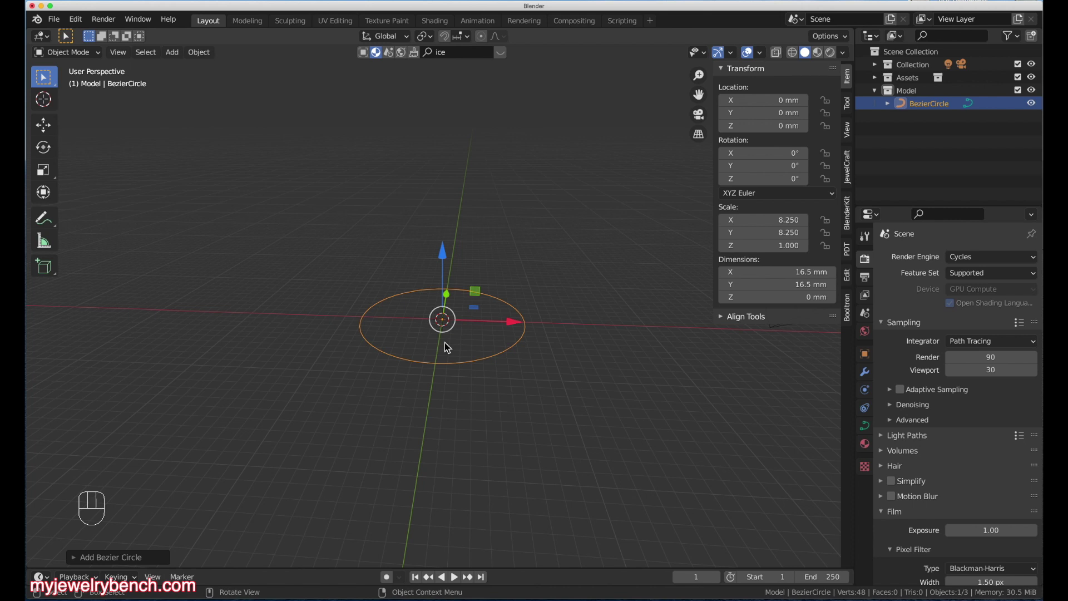
Step: Rotate the Bezier circle 90 degrees about the X axis so it stands upright
{"action": "key", "text": "r"}
{"action": "key", "text": "x"}
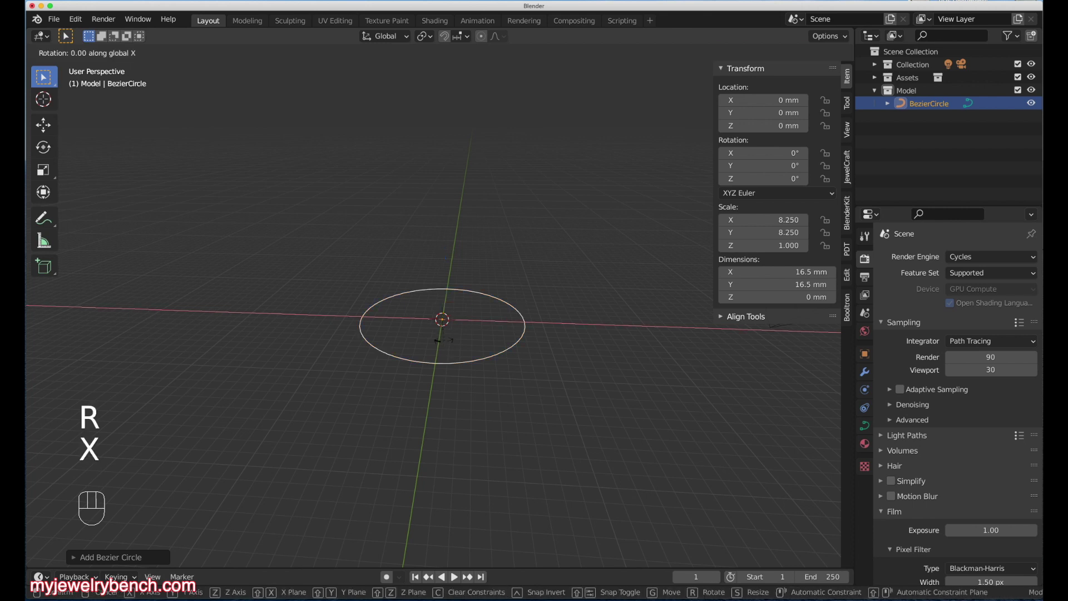
{"action": "key", "text": "9"}
{"action": "key", "text": "0"}
{"action": "key", "text": "Return"}
{"action": "middle_click_drag", "start_coordinate": [432, 348], "coordinate": [456, 282]}
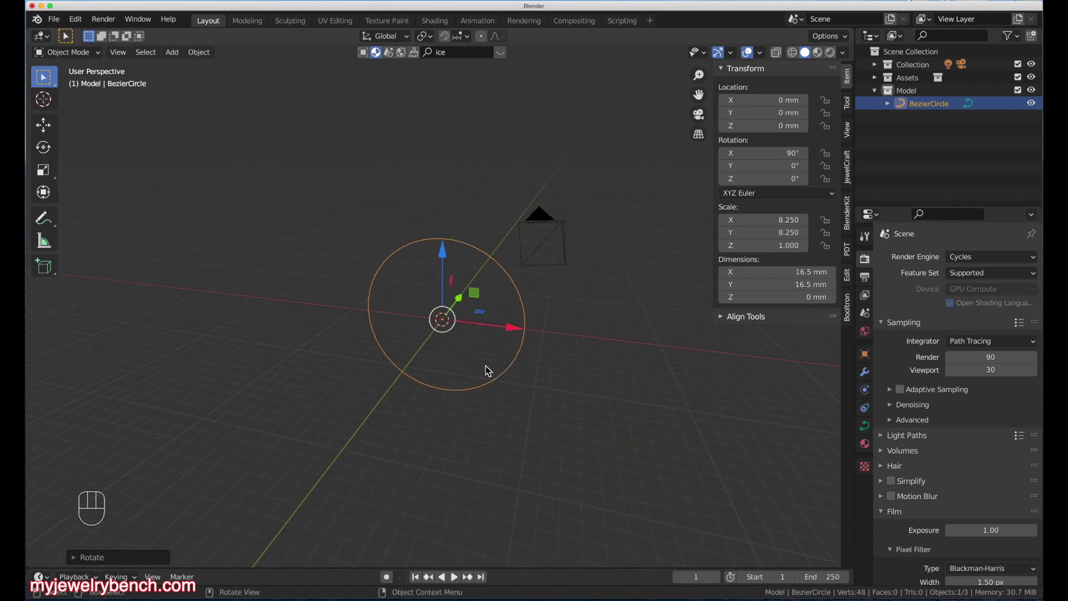
{"action": "middle_click_drag", "start_coordinate": [489, 379], "coordinate": [496, 370]}
Step: Extrude the circle curve by about 9 µm in its geometry settings to give it a slight width
{"action": "left_click", "coordinate": [866, 427]}
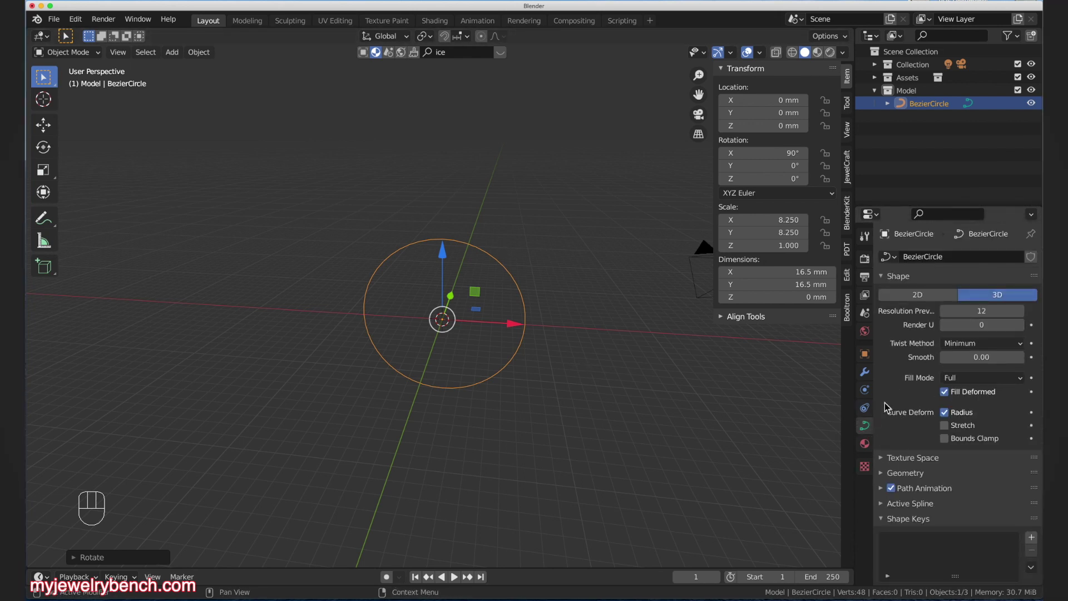
{"action": "left_click", "coordinate": [884, 473]}
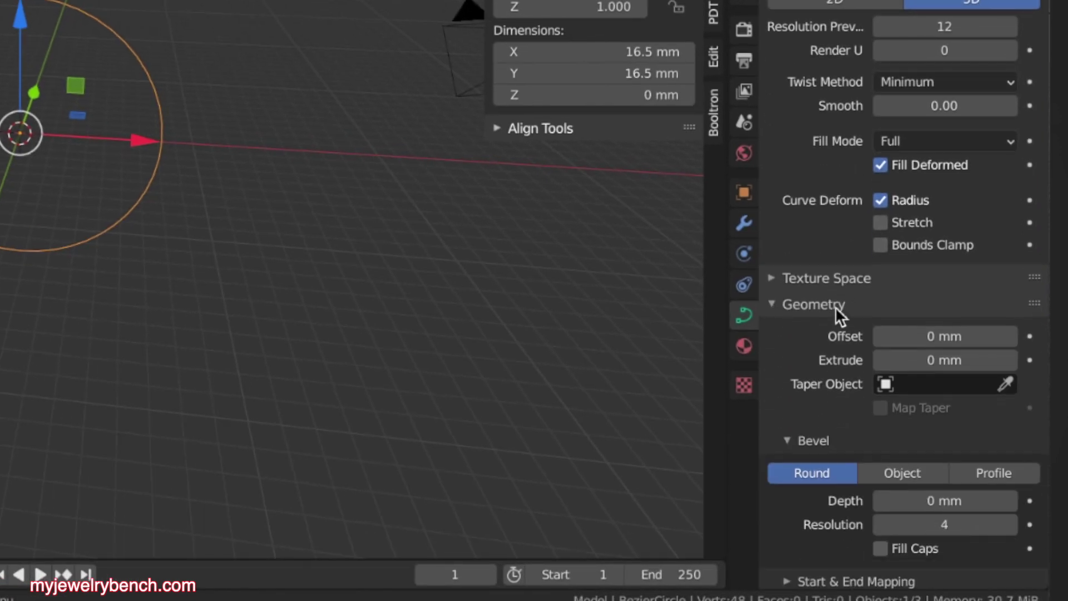
{"action": "scroll", "coordinate": [835, 306], "scroll_direction": "down", "scroll_amount": 5}
{"action": "left_click_drag", "start_coordinate": [889, 214], "coordinate": [896, 216]}
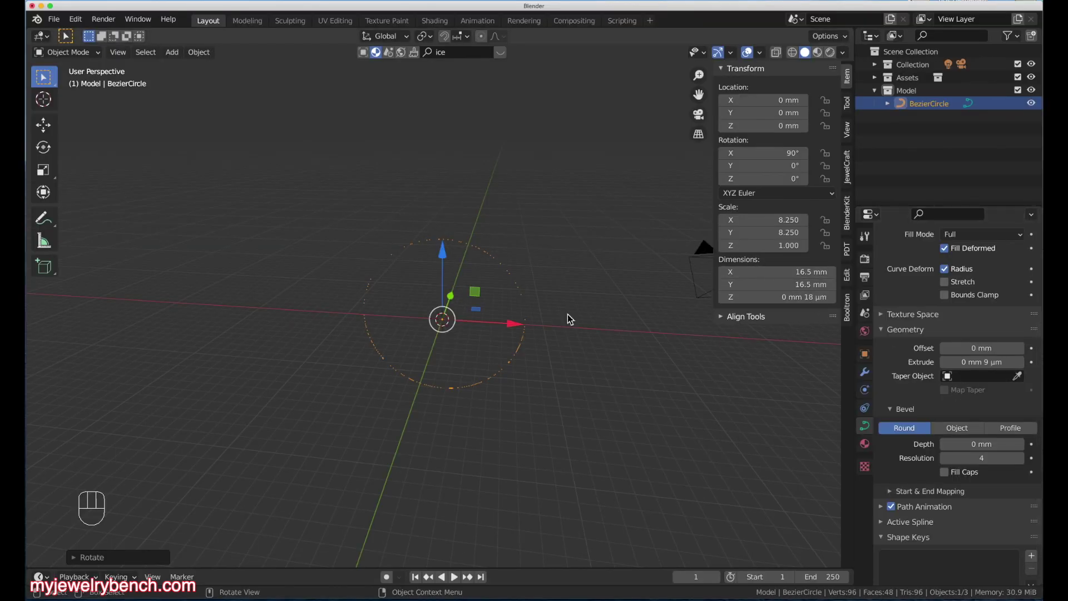
{"action": "middle_click_drag", "start_coordinate": [533, 311], "coordinate": [490, 347]}
Step: Set the band's Z dimension to 5 mm
{"action": "left_click", "coordinate": [797, 296]}
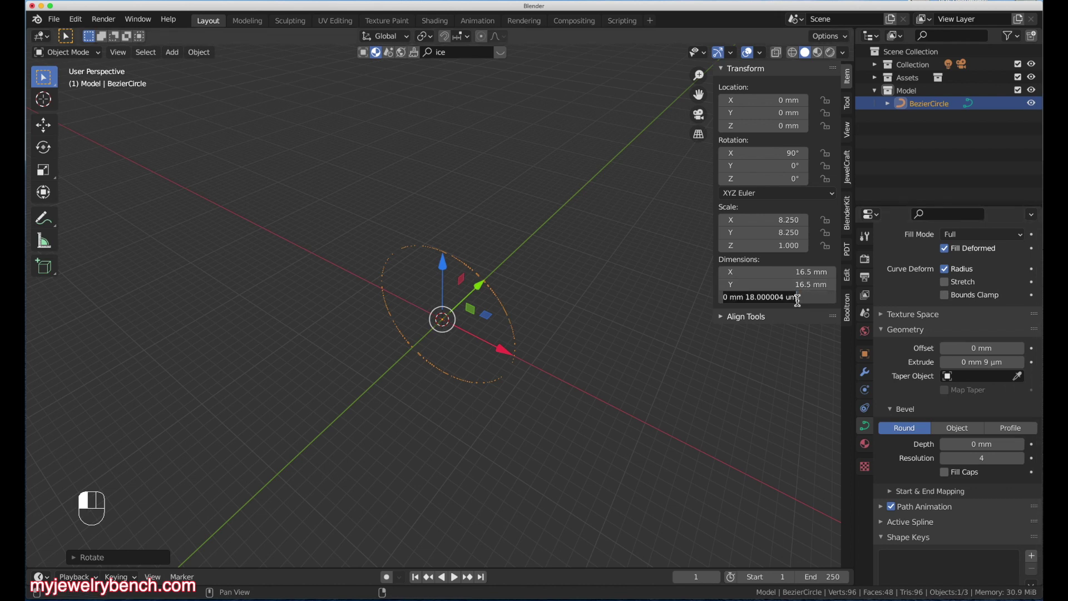
{"action": "type", "text": "5."}
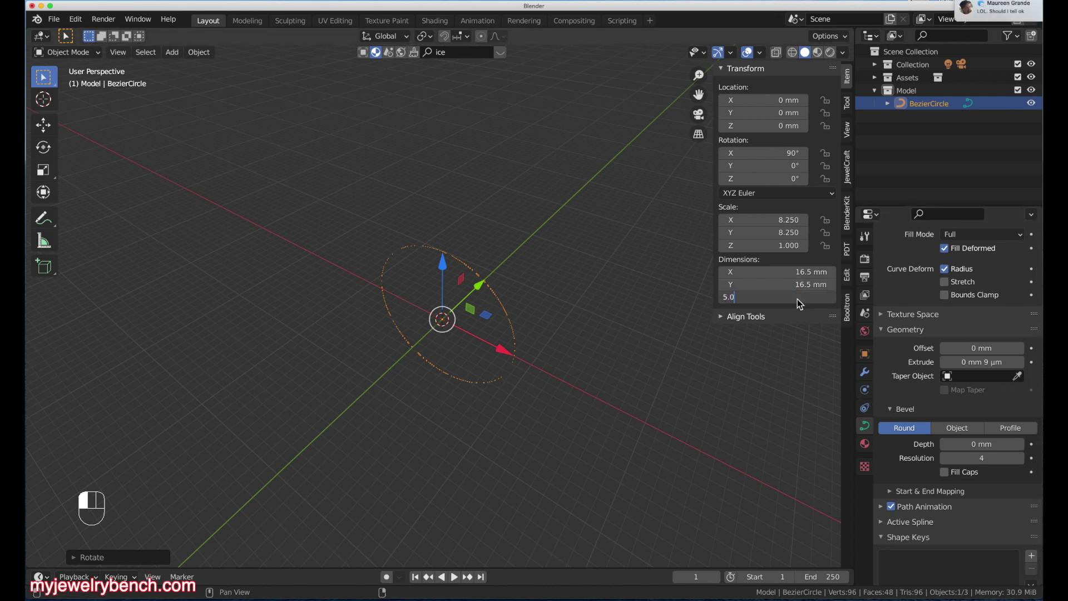
{"action": "key", "text": "Return"}
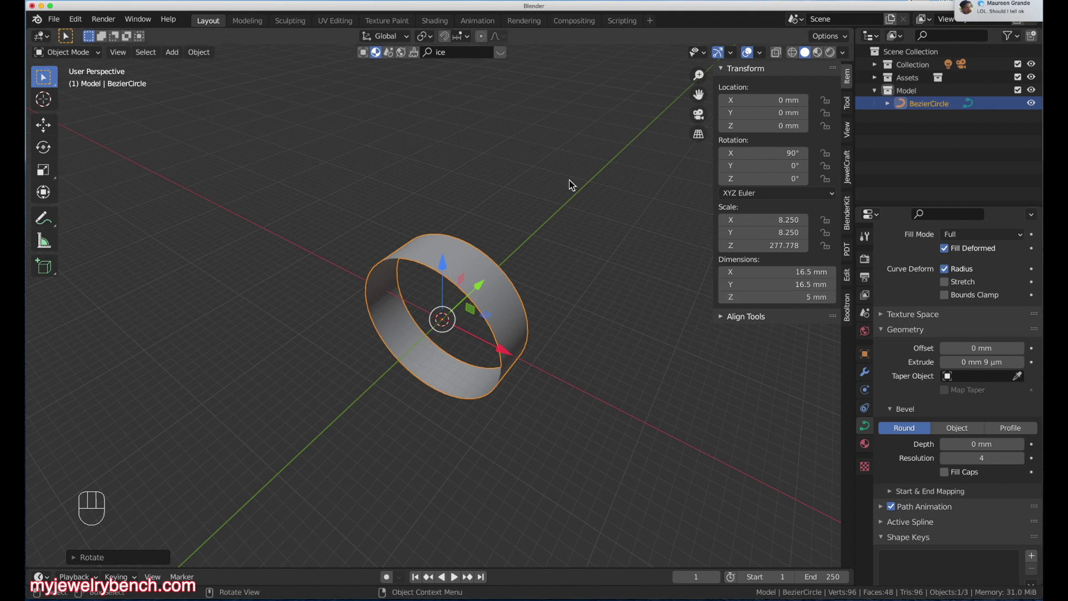
{"action": "middle_click_drag", "start_coordinate": [459, 319], "coordinate": [479, 332]}
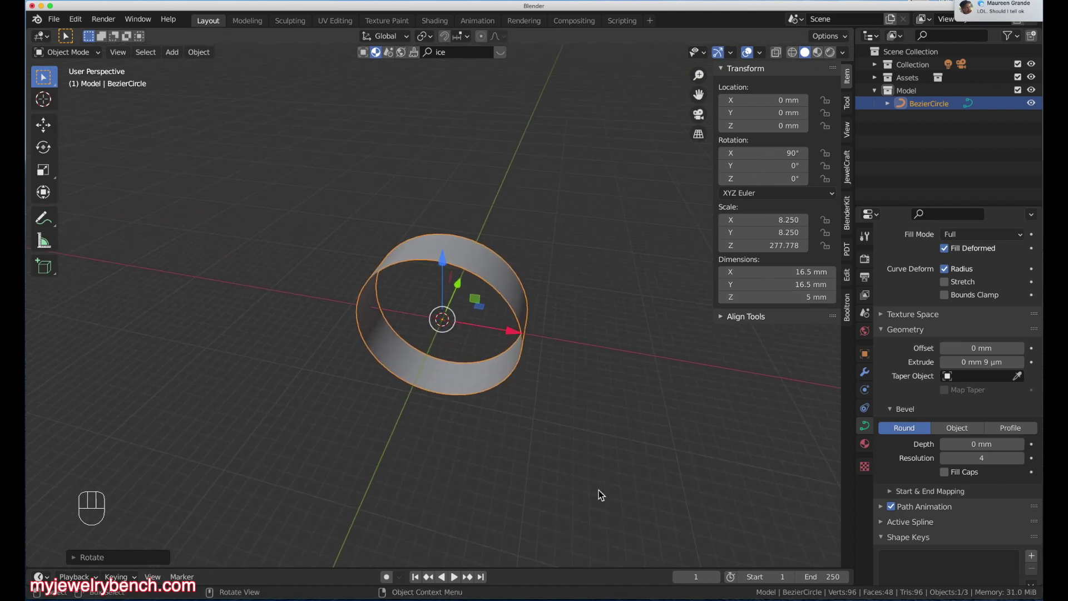
{"action": "middle_click_drag", "start_coordinate": [549, 318], "coordinate": [462, 334]}
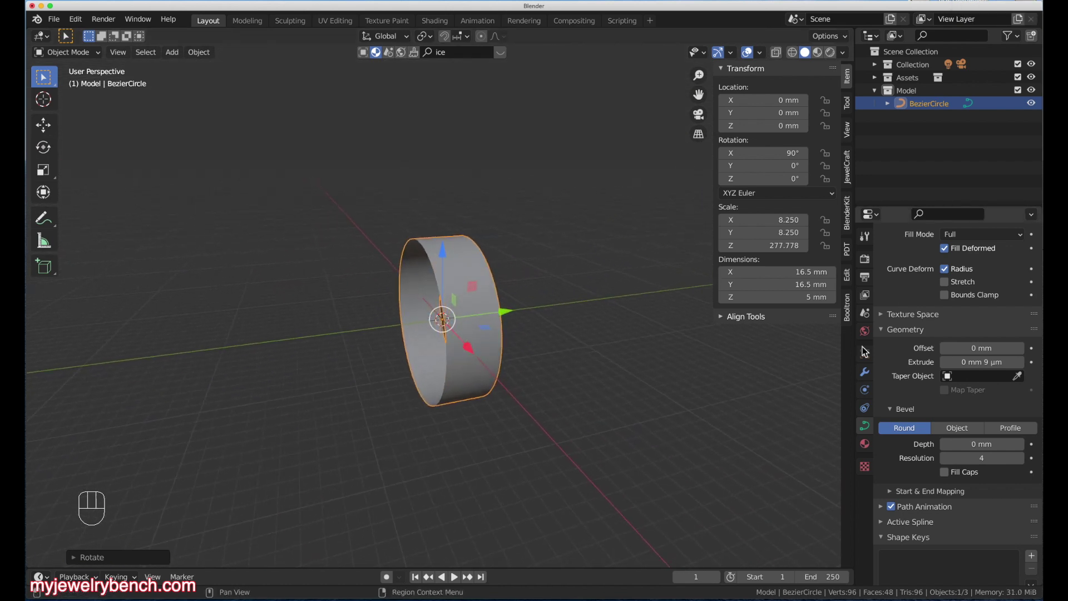
Step: Set the curve's preview resolution to 36
{"action": "scroll", "coordinate": [903, 389], "scroll_direction": "up", "scroll_amount": 5}
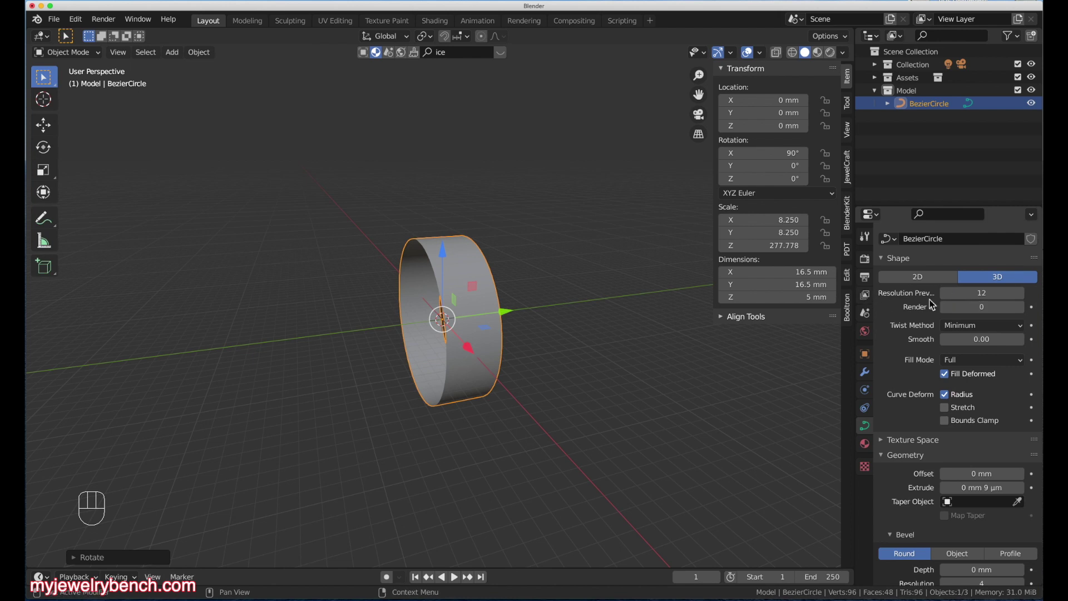
{"action": "left_click", "coordinate": [999, 295]}
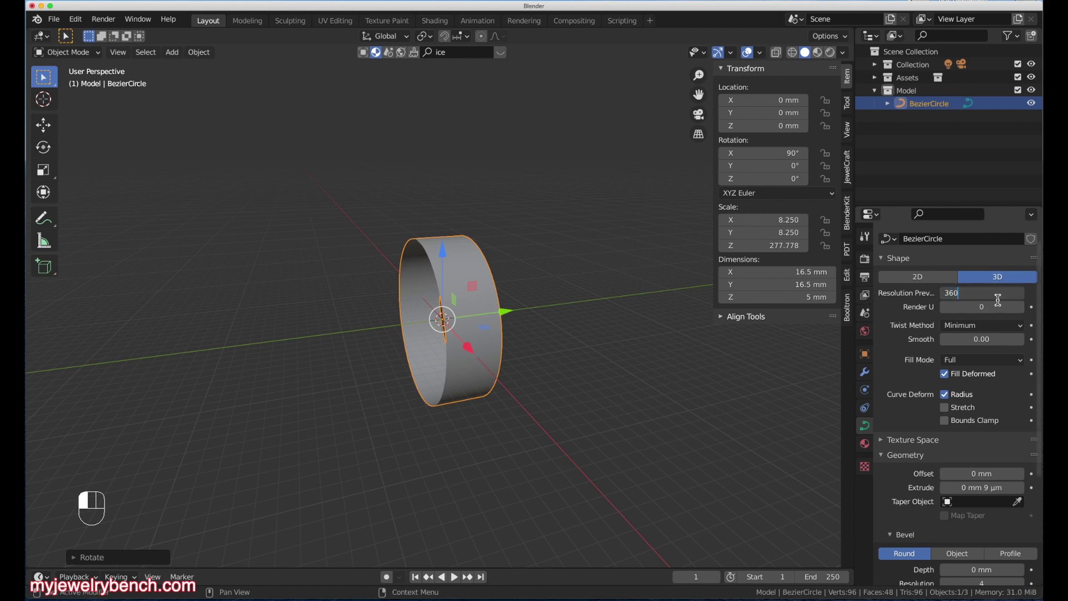
{"action": "key", "text": "Return"}
{"action": "middle_click_drag", "start_coordinate": [411, 342], "coordinate": [311, 359]}
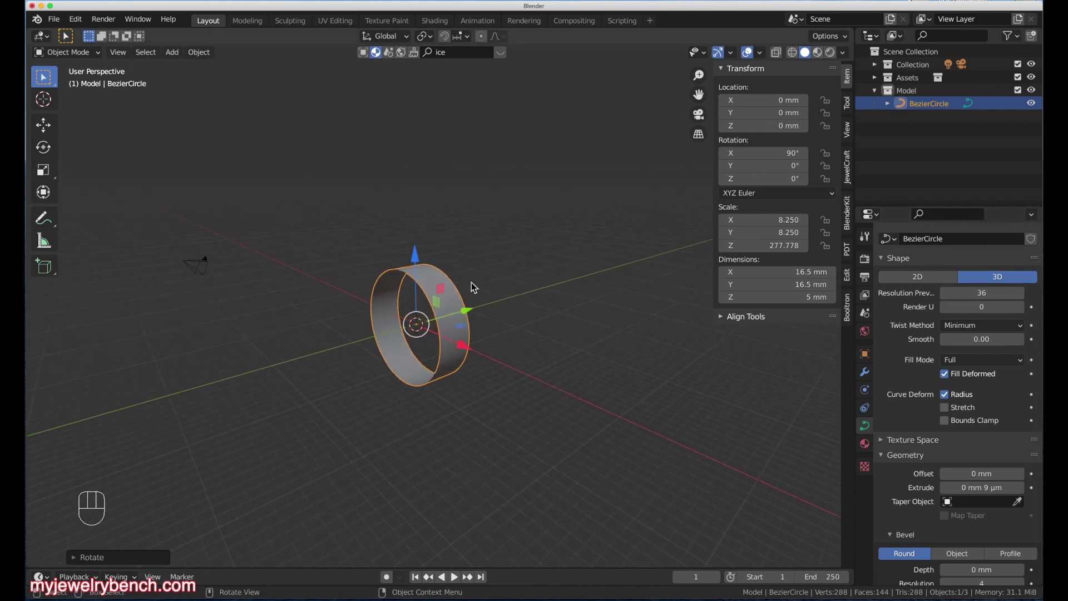
Step: Set the curve's preview resolution to 48 and check the smoothness of the band
{"action": "left_click", "coordinate": [989, 295]}
{"action": "type", "text": "4"}
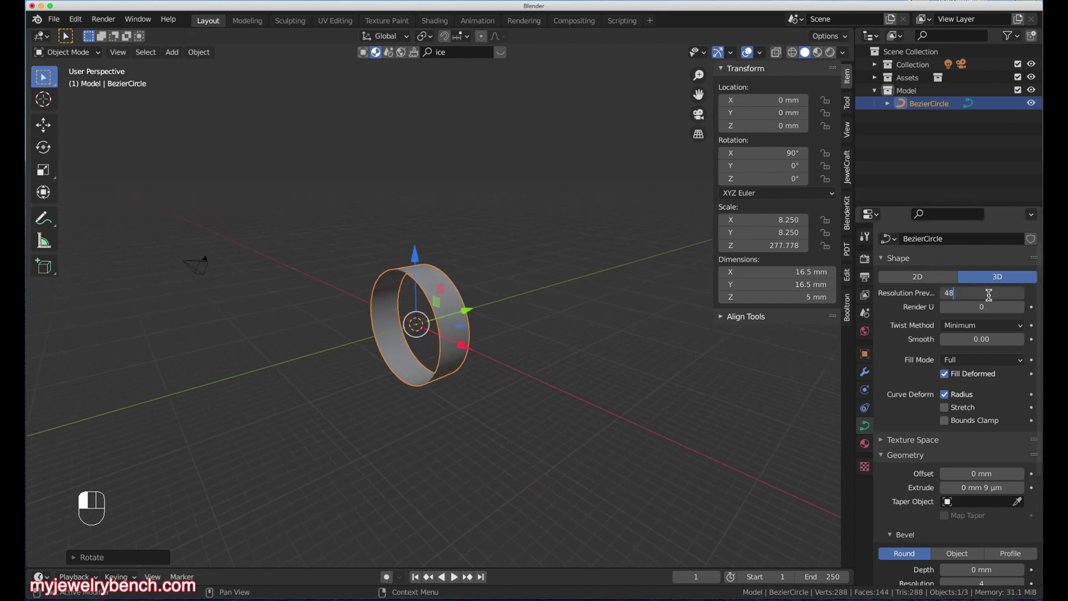
{"action": "type", "text": "8"}
{"action": "key", "text": "Return"}
{"action": "middle_click_drag", "start_coordinate": [432, 383], "coordinate": [451, 358]}
{"action": "scroll", "coordinate": [435, 356], "scroll_direction": "up", "scroll_amount": 4}
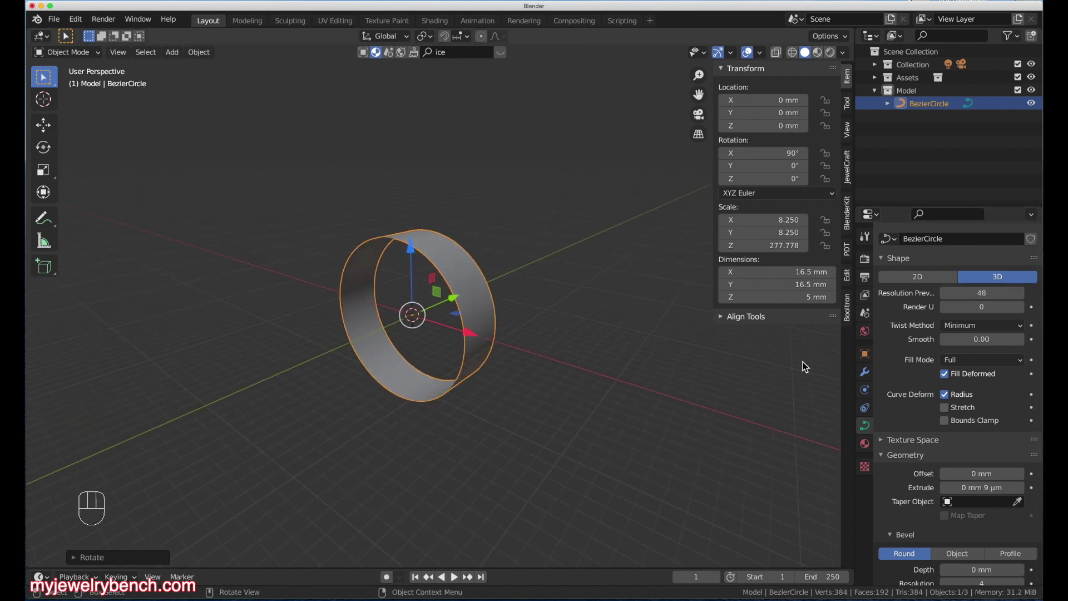
{"action": "middle_click_drag", "start_coordinate": [802, 362], "coordinate": [867, 368], "text": "shift"}
{"action": "scroll", "coordinate": [957, 361], "scroll_direction": "down", "scroll_amount": 3}
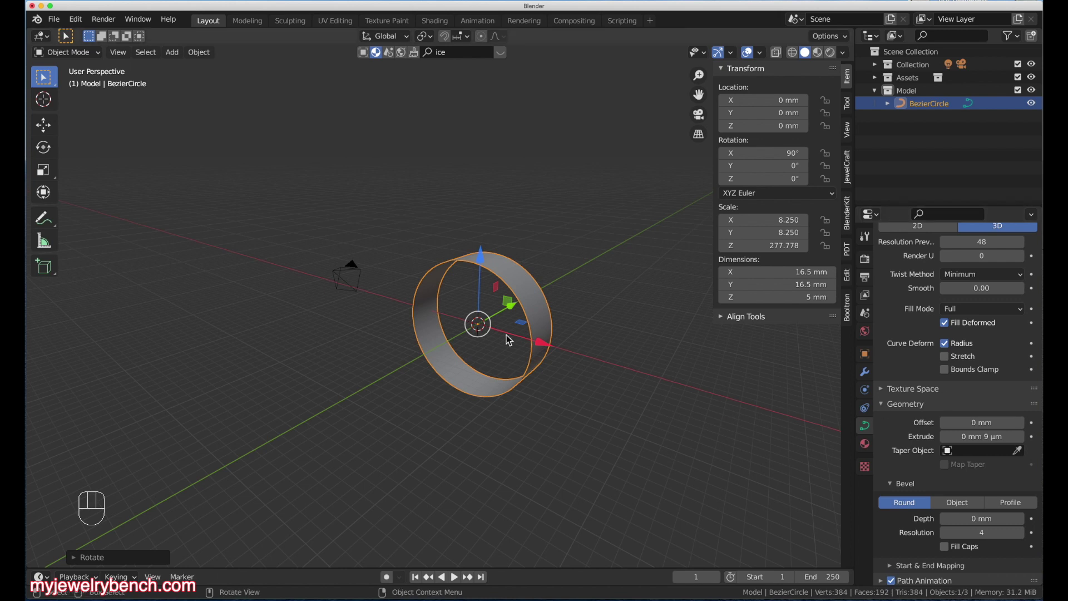
{"action": "middle_click_drag", "start_coordinate": [447, 316], "coordinate": [384, 306]}
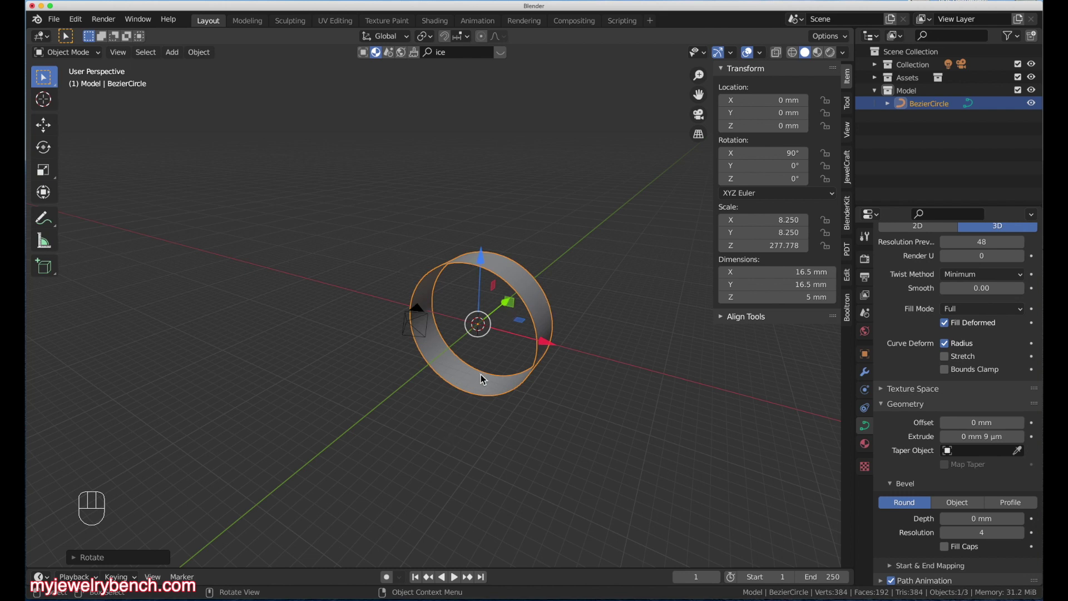
{"action": "middle_click_drag", "start_coordinate": [445, 282], "coordinate": [478, 264]}
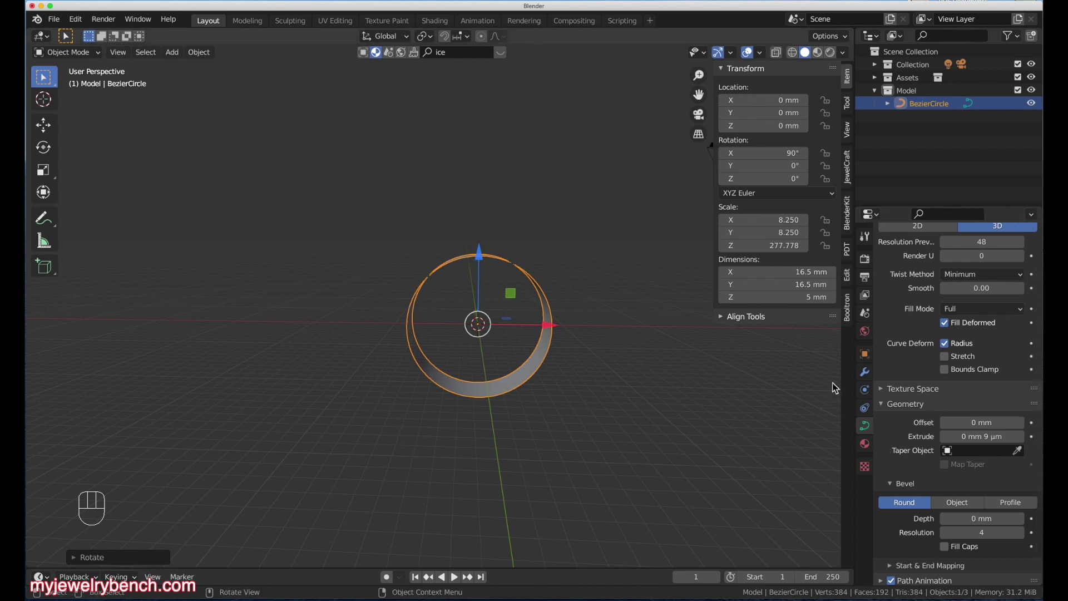
Step: Add a Solidify modifier to the band
{"action": "left_click", "coordinate": [865, 373]}
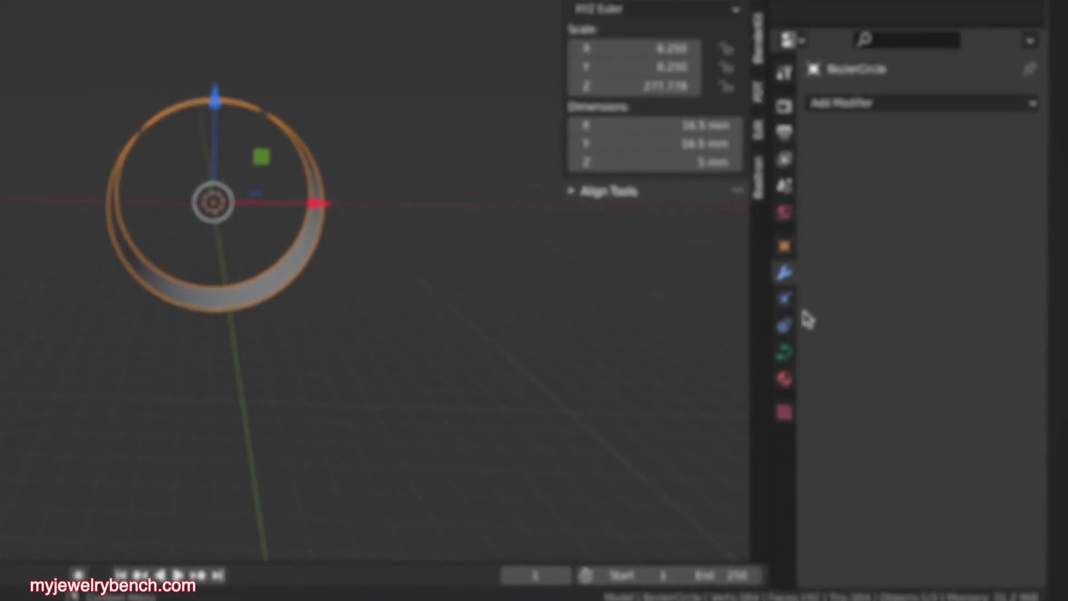
{"action": "left_click", "coordinate": [822, 28]}
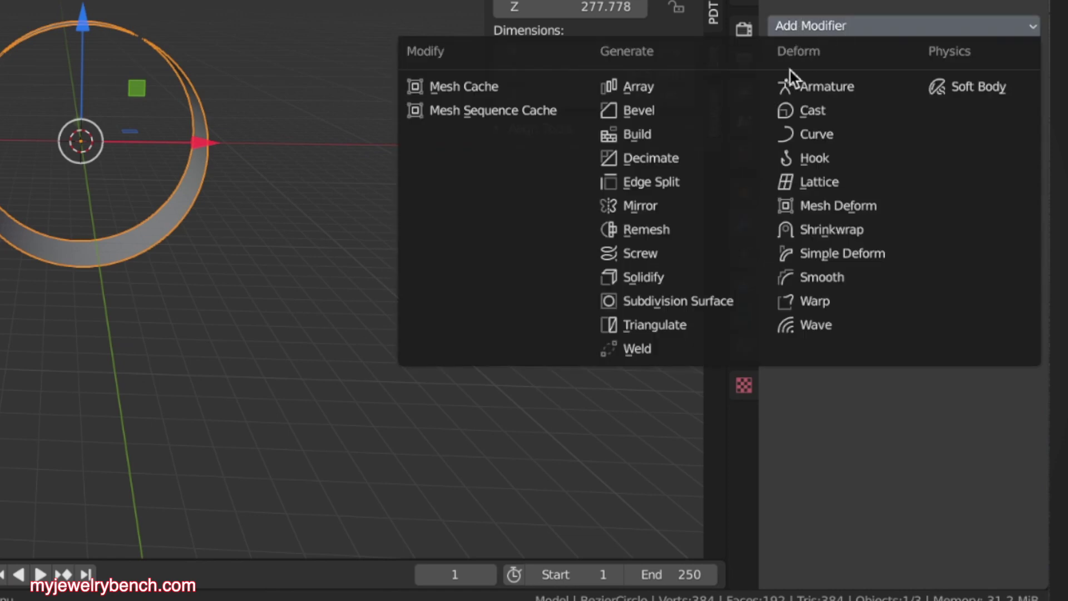
{"action": "left_click", "coordinate": [638, 284]}
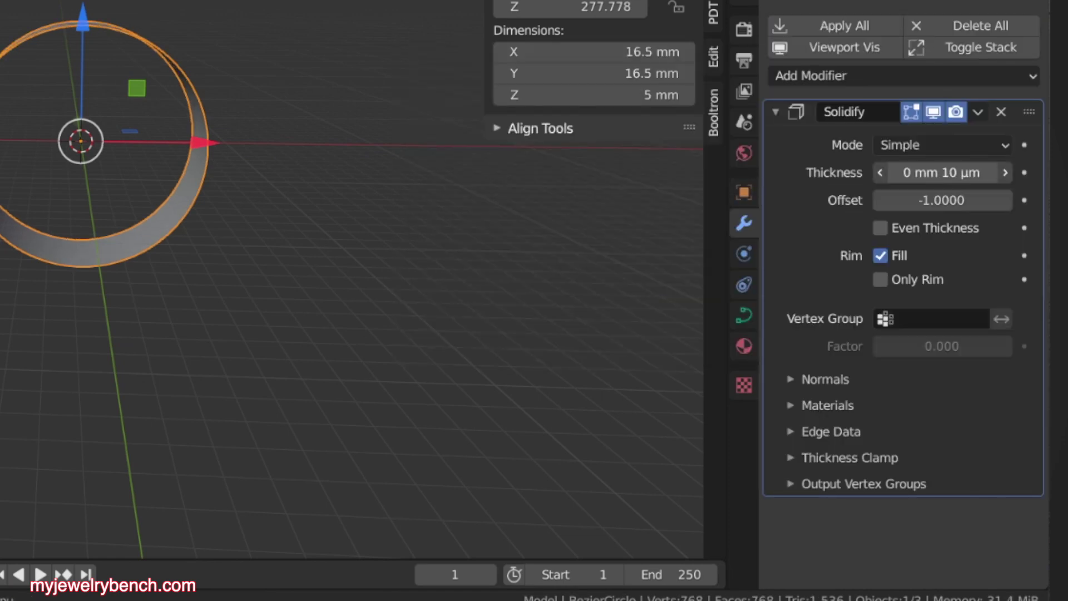
Step: Thicken the band outward by setting the Solidify thickness to about -0.285 mm
{"action": "left_click_drag", "start_coordinate": [941, 172], "coordinate": [917, 172]}
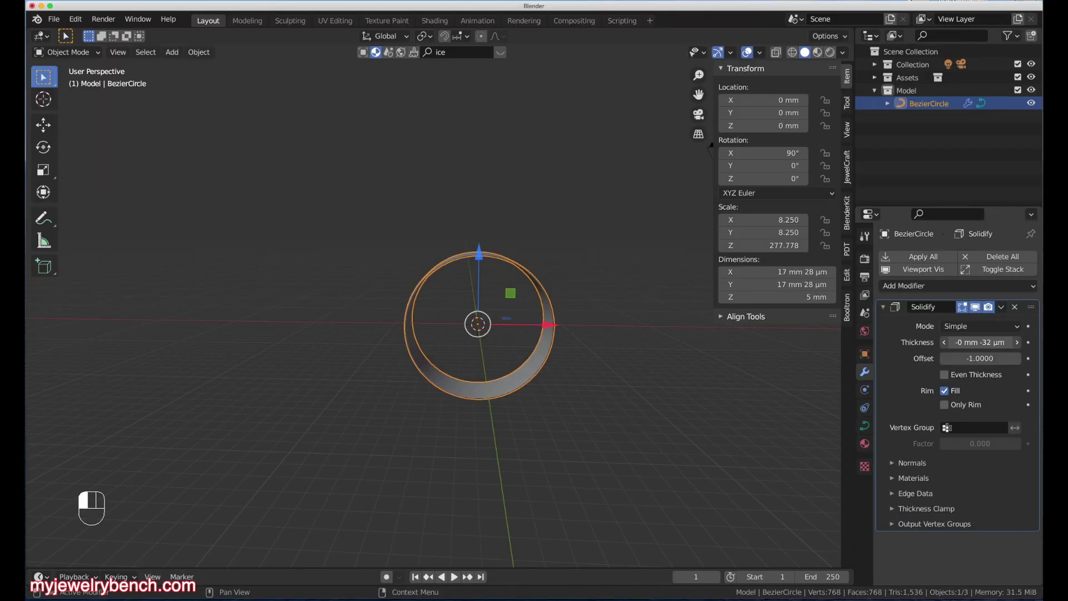
{"action": "left_click_drag", "start_coordinate": [980, 342], "coordinate": [965, 342]}
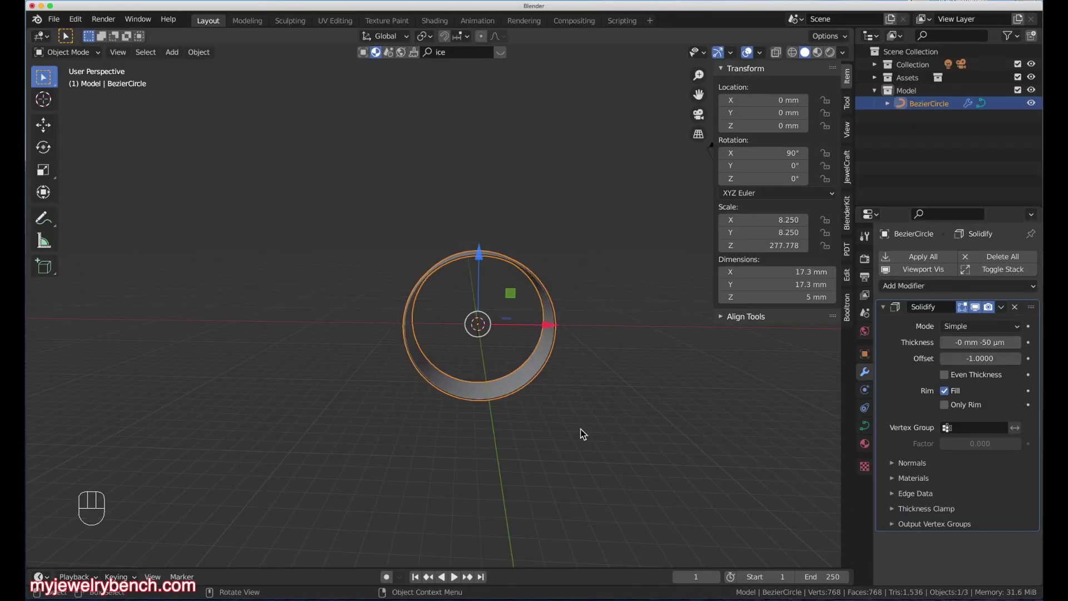
{"action": "key", "text": "KP_1"}
{"action": "scroll", "coordinate": [396, 275], "scroll_direction": "up", "scroll_amount": 4}
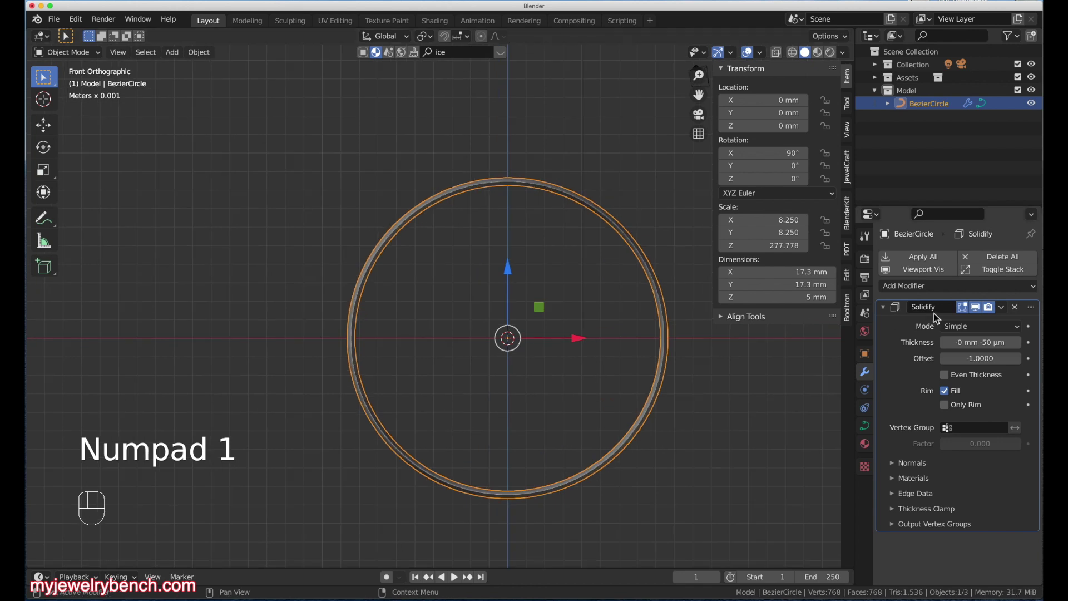
{"action": "left_click_drag", "start_coordinate": [980, 342], "coordinate": [905, 342]}
{"action": "middle_click_drag", "start_coordinate": [538, 326], "coordinate": [270, 276]}
Step: Apply flat shading to the ring and inspect its faces from several angles
{"action": "right_click", "coordinate": [586, 305]}
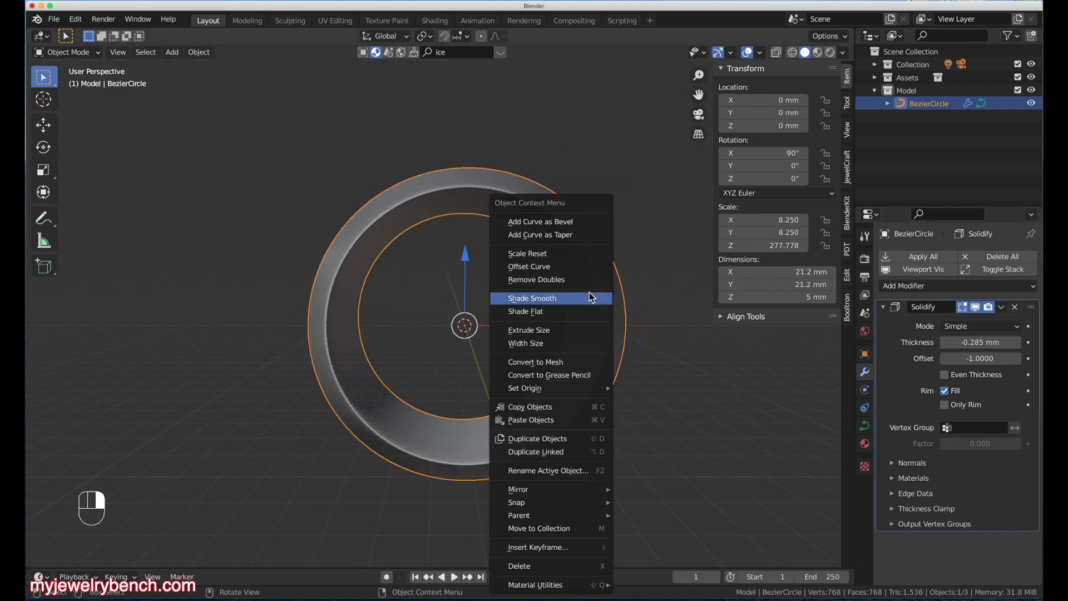
{"action": "left_click", "coordinate": [543, 313]}
{"action": "mouse_move", "coordinate": [543, 313]}
{"action": "middle_mouse_down"}
{"action": "mouse_move", "coordinate": [599, 312]}
{"action": "mouse_move", "coordinate": [383, 317]}
{"action": "mouse_move", "coordinate": [477, 441]}
{"action": "mouse_move", "coordinate": [544, 388]}
{"action": "middle_mouse_up"}
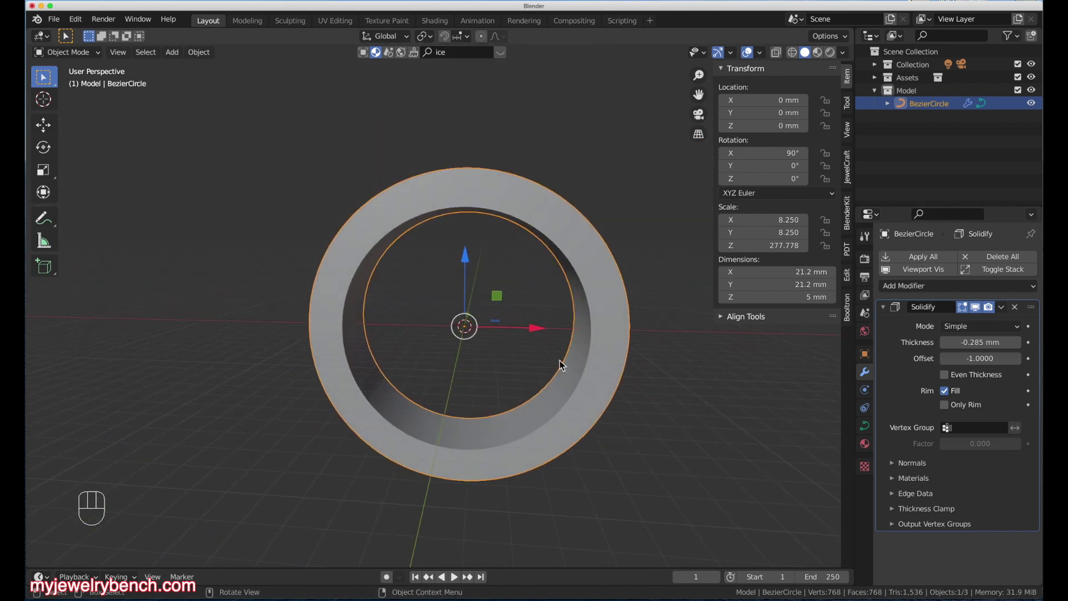
{"action": "middle_click_drag", "start_coordinate": [458, 338], "coordinate": [558, 327]}
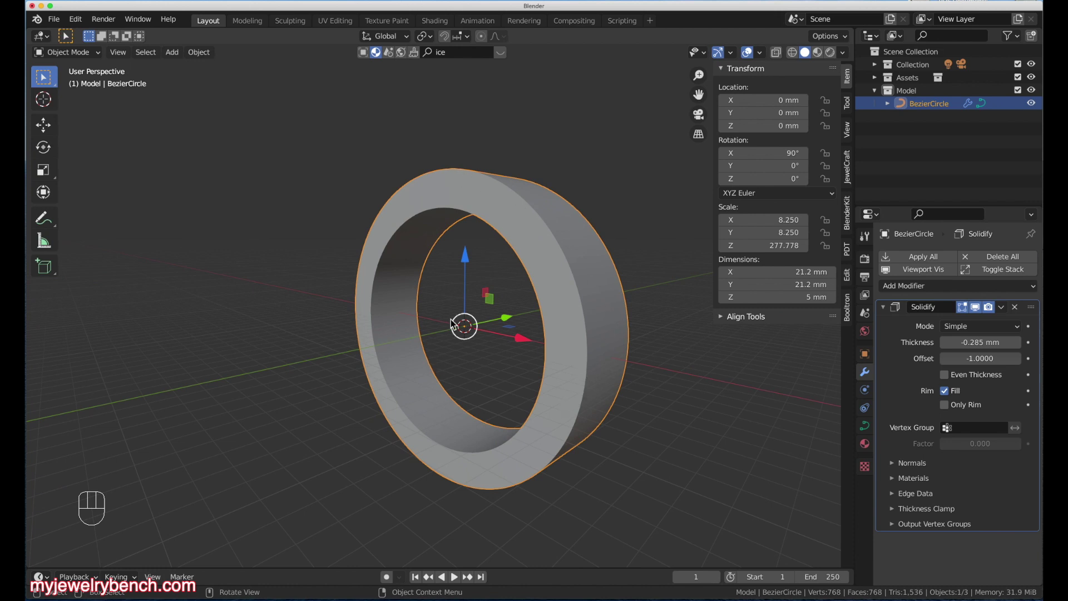
{"action": "middle_click_drag", "start_coordinate": [440, 324], "coordinate": [479, 348]}
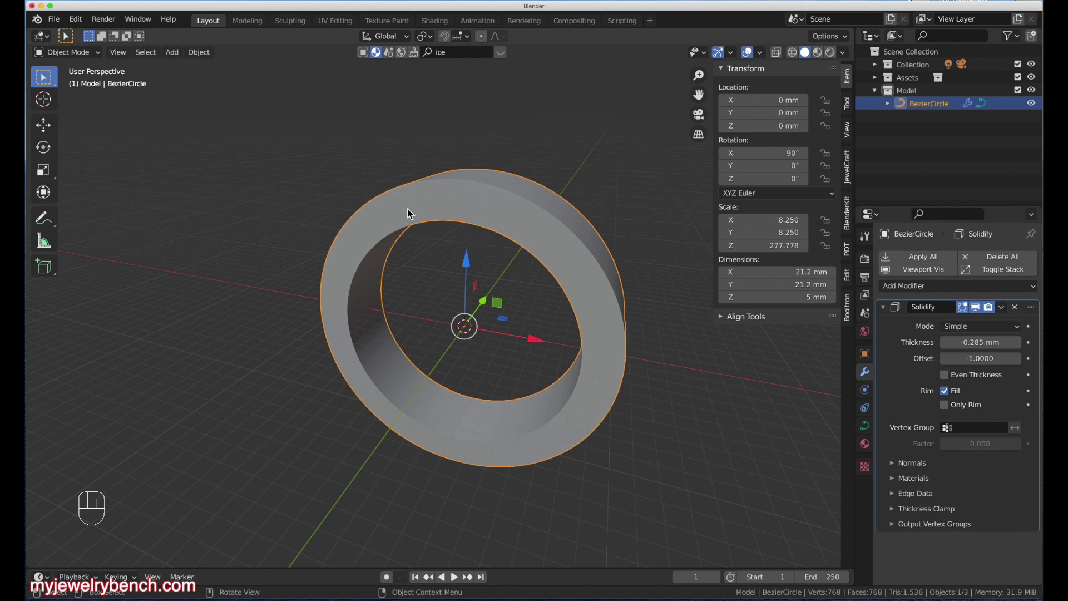
Step: Convert the ring curve to a mesh and rename the object RingShank
{"action": "right_click", "coordinate": [471, 202]}
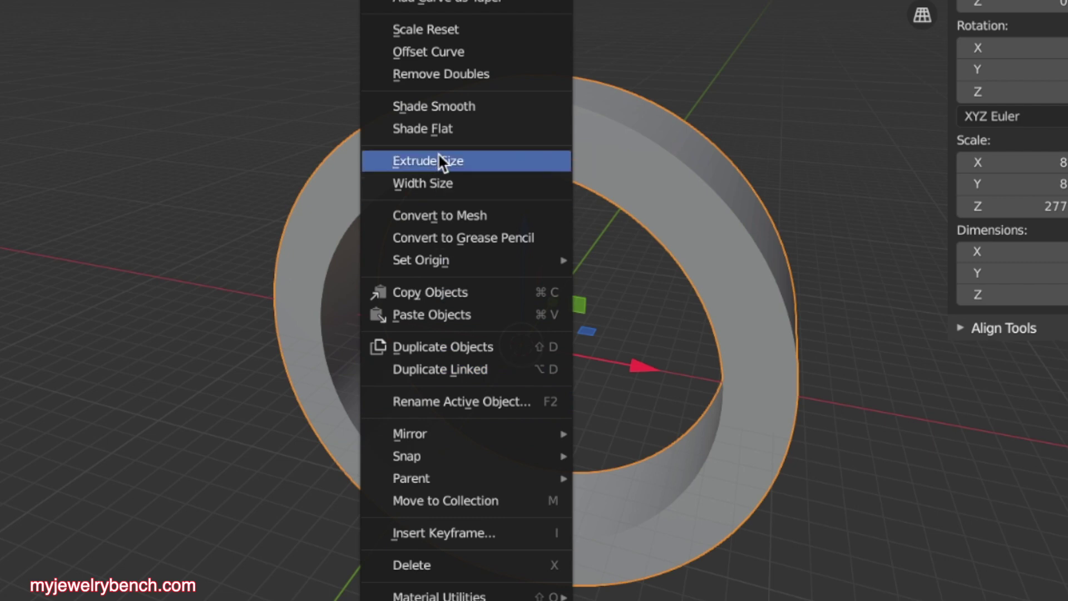
{"action": "left_click", "coordinate": [449, 216]}
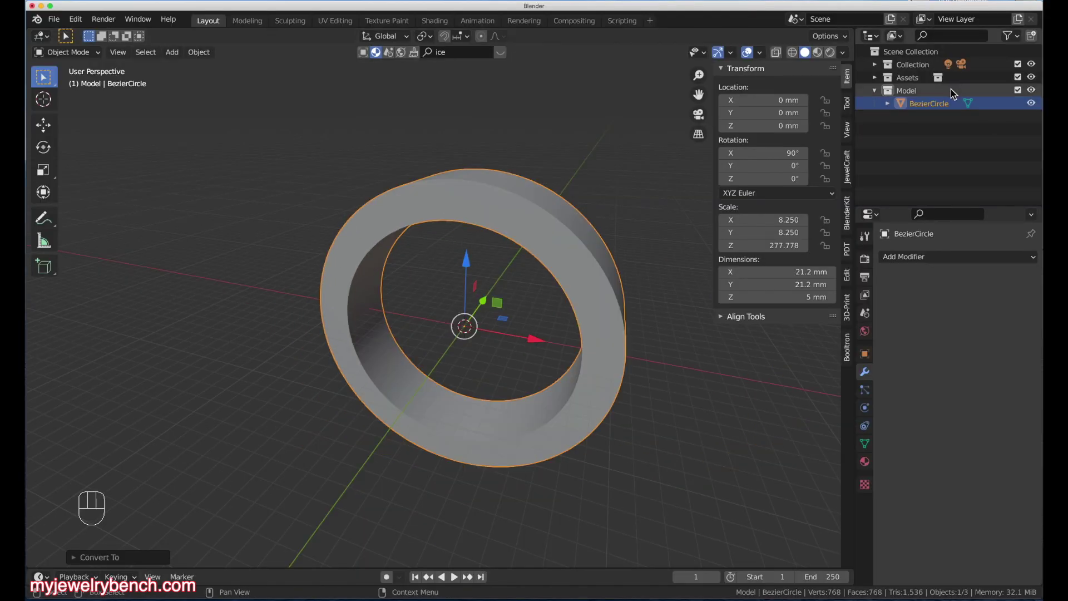
{"action": "double_click", "coordinate": [923, 105]}
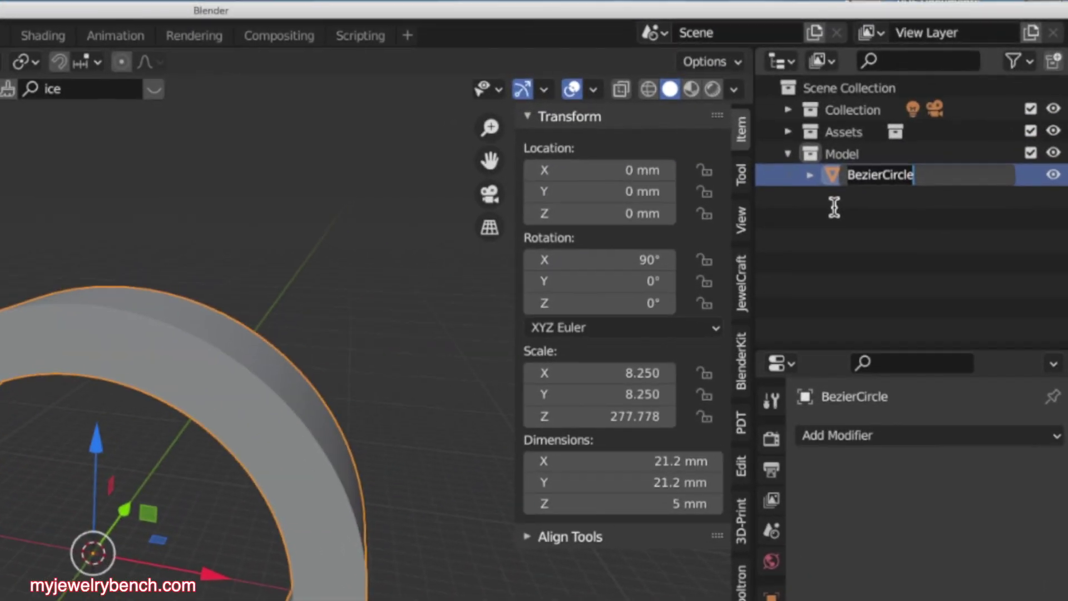
{"action": "type", "text": "RingShank"}
{"action": "key", "text": "Return"}
Step: Move RingShank out of the Model collection into the Scene Collection, and hide the Collection and Assets collections
{"action": "left_click_drag", "start_coordinate": [850, 176], "coordinate": [809, 92]}
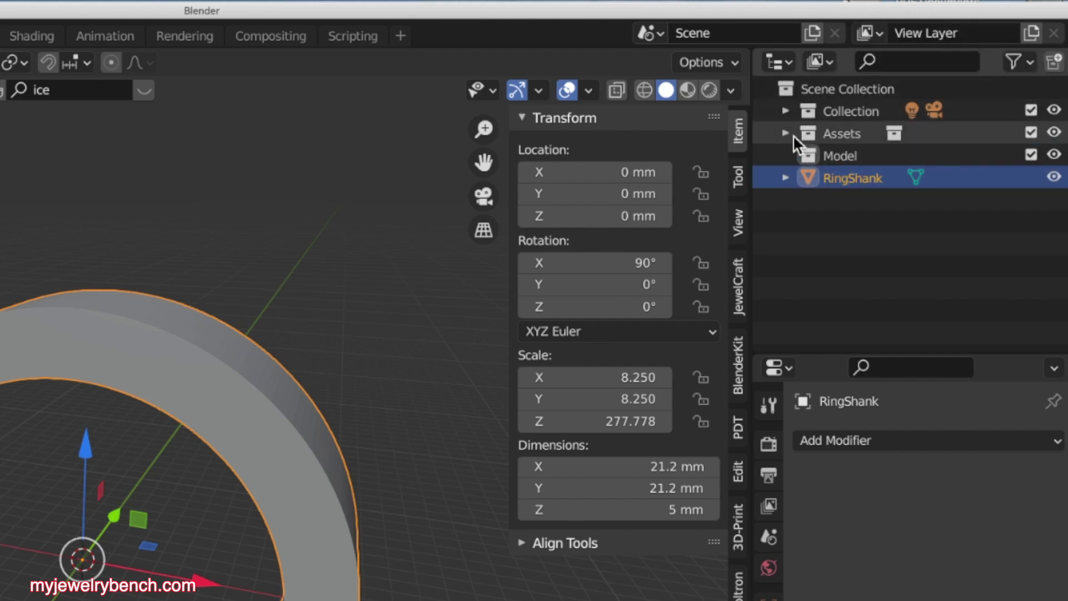
{"action": "left_click", "coordinate": [1054, 110]}
{"action": "left_click", "coordinate": [1053, 132]}
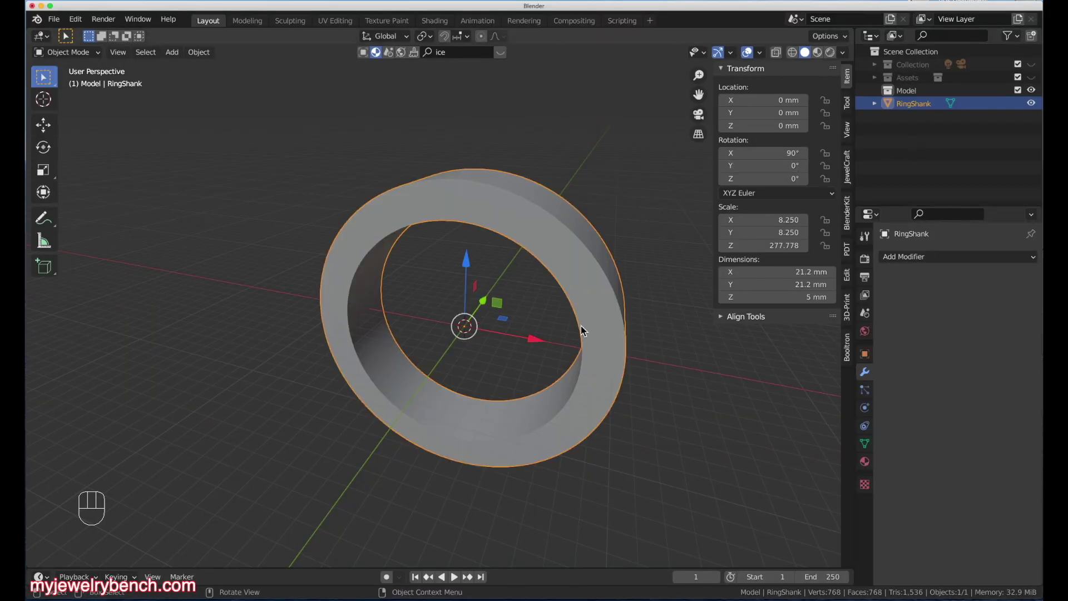
Step: Enter Edit Mode on RingShank and view its mesh from the front
{"action": "middle_click_drag", "start_coordinate": [581, 331], "coordinate": [393, 374]}
{"action": "key", "text": "Tab"}
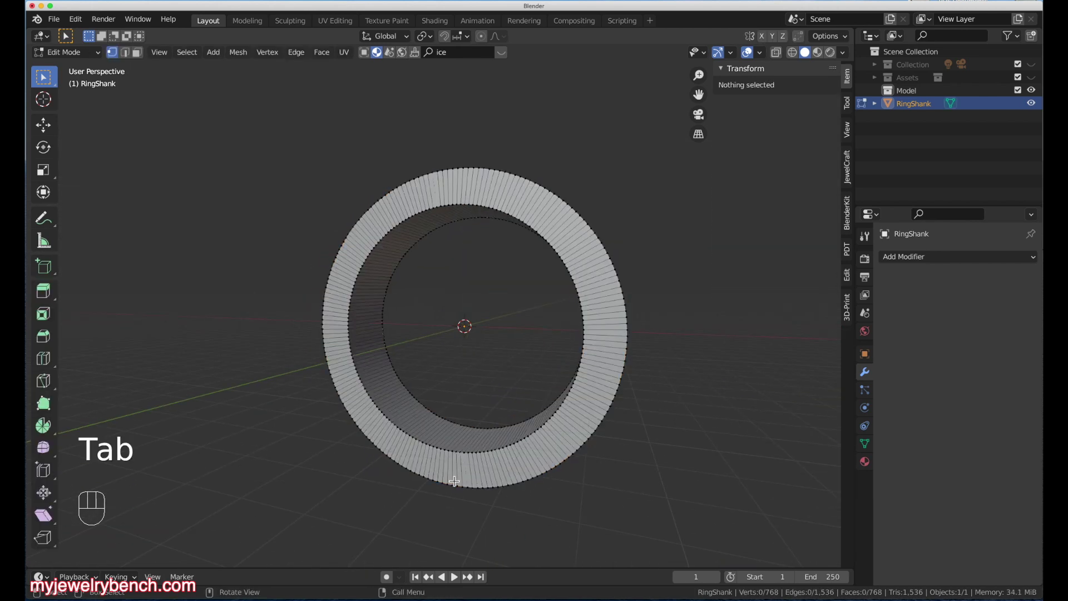
{"action": "key", "text": "KP_1"}
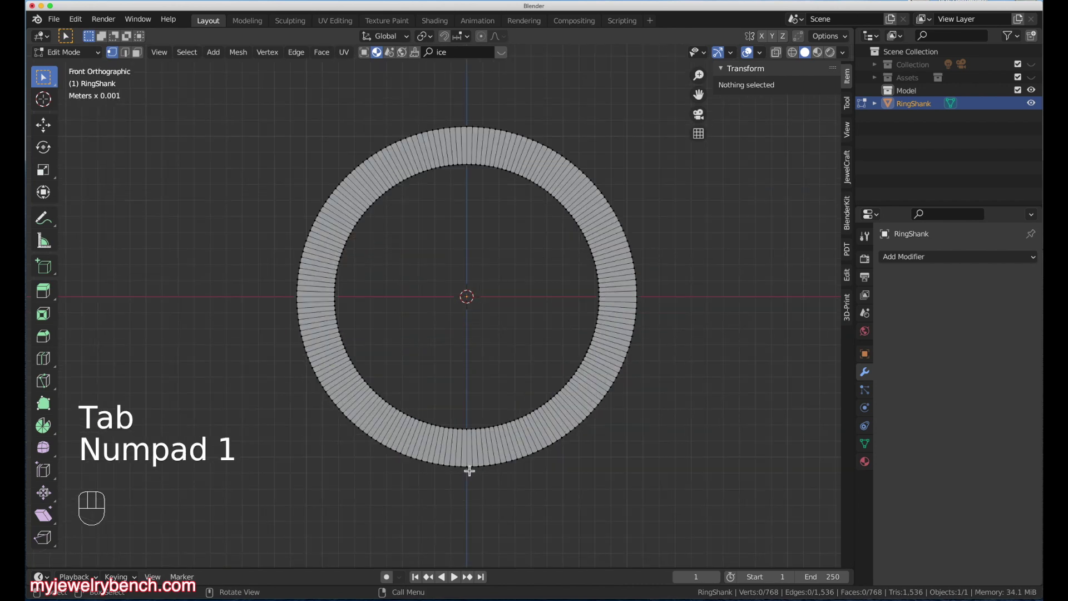
Step: Switch to edge selection and select the edge loop across the bottom centre of the ring's band
{"action": "scroll", "coordinate": [469, 470], "scroll_direction": "up", "scroll_amount": 6}
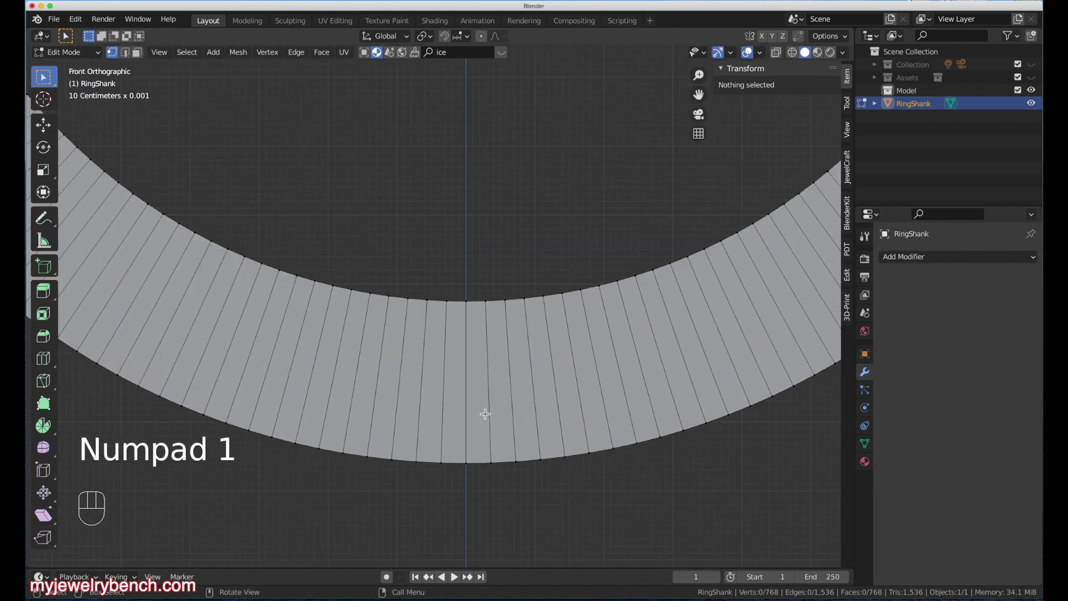
{"action": "key", "text": "alt"}
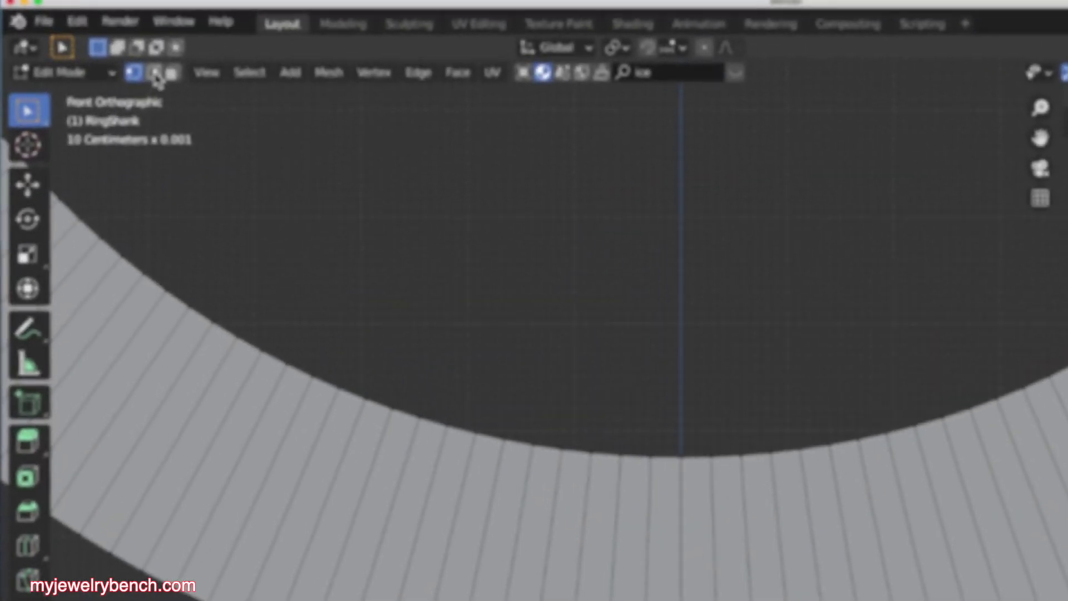
{"action": "left_click", "coordinate": [156, 73]}
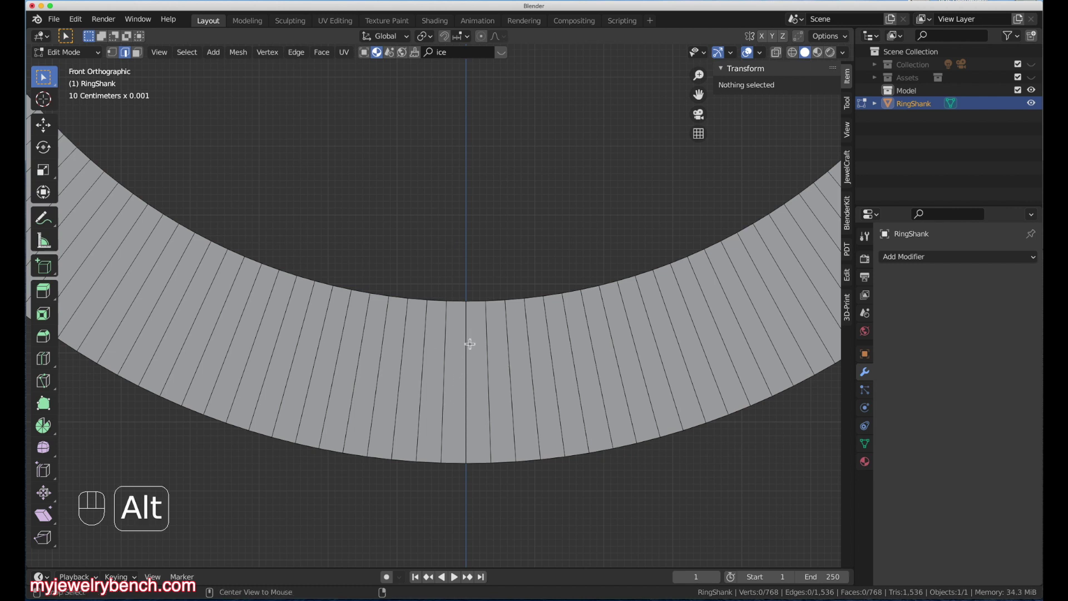
{"action": "left_click", "coordinate": [472, 371], "text": "alt"}
{"action": "scroll", "coordinate": [520, 370], "scroll_direction": "down", "scroll_amount": 2}
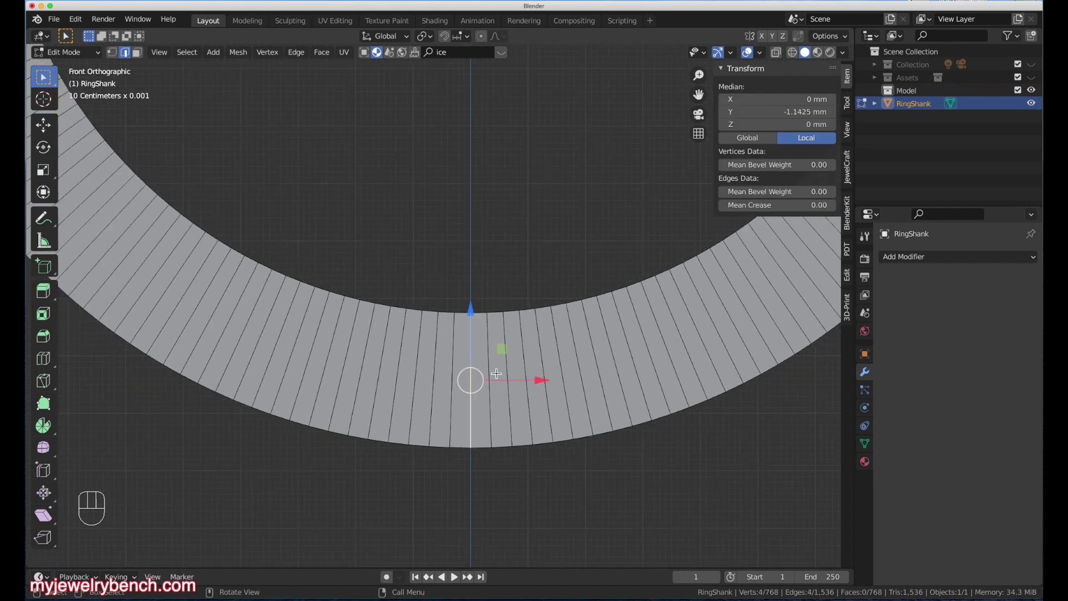
{"action": "middle_click_drag", "start_coordinate": [526, 371], "coordinate": [281, 398]}
{"action": "scroll", "coordinate": [281, 399], "scroll_direction": "down", "scroll_amount": 4}
{"action": "scroll", "coordinate": [287, 398], "scroll_direction": "up", "scroll_amount": 3}
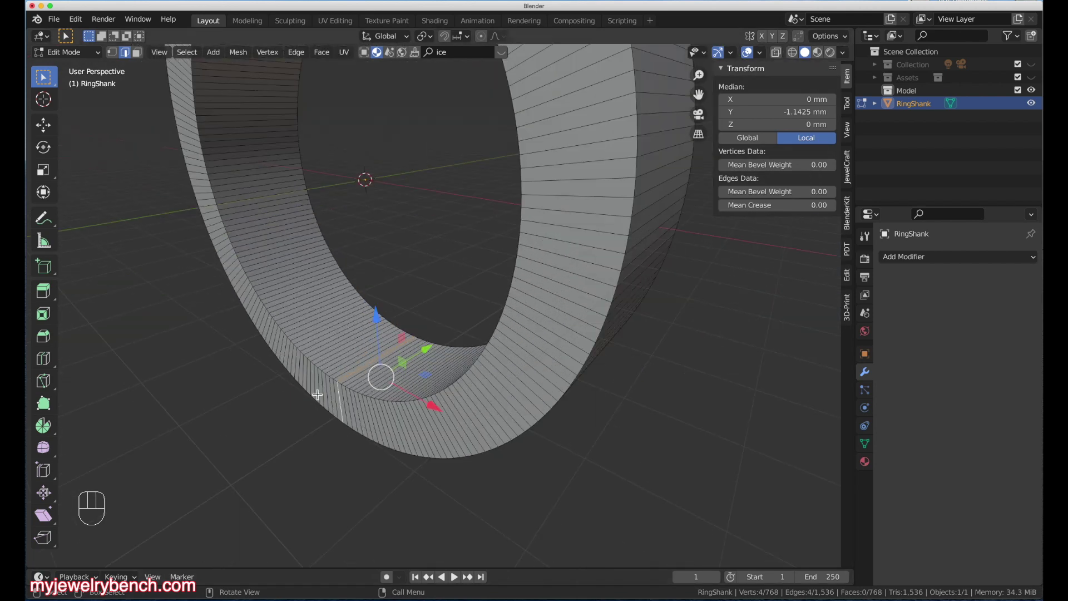
{"action": "scroll", "coordinate": [323, 506], "scroll_direction": "down", "scroll_amount": 3}
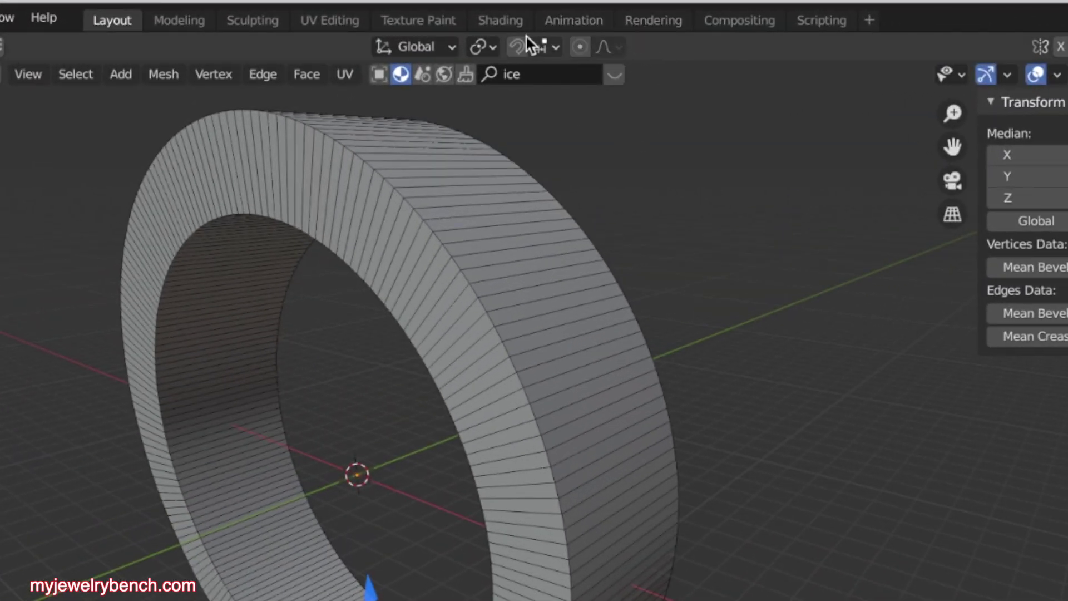
Step: Enable proportional editing and scale the bottom edge loop along Y to about 0.59, with a proportional size of about 23
{"action": "left_click", "coordinate": [581, 46]}
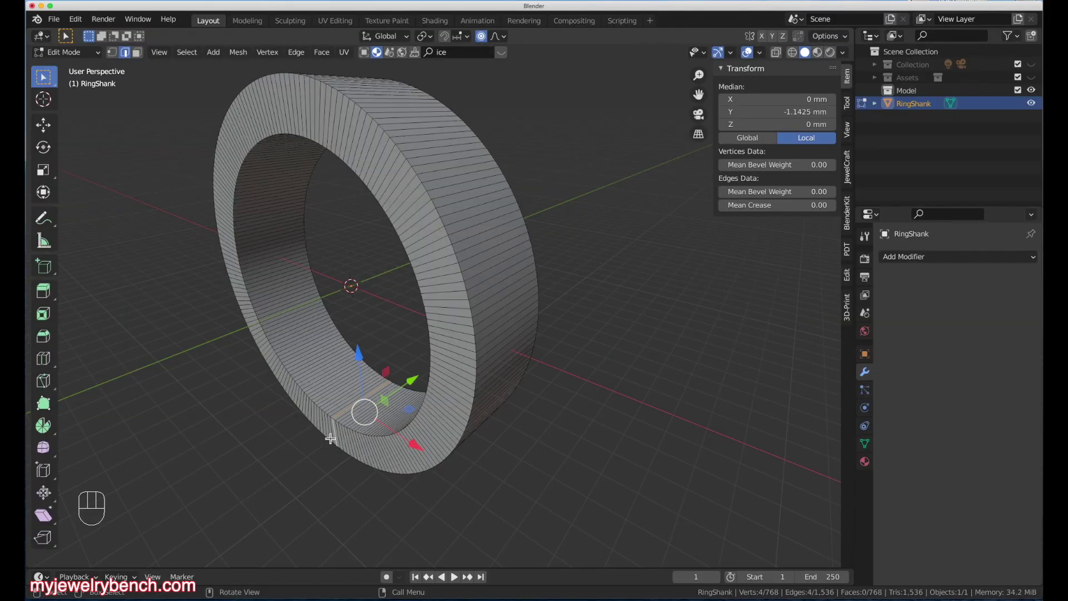
{"action": "key", "text": "s"}
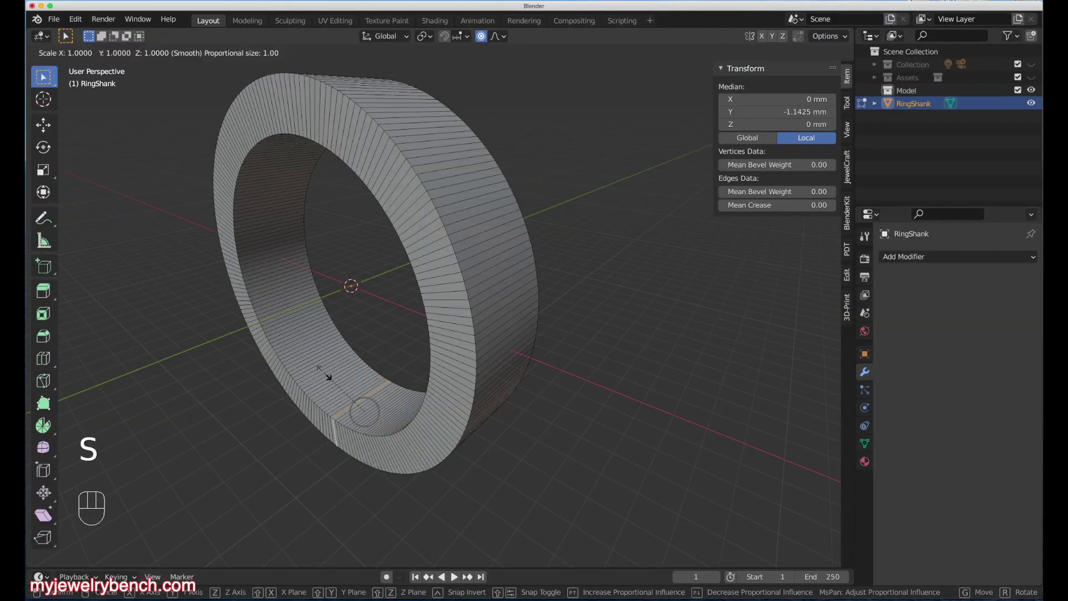
{"action": "key", "text": "y"}
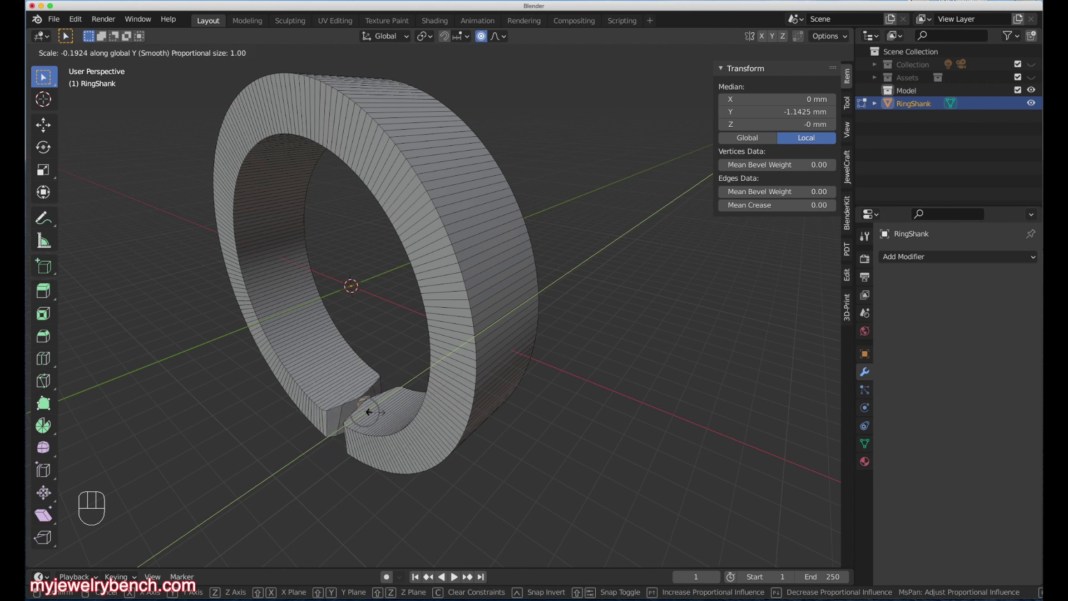
{"action": "scroll", "coordinate": [346, 412], "scroll_direction": "down", "scroll_amount": 4}
{"action": "scroll", "coordinate": [345, 411], "scroll_direction": "down", "scroll_amount": 20}
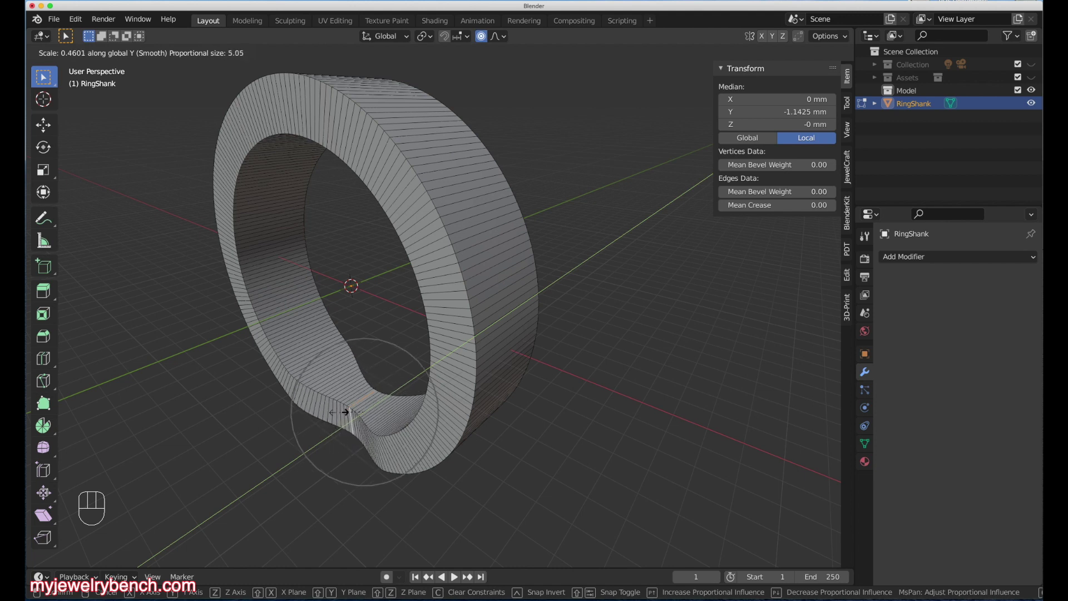
{"action": "scroll", "coordinate": [344, 411], "scroll_direction": "down", "scroll_amount": 2}
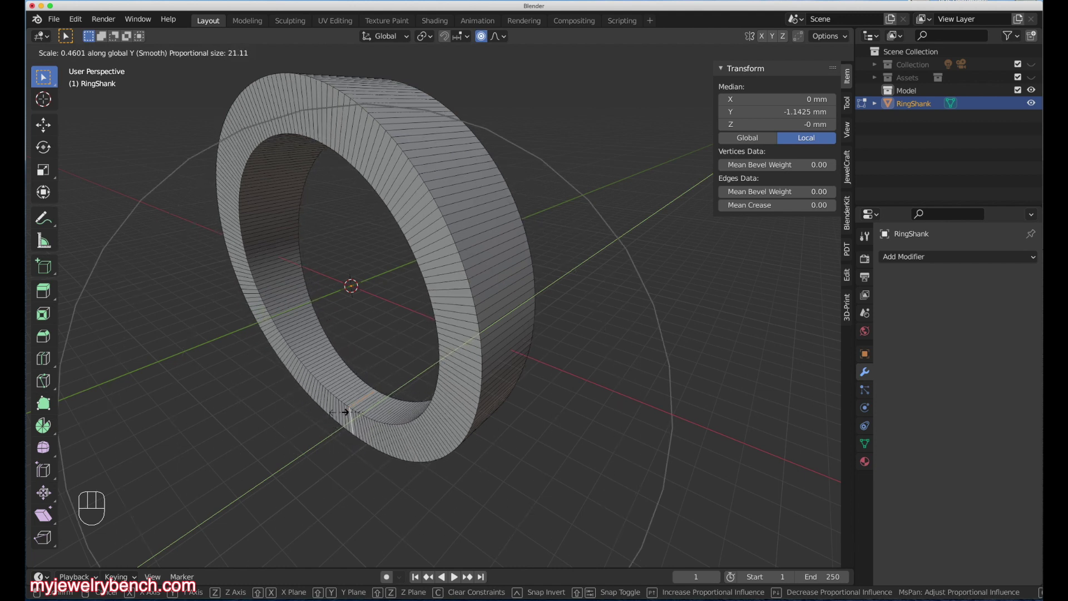
{"action": "scroll", "coordinate": [345, 411], "scroll_direction": "down", "scroll_amount": 1}
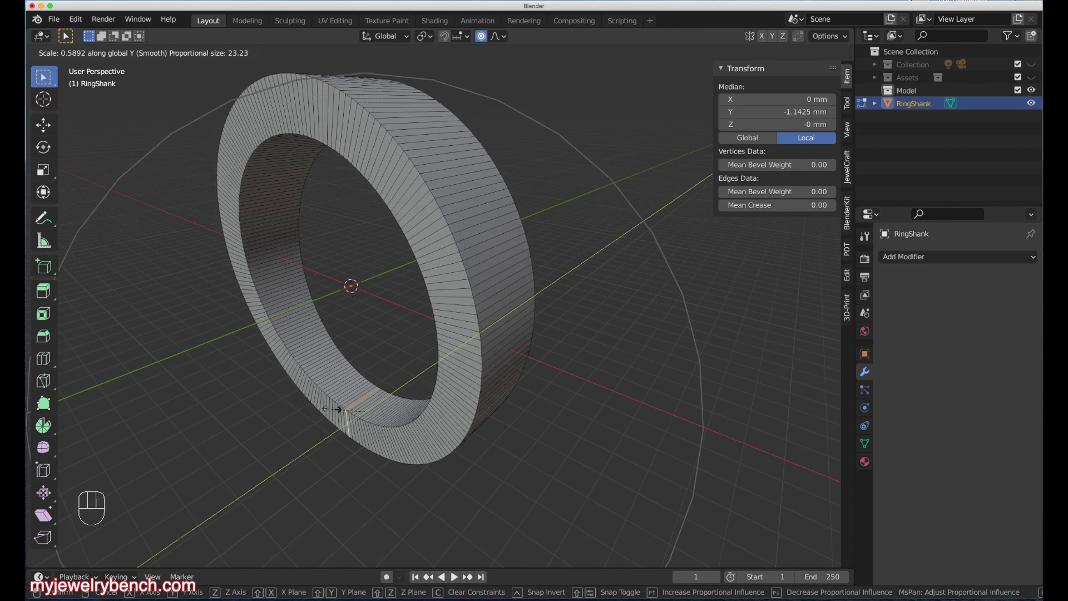
{"action": "left_click", "coordinate": [338, 409]}
Step: Check the tapered shank from the right side and return to Object Mode
{"action": "middle_click_drag", "start_coordinate": [337, 410], "coordinate": [325, 325]}
{"action": "key", "text": "KP_3"}
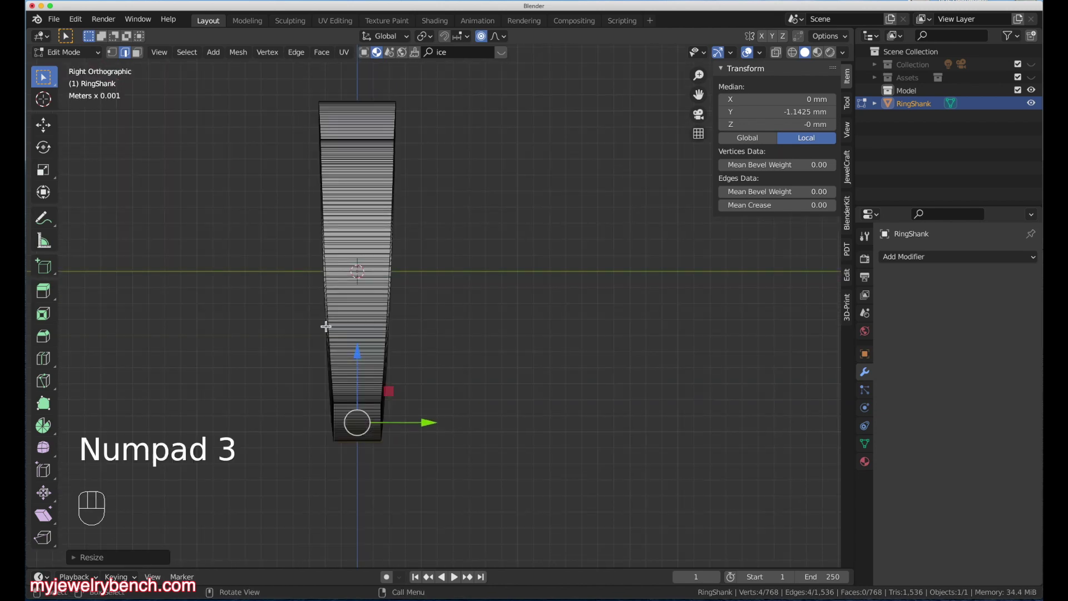
{"action": "key", "text": "Tab"}
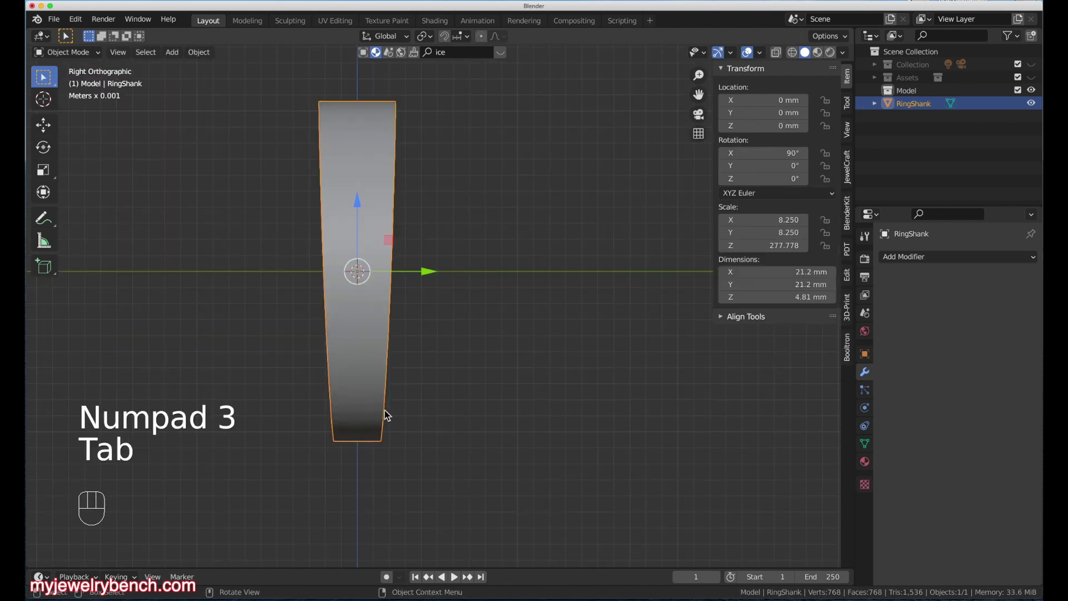
{"action": "middle_click_drag", "start_coordinate": [502, 486], "coordinate": [434, 312]}
{"action": "middle_click_drag", "start_coordinate": [512, 287], "coordinate": [389, 303]}
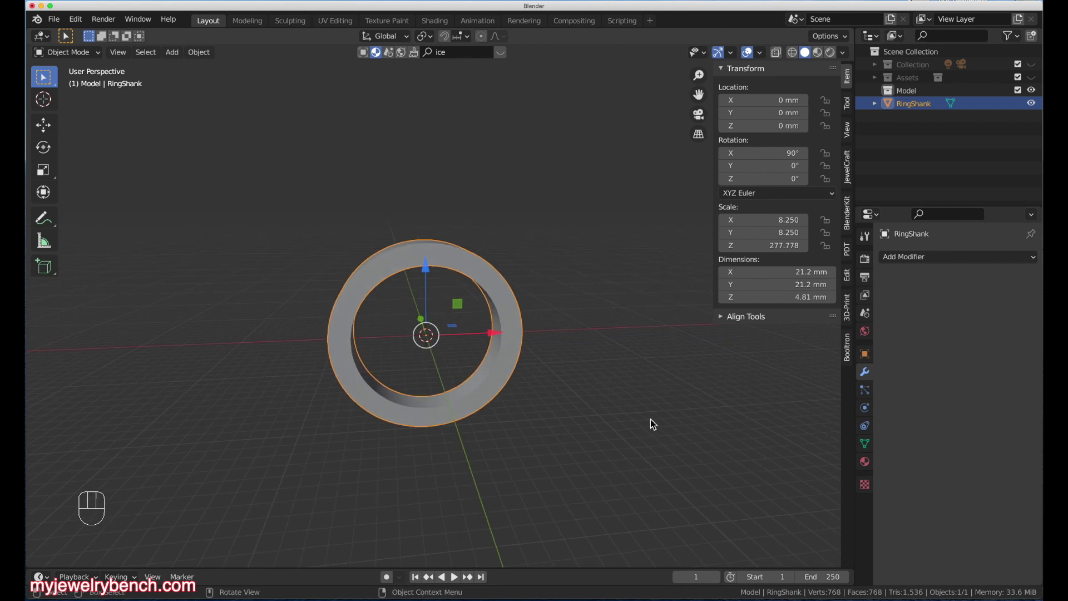
Step: Scale the whole RingShank uniformly by 0.95
{"action": "key", "text": "s"}
{"action": "type", "text": ".95"}
{"action": "key", "text": "Return"}
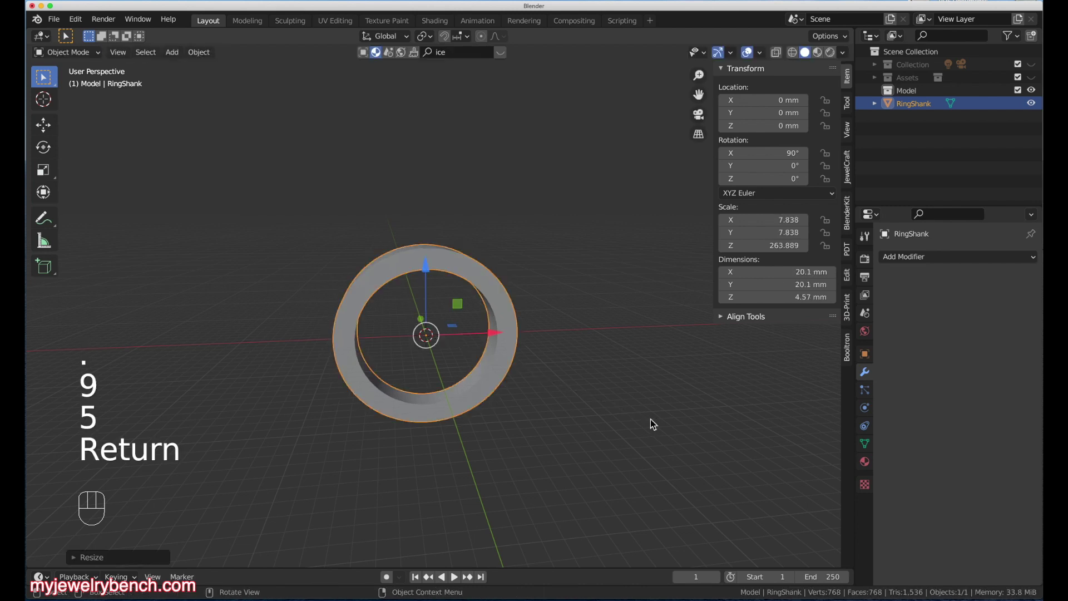
Step: Add a mesh cylinder at the ring's centre and set its vertex count to 150
{"action": "middle_click_drag", "start_coordinate": [352, 377], "coordinate": [342, 355]}
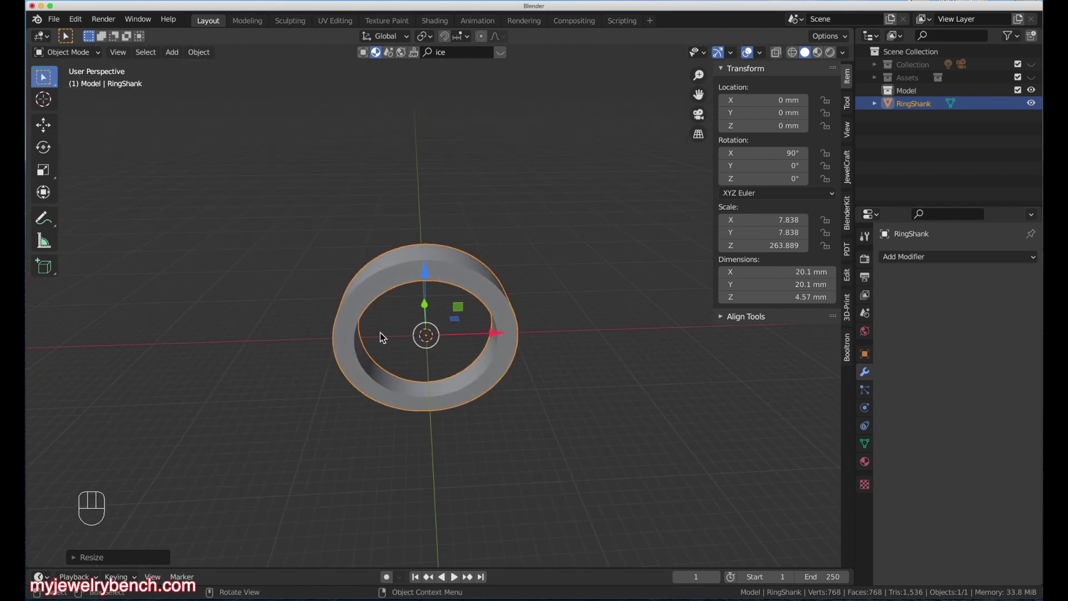
{"action": "key", "text": "shift+a"}
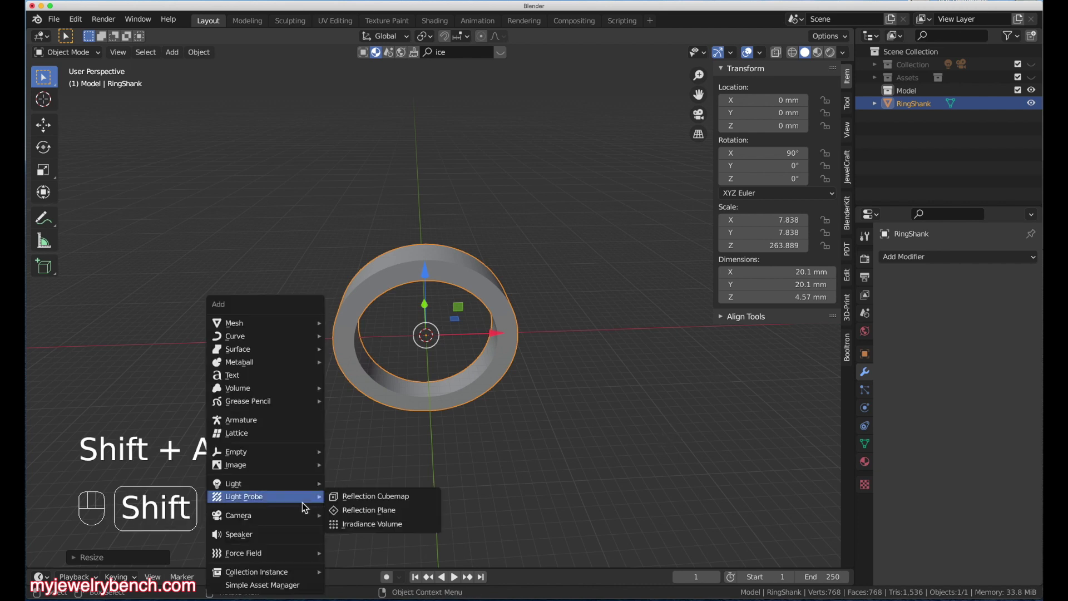
{"action": "mouse_move", "coordinate": [295, 332]}
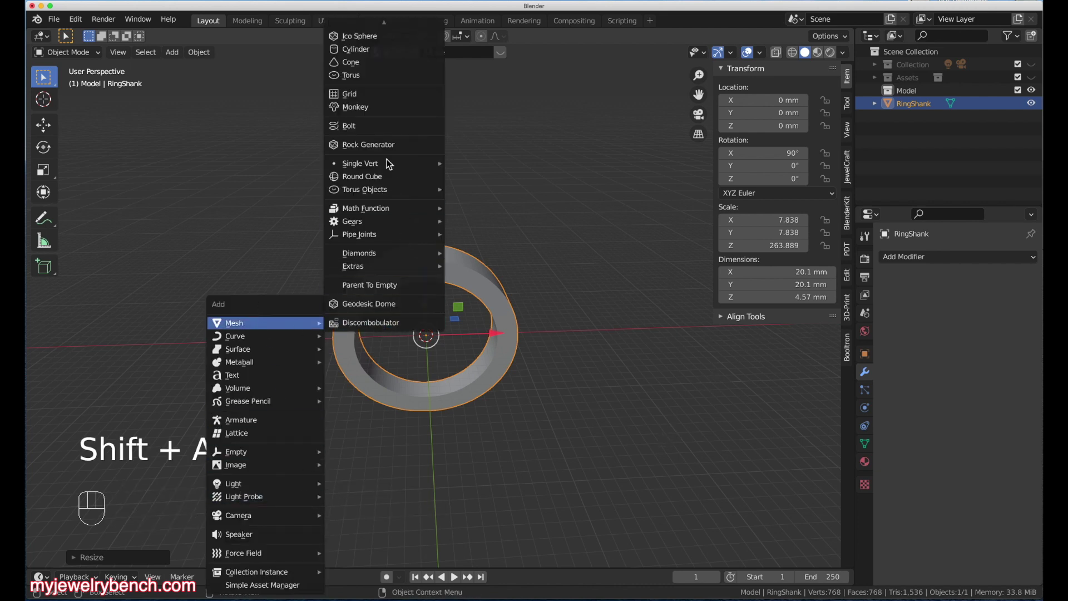
{"action": "left_click", "coordinate": [367, 52]}
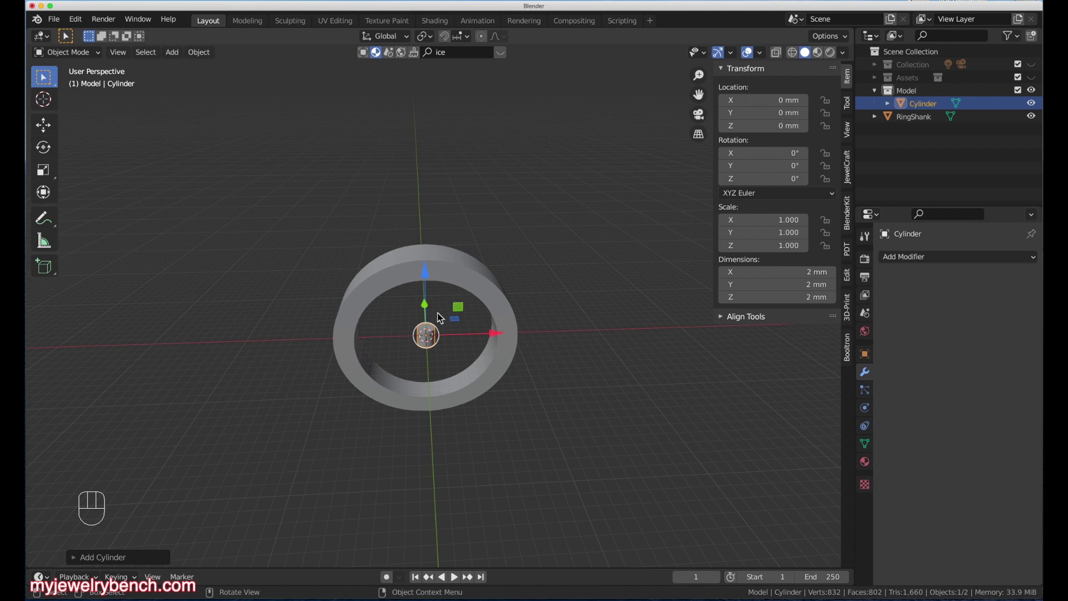
{"action": "left_click", "coordinate": [83, 559]}
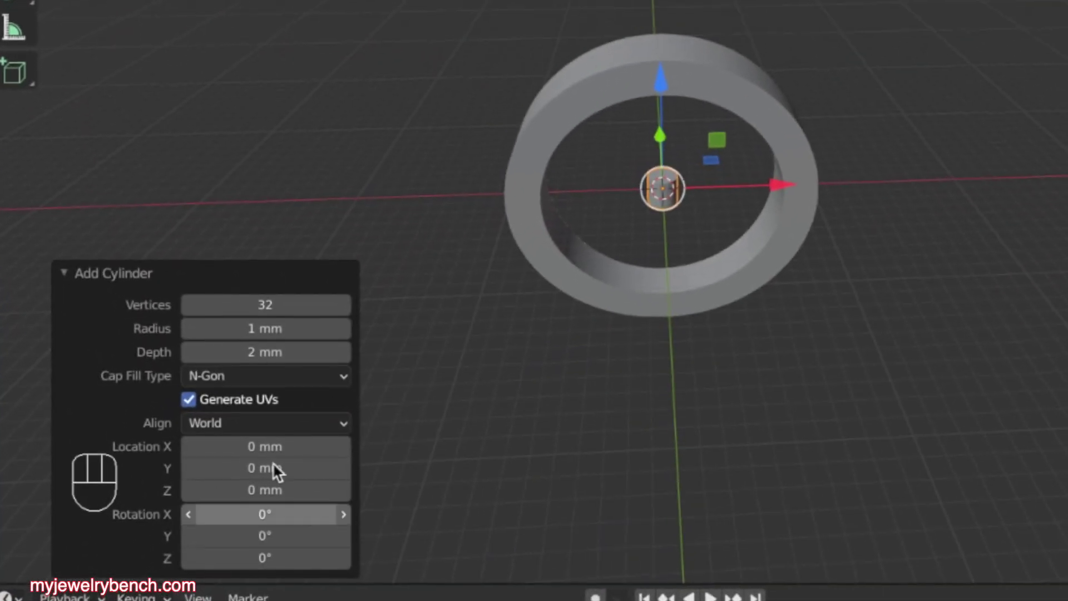
{"action": "left_click", "coordinate": [309, 305]}
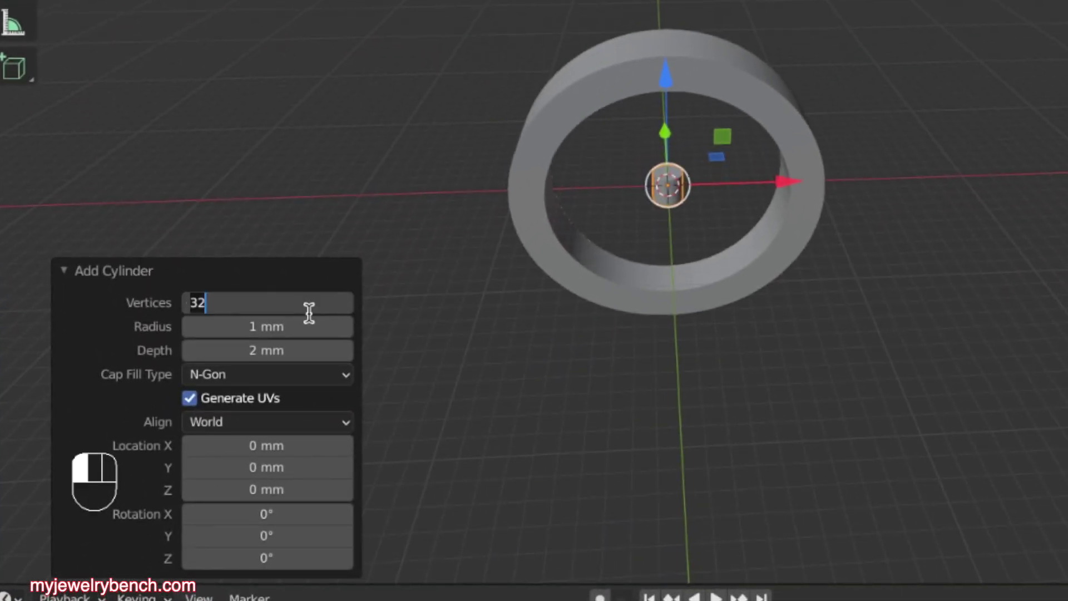
{"action": "type", "text": "150"}
{"action": "key", "text": "Return"}
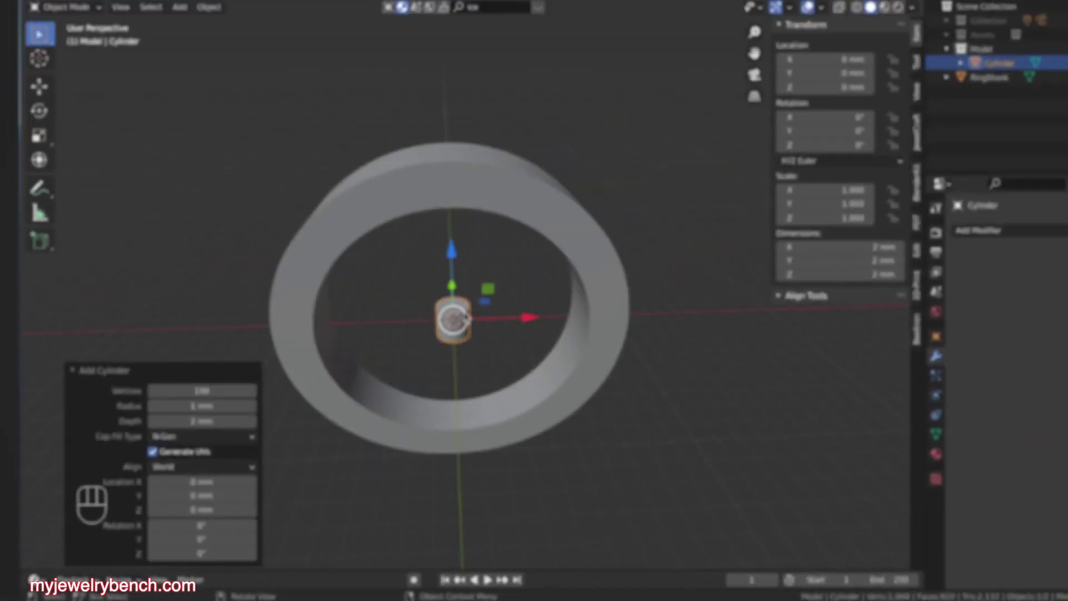
Step: Rotate the cylinder 90° about the X axis so that it runs through the ring's opening
{"action": "scroll", "coordinate": [398, 371], "scroll_direction": "up", "scroll_amount": 5}
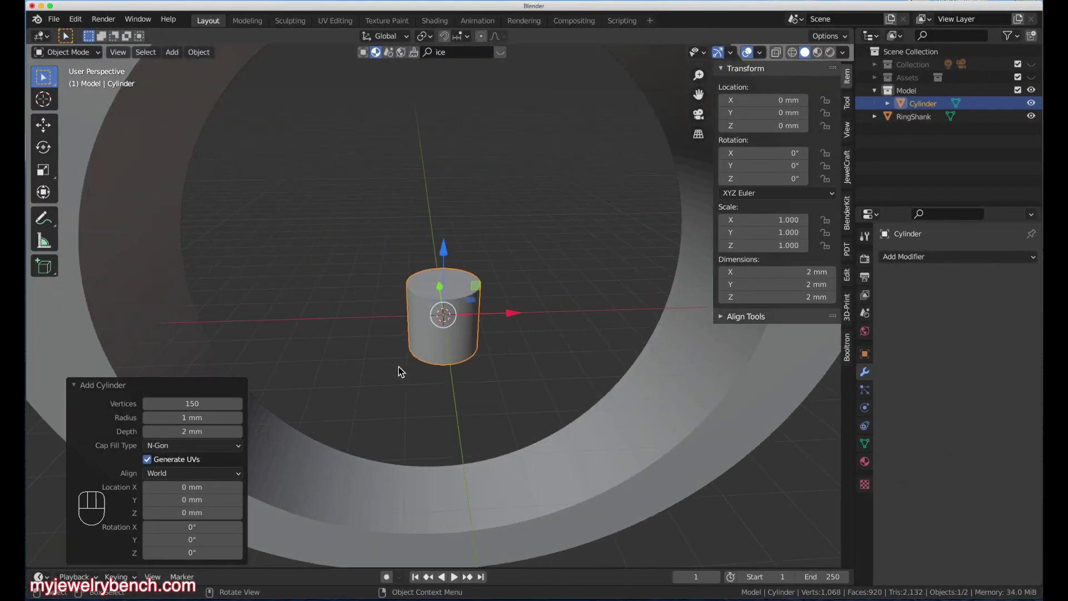
{"action": "scroll", "coordinate": [398, 366], "scroll_direction": "up", "scroll_amount": 4}
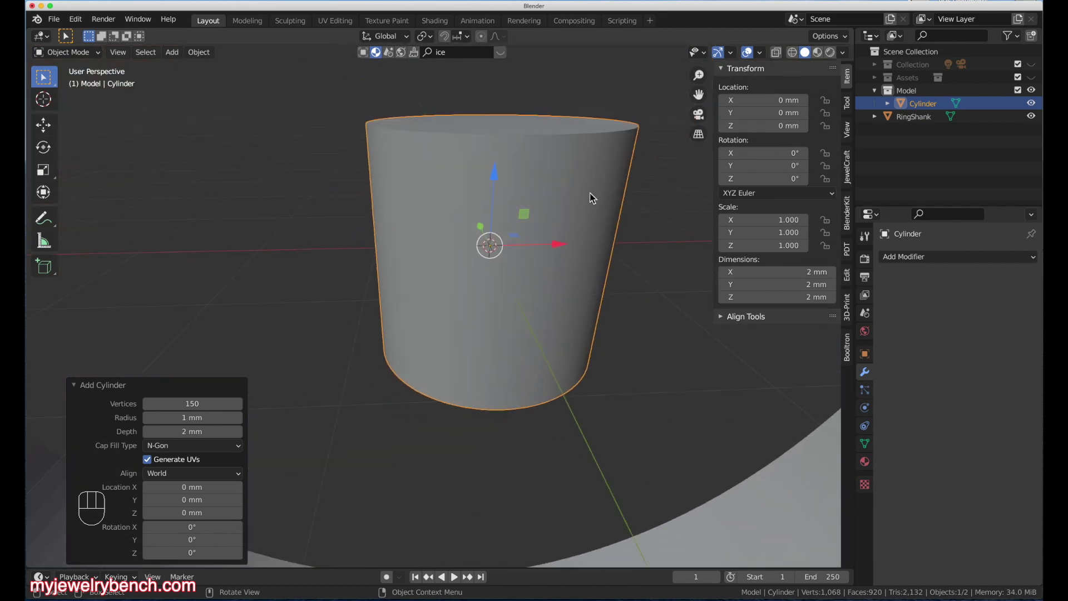
{"action": "scroll", "coordinate": [478, 298], "scroll_direction": "down", "scroll_amount": 6}
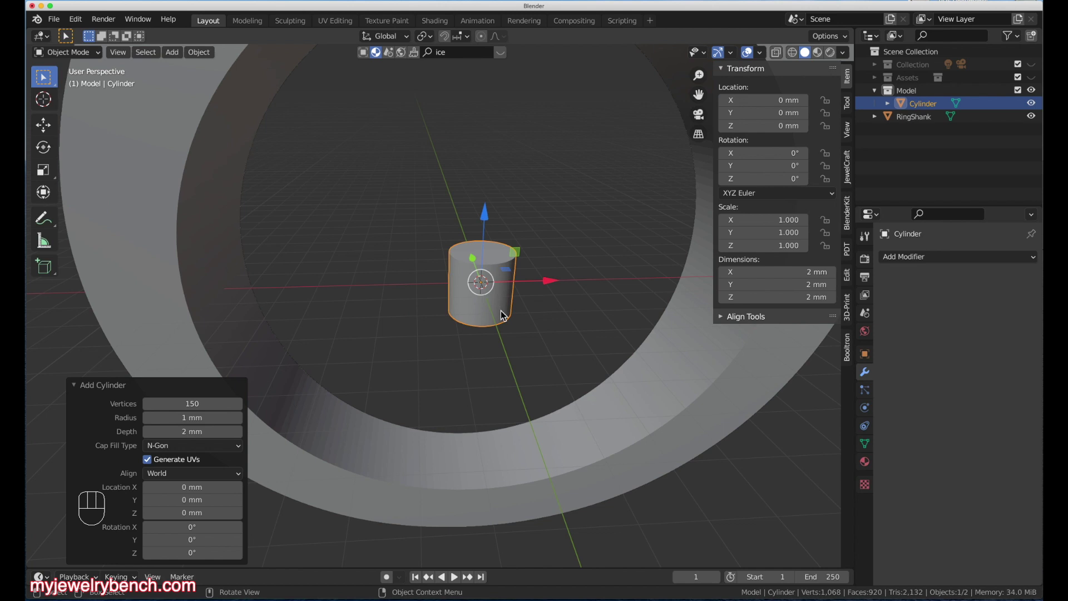
{"action": "key", "text": "r"}
{"action": "key", "text": "x"}
{"action": "key", "text": "9"}
{"action": "key", "text": "0"}
{"action": "key", "text": "Return"}
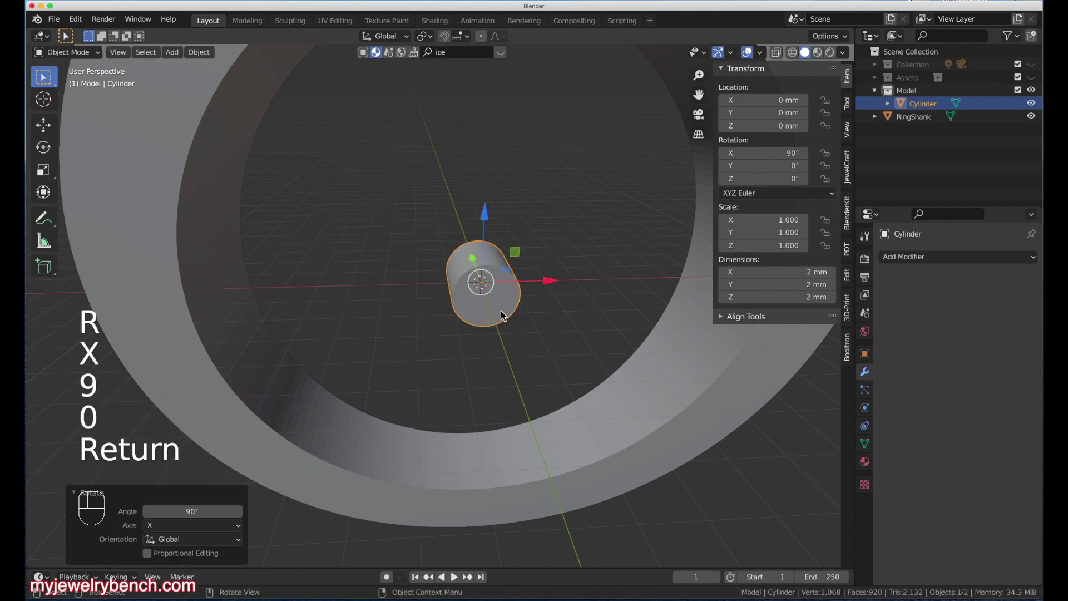
Step: In the front view, scale the cylinder uniformly by about 8.26 to a diameter of 16.5 mm
{"action": "key", "text": "KP_1"}
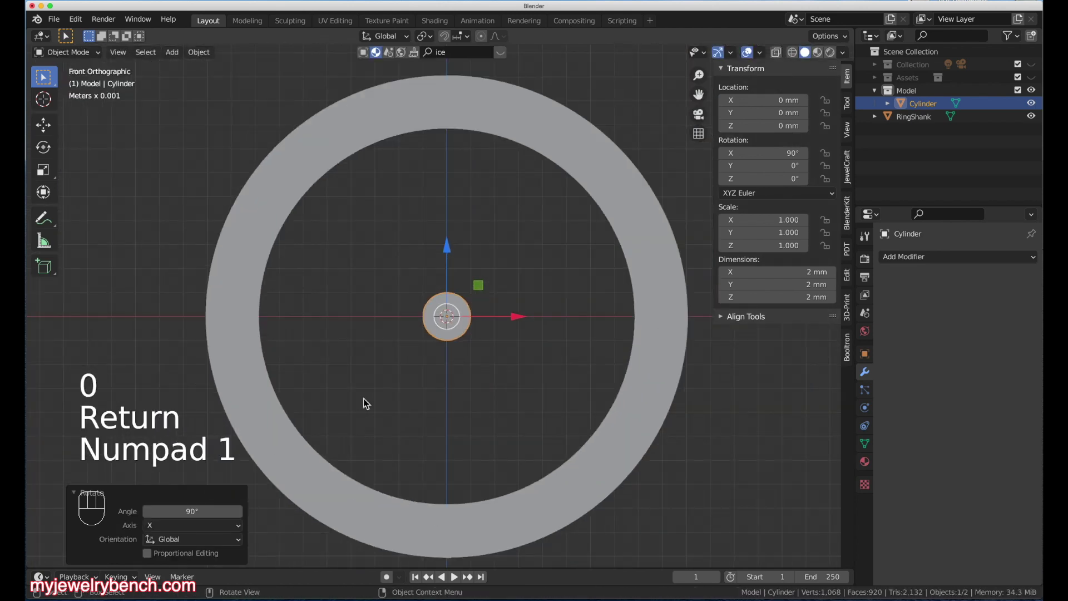
{"action": "scroll", "coordinate": [364, 403], "scroll_direction": "up", "scroll_amount": 3}
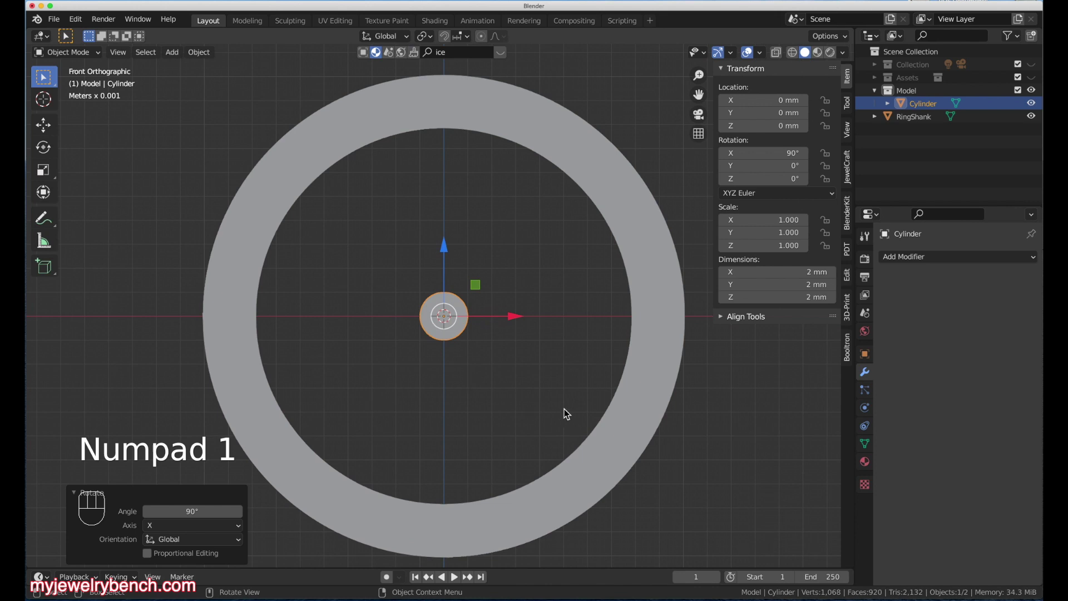
{"action": "key", "text": "s"}
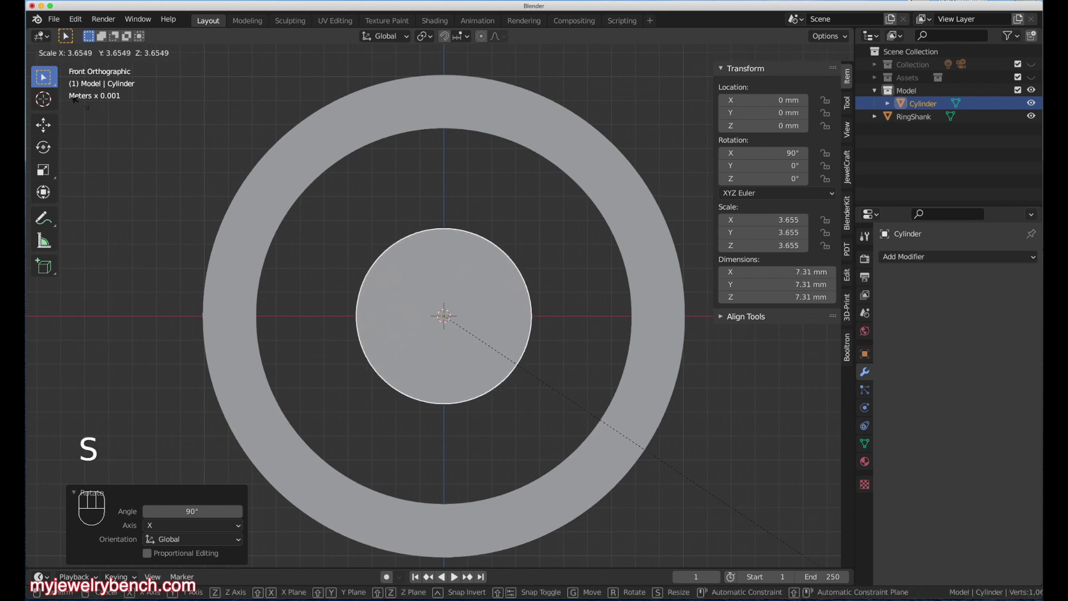
{"action": "left_click", "coordinate": [685, 428]}
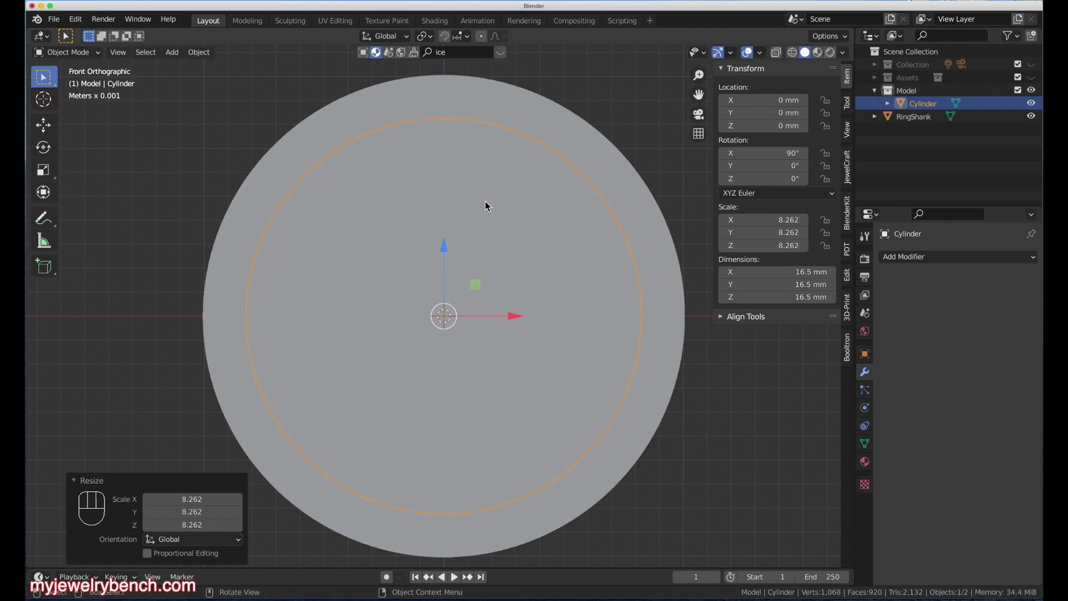
Step: Turn on X-ray display and scale the RingShank uniformly by about 0.938, to about 18.9 mm across
{"action": "left_click", "coordinate": [776, 53]}
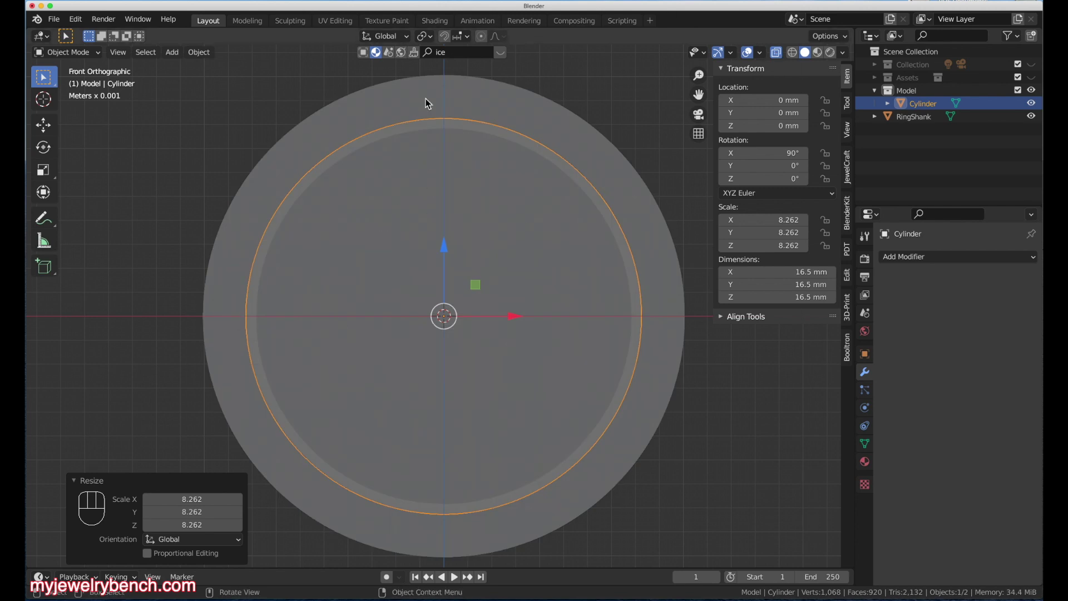
{"action": "scroll", "coordinate": [400, 275], "scroll_direction": "down", "scroll_amount": 2}
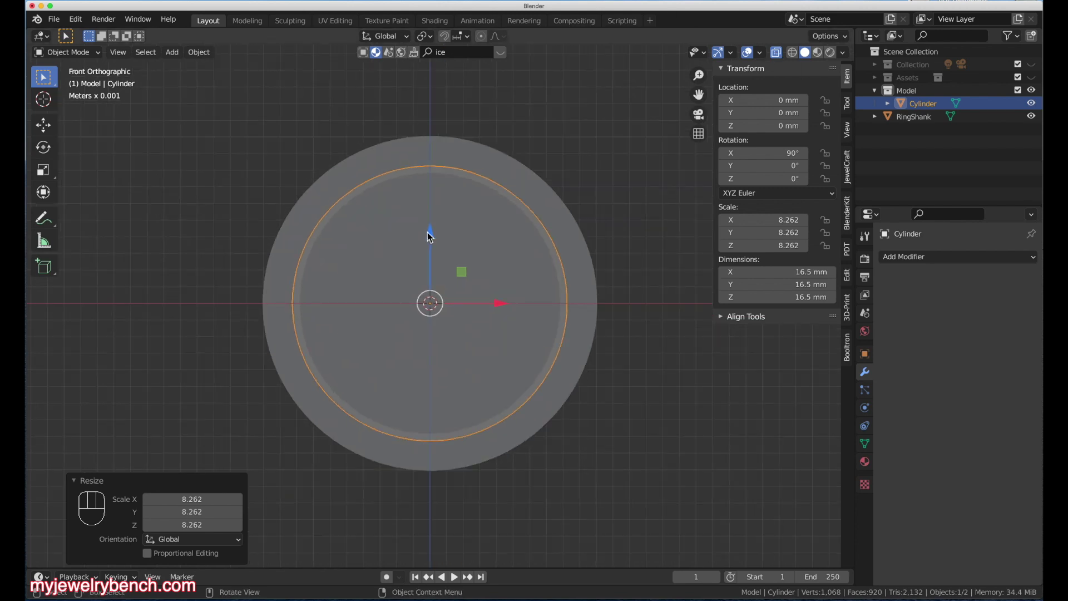
{"action": "left_click", "coordinate": [458, 152]}
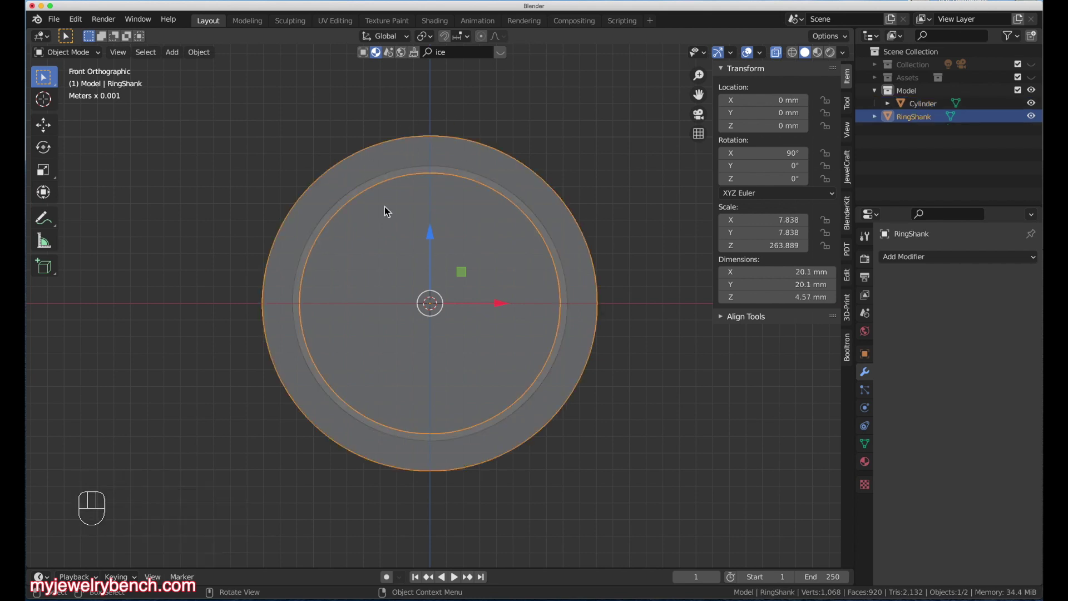
{"action": "key", "text": "s"}
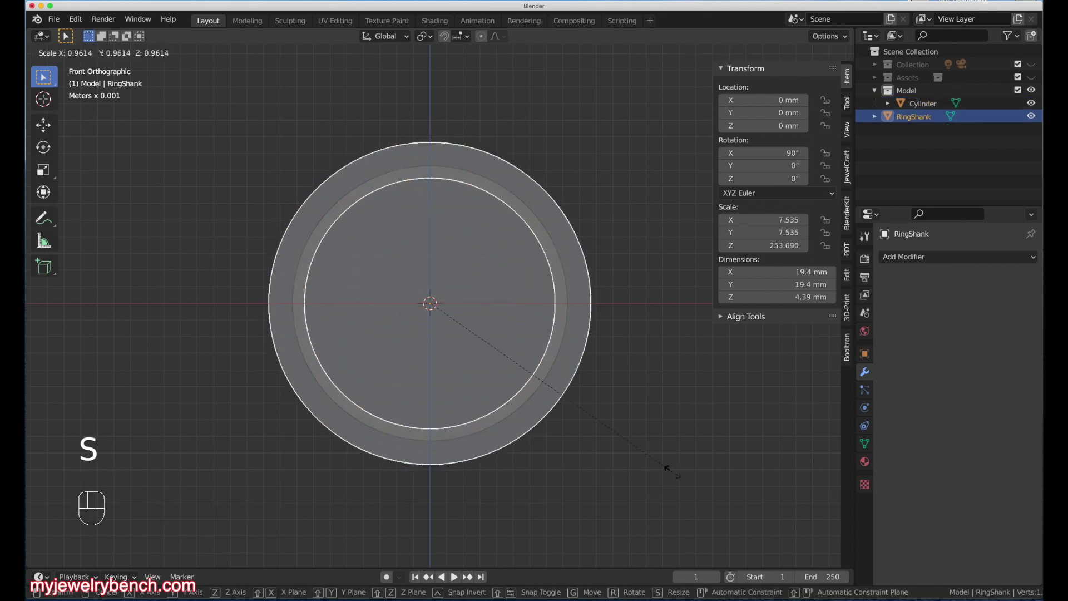
{"action": "left_click", "coordinate": [658, 469]}
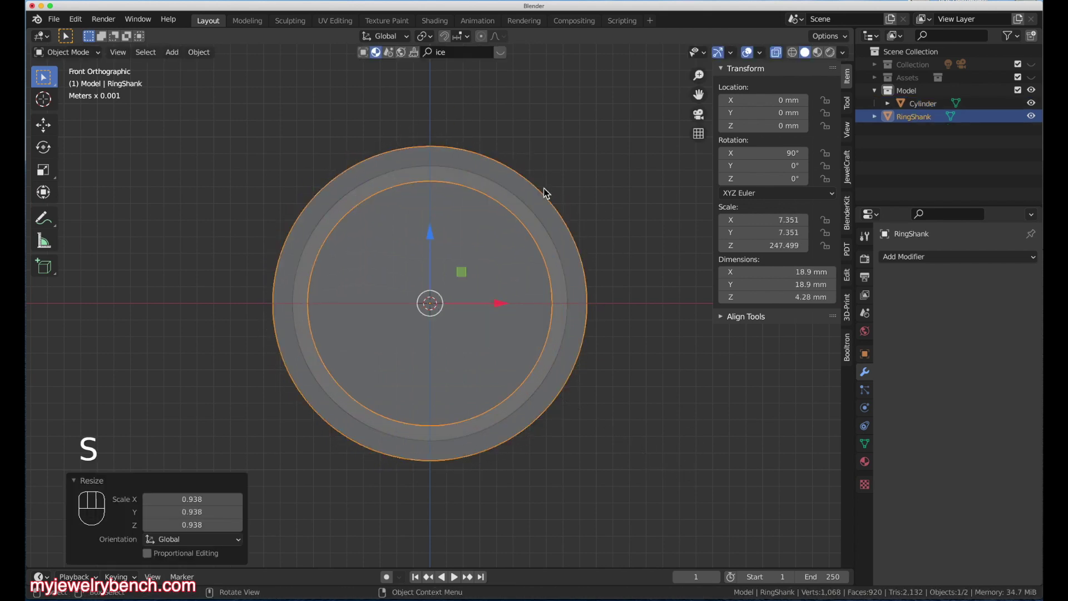
Step: Lower the cylinder about 0.43 mm along Z and scale the RingShank uniformly by about 1.042, to about 19.7 mm across
{"action": "left_click", "coordinate": [382, 328]}
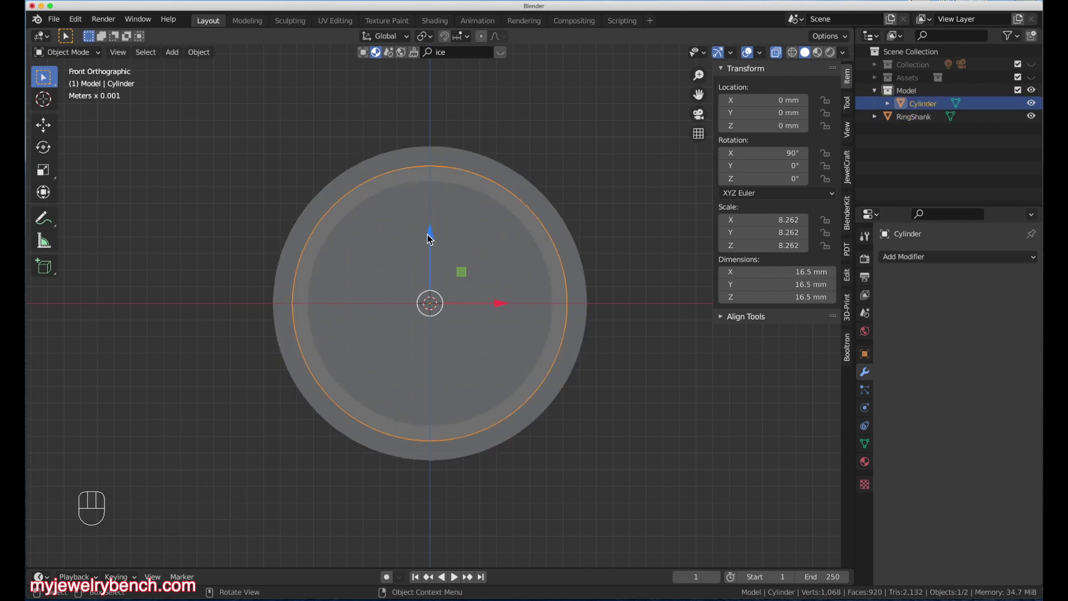
{"action": "left_click_drag", "start_coordinate": [430, 236], "coordinate": [405, 302]}
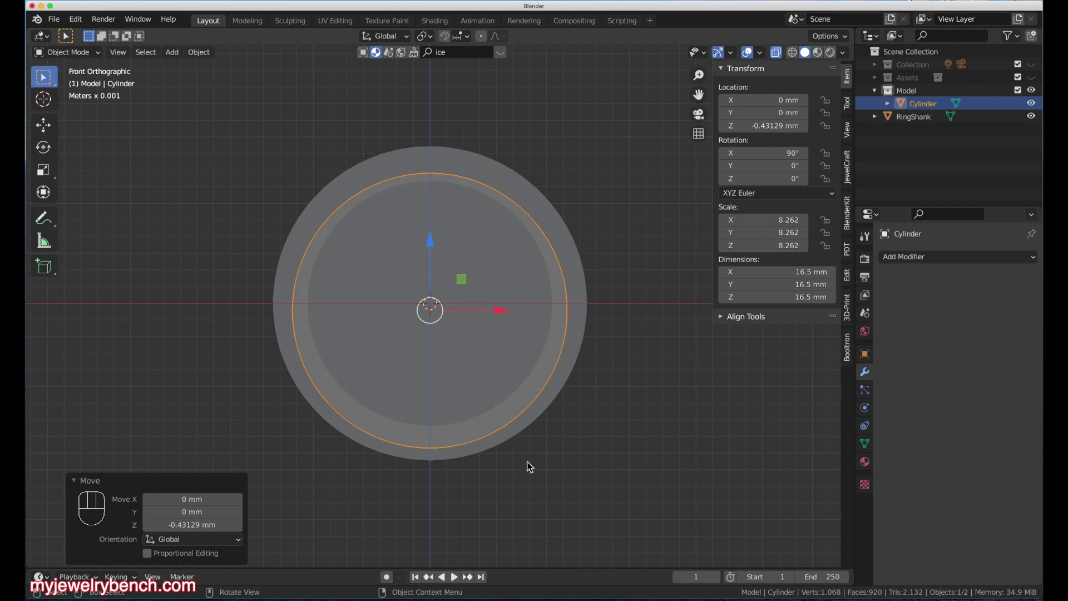
{"action": "left_click", "coordinate": [535, 421]}
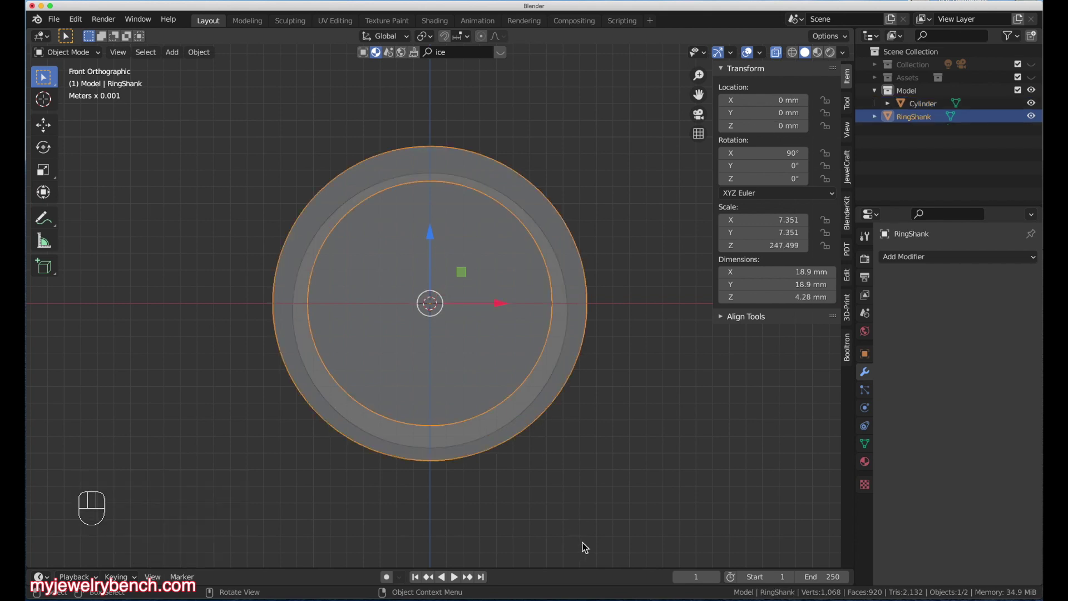
{"action": "key", "text": "s"}
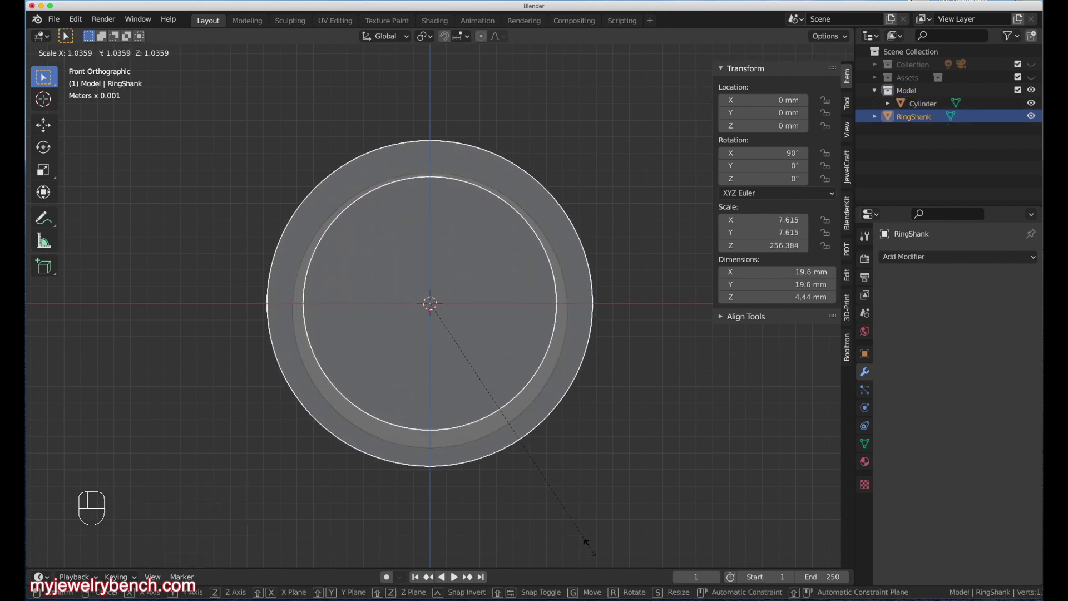
{"action": "left_click", "coordinate": [587, 543]}
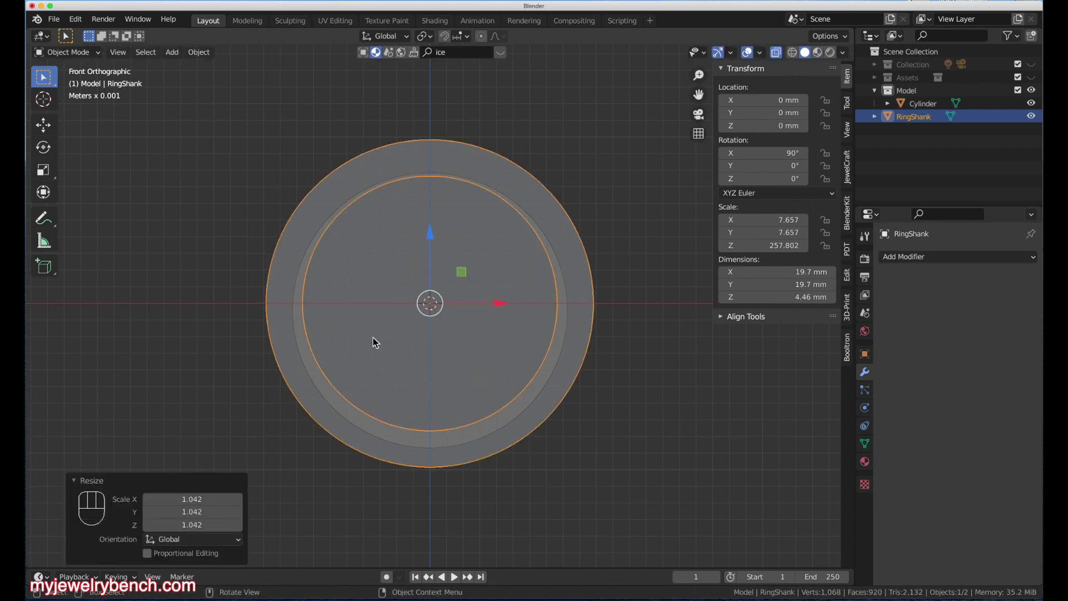
Step: Raise the RingShank about 0.054 mm along Z so its inner edge meets the cylinder's top edge, and deselect it
{"action": "left_click_drag", "start_coordinate": [429, 236], "coordinate": [430, 236]}
{"action": "left_click", "coordinate": [425, 93]}
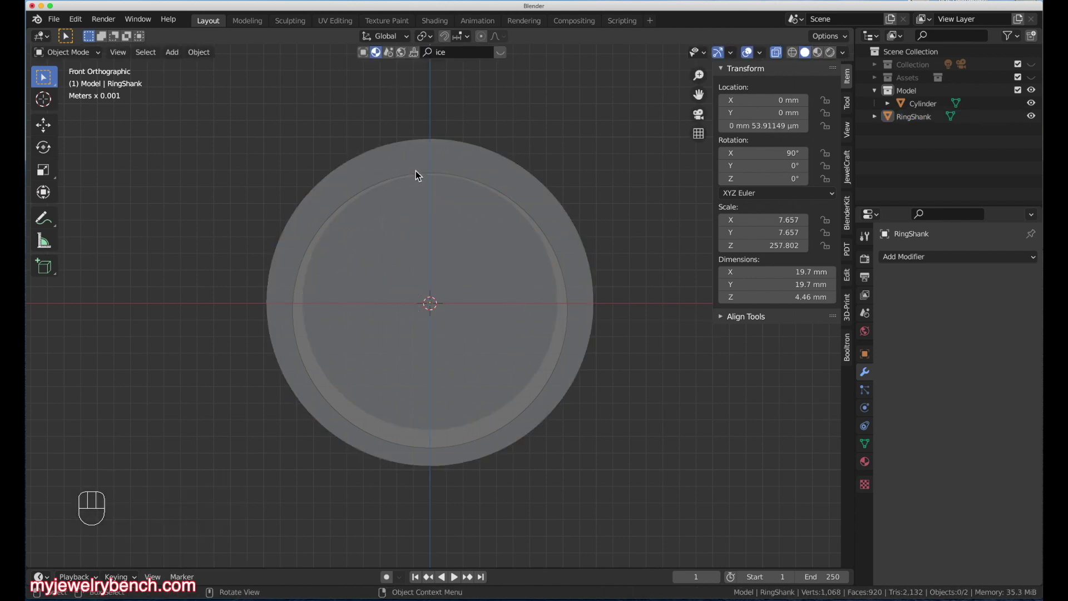
{"action": "scroll", "coordinate": [425, 172], "scroll_direction": "up", "scroll_amount": 4}
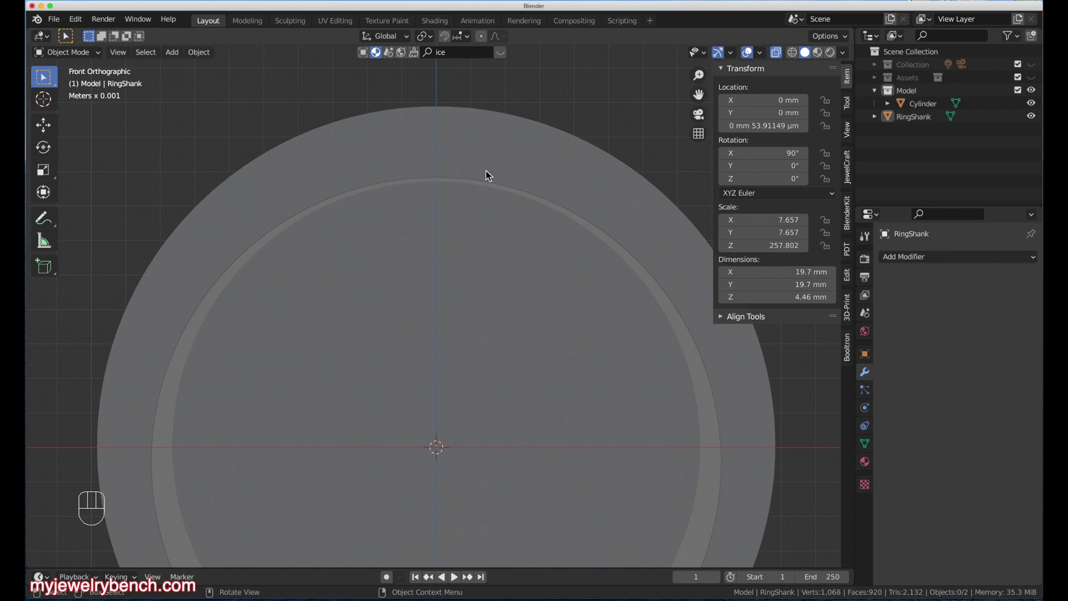
{"action": "scroll", "coordinate": [487, 183], "scroll_direction": "down", "scroll_amount": 3}
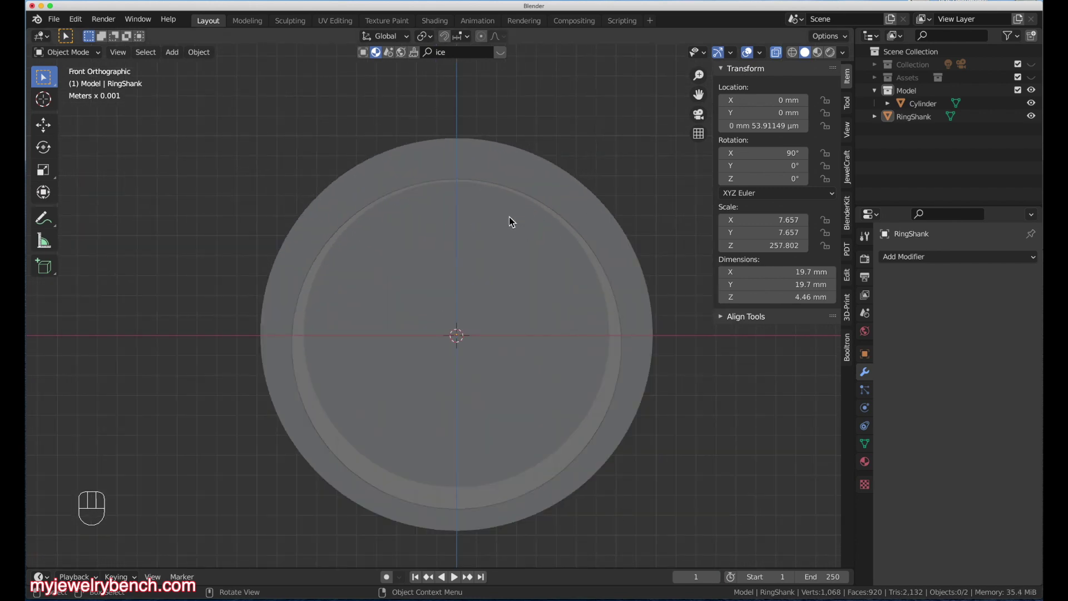
Step: Turn off X-ray display so that the ring and cylinder appear solid
{"action": "left_click", "coordinate": [491, 212]}
{"action": "middle_click_drag", "start_coordinate": [513, 343], "coordinate": [448, 351]}
{"action": "left_click", "coordinate": [777, 52]}
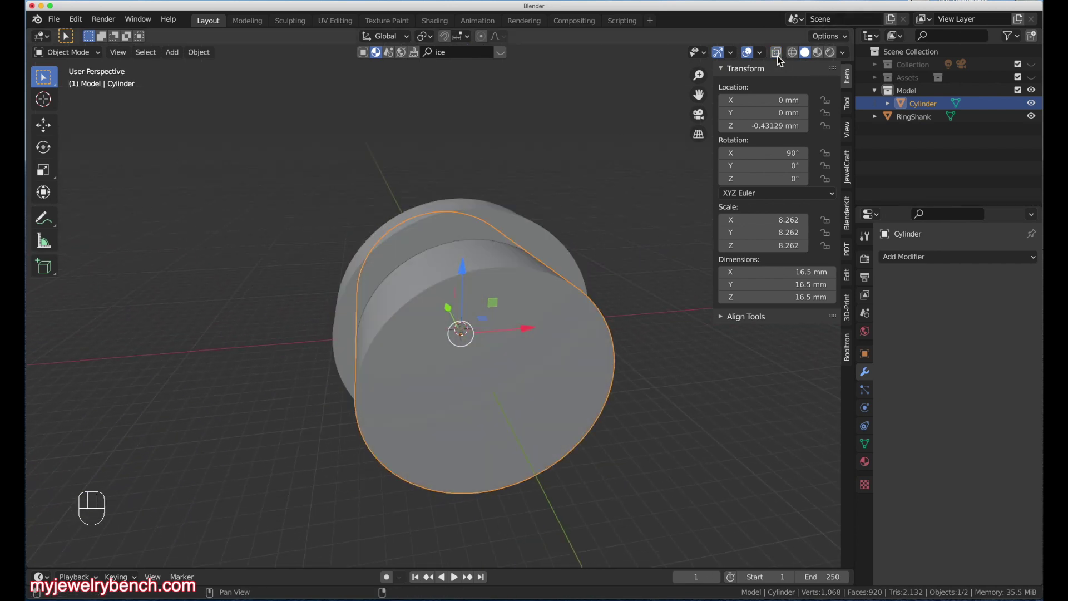
Step: Apply the RingShank's rotation and scale in Object Mode
{"action": "middle_click_drag", "start_coordinate": [284, 248], "coordinate": [412, 248]}
{"action": "left_click", "coordinate": [410, 248]}
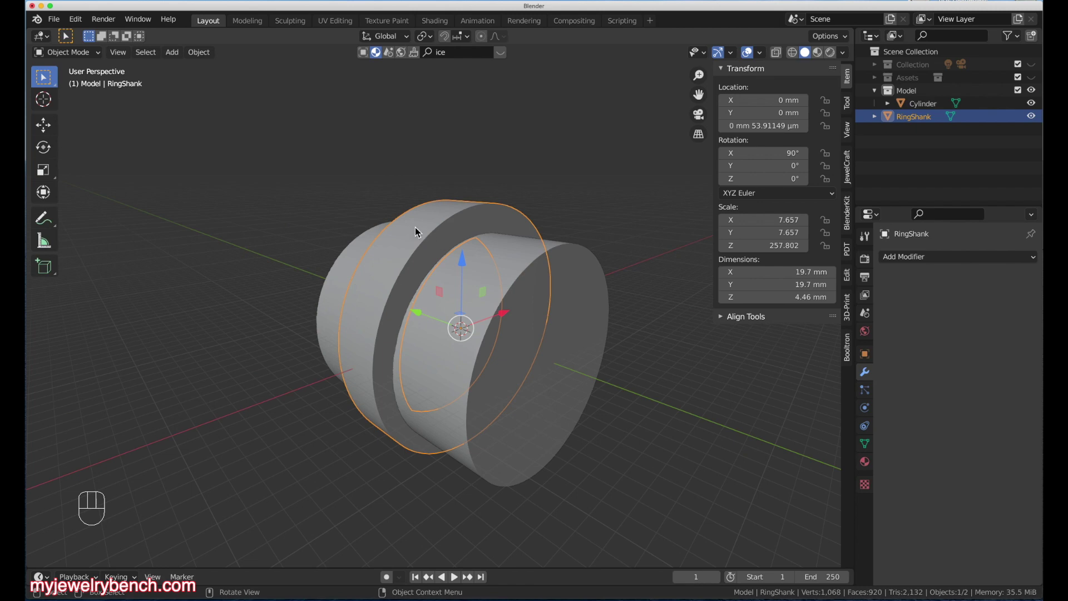
{"action": "key", "text": "Tab"}
{"action": "scroll", "coordinate": [411, 236], "scroll_direction": "up", "scroll_amount": 5}
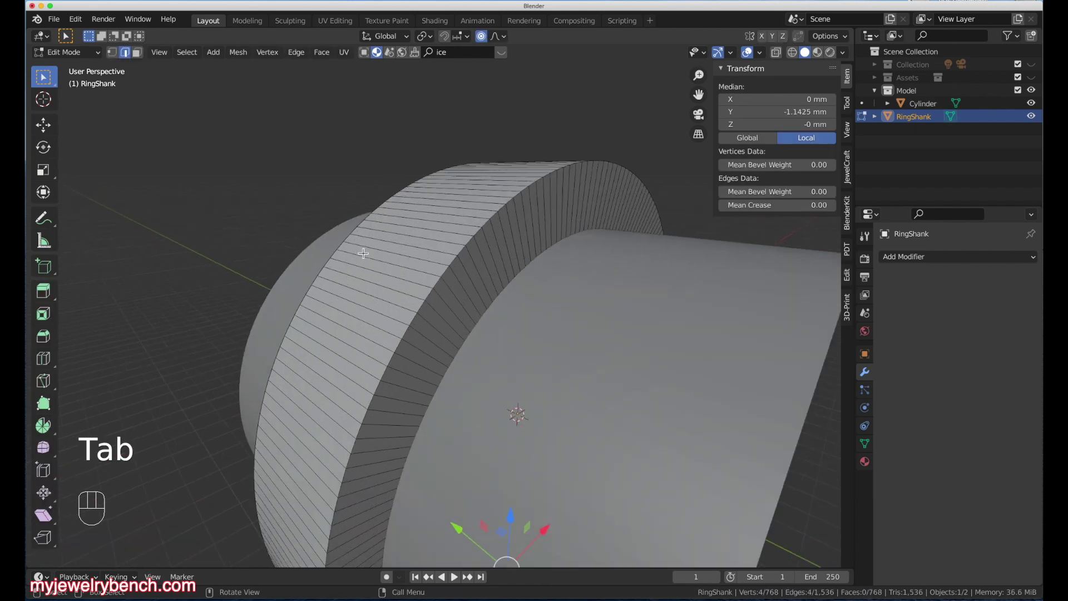
{"action": "middle_click_drag", "start_coordinate": [299, 316], "coordinate": [417, 190]}
{"action": "key", "text": "Tab"}
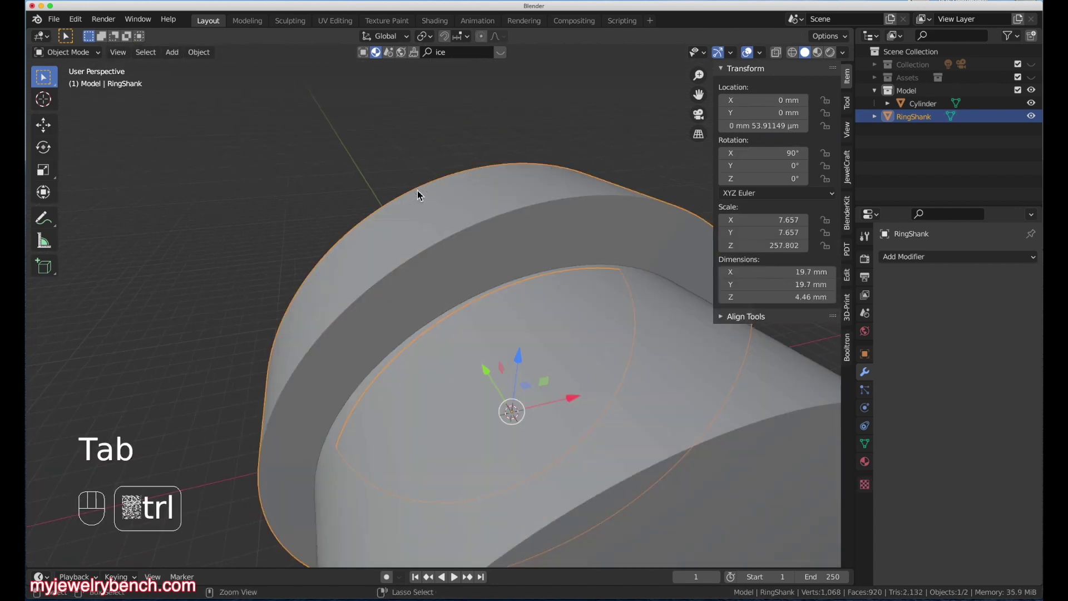
{"action": "key", "text": "ctrl+a"}
{"action": "left_click", "coordinate": [366, 242]}
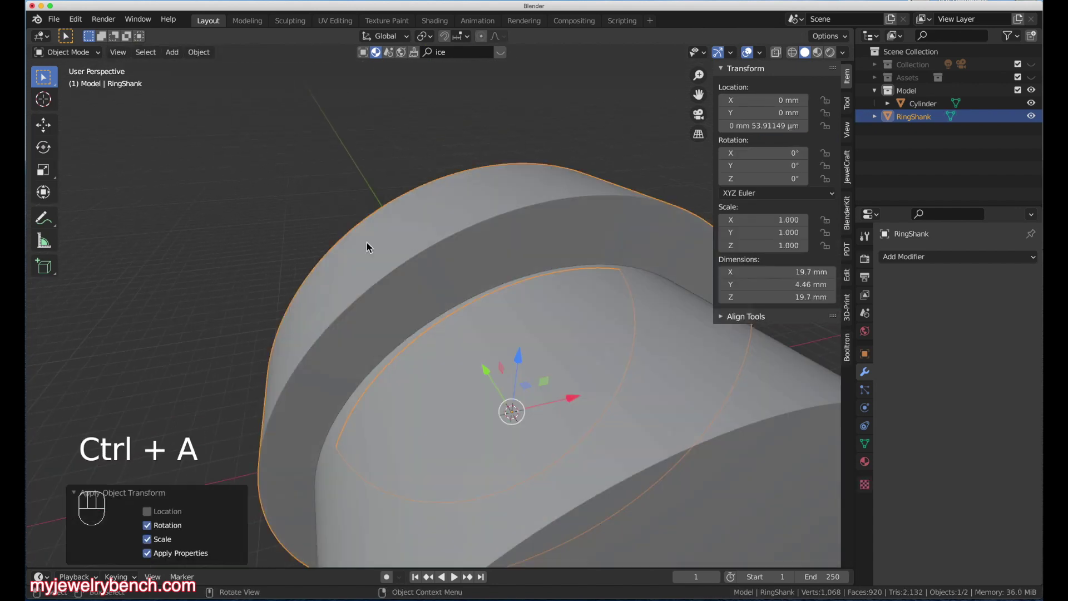
Step: In Edit Mode, select the outer edge loops on both sides of the RingShank
{"action": "middle_click_drag", "start_coordinate": [361, 233], "coordinate": [423, 240]}
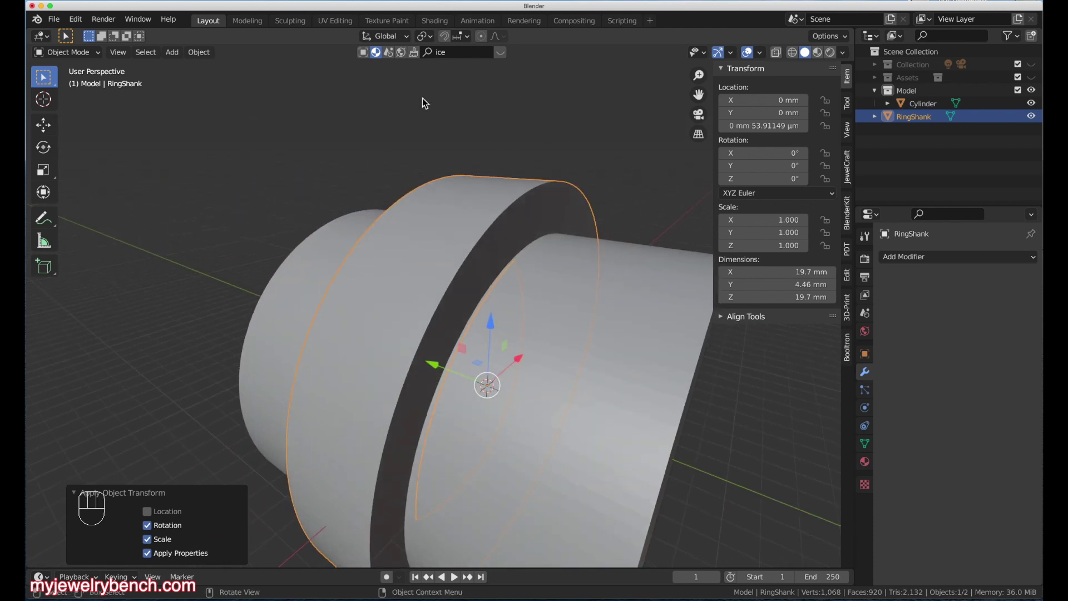
{"action": "key", "text": "Tab"}
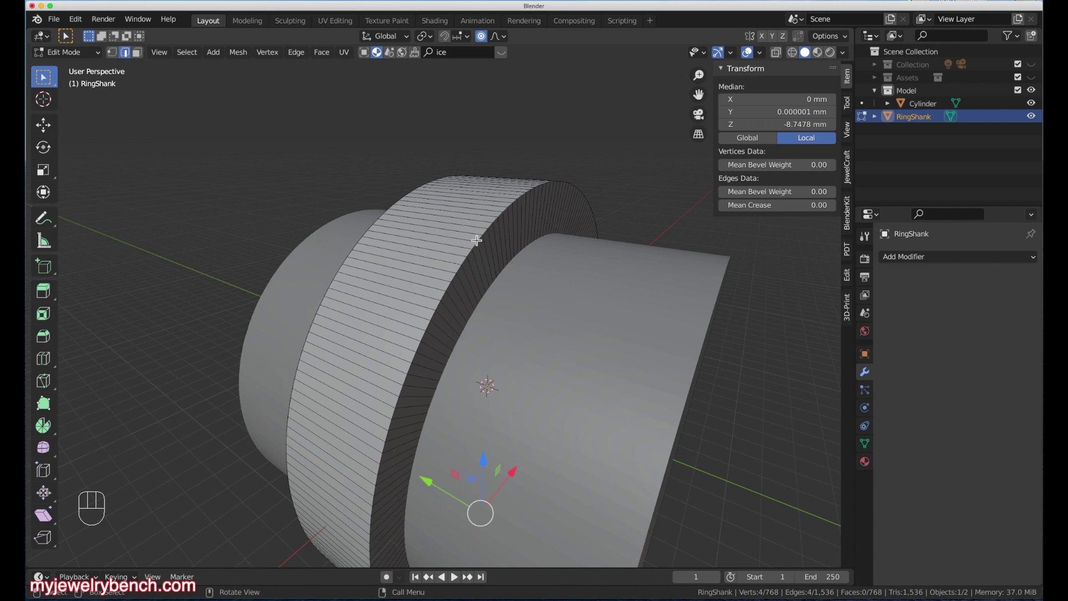
{"action": "key", "text": "alt"}
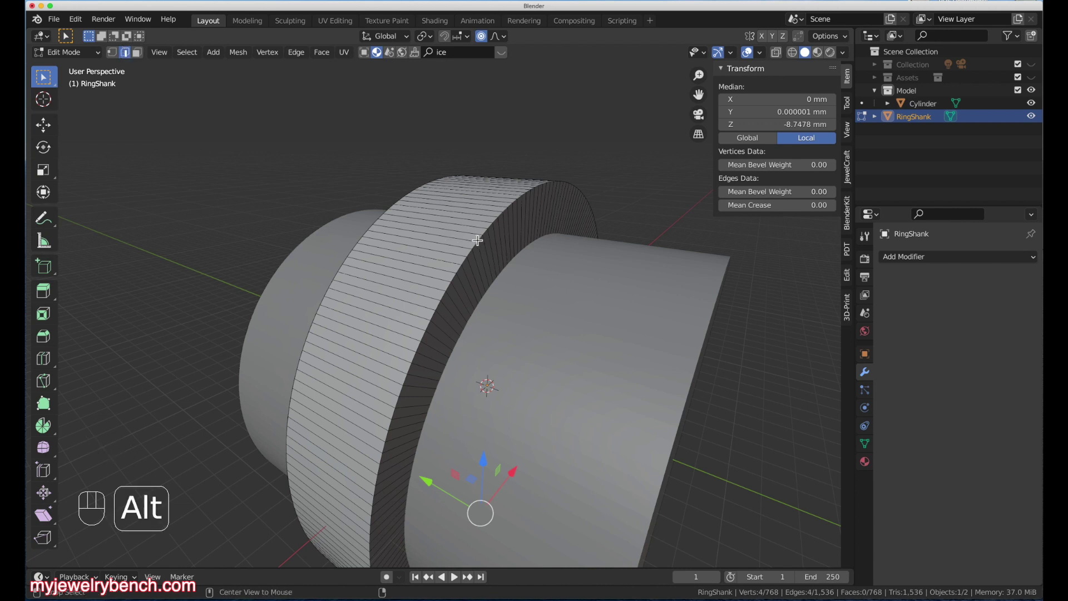
{"action": "left_click", "coordinate": [455, 269], "text": "alt"}
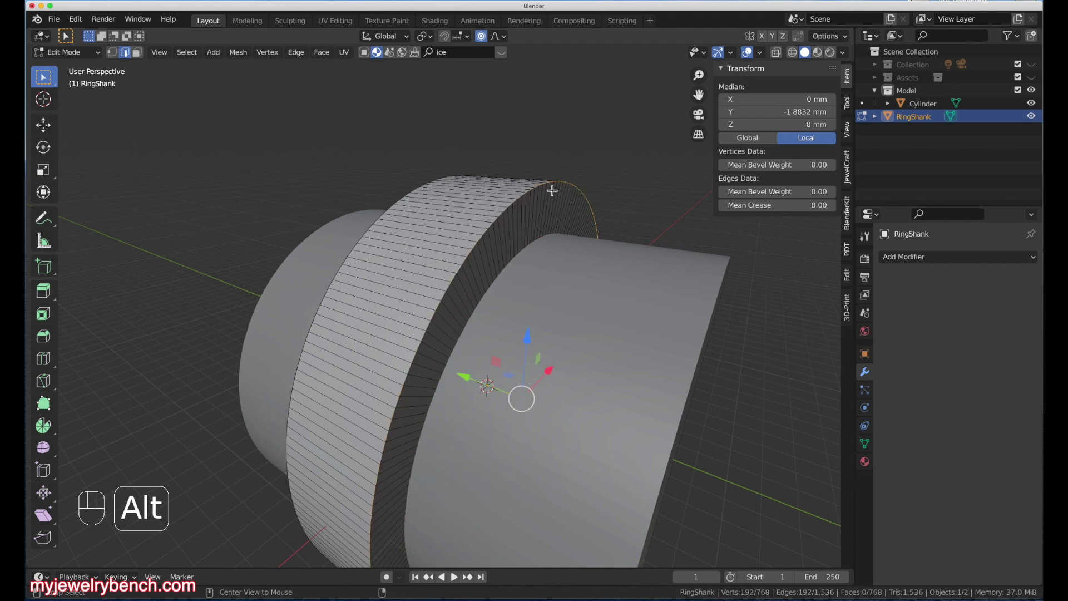
{"action": "middle_click_drag", "start_coordinate": [415, 343], "coordinate": [504, 325]}
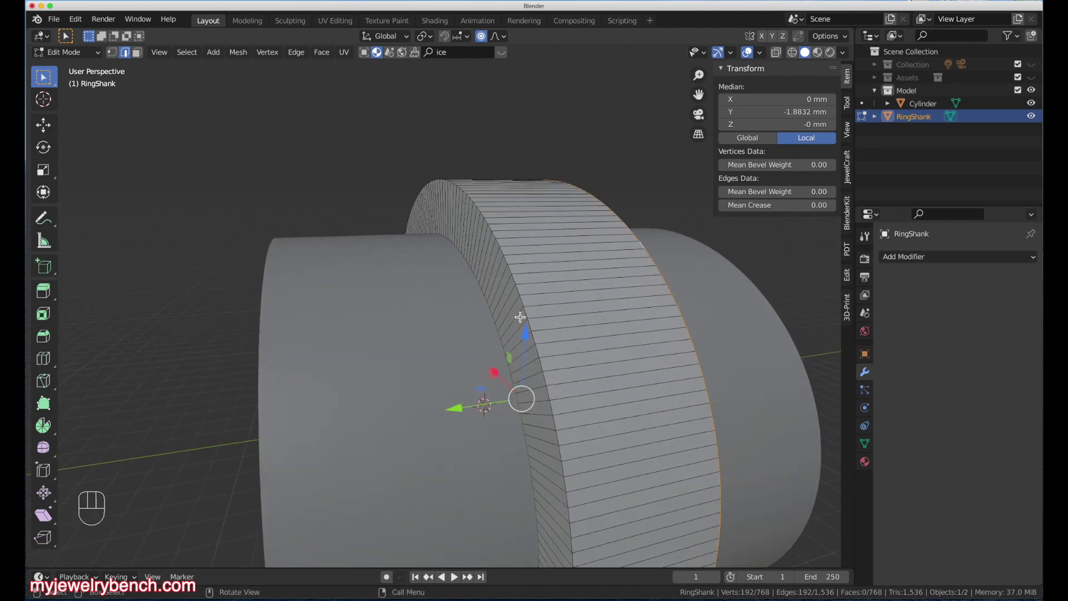
{"action": "key", "text": "shift"}
{"action": "key", "text": "shift+alt"}
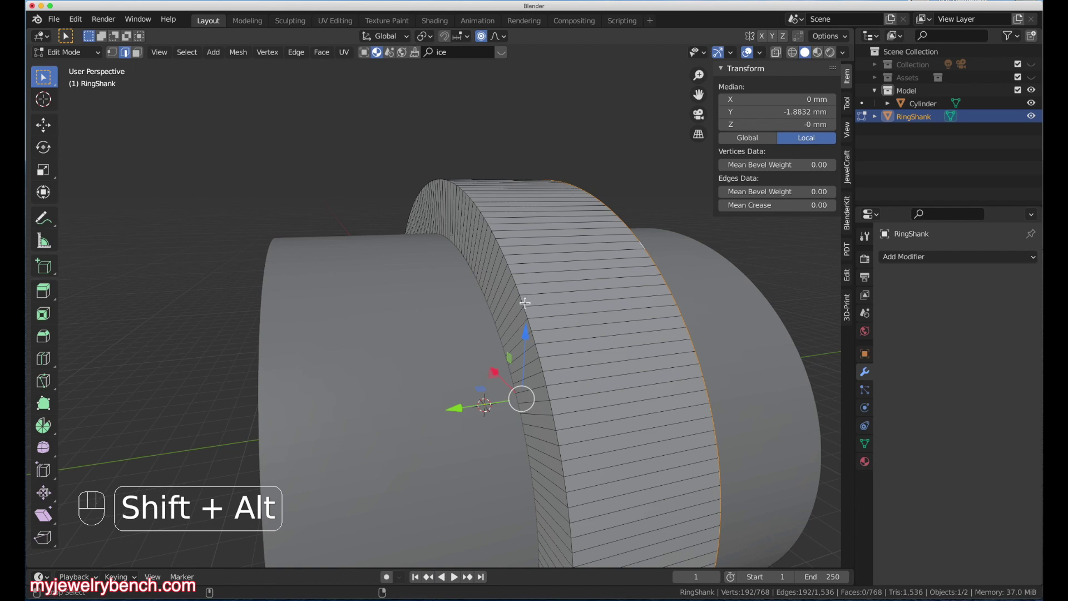
{"action": "left_click", "coordinate": [524, 303], "text": "alt+shift"}
{"action": "middle_click_drag", "start_coordinate": [546, 282], "coordinate": [695, 295]}
{"action": "middle_click_drag", "start_coordinate": [517, 337], "coordinate": [311, 321]}
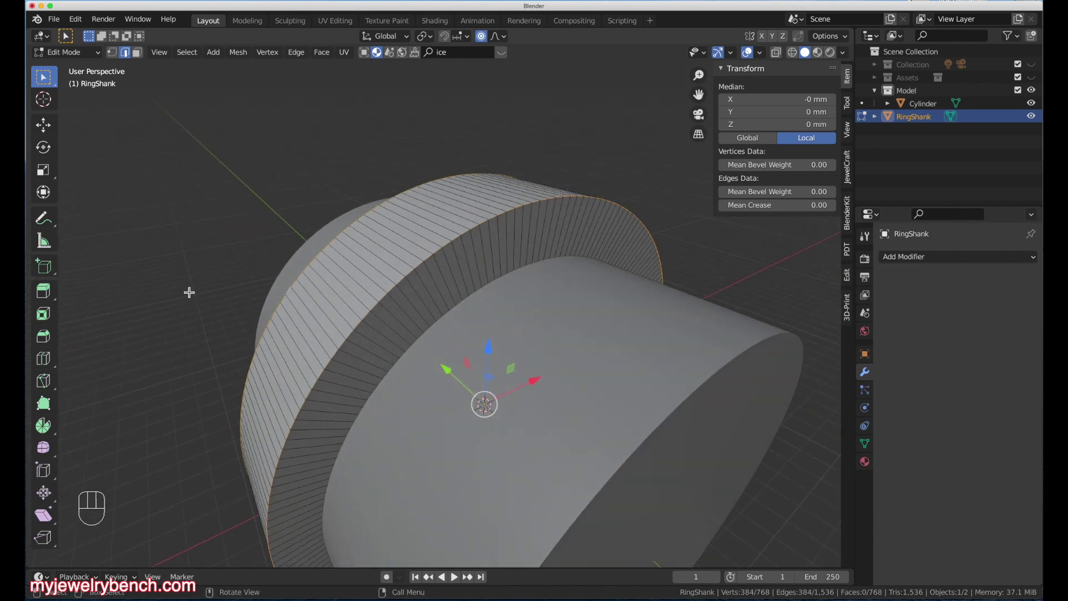
Step: Bevel the two outer edge loops with a width of about 0.5 mm and 8 segments, and return to Object Mode
{"action": "key", "text": "ctrl+b"}
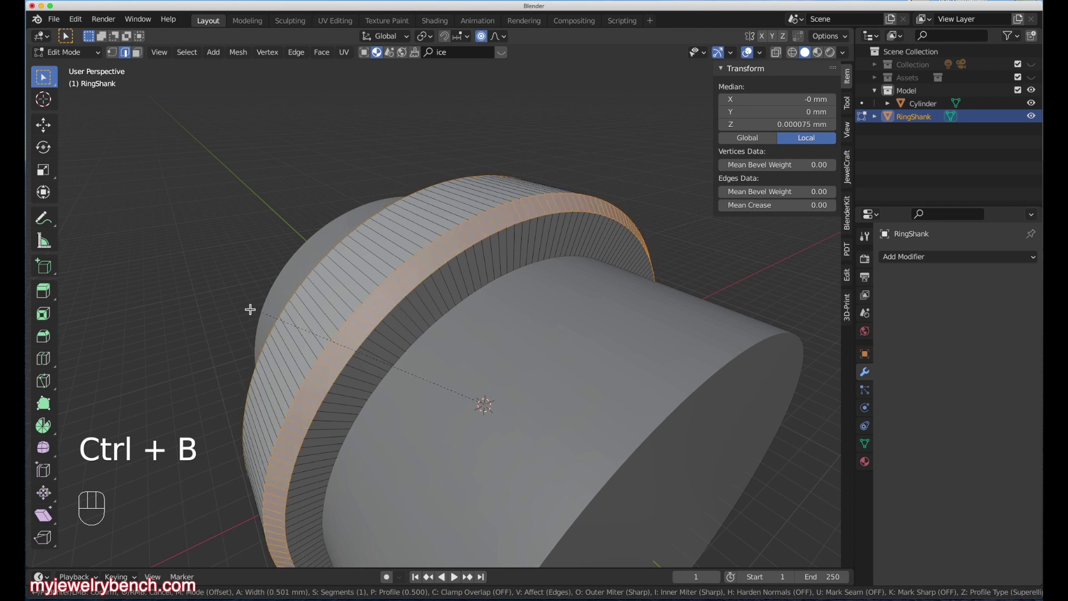
{"action": "scroll", "coordinate": [249, 309], "scroll_direction": "up", "scroll_amount": 6}
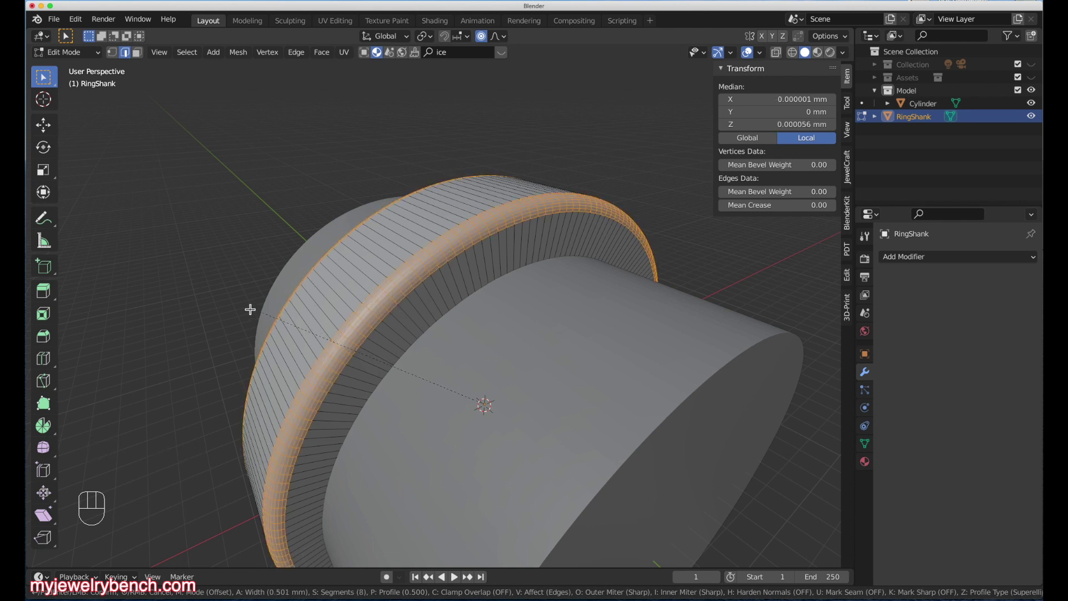
{"action": "left_click", "coordinate": [250, 309]}
{"action": "middle_click_drag", "start_coordinate": [654, 294], "coordinate": [439, 312]}
{"action": "key", "text": "Tab"}
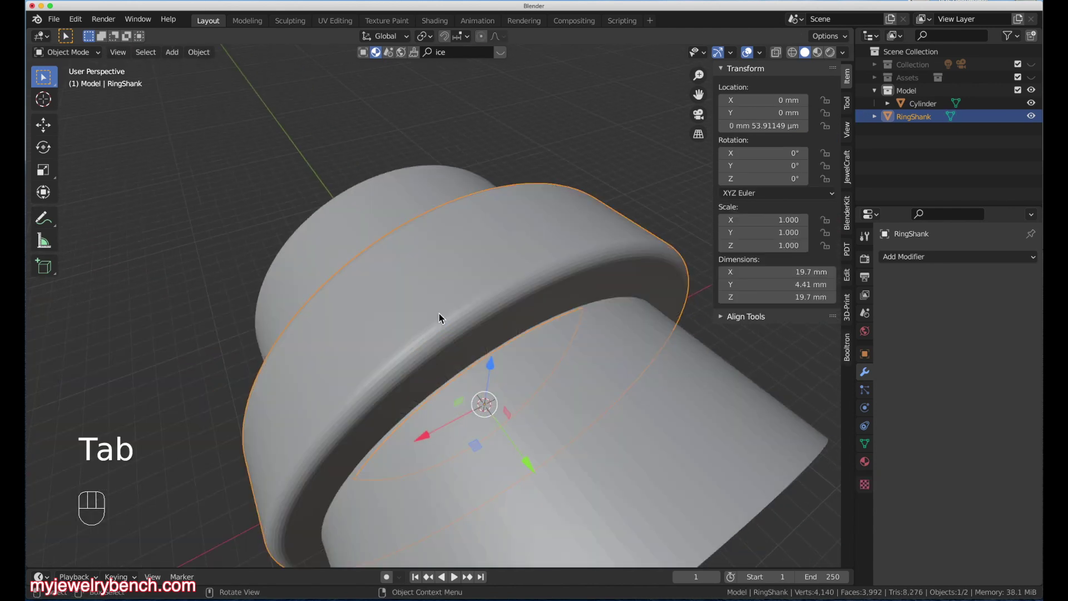
Step: Cut the cylinder out of the RingShank with an auto Boolean Difference, keeping the RingShank as the active object
{"action": "middle_click_drag", "start_coordinate": [317, 250], "coordinate": [351, 323]}
{"action": "middle_click_drag", "start_coordinate": [437, 259], "coordinate": [466, 237]}
{"action": "left_click", "coordinate": [452, 295]}
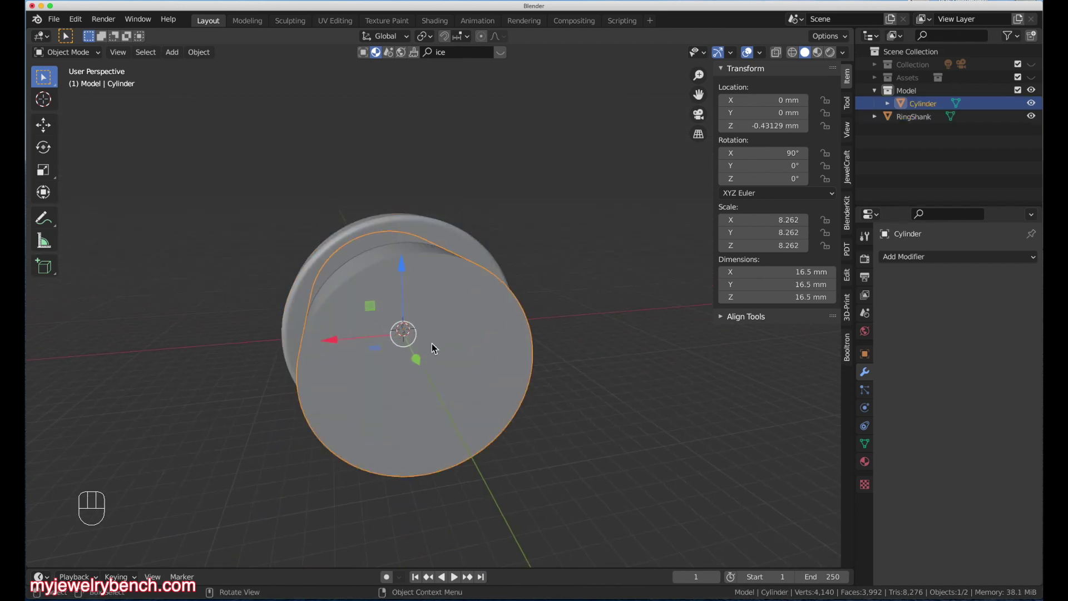
{"action": "left_click", "coordinate": [468, 249], "text": "shift"}
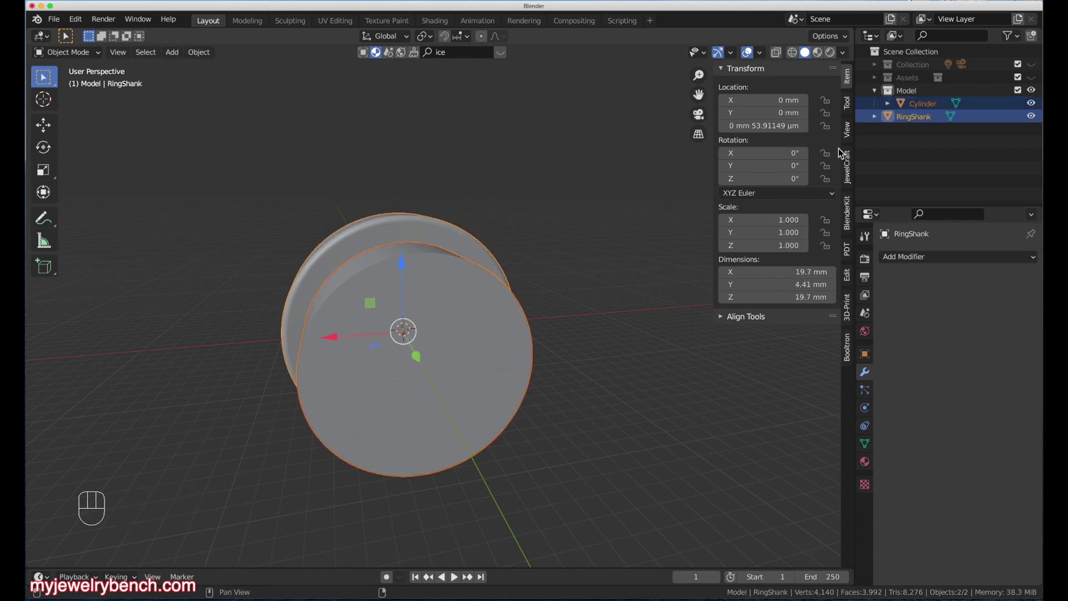
{"action": "left_click", "coordinate": [849, 281]}
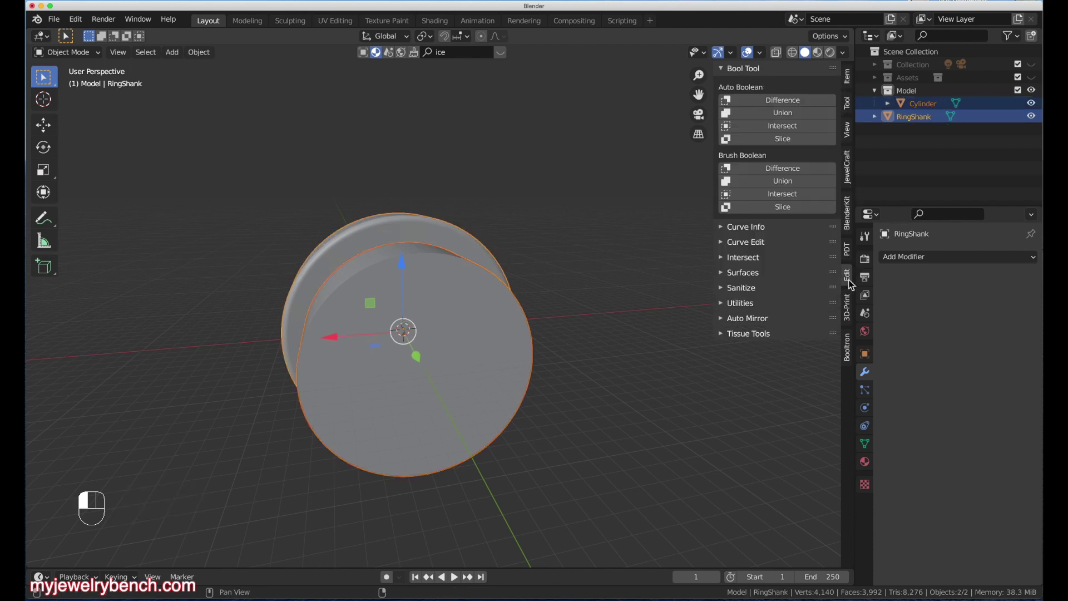
{"action": "left_click", "coordinate": [784, 105]}
{"action": "middle_click_drag", "start_coordinate": [405, 295], "coordinate": [627, 274]}
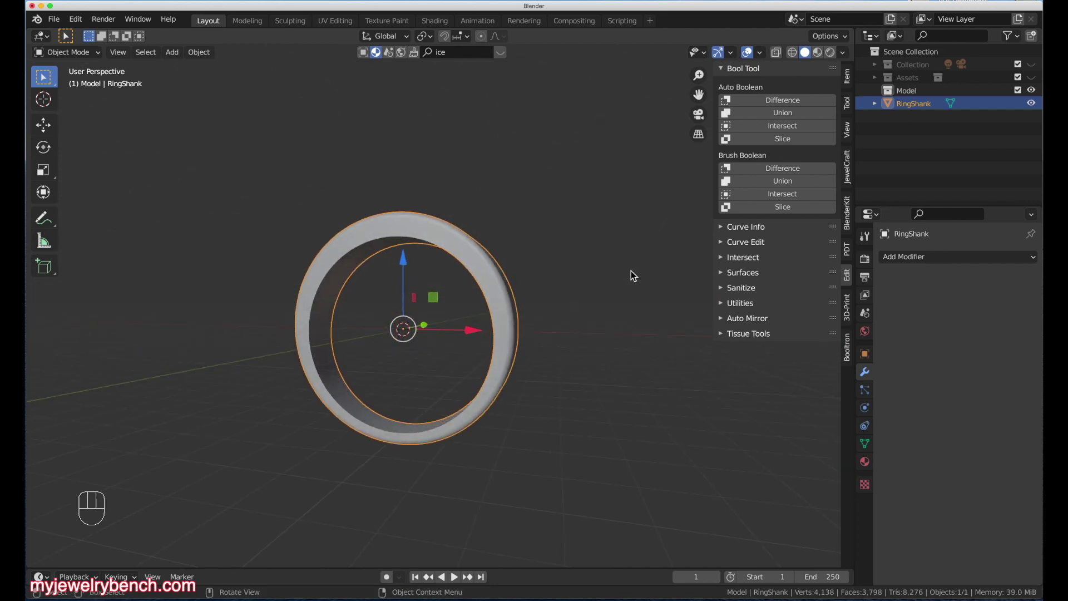
{"action": "key", "text": "KP_1"}
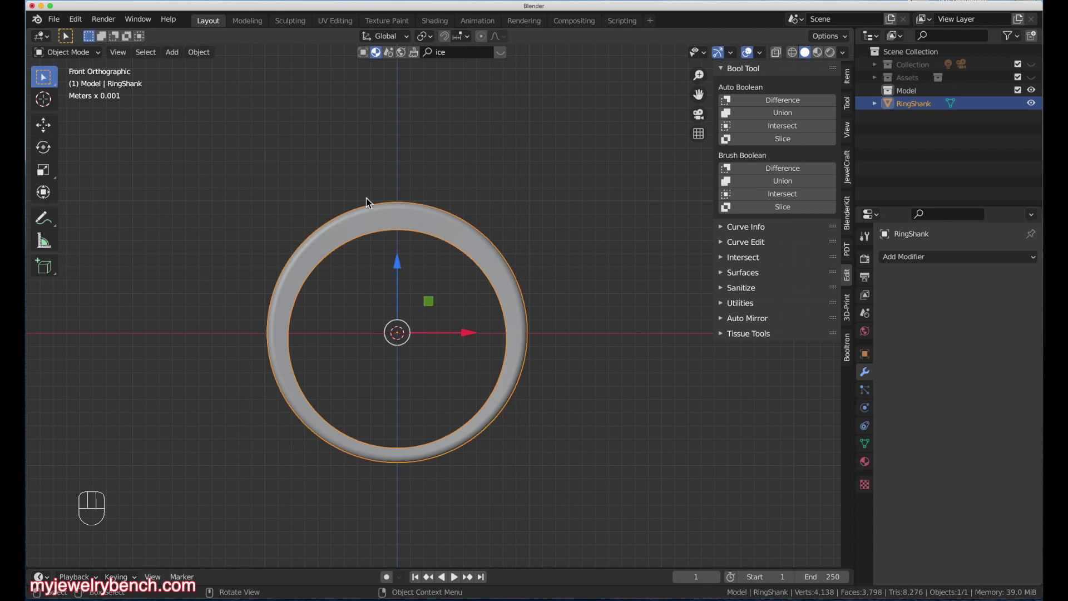
{"action": "scroll", "coordinate": [384, 201], "scroll_direction": "up", "scroll_amount": 3}
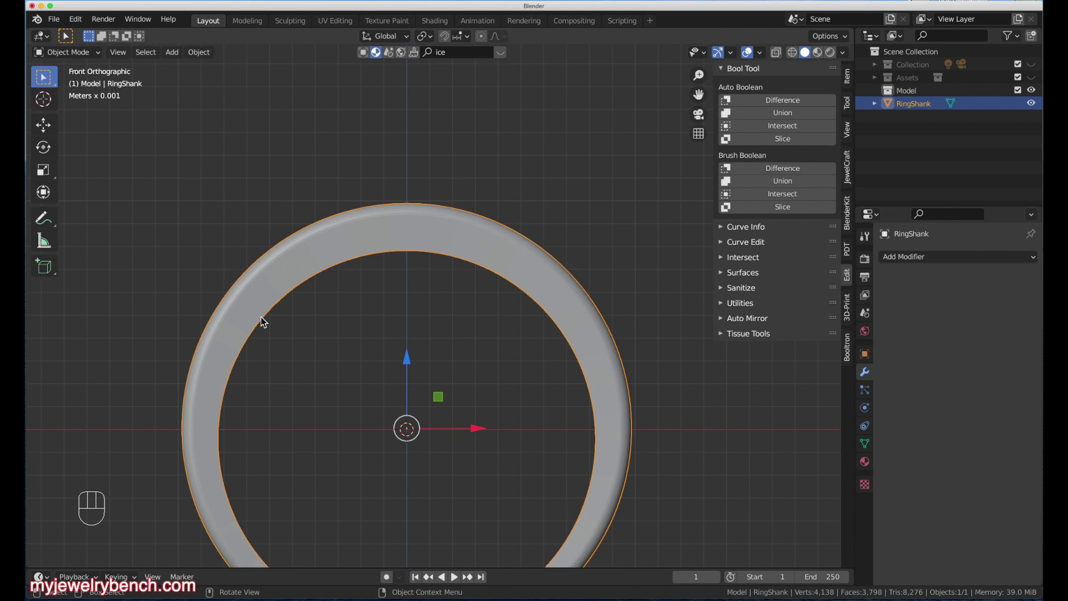
{"action": "scroll", "coordinate": [448, 310], "scroll_direction": "down", "scroll_amount": 2}
{"action": "middle_click_drag", "start_coordinate": [528, 336], "coordinate": [491, 272]}
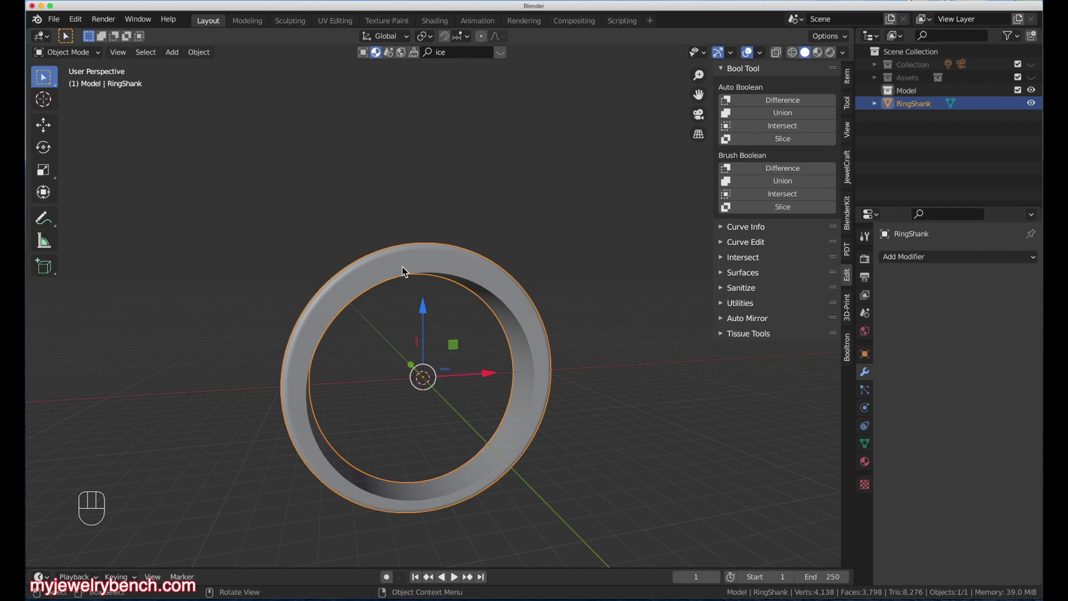
Step: Undo the auto Boolean and subtract the cylinder from the RingShank with a Brush Boolean Difference, keeping the RingShank active
{"action": "key", "text": "super+z"}
{"action": "middle_click_drag", "start_coordinate": [516, 259], "coordinate": [431, 262]}
{"action": "left_click", "coordinate": [439, 268]}
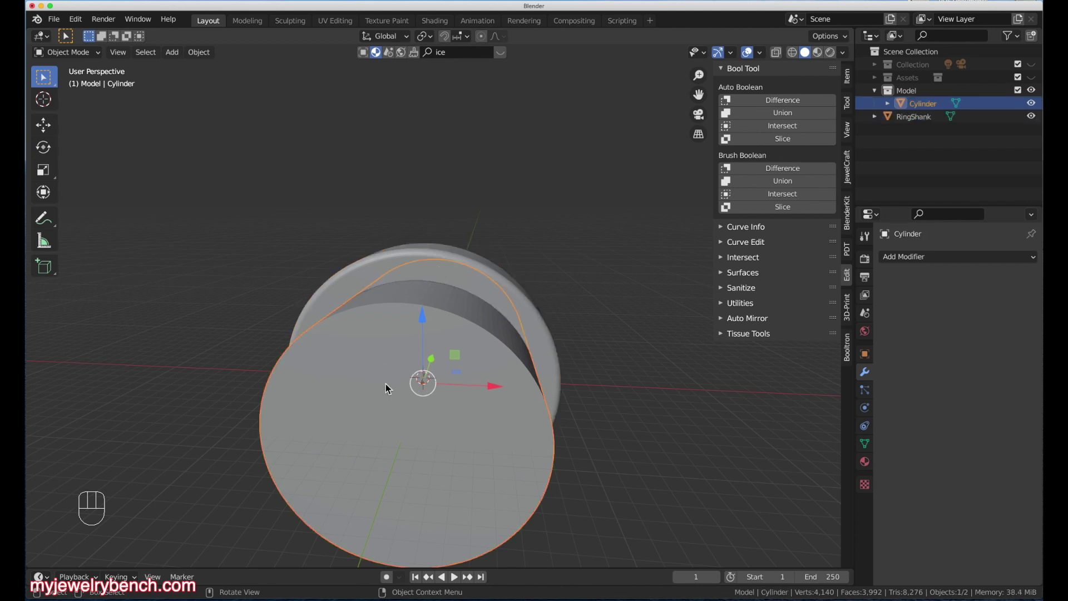
{"action": "key", "text": "shift"}
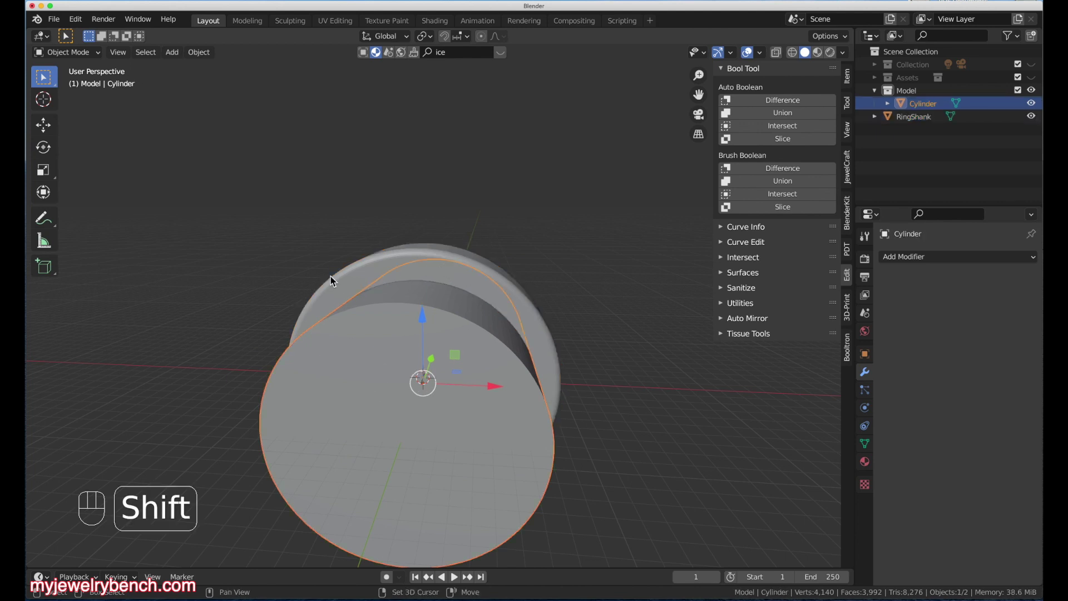
{"action": "left_click", "coordinate": [365, 278], "text": "shift"}
{"action": "left_click", "coordinate": [793, 169]}
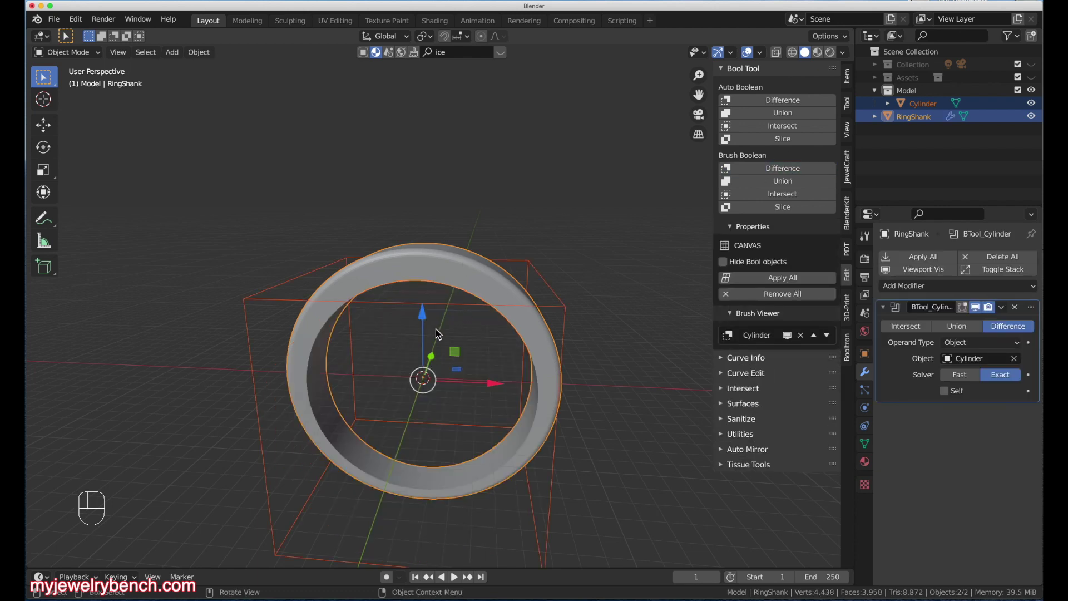
Step: In front view, scale only the RingShank by about 0.995 and apply all of its Boolean brushes
{"action": "key", "text": "KP_1"}
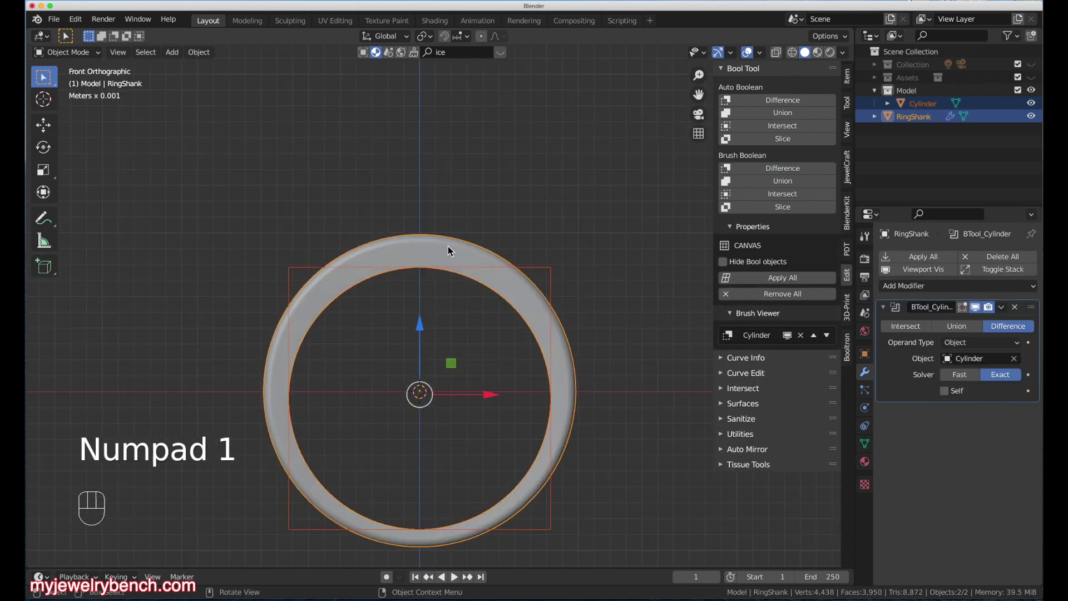
{"action": "scroll", "coordinate": [383, 139], "scroll_direction": "down", "scroll_amount": 2}
{"action": "scroll", "coordinate": [396, 226], "scroll_direction": "up", "scroll_amount": 3}
{"action": "left_click", "coordinate": [445, 222]}
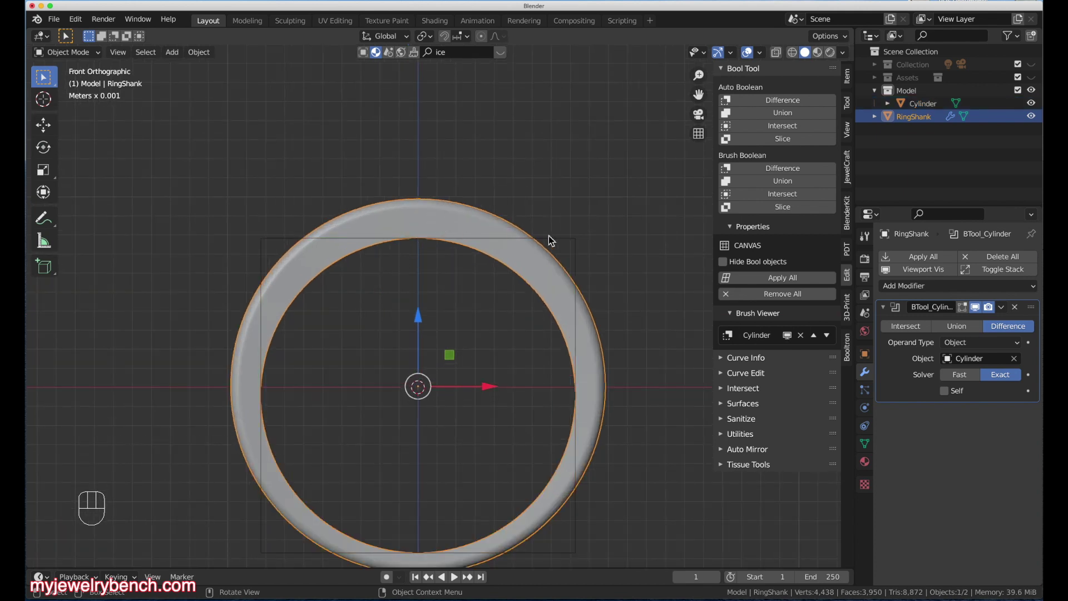
{"action": "key", "text": "s"}
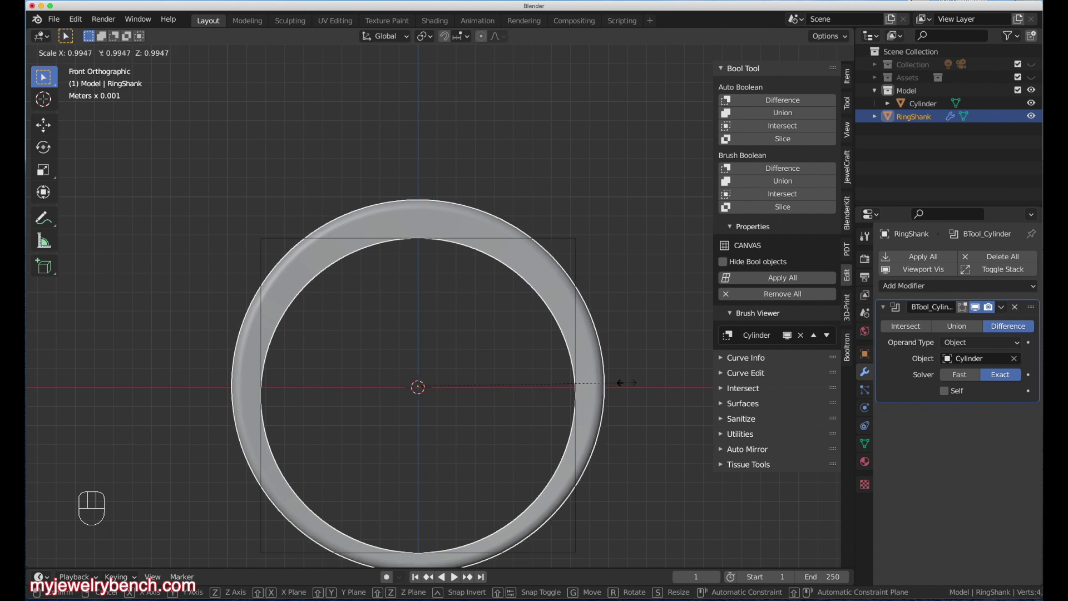
{"action": "left_click", "coordinate": [622, 383]}
{"action": "scroll", "coordinate": [357, 162], "scroll_direction": "down", "scroll_amount": 3}
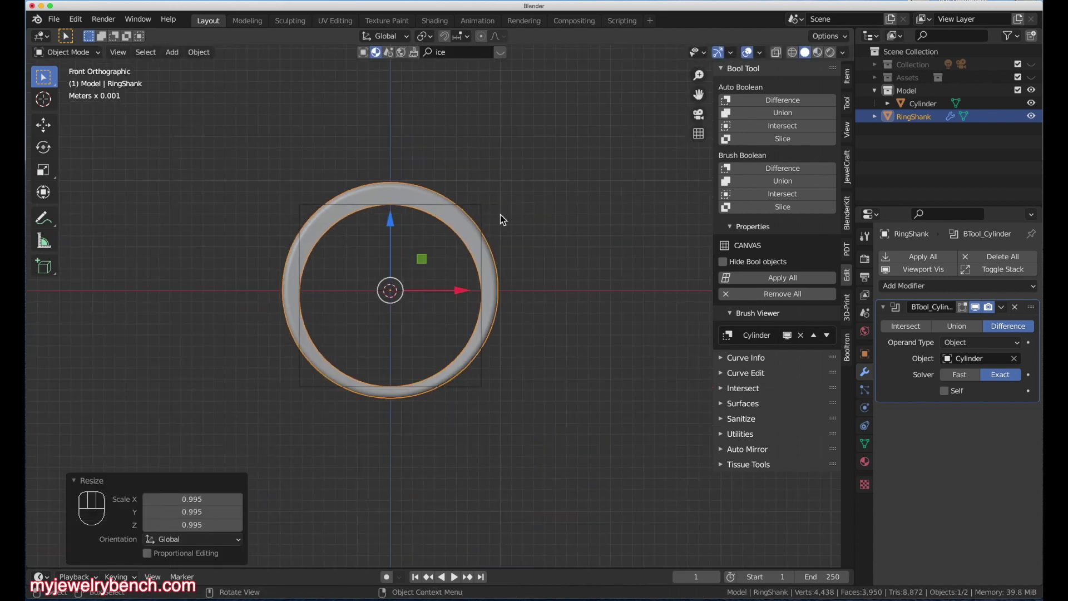
{"action": "left_click", "coordinate": [799, 279]}
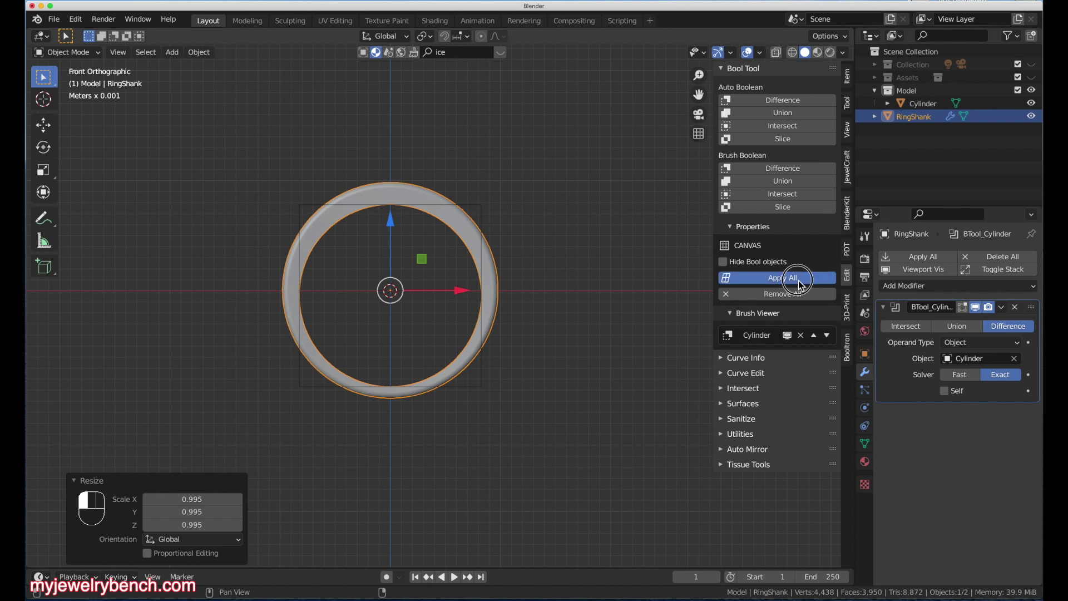
Step: Examine the cut RingShank from several angles, checking its rounded outer edges, tapered thickness and finger opening
{"action": "middle_click_drag", "start_coordinate": [504, 273], "coordinate": [336, 293]}
{"action": "scroll", "coordinate": [250, 369], "scroll_direction": "down", "scroll_amount": 5}
{"action": "left_click", "coordinate": [336, 294]}
{"action": "middle_click_drag", "start_coordinate": [281, 259], "coordinate": [269, 315]}
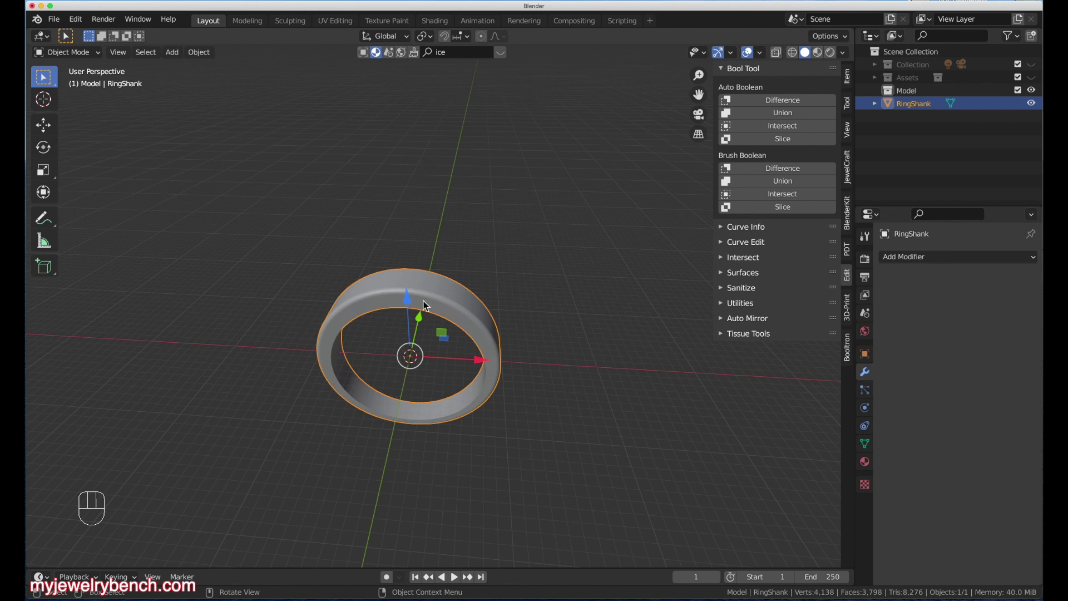
{"action": "scroll", "coordinate": [322, 326], "scroll_direction": "up", "scroll_amount": 2}
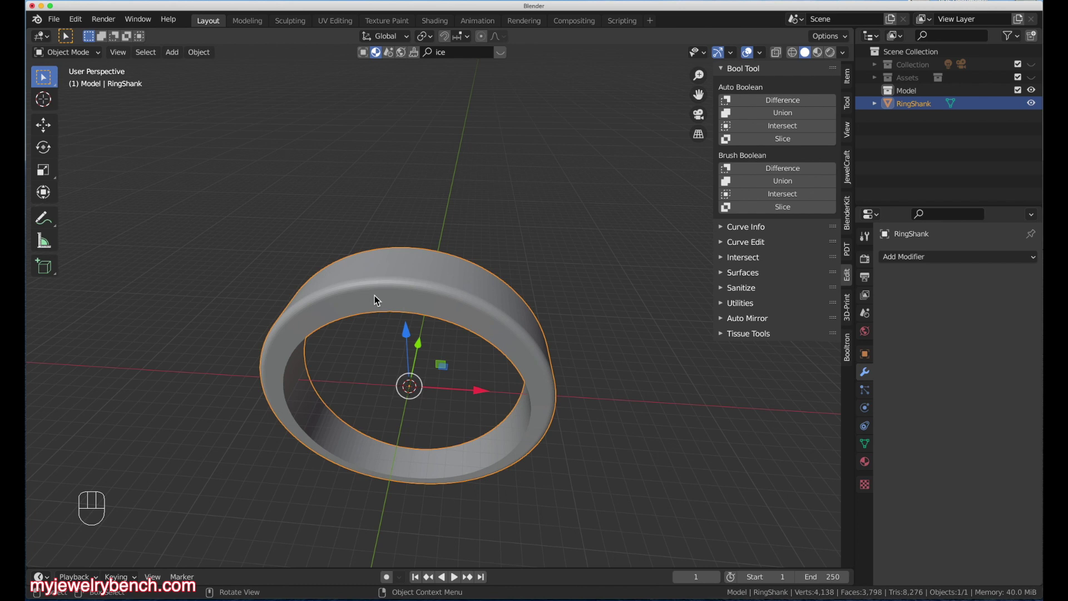
{"action": "mouse_move", "coordinate": [396, 310]}
{"action": "middle_mouse_down"}
{"action": "mouse_move", "coordinate": [452, 296]}
{"action": "mouse_move", "coordinate": [421, 311]}
{"action": "mouse_move", "coordinate": [377, 305]}
{"action": "middle_mouse_up"}
{"action": "middle_click_drag", "start_coordinate": [559, 318], "coordinate": [387, 234]}
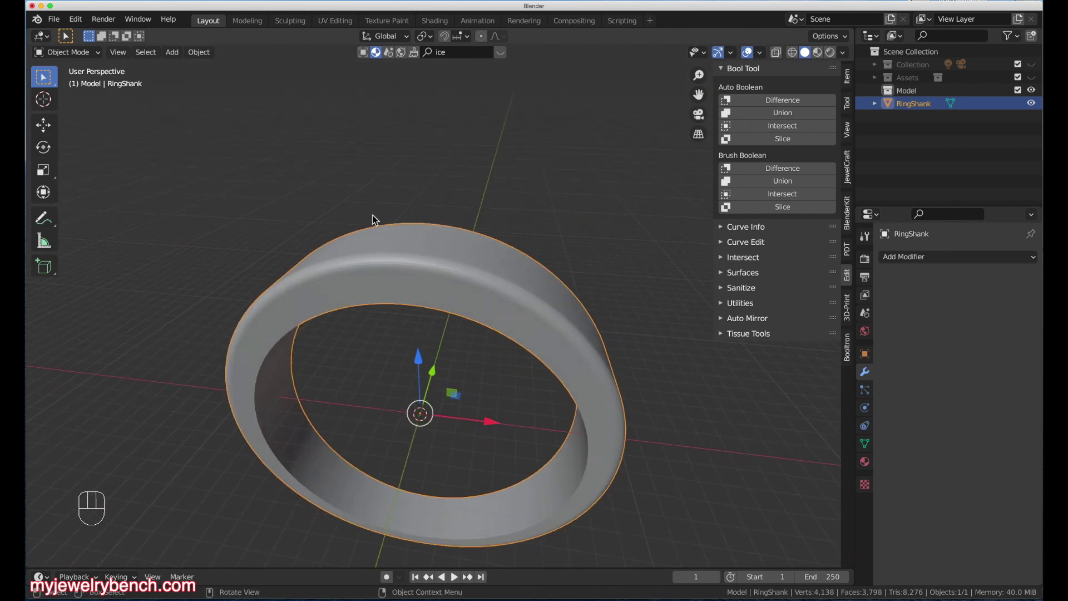
{"action": "middle_click_drag", "start_coordinate": [493, 240], "coordinate": [398, 251]}
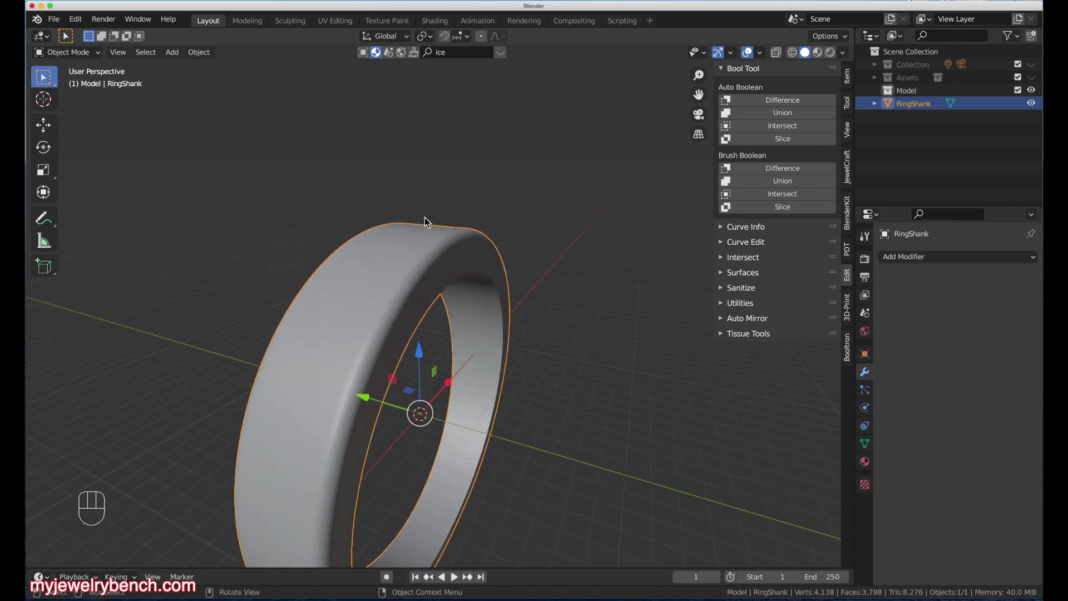
{"action": "middle_click_drag", "start_coordinate": [345, 353], "coordinate": [327, 222]}
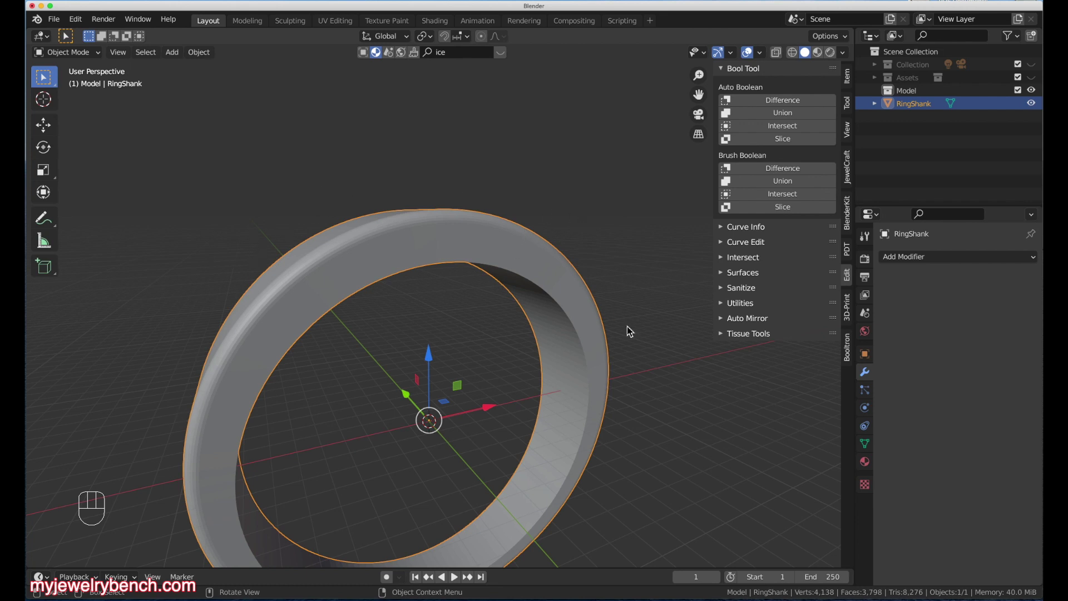
{"action": "middle_click_drag", "start_coordinate": [519, 269], "coordinate": [369, 246]}
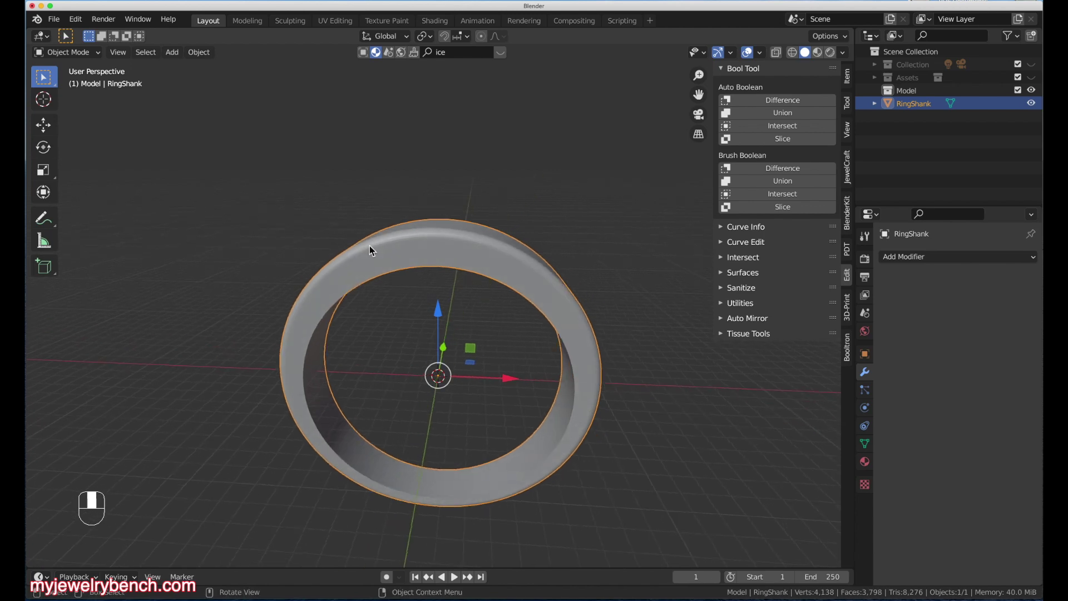
Step: Add a Bezier circle curve at the ring's center and rotate it 90° about the X axis
{"action": "key", "text": "shift+a"}
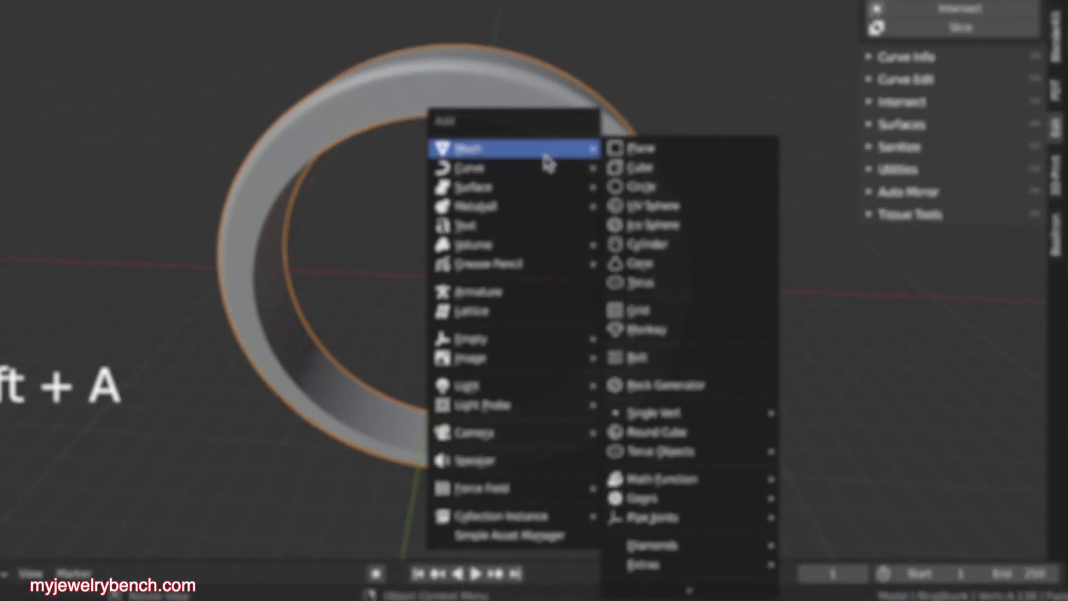
{"action": "mouse_move", "coordinate": [464, 303]}
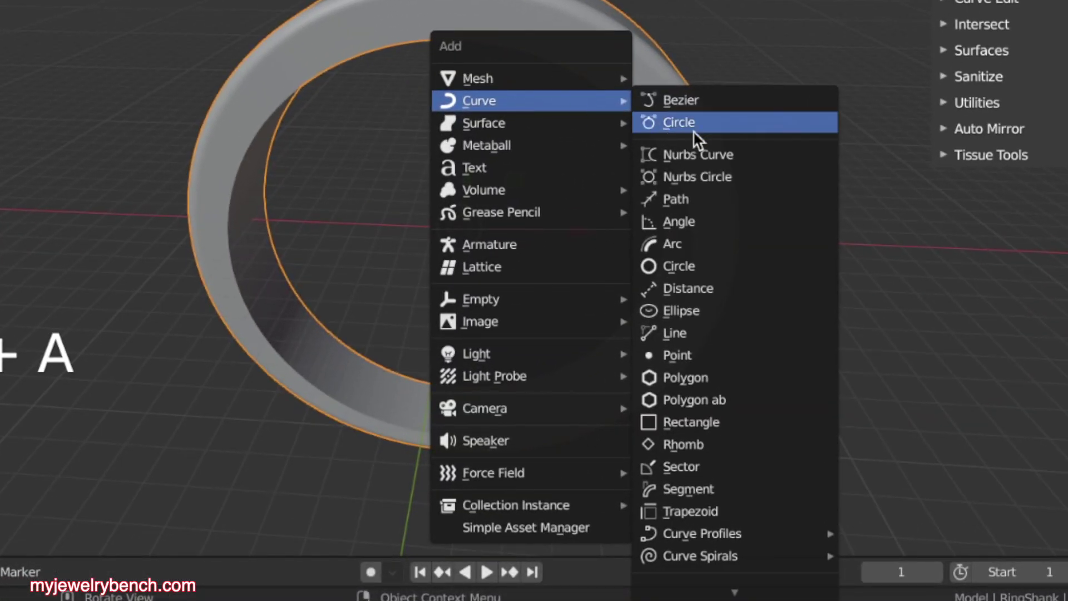
{"action": "left_click", "coordinate": [695, 129]}
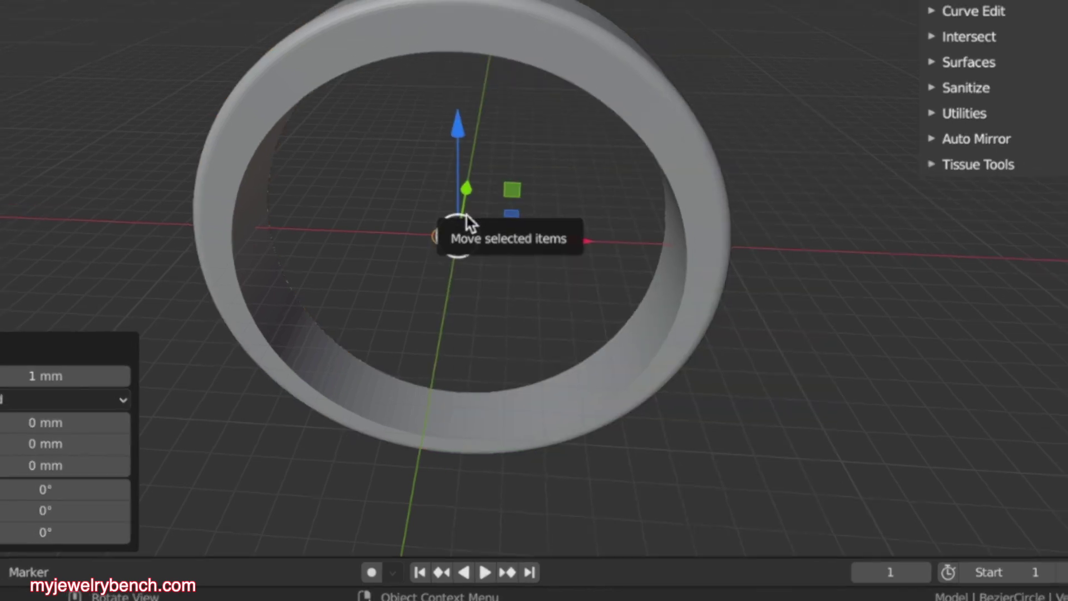
{"action": "key", "text": "r"}
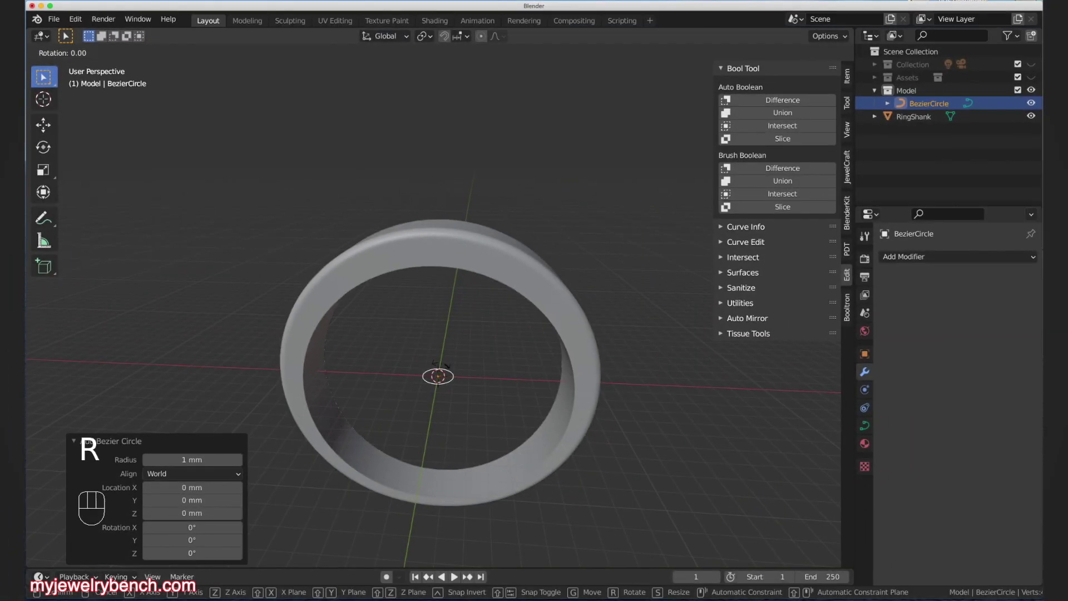
{"action": "key", "text": "x"}
{"action": "key", "text": "9"}
{"action": "key", "text": "0"}
{"action": "key", "text": "Return"}
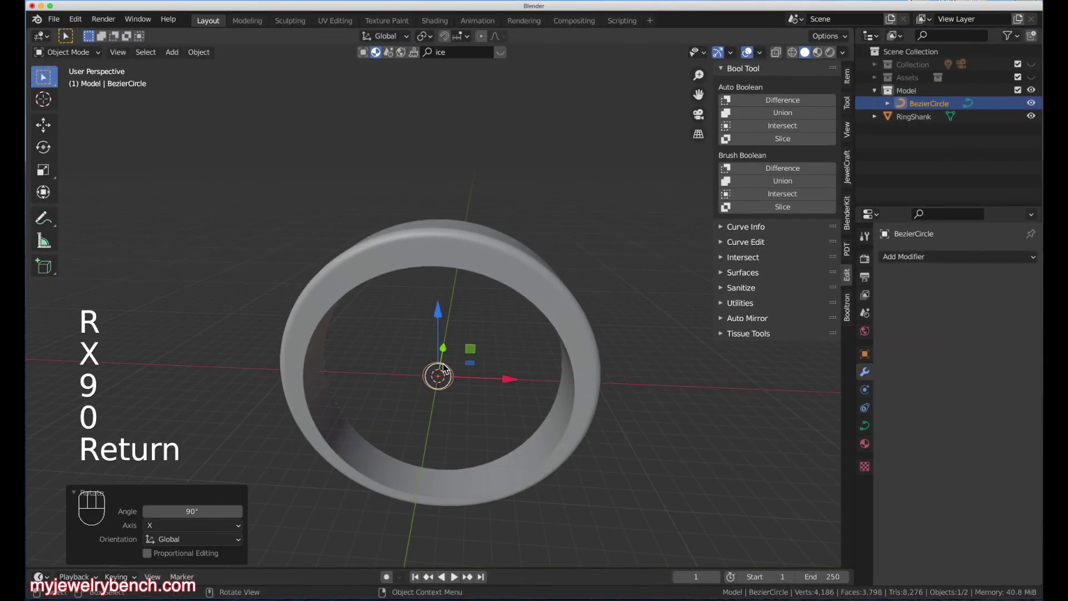
Step: In front view, scale the Bezier circle by about 9.865 so it follows just outside the RingShank's outer edge
{"action": "key", "text": "KP_1"}
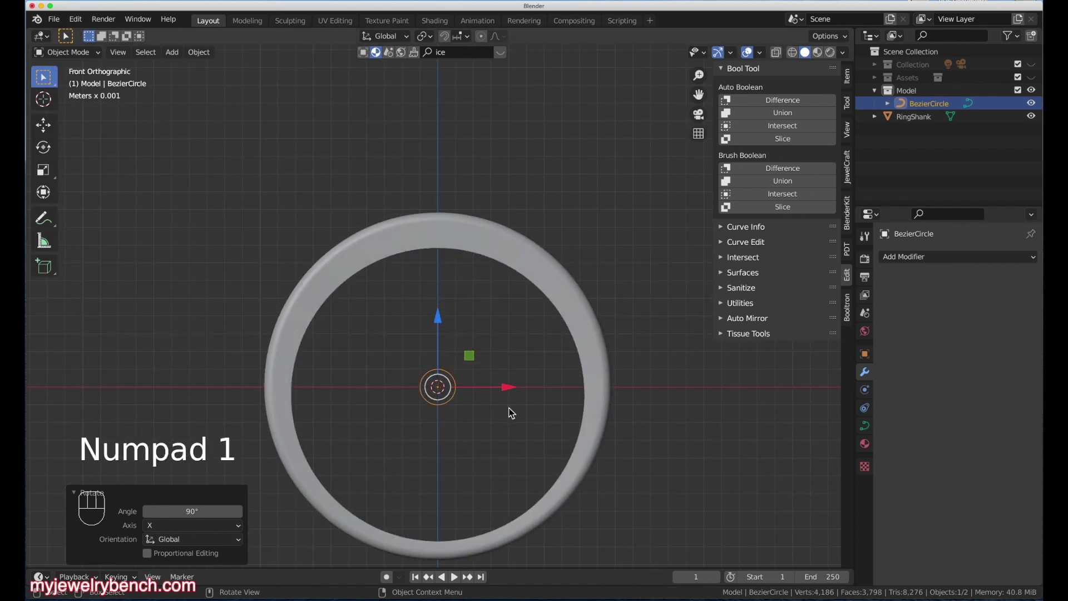
{"action": "key", "text": "s"}
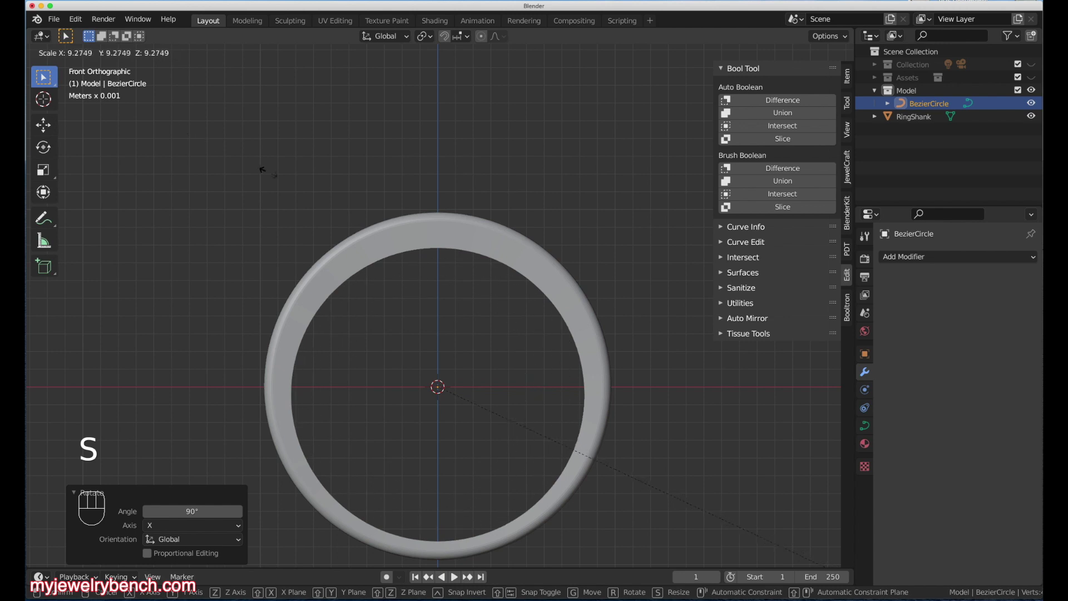
{"action": "left_click", "coordinate": [306, 182]}
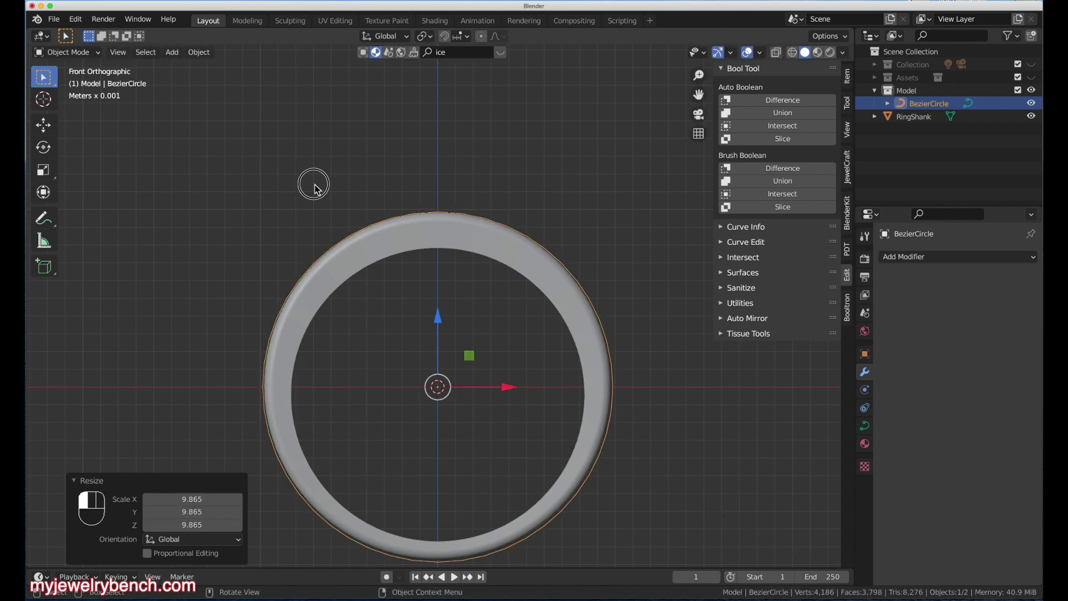
Step: Rename the Bezier circle Path, move it out of the Model collection into the Scene Collection, and deselect it
{"action": "middle_click_drag", "start_coordinate": [322, 191], "coordinate": [358, 344]}
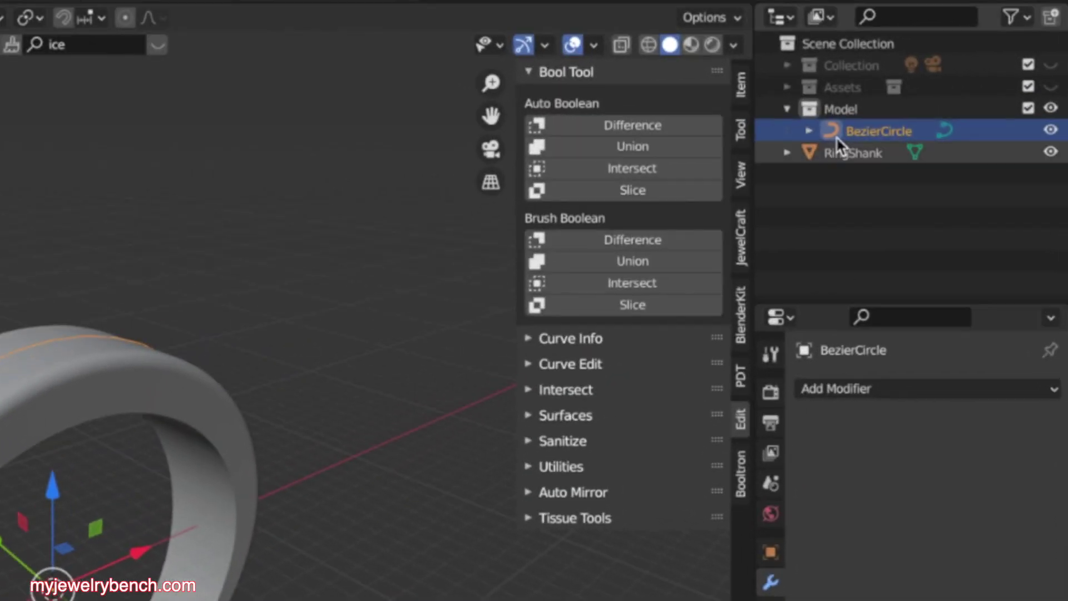
{"action": "double_click", "coordinate": [867, 134]}
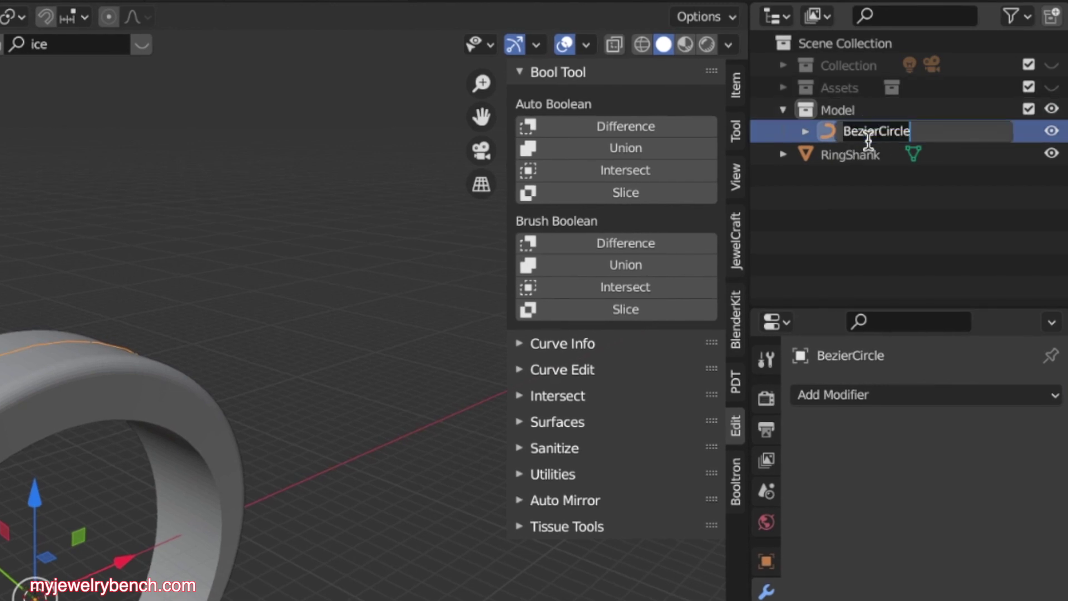
{"action": "type", "text": "Path"}
{"action": "key", "text": "Return"}
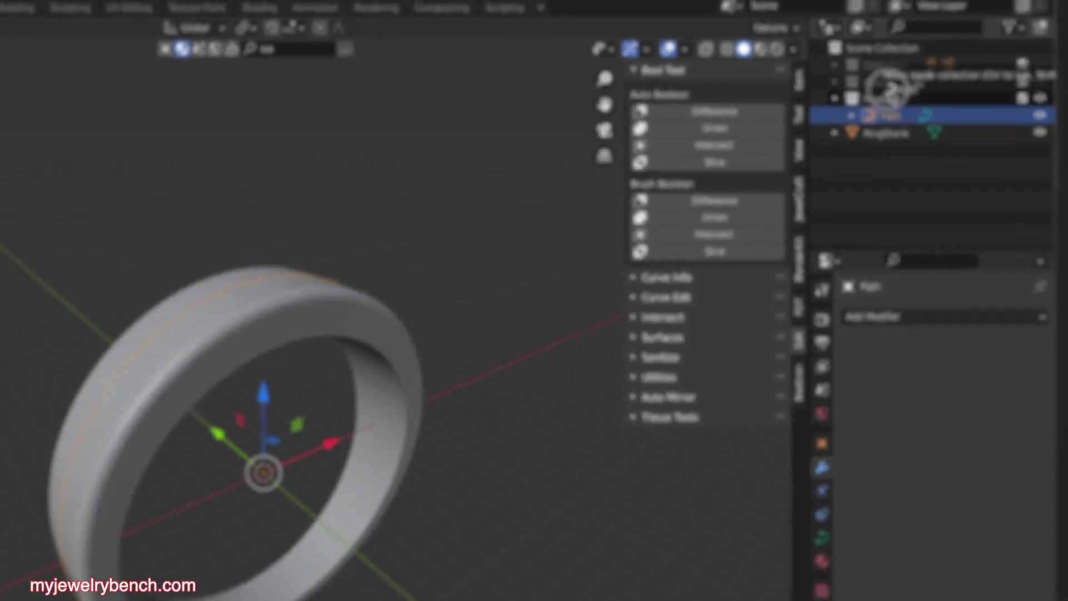
{"action": "left_click_drag", "start_coordinate": [890, 86], "coordinate": [895, 53]}
{"action": "left_click", "coordinate": [918, 176]}
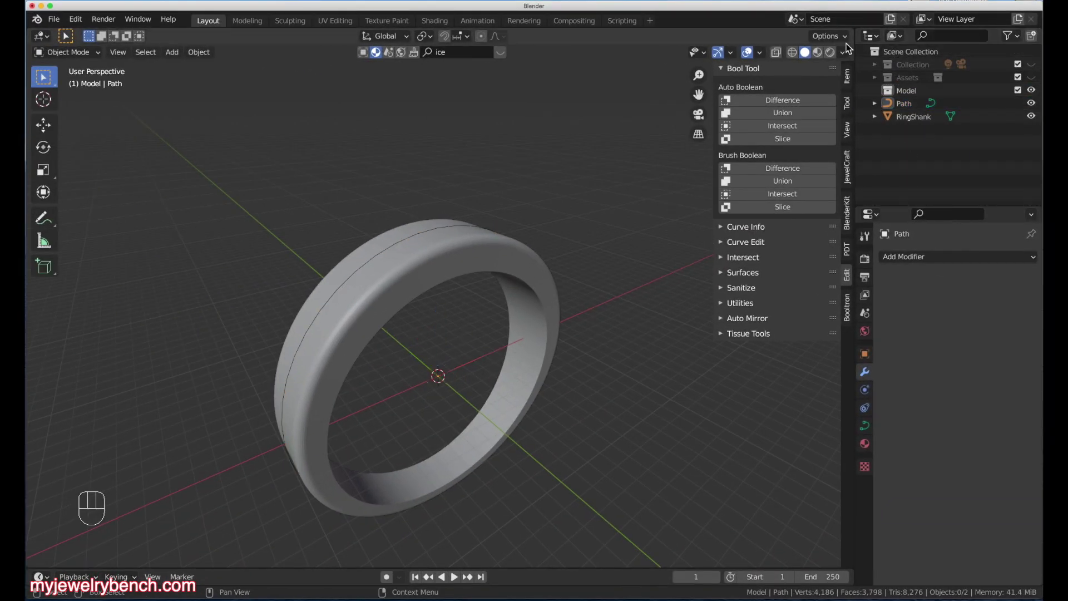
Step: Rename the Path curve as Path 1
{"action": "middle_click_drag", "start_coordinate": [108, 342], "coordinate": [432, 395]}
{"action": "scroll", "coordinate": [150, 332], "scroll_direction": "up", "scroll_amount": 3}
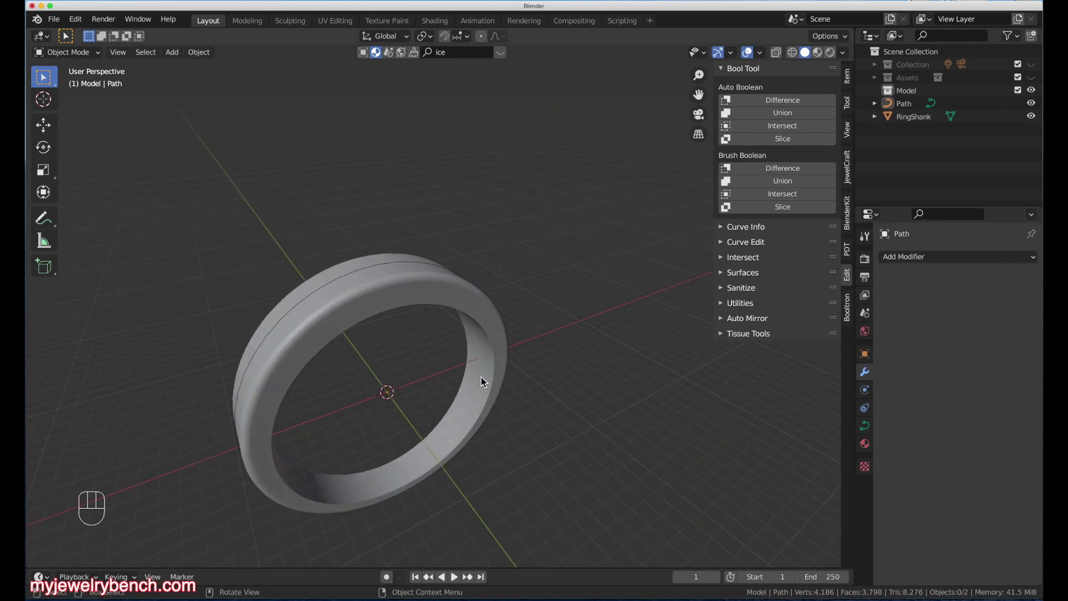
{"action": "scroll", "coordinate": [508, 369], "scroll_direction": "down", "scroll_amount": 3}
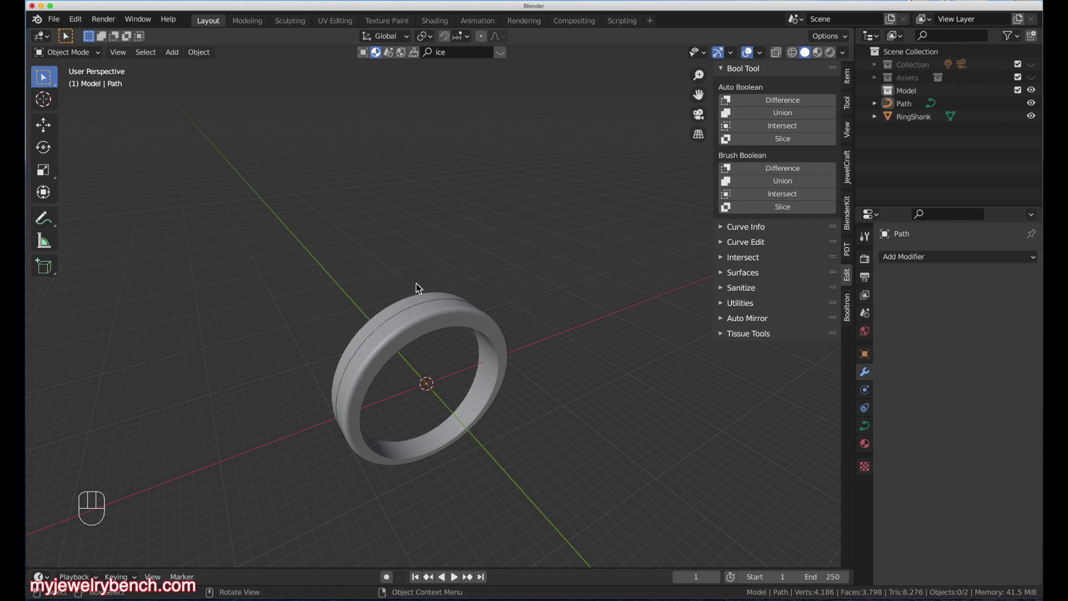
{"action": "scroll", "coordinate": [378, 384], "scroll_direction": "up", "scroll_amount": 4}
{"action": "middle_click_drag", "start_coordinate": [375, 381], "coordinate": [415, 372]}
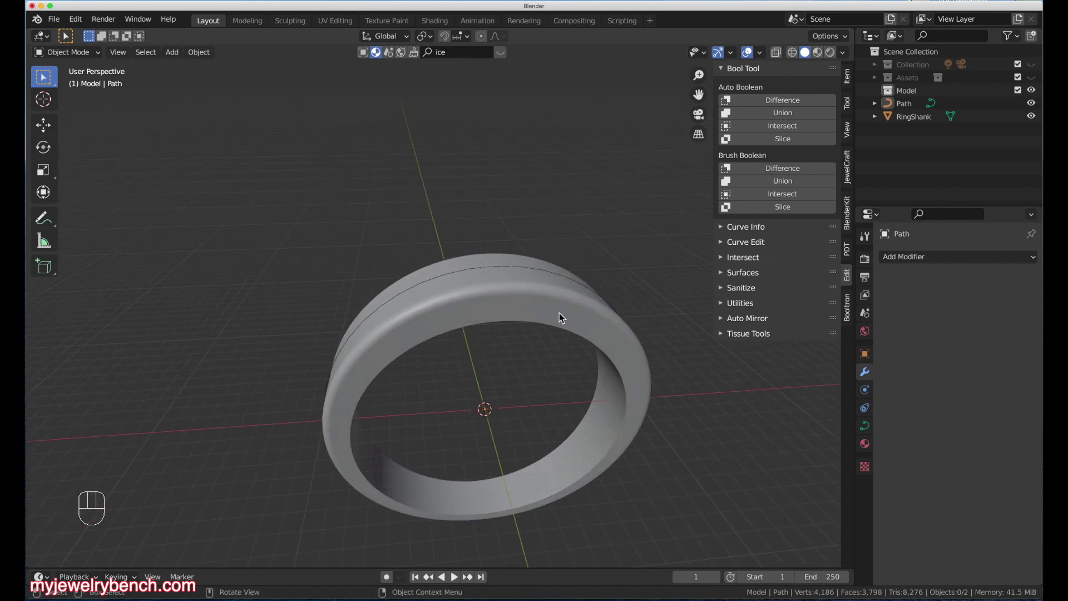
{"action": "middle_click_drag", "start_coordinate": [564, 181], "coordinate": [529, 289]}
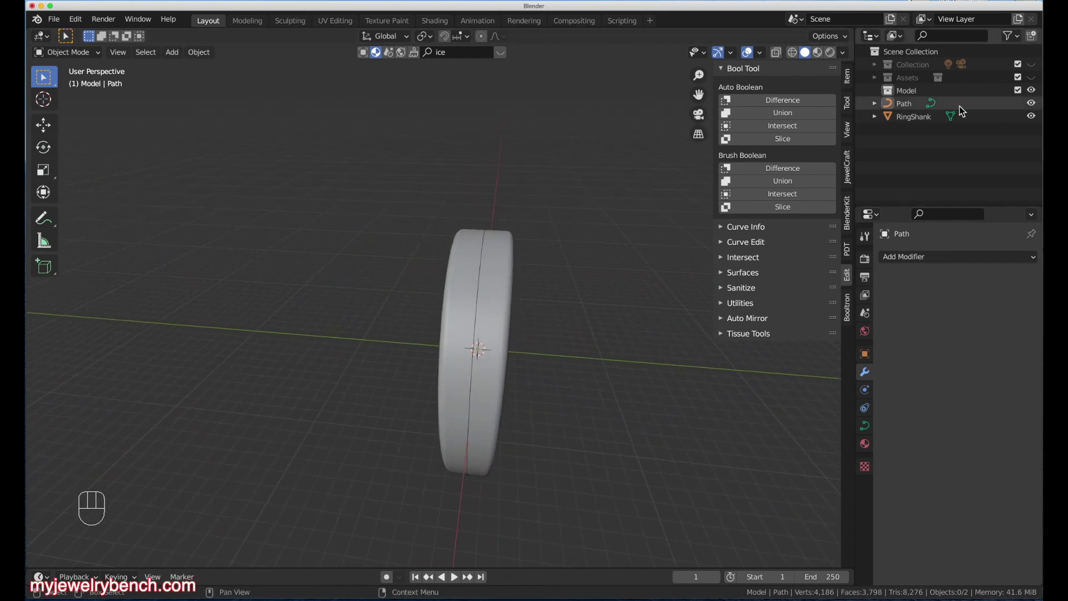
{"action": "left_click", "coordinate": [910, 108]}
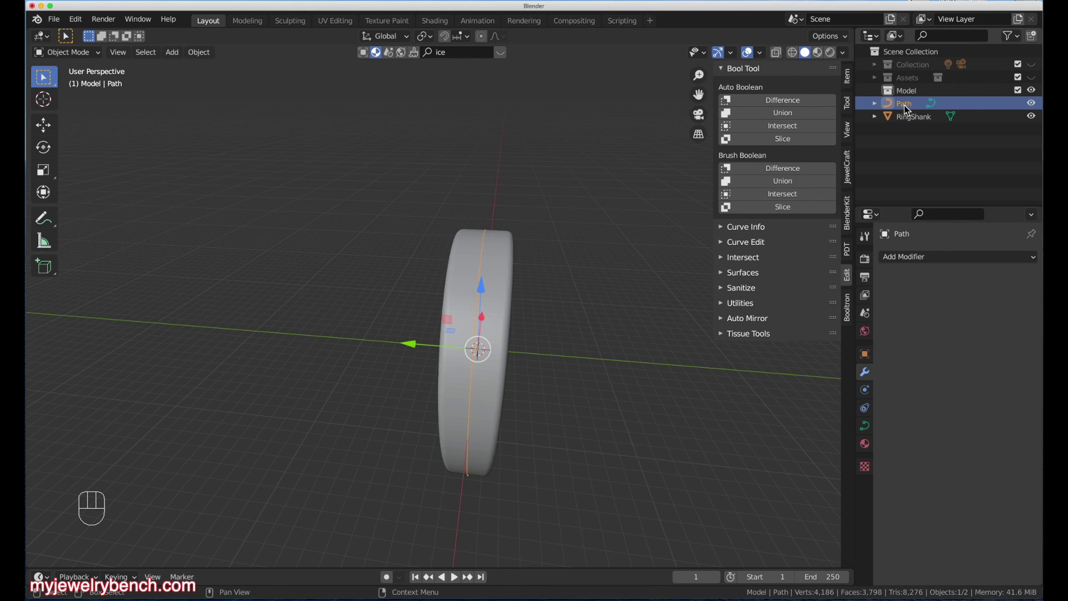
{"action": "double_click", "coordinate": [906, 108]}
{"action": "key", "text": "BackSpace"}
{"action": "key", "text": "BackSpace"}
{"action": "type", "text": "1"}
{"action": "key", "text": "Return"}
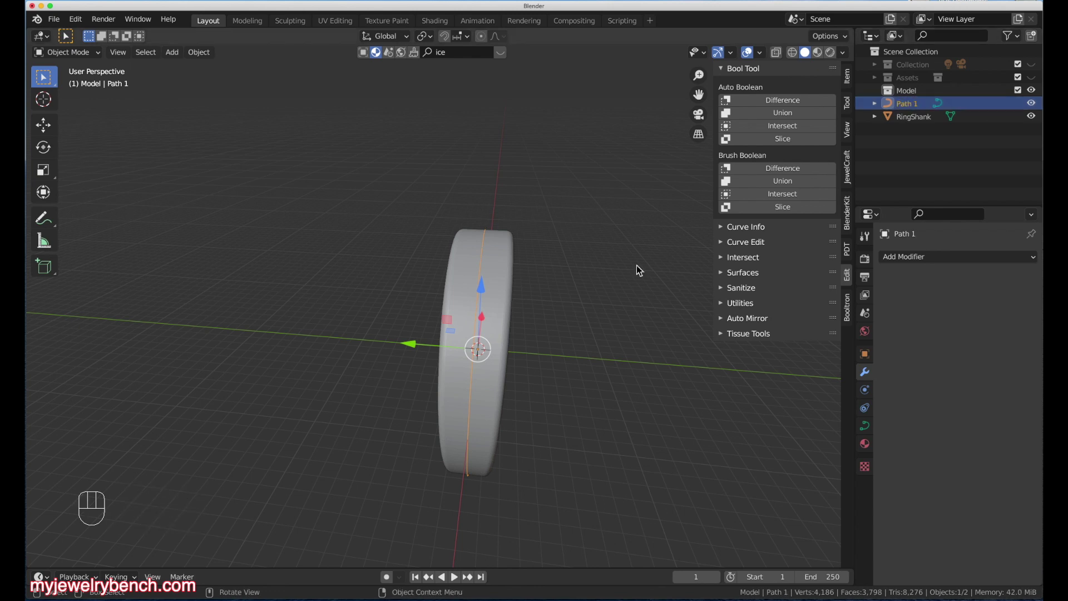
Step: Duplicate Path 1 in place and move the copy about 0.705 mm along the Y axis
{"action": "key", "text": "shift"}
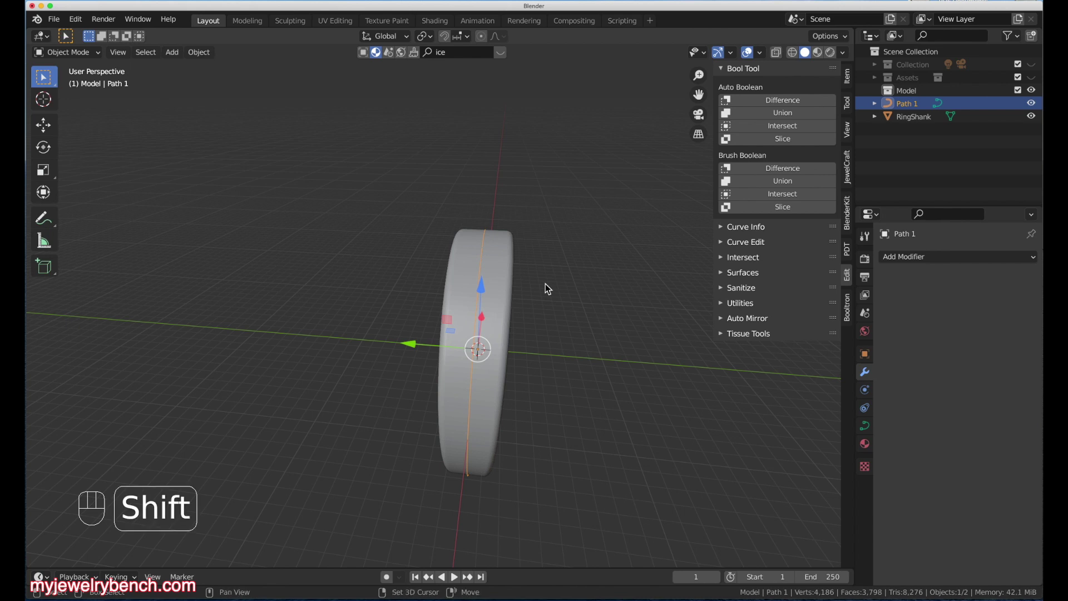
{"action": "key", "text": "shift+d"}
{"action": "key", "text": "Return"}
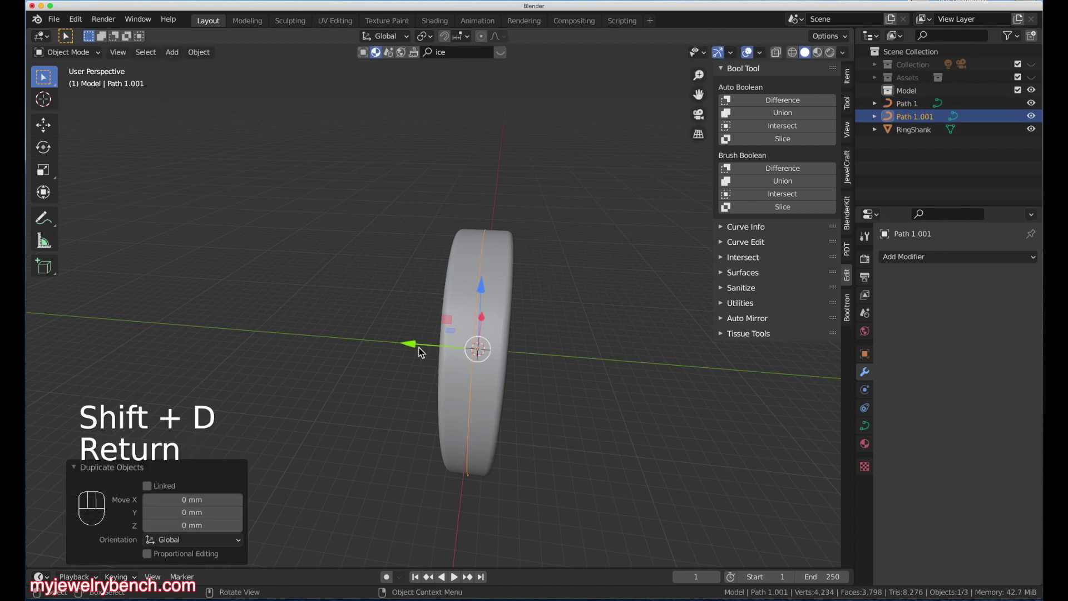
{"action": "left_click_drag", "start_coordinate": [414, 346], "coordinate": [401, 349]}
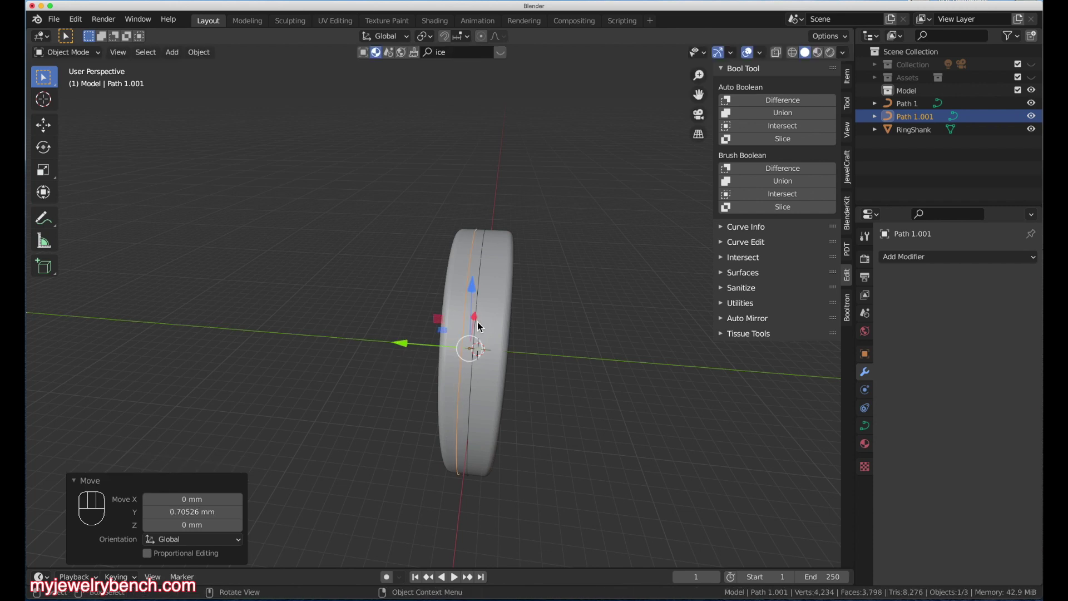
Step: Move Path 1 about -0.821 mm along Y, and in right view nudge its copy about 0.056 mm and 0.019 mm along Y
{"action": "left_click", "coordinate": [482, 249]}
{"action": "left_click_drag", "start_coordinate": [416, 347], "coordinate": [426, 346]}
{"action": "key", "text": "KP_3"}
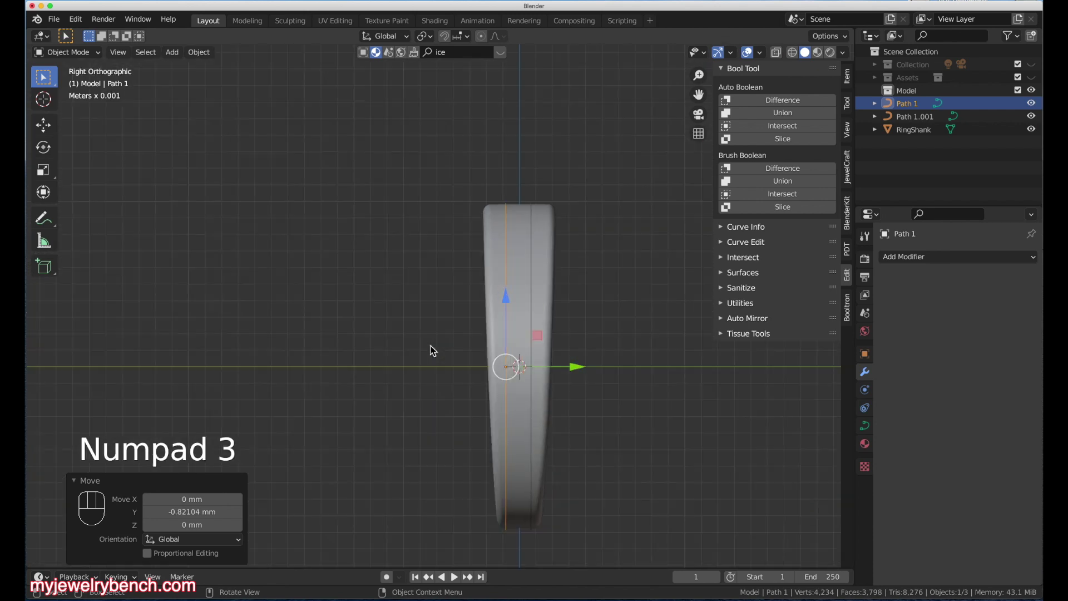
{"action": "scroll", "coordinate": [557, 248], "scroll_direction": "up", "scroll_amount": 2}
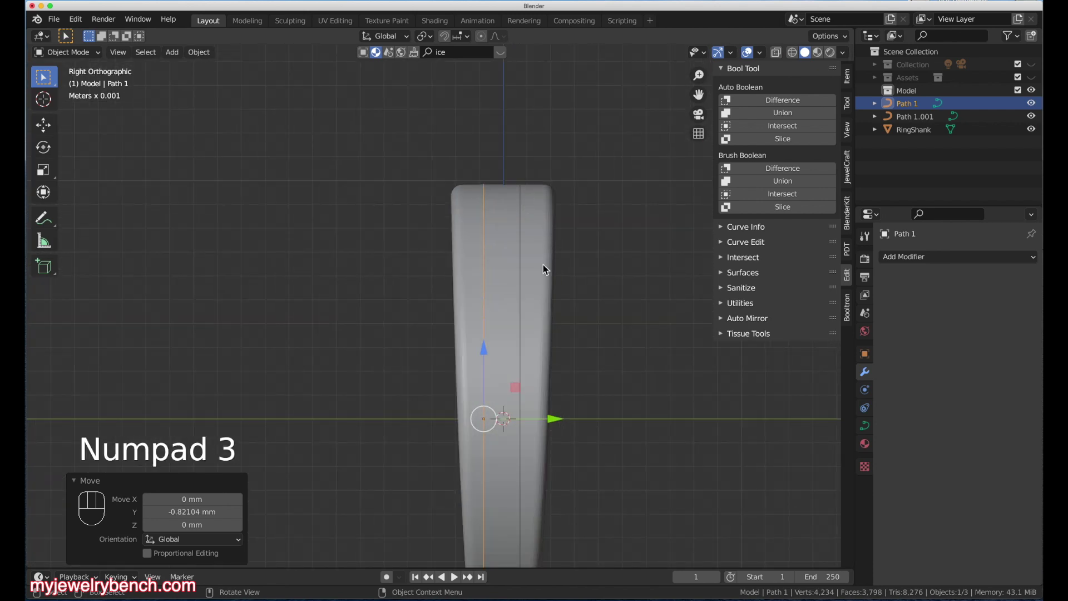
{"action": "left_click", "coordinate": [522, 348]}
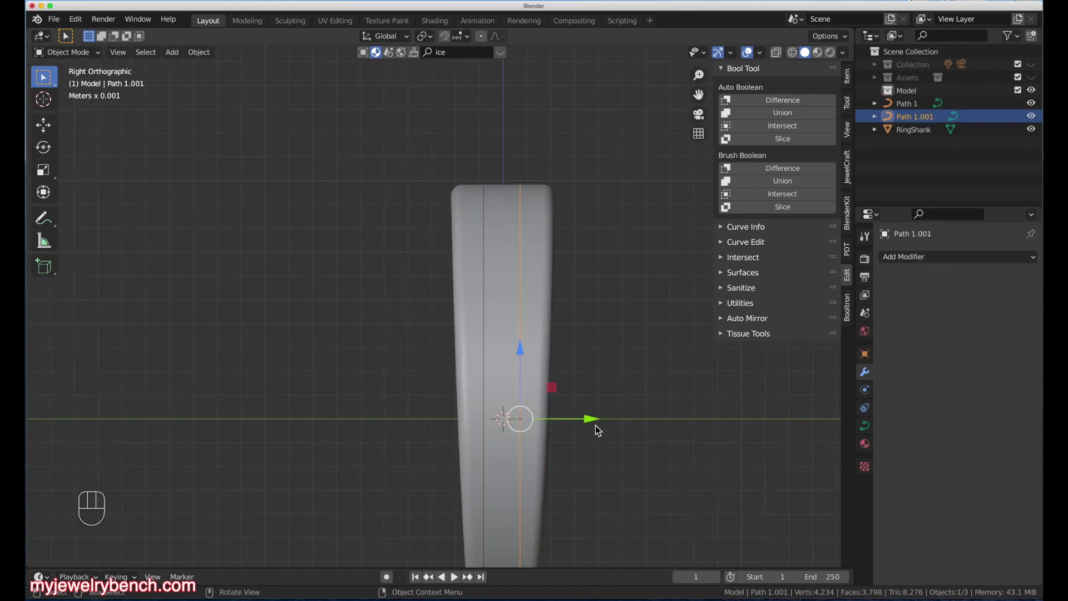
{"action": "left_click_drag", "start_coordinate": [593, 422], "coordinate": [600, 425]}
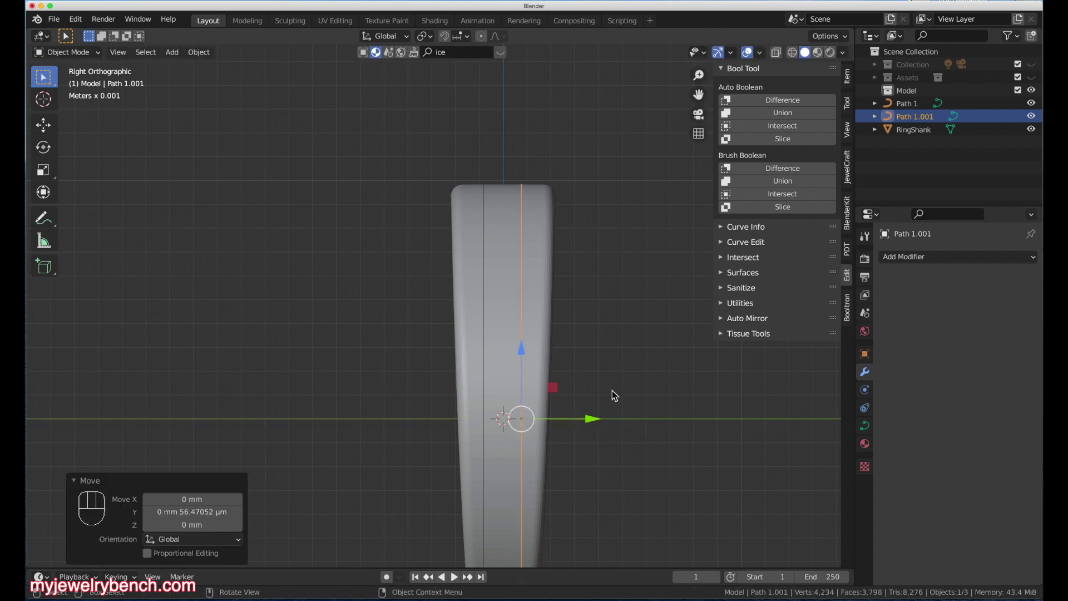
{"action": "left_click_drag", "start_coordinate": [596, 418], "coordinate": [598, 421]}
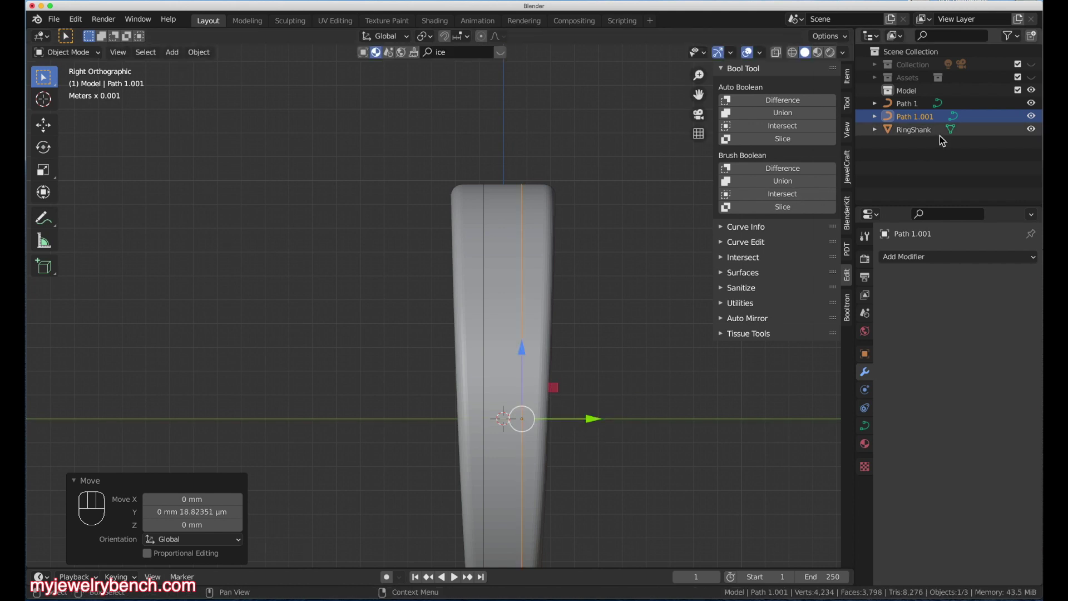
Step: Rename the duplicated path curve as Path 2
{"action": "double_click", "coordinate": [917, 116]}
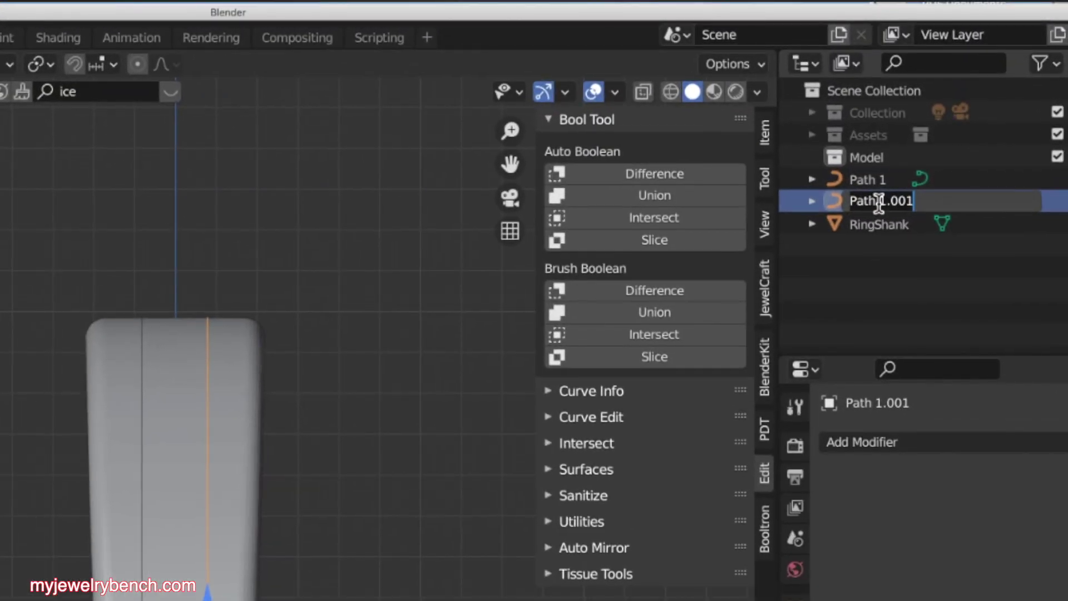
{"action": "type", "text": "Path 2"}
{"action": "key", "text": "Return"}
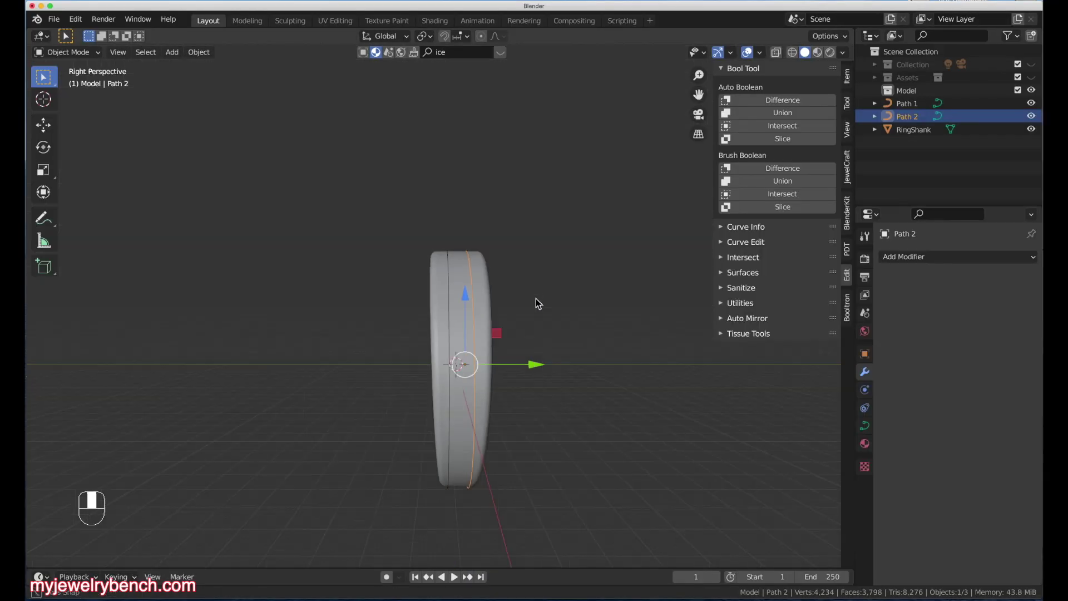
Step: Add a JewelCraft gem of 2 mm size with Ruby as the stone and a round cut
{"action": "middle_click_drag", "start_coordinate": [536, 303], "coordinate": [374, 265]}
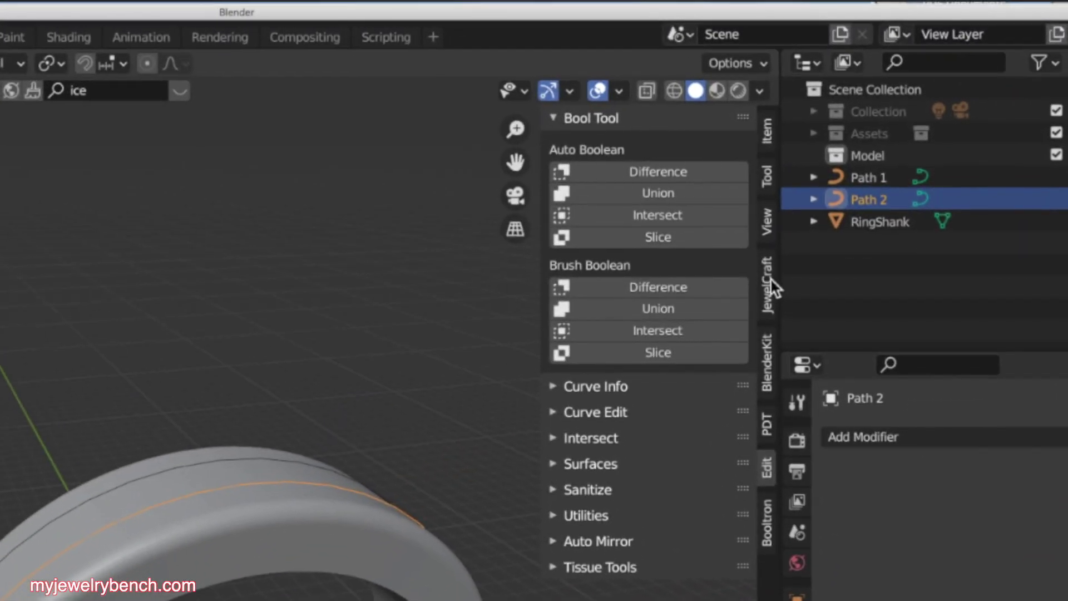
{"action": "left_click", "coordinate": [791, 256]}
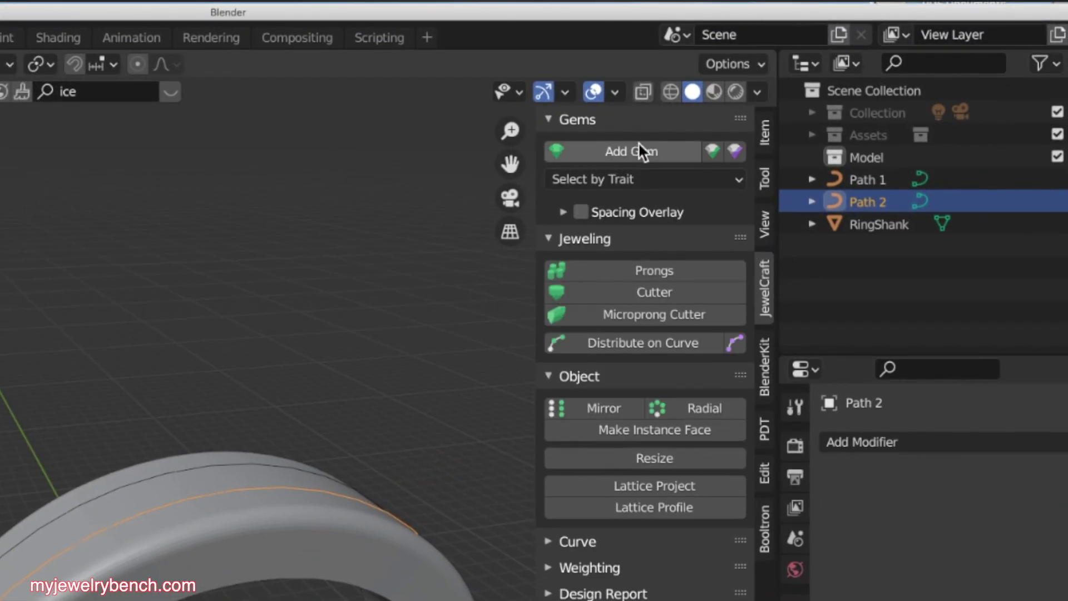
{"action": "left_click", "coordinate": [638, 146]}
{"action": "left_click", "coordinate": [730, 185]}
{"action": "type", "text": "2"}
{"action": "key", "text": "Return"}
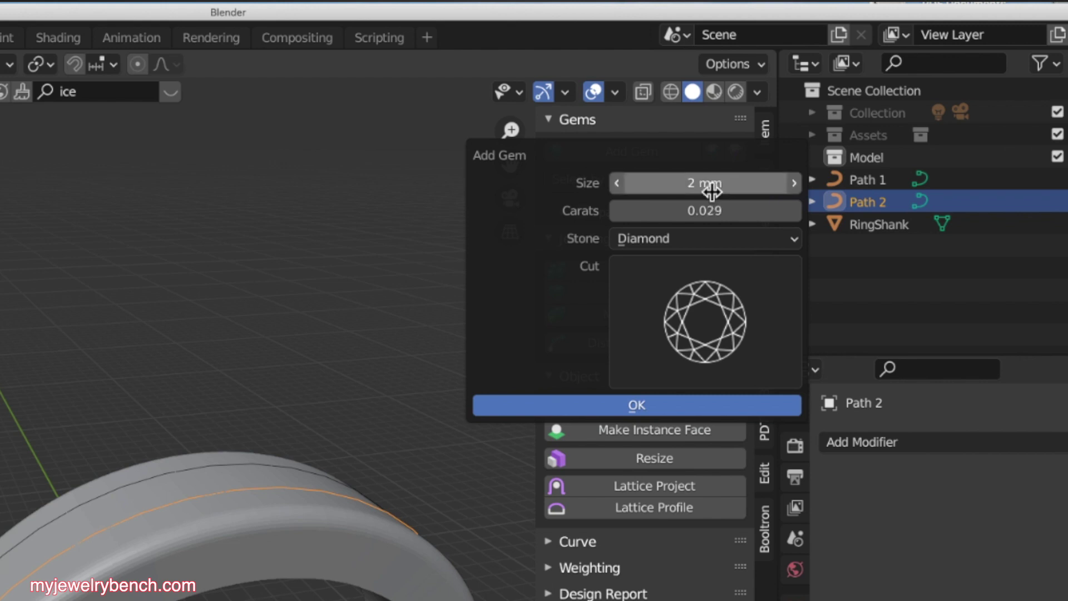
{"action": "left_click", "coordinate": [658, 239]}
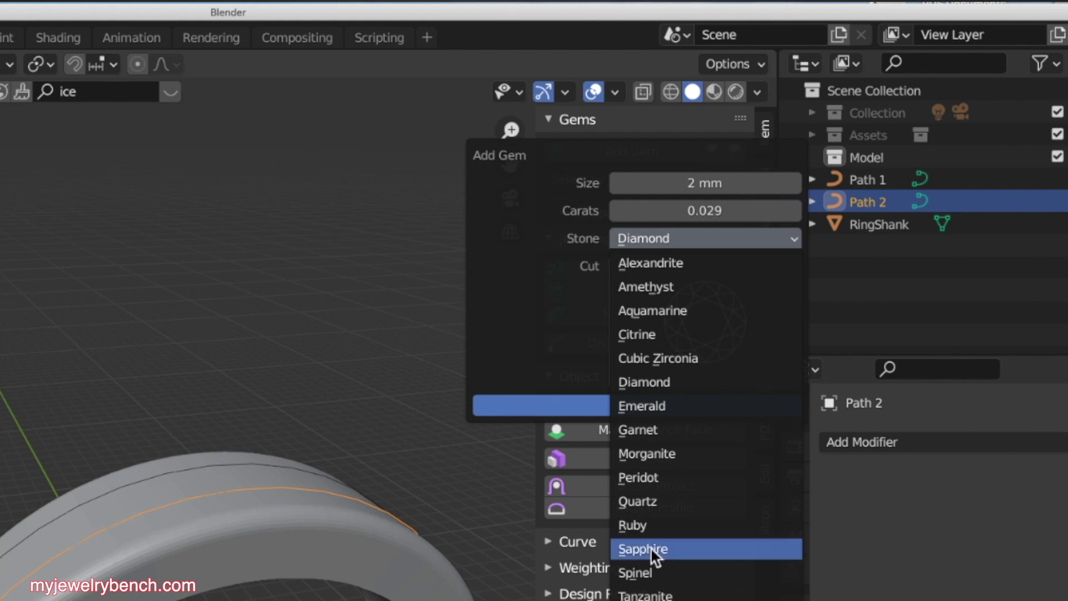
{"action": "left_click", "coordinate": [649, 526]}
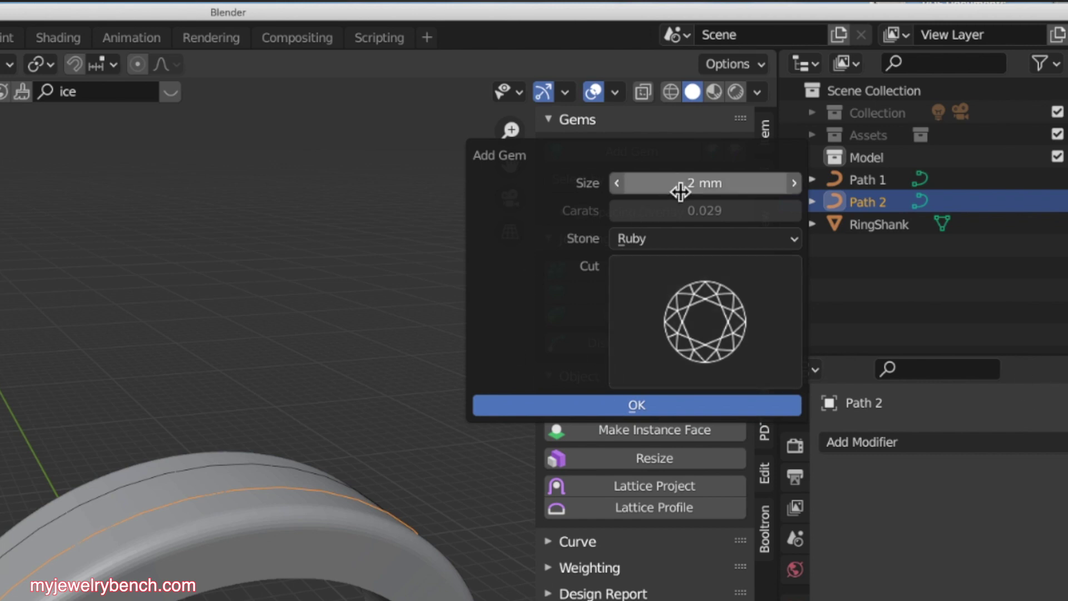
{"action": "left_click", "coordinate": [679, 406]}
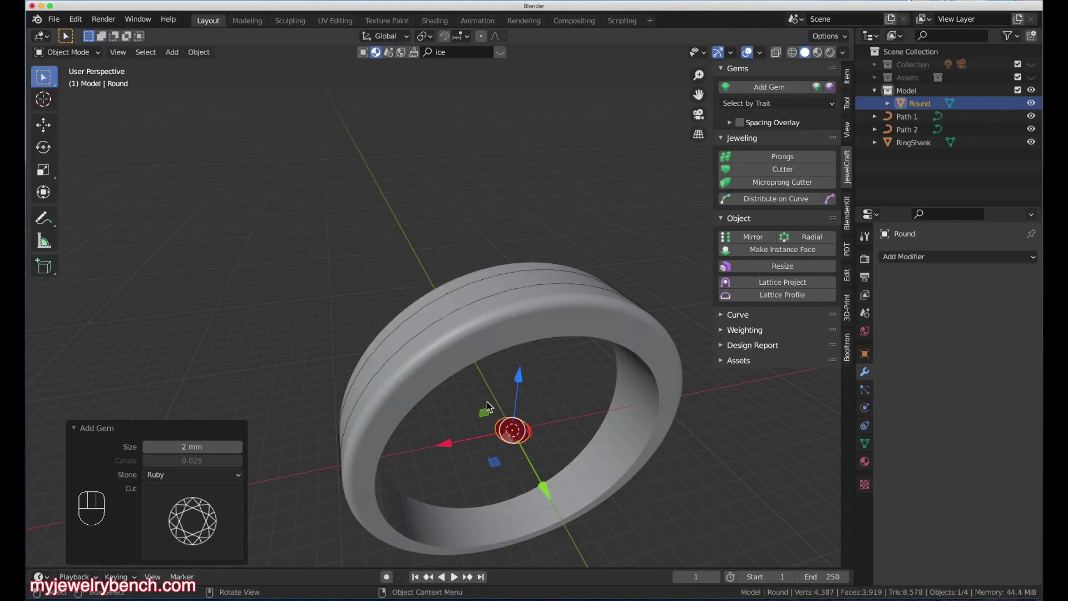
Step: Distribute the ruby along Path 1 with a quantity of 1
{"action": "scroll", "coordinate": [492, 417], "scroll_direction": "up", "scroll_amount": 2}
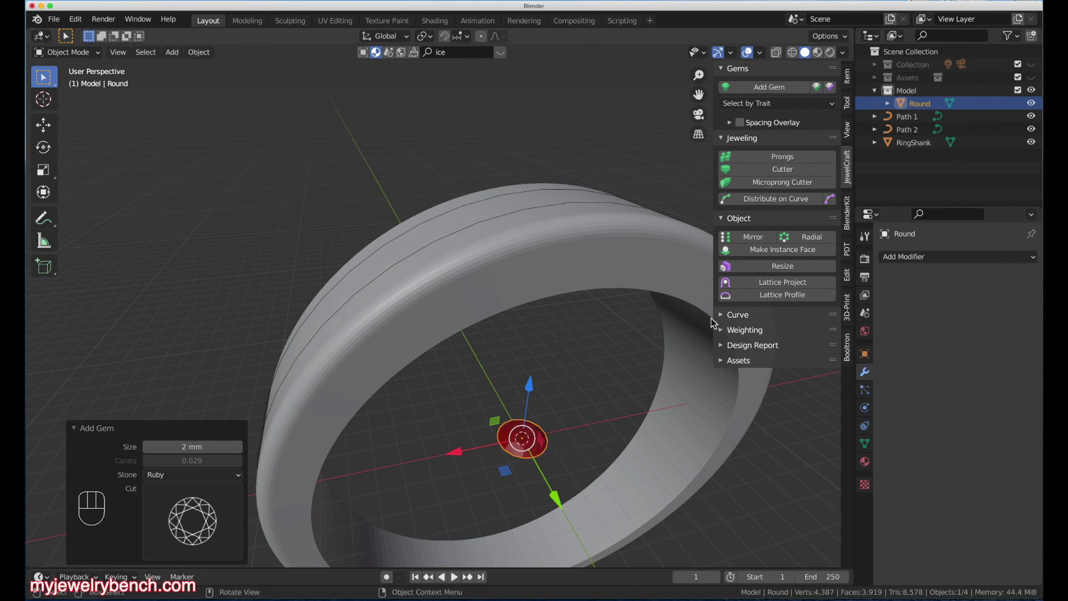
{"action": "key", "text": "shift"}
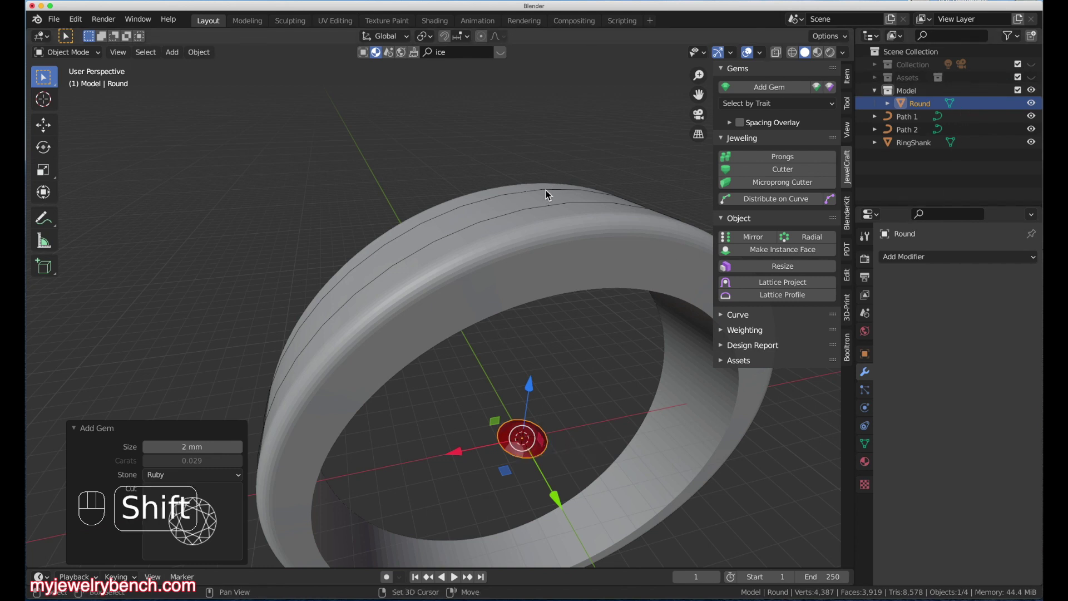
{"action": "left_click", "coordinate": [545, 192], "text": "shift"}
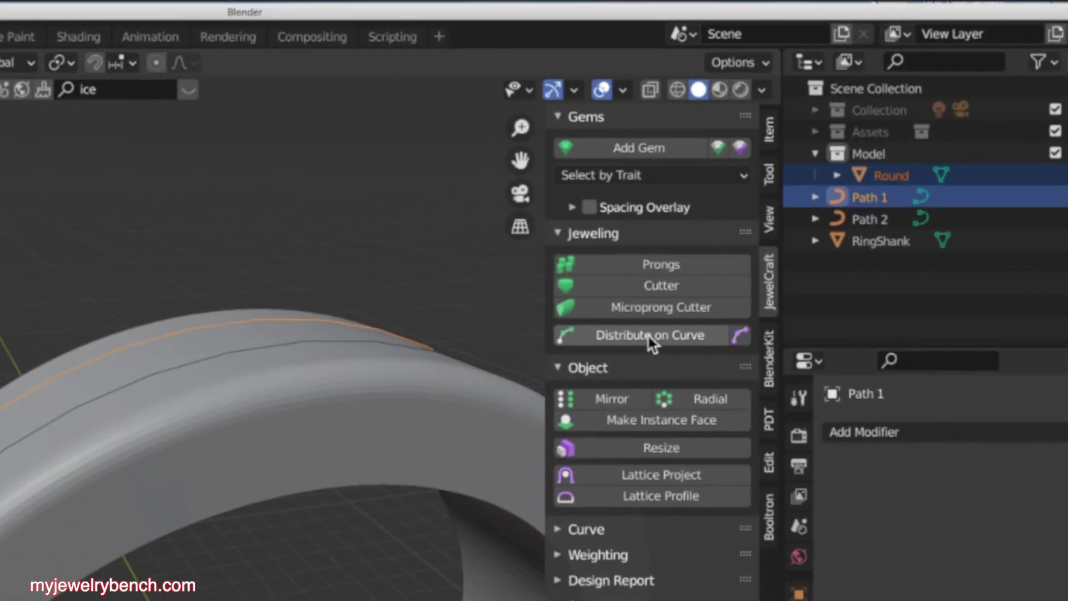
{"action": "left_click", "coordinate": [672, 342]}
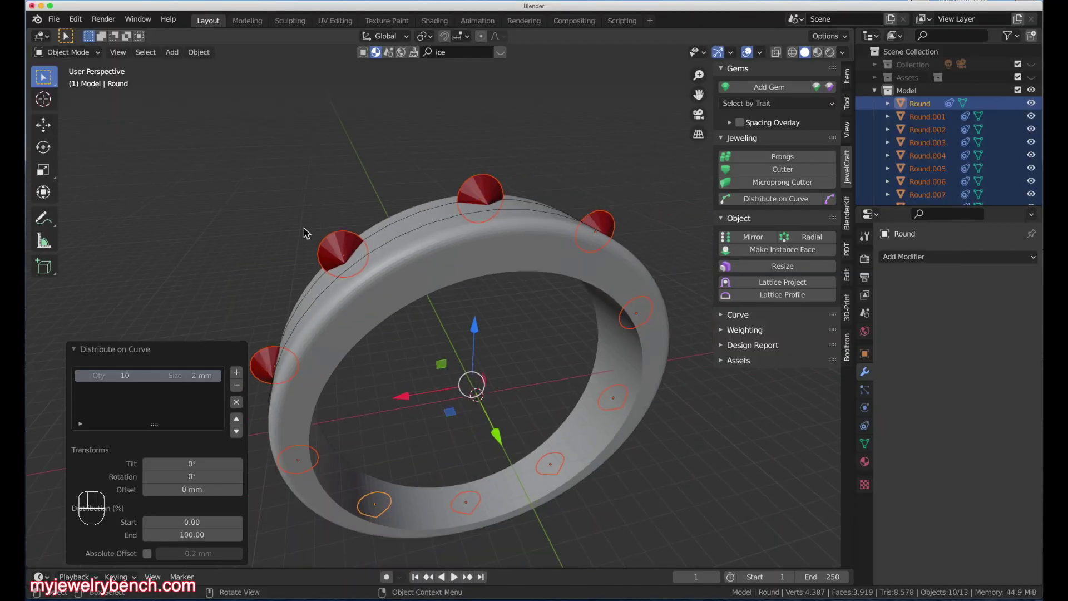
{"action": "left_click_drag", "start_coordinate": [131, 382], "coordinate": [122, 379]}
{"action": "left_click", "coordinate": [128, 380]}
{"action": "key", "text": "Return"}
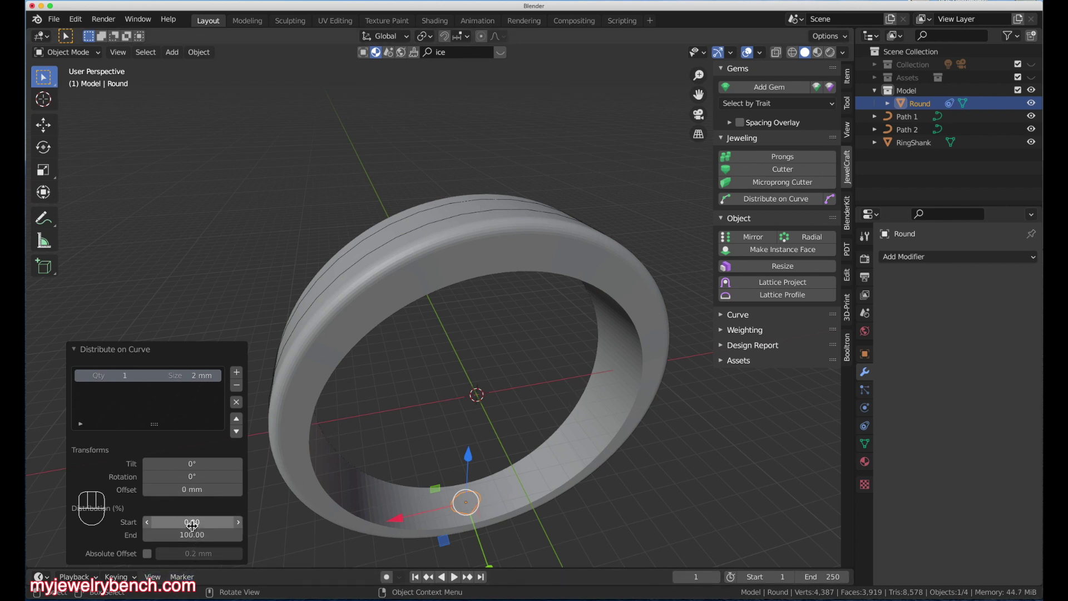
Step: Set the distribution end to 104 and the start to -50 to center the ruby at the top of the shank
{"action": "mouse_move", "coordinate": [192, 535]}
{"action": "left_mouse_down"}
{"action": "mouse_move", "coordinate": [179, 535]}
{"action": "mouse_move", "coordinate": [203, 534]}
{"action": "mouse_move", "coordinate": [193, 535]}
{"action": "left_mouse_up"}
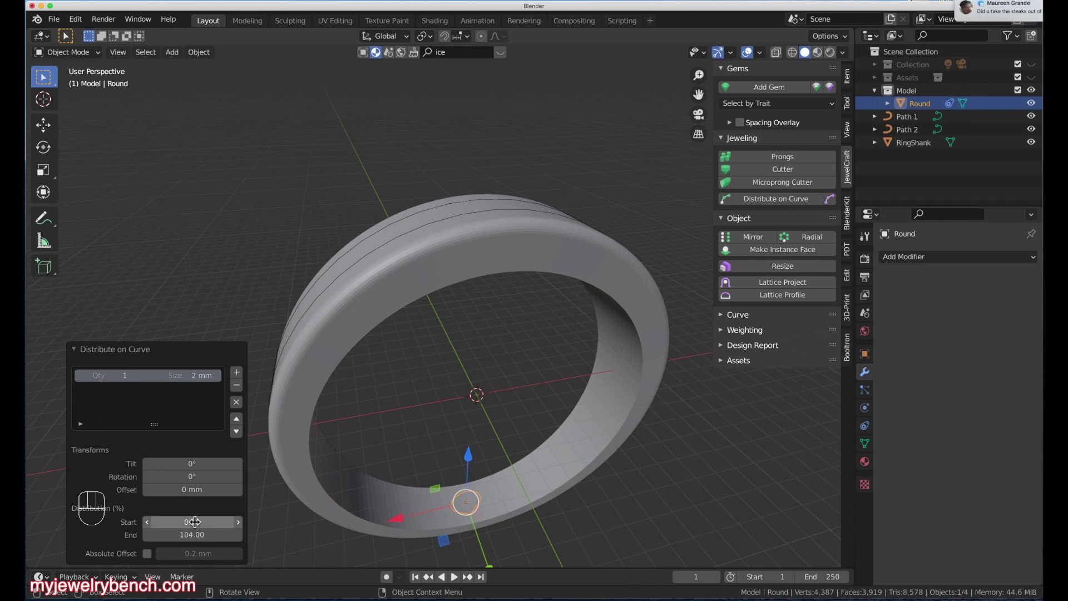
{"action": "left_click_drag", "start_coordinate": [207, 526], "coordinate": [173, 526]}
{"action": "key", "text": "KP_1"}
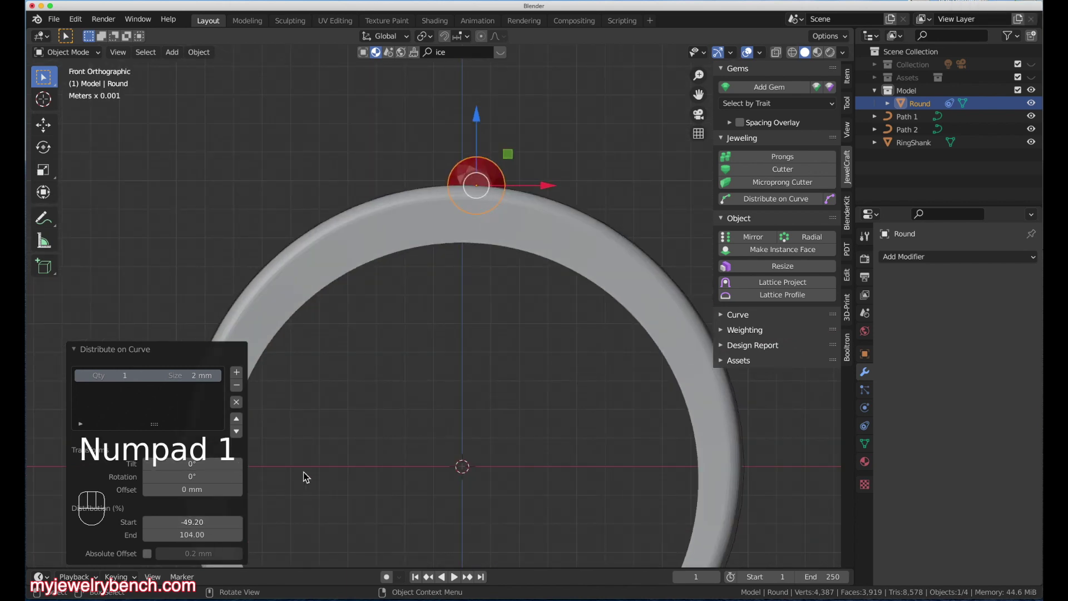
{"action": "left_click_drag", "start_coordinate": [191, 522], "coordinate": [186, 521]}
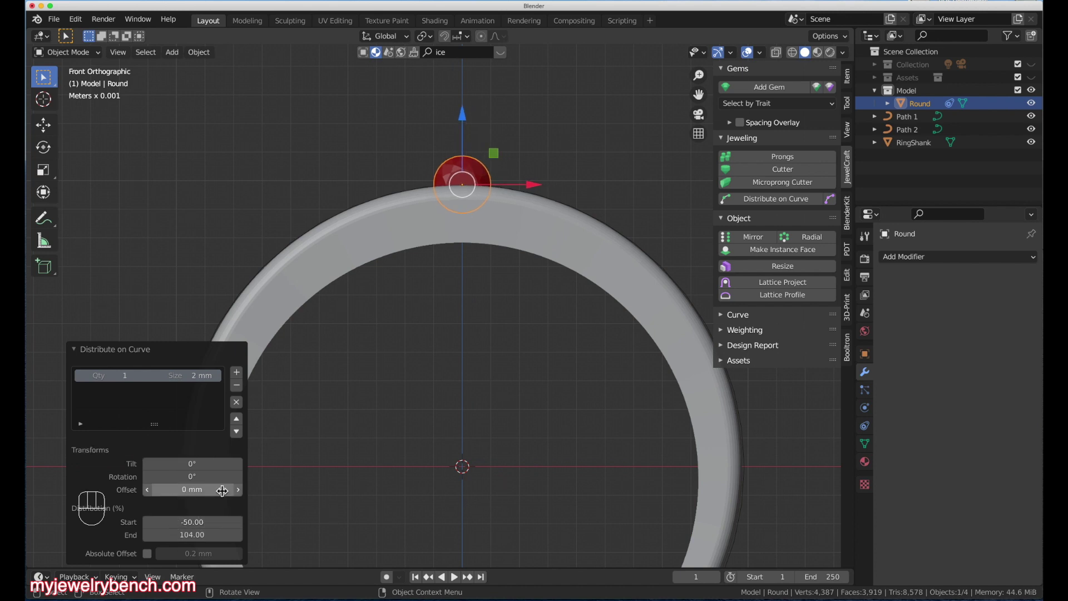
Step: Try a tilt of 90° on the distributed ruby
{"action": "middle_click_drag", "start_coordinate": [506, 195], "coordinate": [467, 255]}
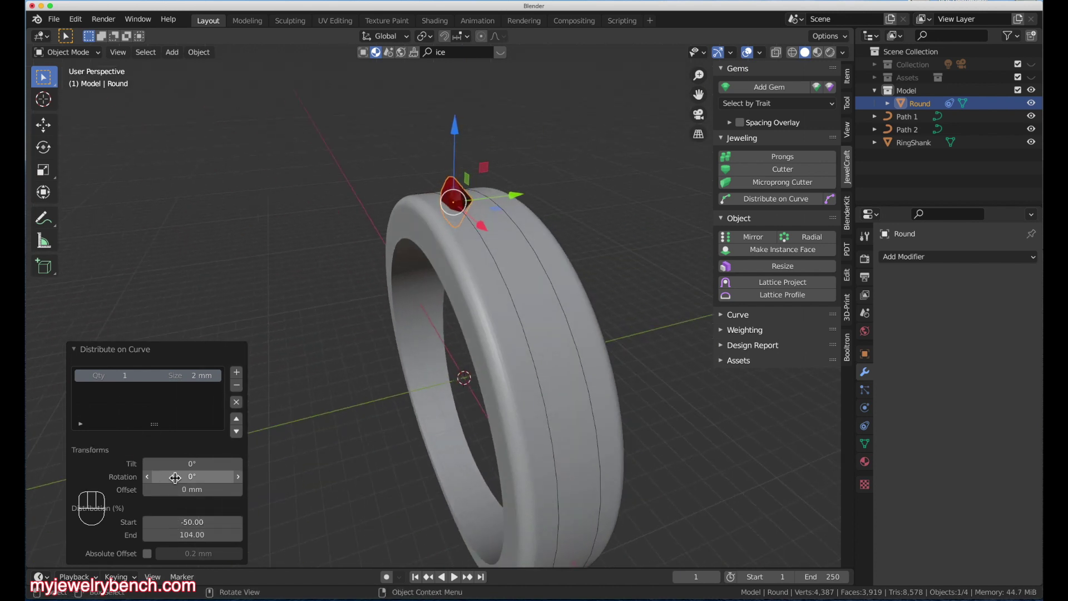
{"action": "left_click", "coordinate": [187, 463]}
{"action": "type", "text": "90"}
{"action": "key", "text": "Return"}
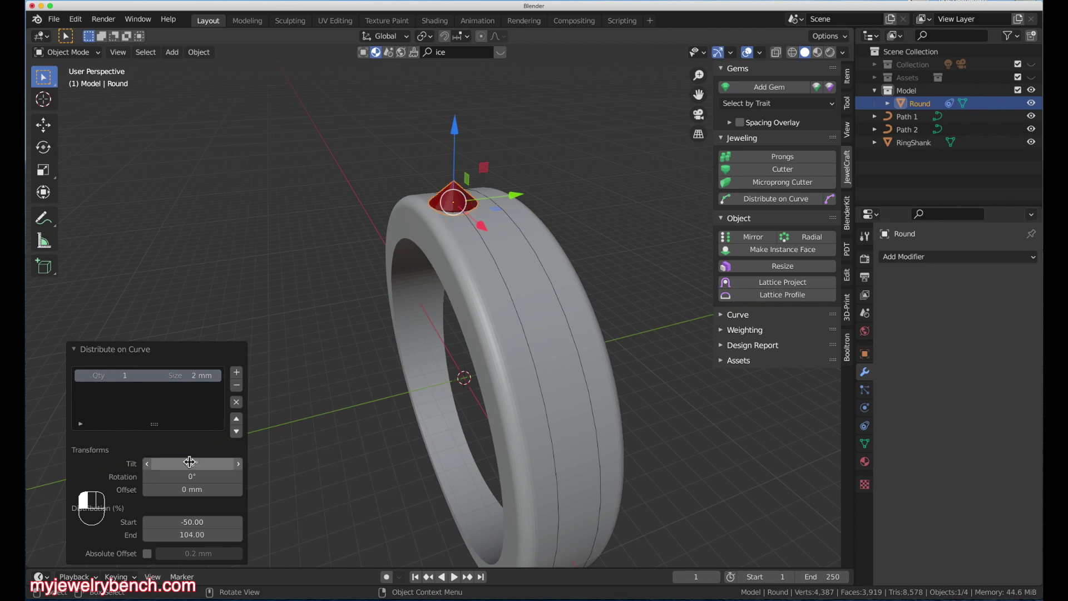
Step: Set the distributed ruby's tilt to 270° so its table faces outward from the shank
{"action": "left_click", "coordinate": [201, 463]}
{"action": "type", "text": "2"}
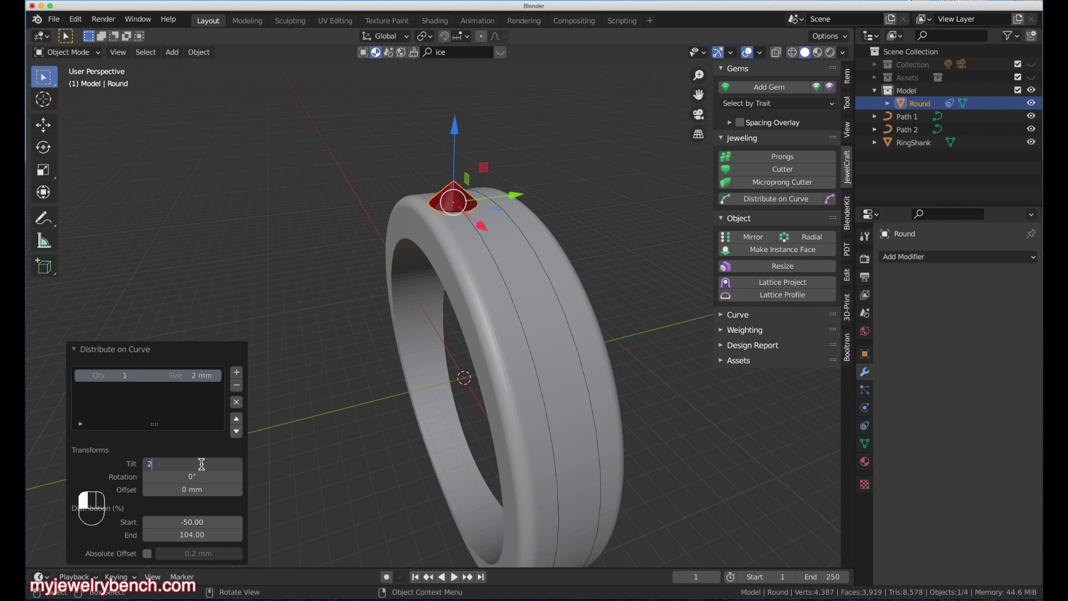
{"action": "type", "text": "70"}
{"action": "key", "text": "Return"}
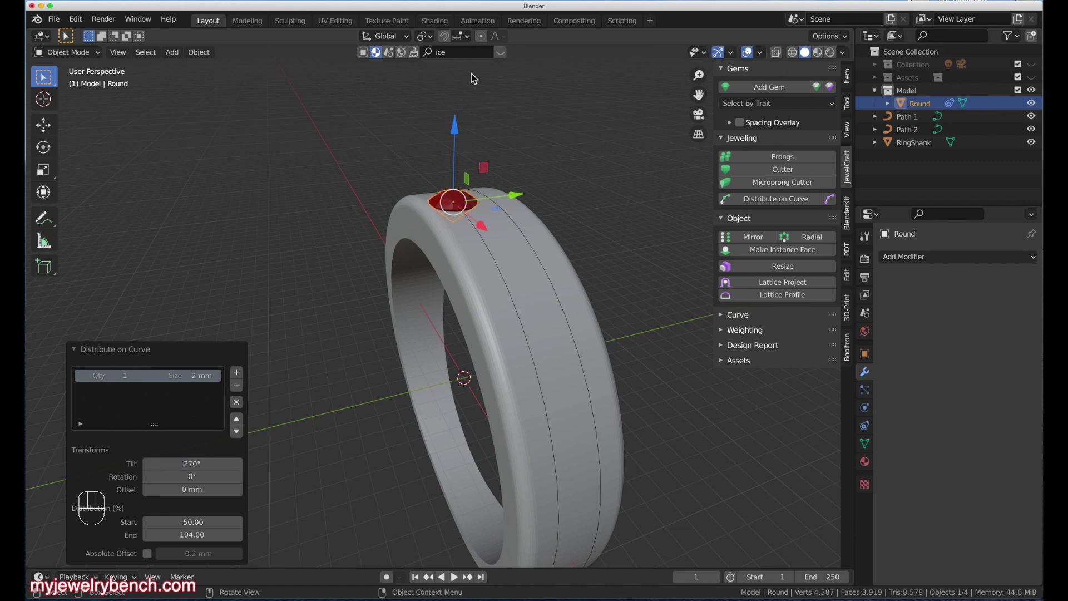
Step: Set the distributed ruby's offset to -0.1 mm to sink it slightly into the shank
{"action": "middle_click_drag", "start_coordinate": [472, 72], "coordinate": [434, 119]}
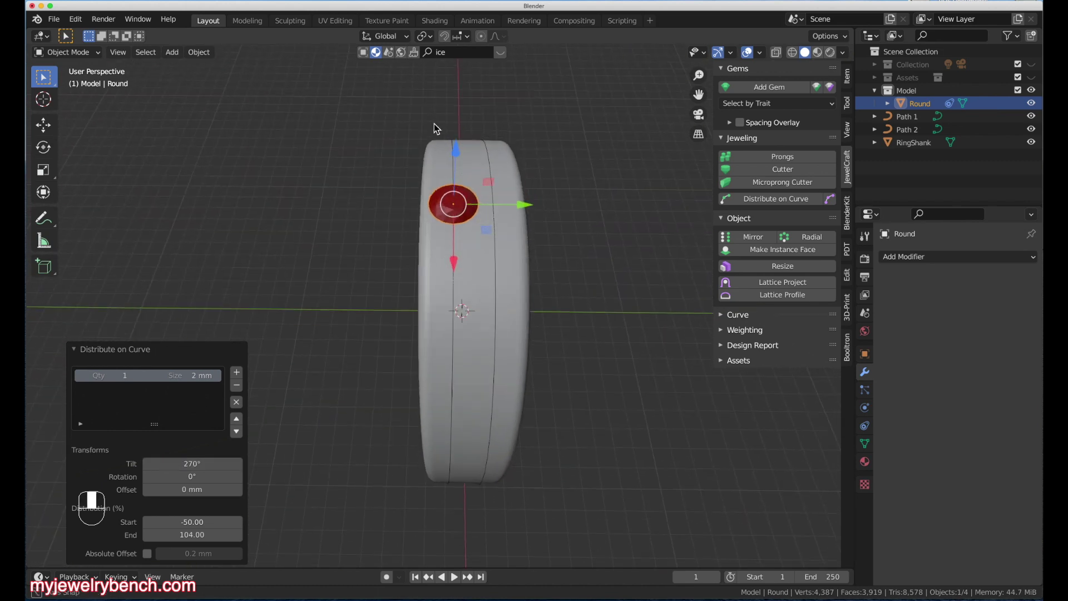
{"action": "middle_click_drag", "start_coordinate": [297, 326], "coordinate": [416, 255]}
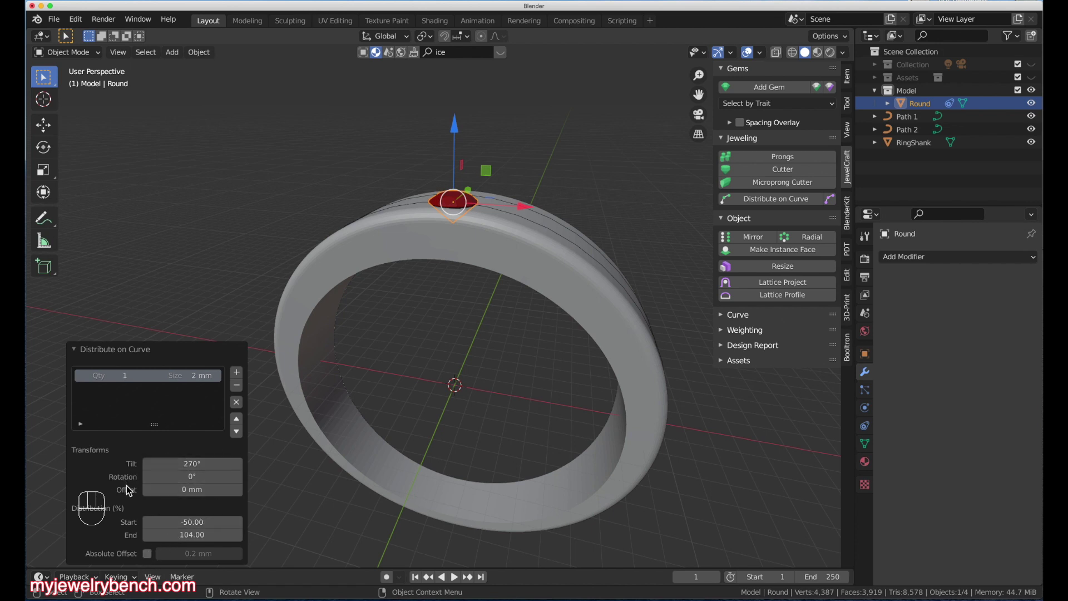
{"action": "left_click_drag", "start_coordinate": [201, 493], "coordinate": [190, 493]}
{"action": "middle_click_drag", "start_coordinate": [441, 420], "coordinate": [294, 426]}
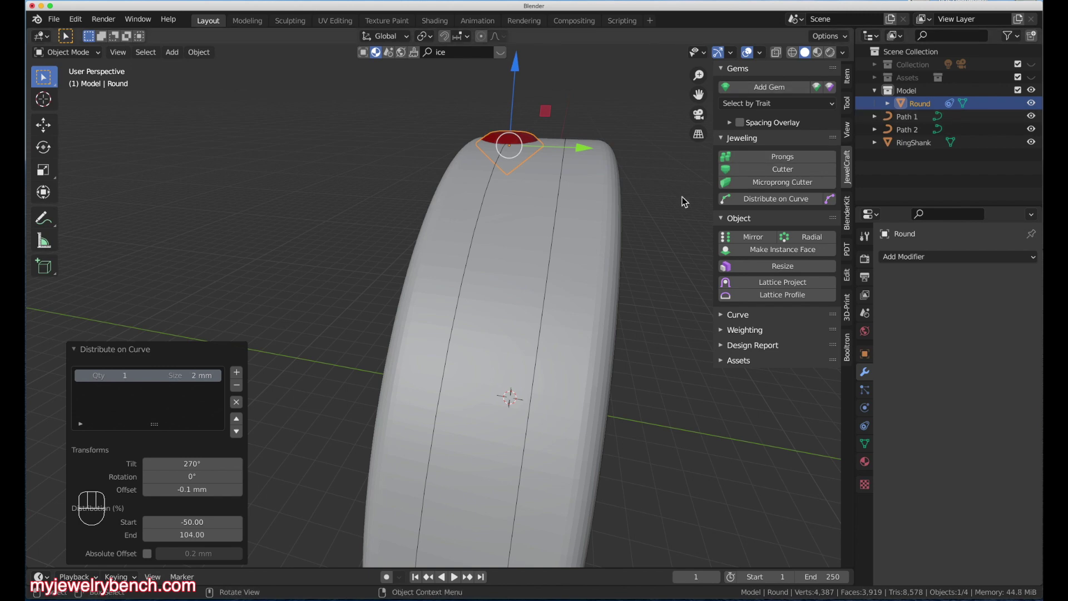
Step: Add a second 2 mm round gem with Emerald as the stone
{"action": "left_click", "coordinate": [795, 88]}
{"action": "left_click", "coordinate": [781, 199]}
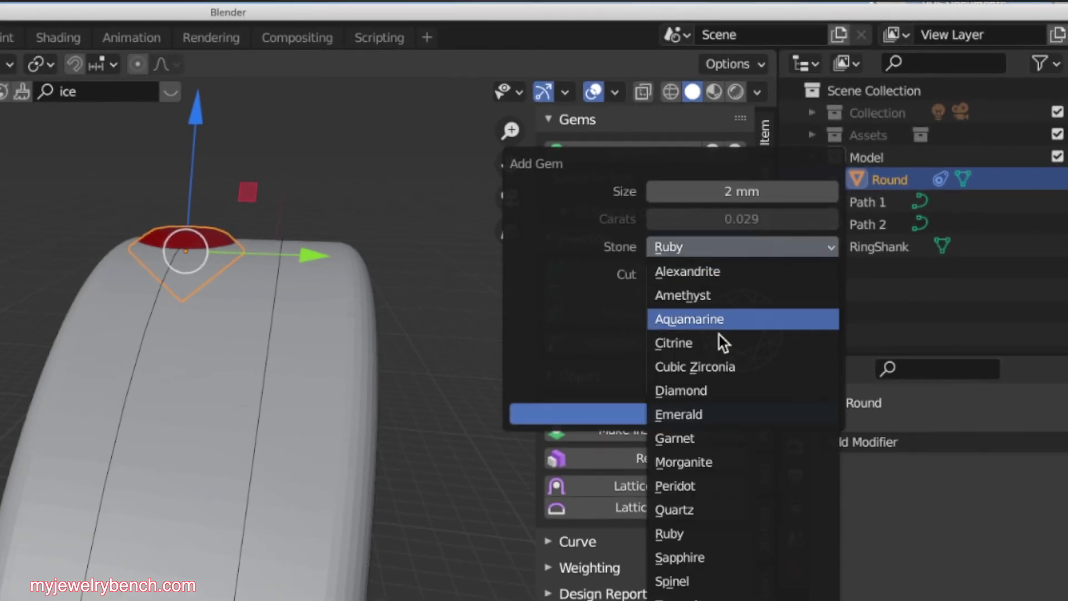
{"action": "left_click", "coordinate": [708, 414]}
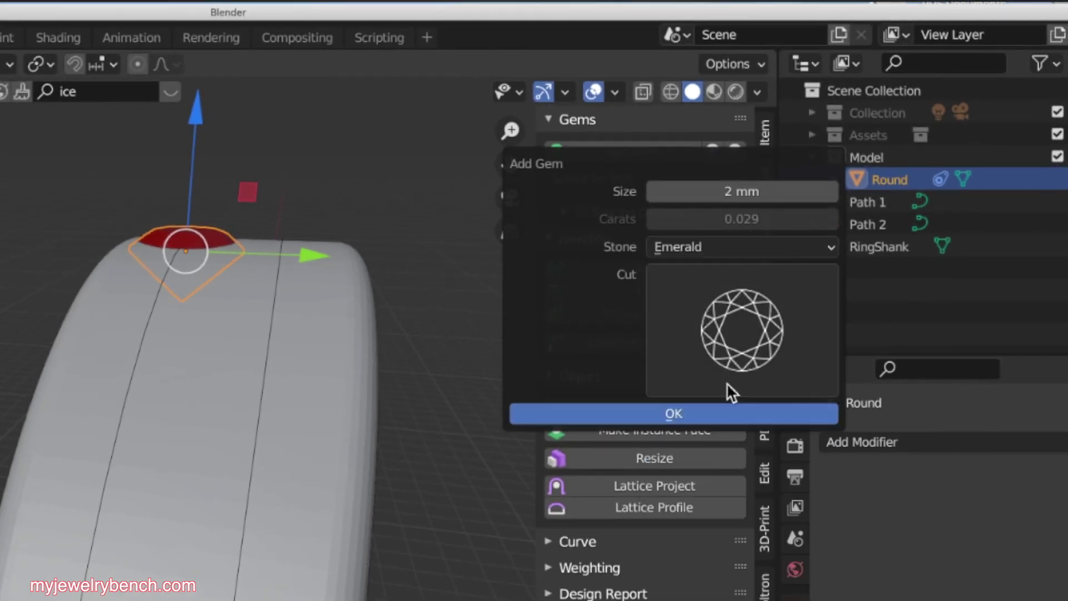
{"action": "left_click", "coordinate": [695, 413]}
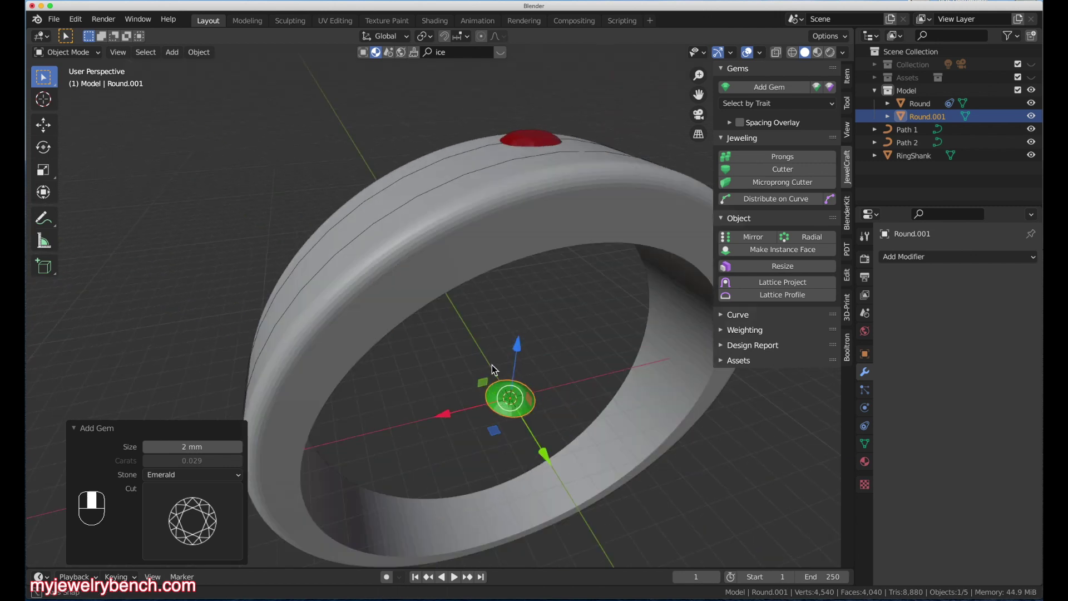
Step: Distribute the emerald along Path 2 on the shank
{"action": "middle_click_drag", "start_coordinate": [491, 365], "coordinate": [559, 314]}
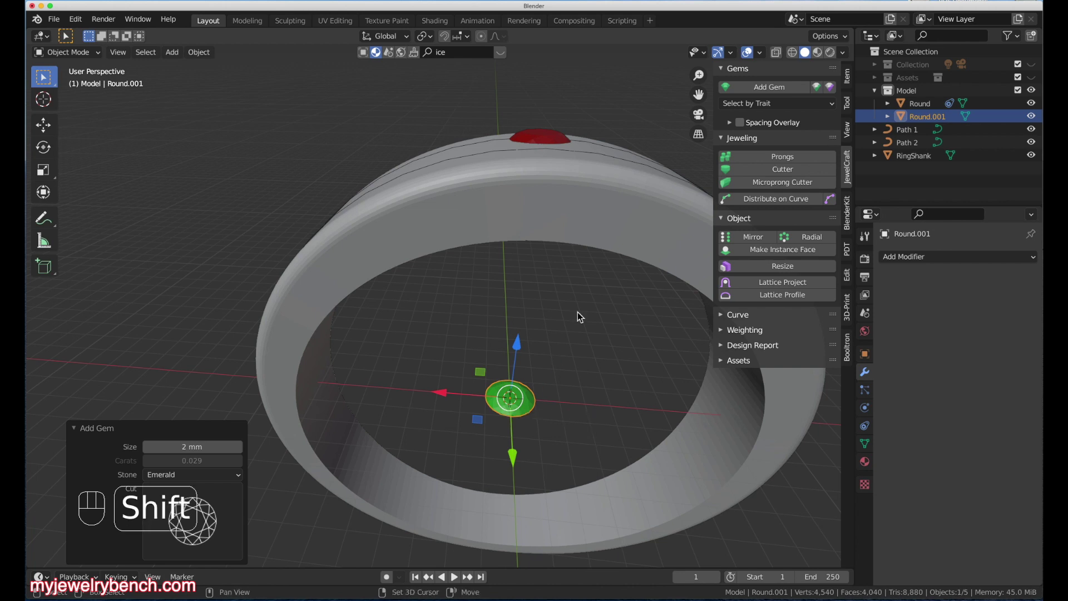
{"action": "left_click", "coordinate": [601, 157], "text": "shift"}
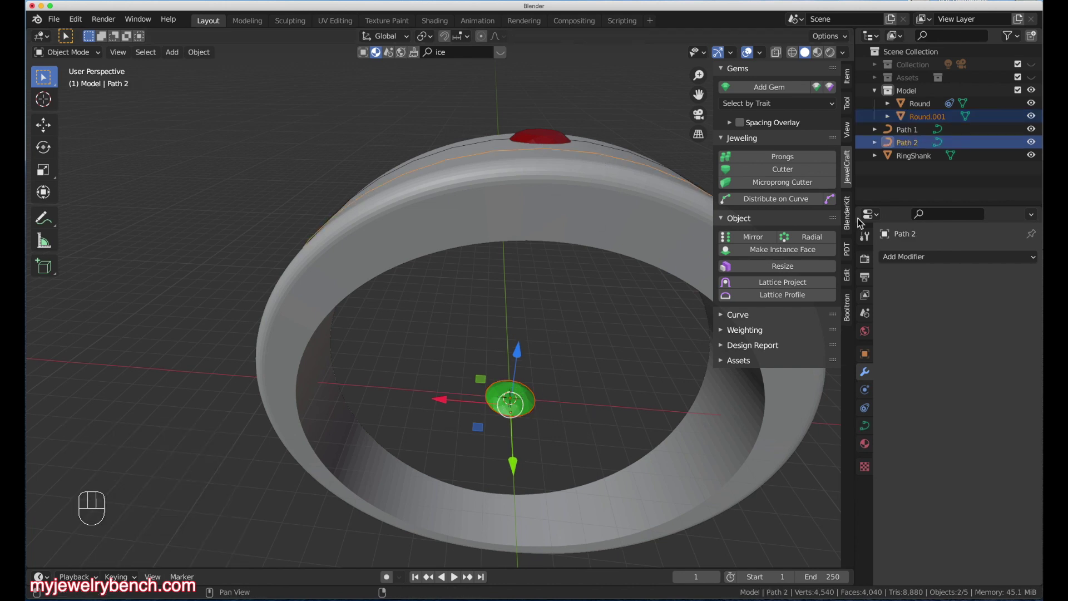
{"action": "left_click", "coordinate": [775, 200]}
Step: Set the emerald's distribution start to -45% along Path 2
{"action": "middle_click_drag", "start_coordinate": [433, 249], "coordinate": [486, 232]}
{"action": "middle_click_drag", "start_coordinate": [518, 300], "coordinate": [547, 228]}
{"action": "key", "text": "KP_1"}
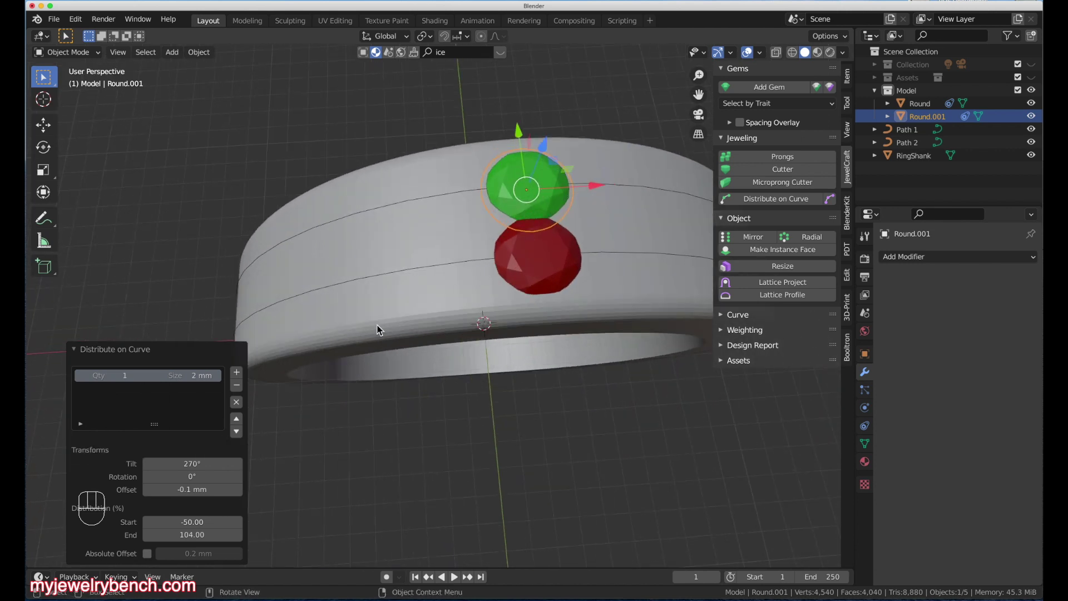
{"action": "left_click", "coordinate": [206, 523]}
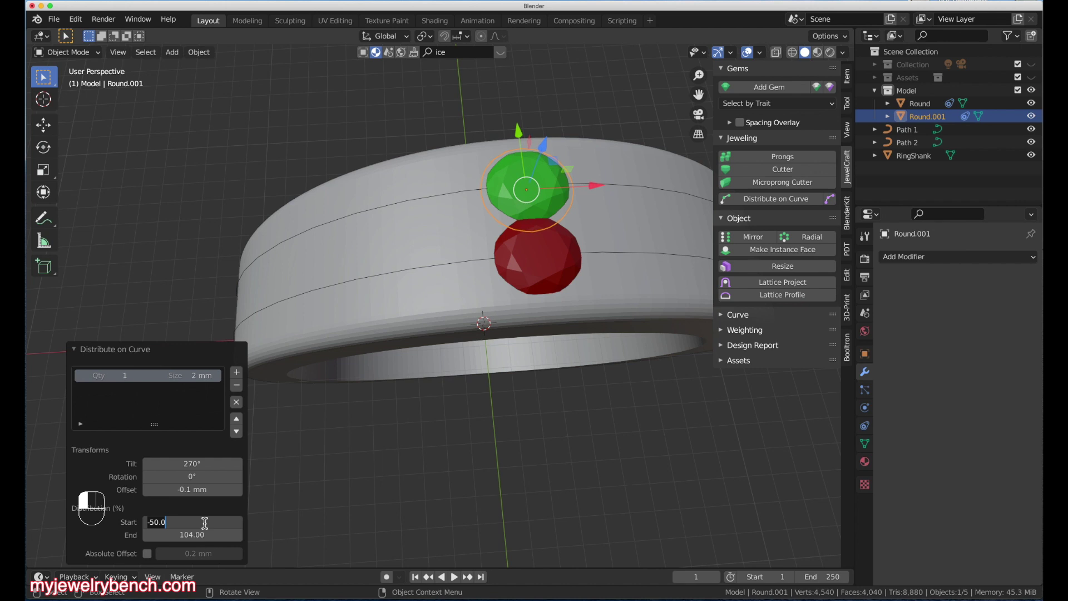
{"action": "key", "text": "BackSpace"}
{"action": "key", "text": "BackSpace"}
{"action": "key", "text": "BackSpace"}
{"action": "key", "text": "BackSpace"}
{"action": "type", "text": "45"}
{"action": "key", "text": "Return"}
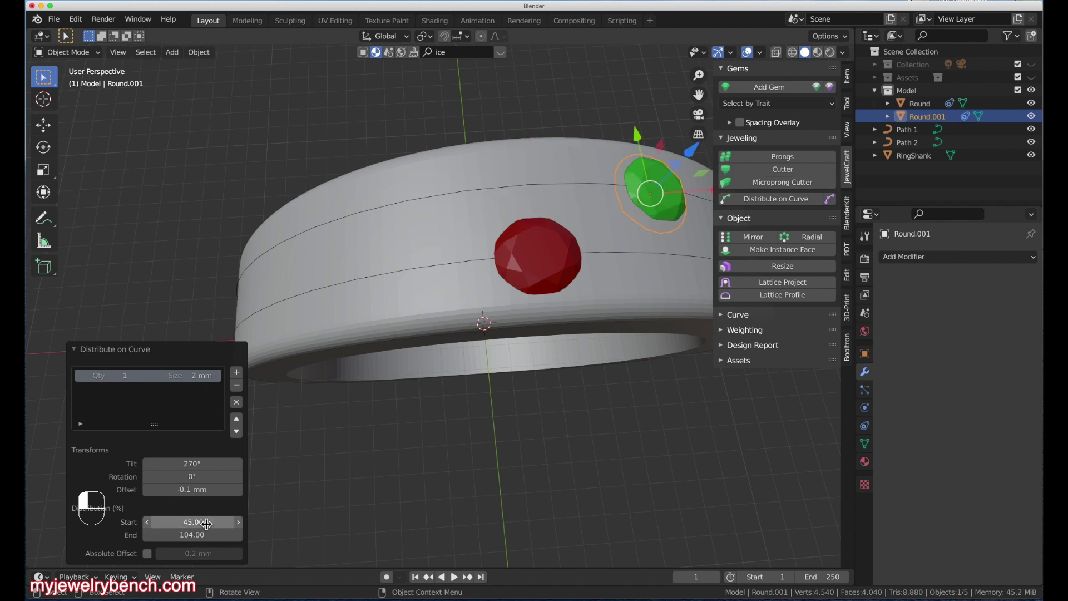
Step: Redistribute the ruby on Path 1 with its distribution start set to -55%
{"action": "left_click", "coordinate": [522, 273]}
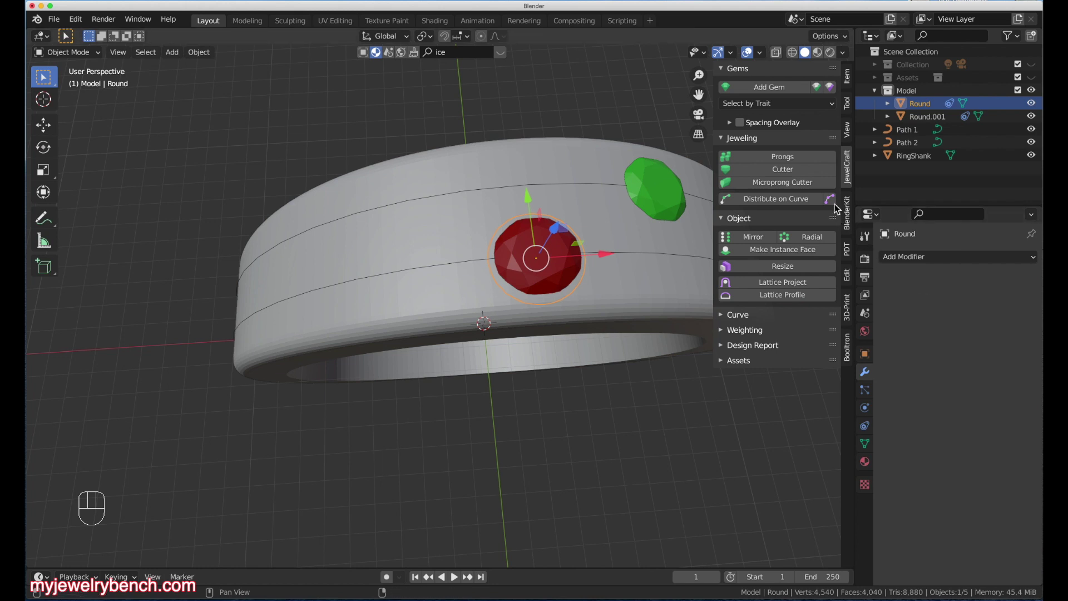
{"action": "left_click", "coordinate": [624, 252], "text": "shift"}
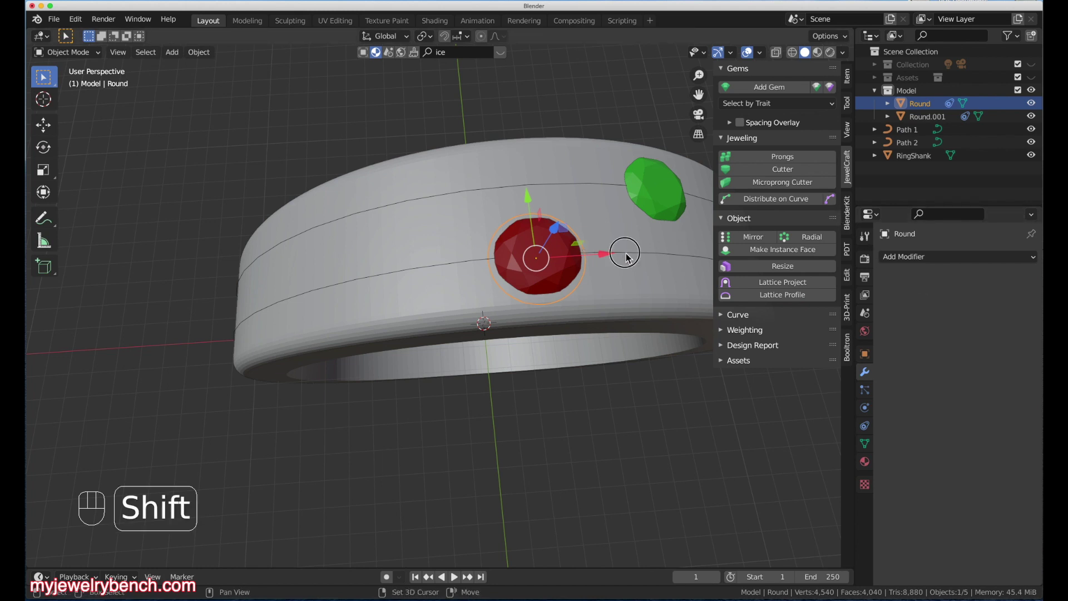
{"action": "left_click", "coordinate": [829, 200]}
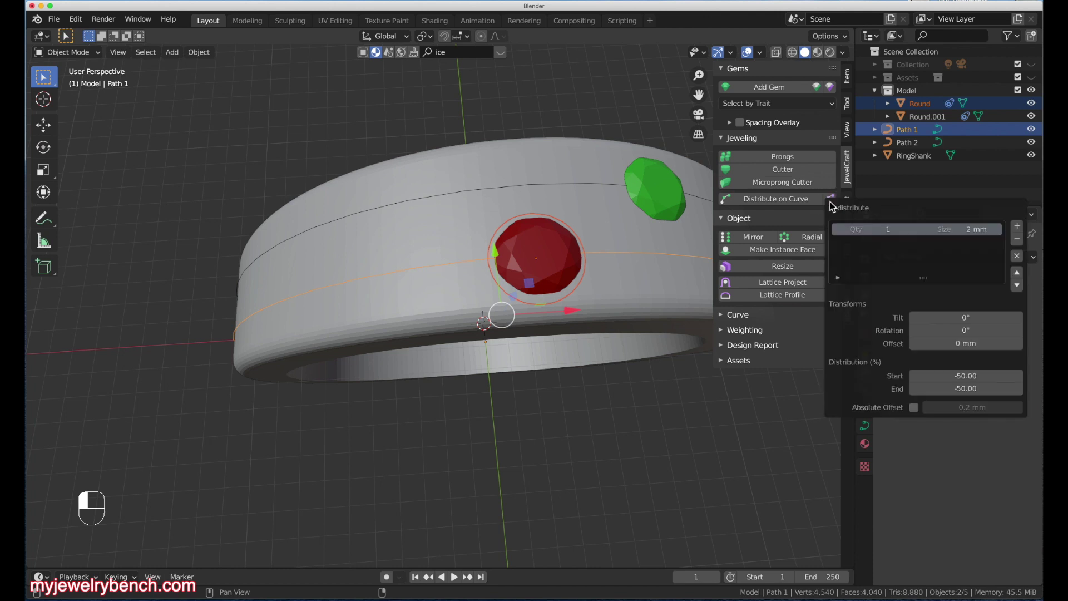
{"action": "left_click", "coordinate": [968, 377]}
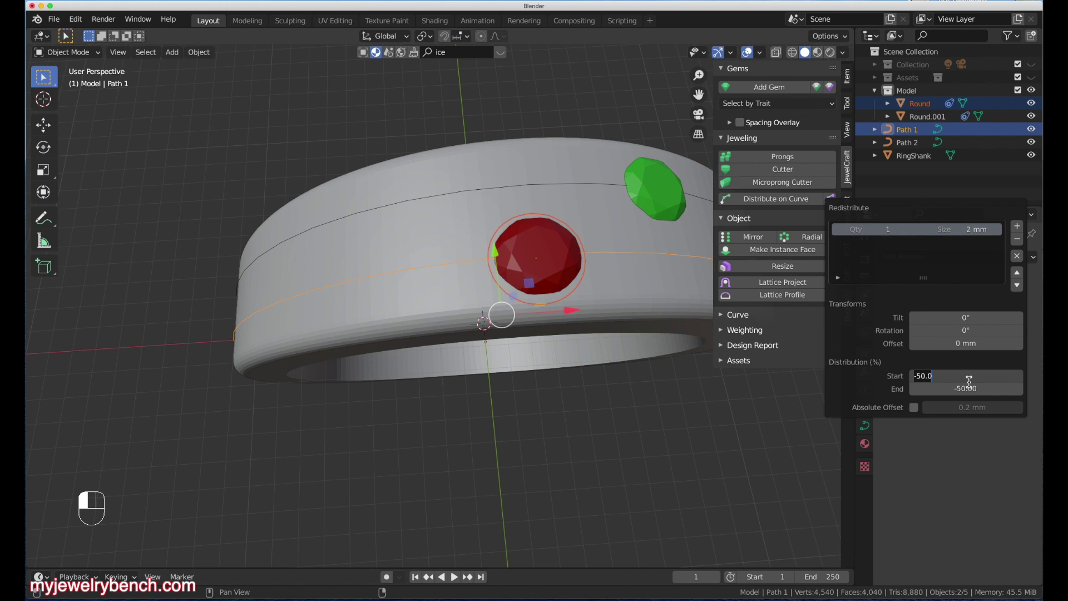
{"action": "type", "text": "-55"}
{"action": "key", "text": "Return"}
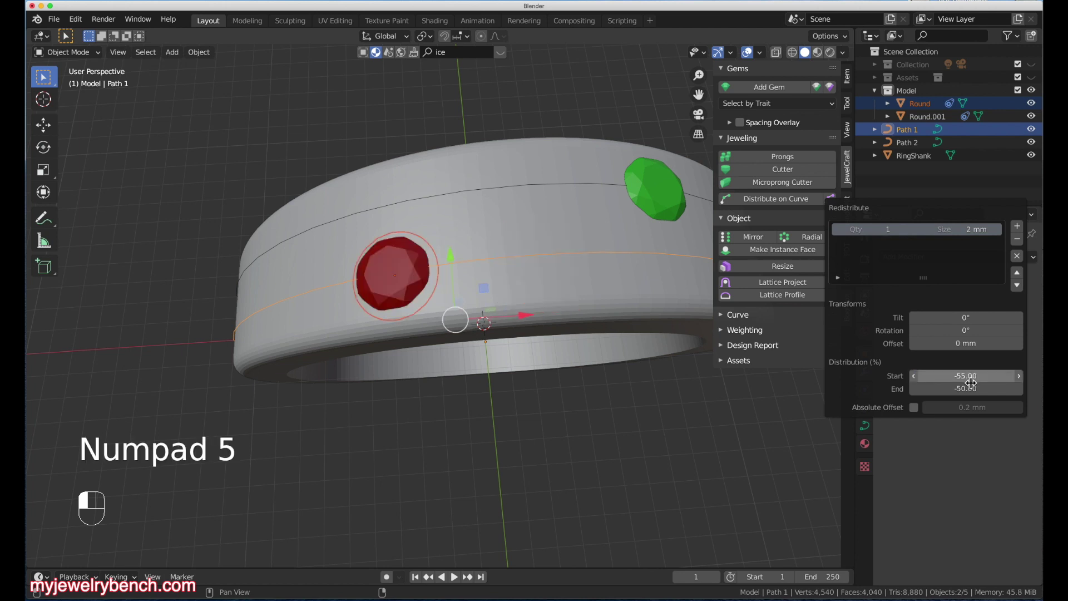
Step: Add a text object at the centre of the ring shank
{"action": "middle_click_drag", "start_coordinate": [436, 436], "coordinate": [366, 154]}
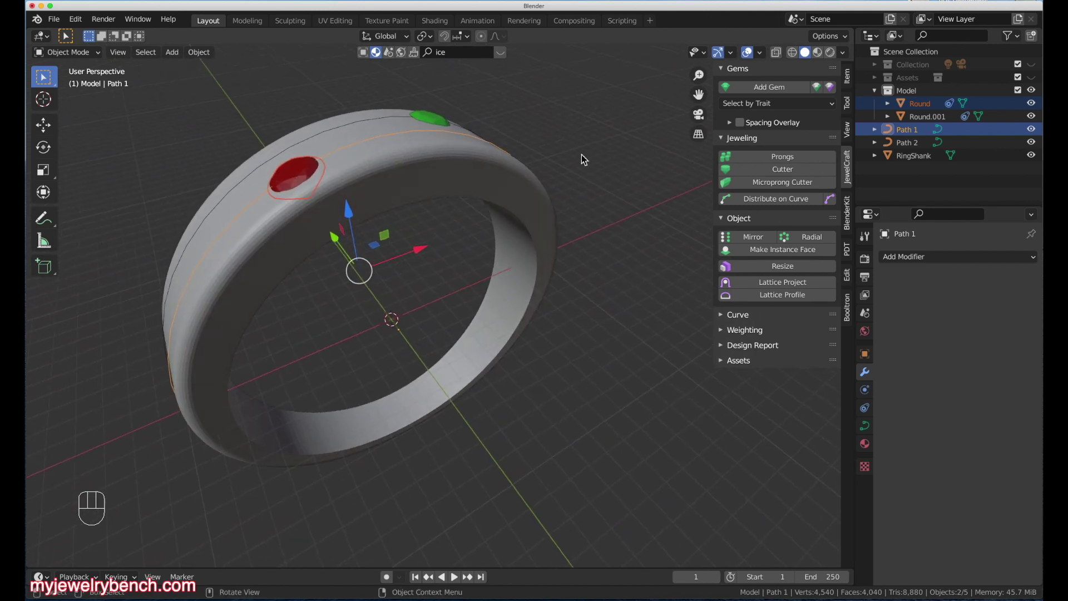
{"action": "middle_click_drag", "start_coordinate": [415, 287], "coordinate": [366, 333]}
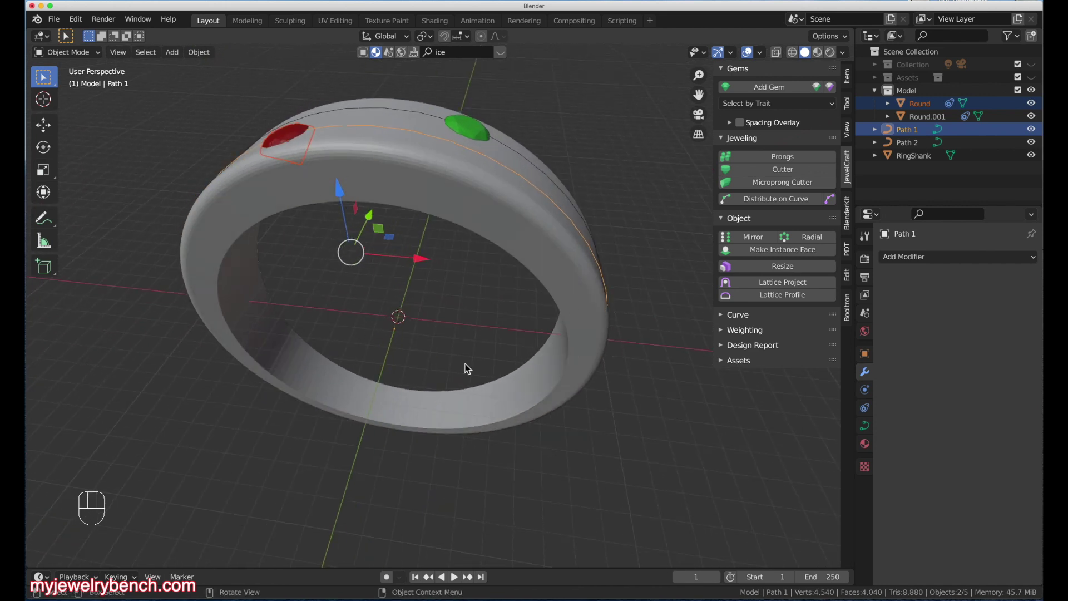
{"action": "middle_click_drag", "start_coordinate": [448, 341], "coordinate": [368, 321]}
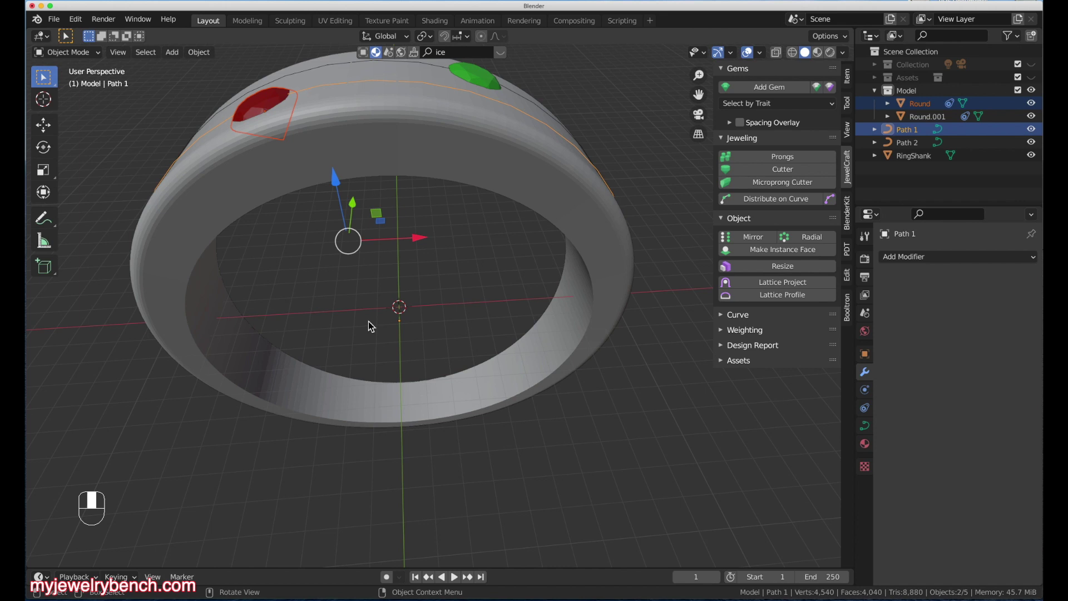
{"action": "middle_click_drag", "start_coordinate": [386, 329], "coordinate": [312, 401]}
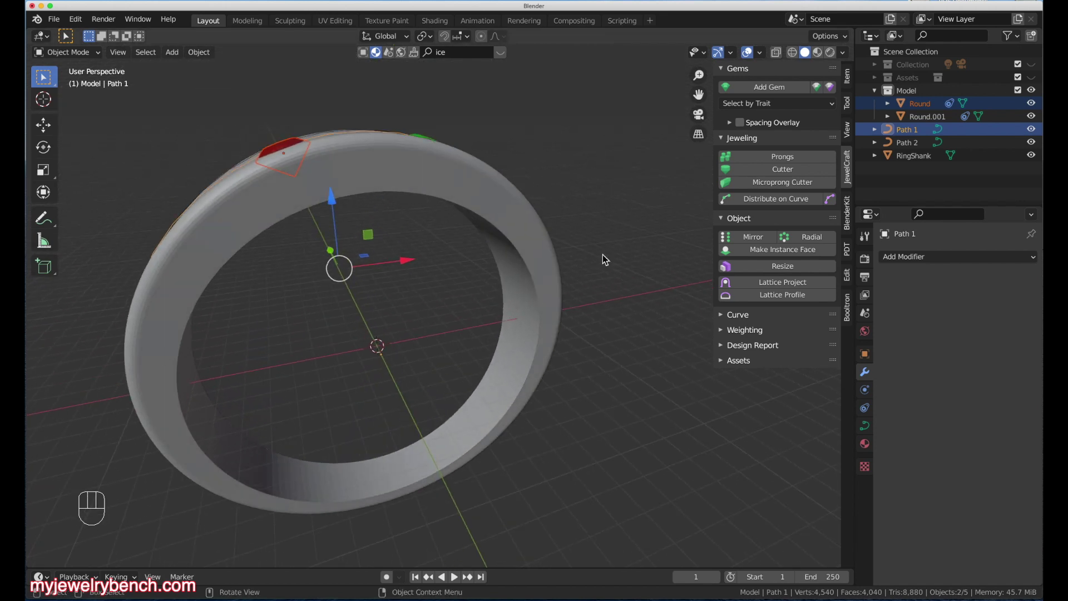
{"action": "key", "text": "shift+a"}
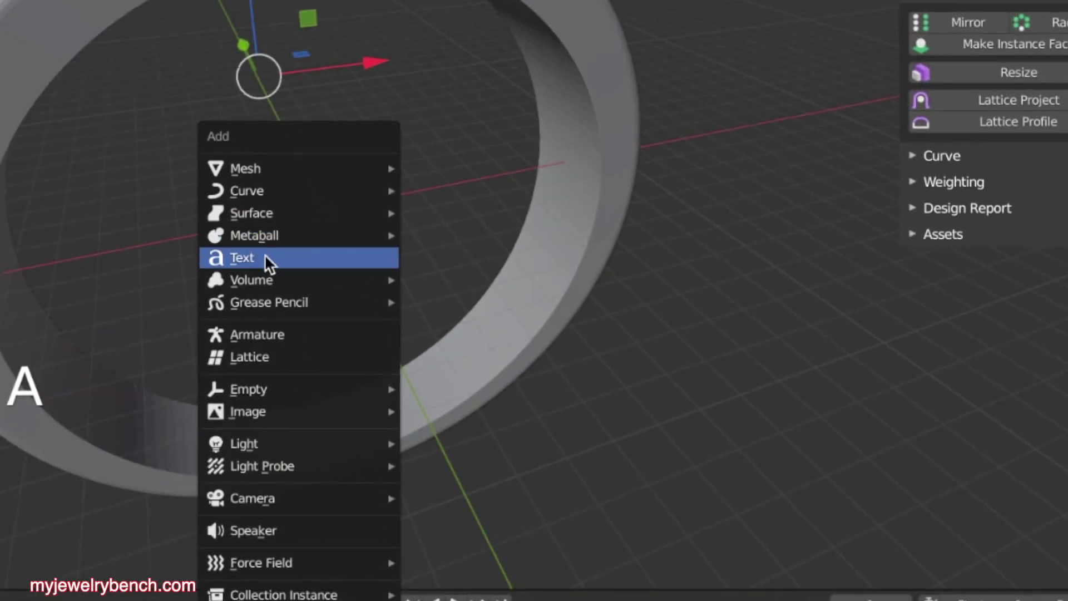
{"action": "left_click", "coordinate": [265, 259]}
{"action": "middle_click_drag", "start_coordinate": [344, 376], "coordinate": [391, 331]}
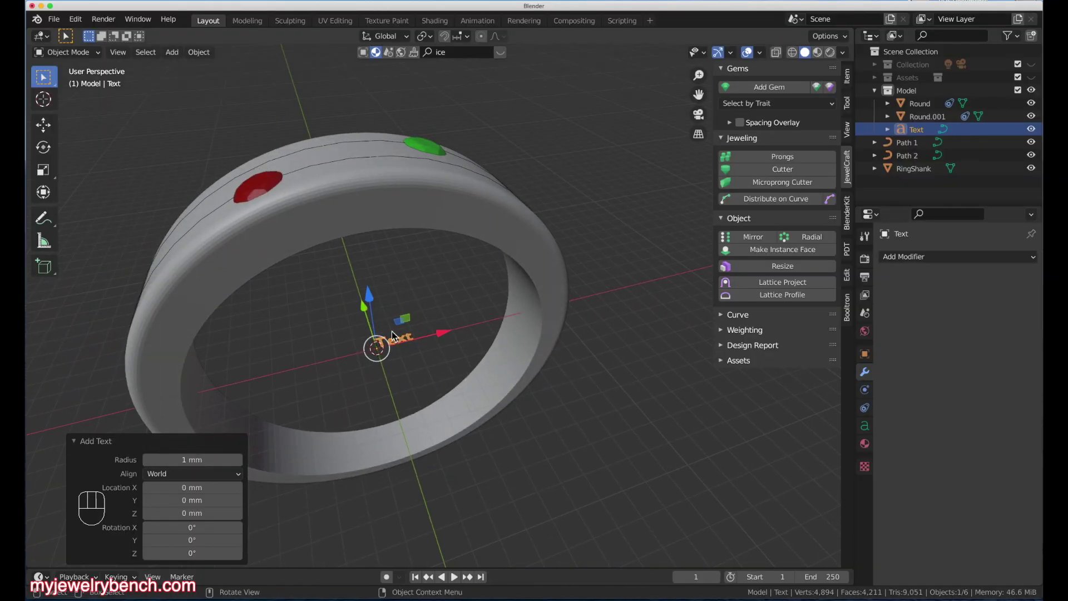
{"action": "scroll", "coordinate": [392, 332], "scroll_direction": "up", "scroll_amount": 6}
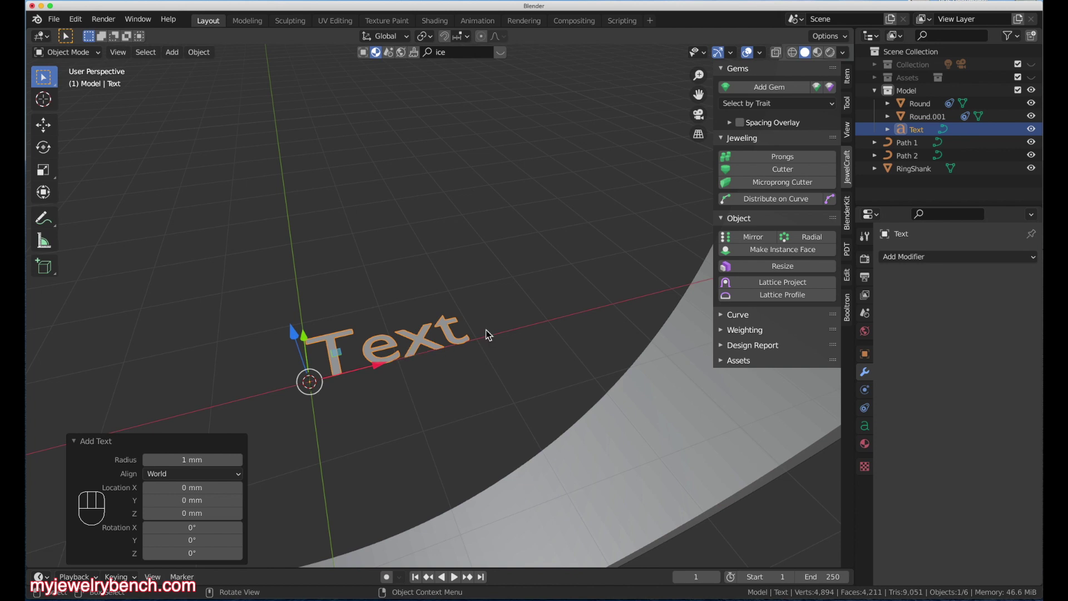
Step: Replace the default wording of the text object with a four-letter first name in capitals
{"action": "key", "text": "Tab"}
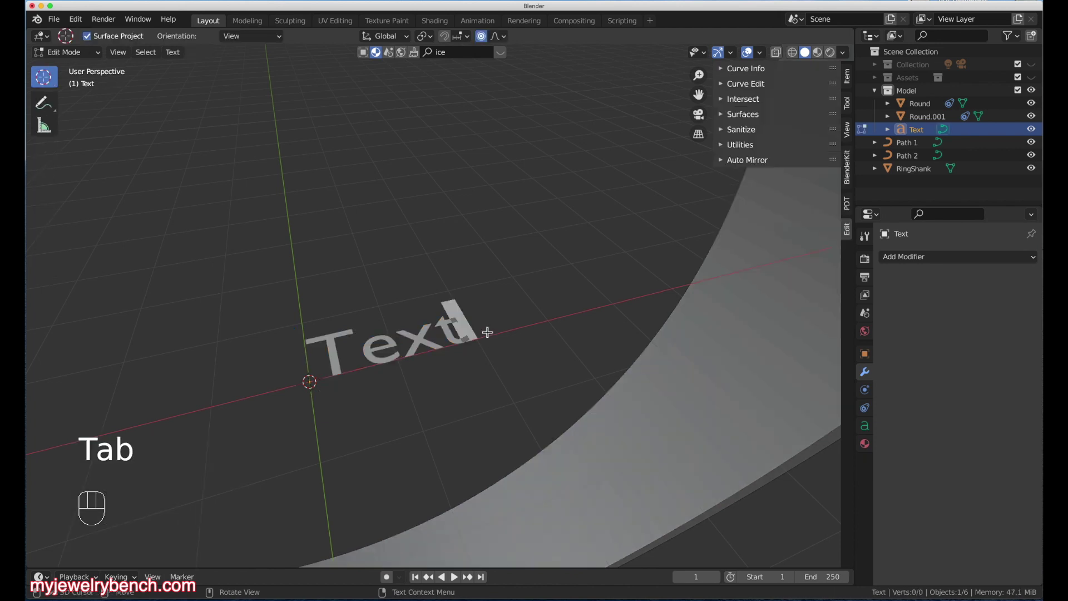
{"action": "key", "text": "BackSpace"}
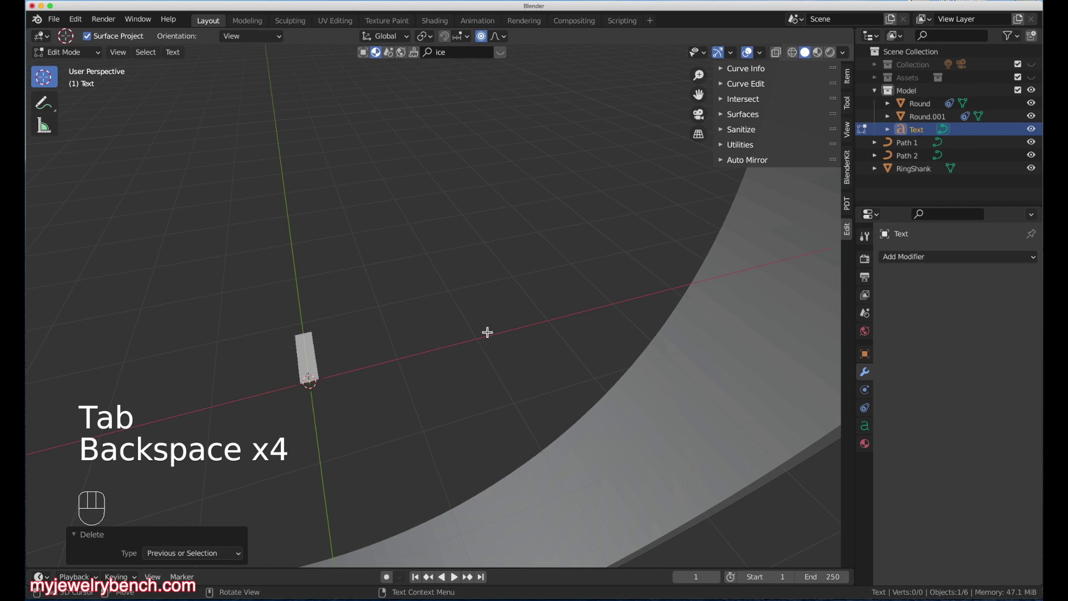
{"action": "type", "text": "JOHN"}
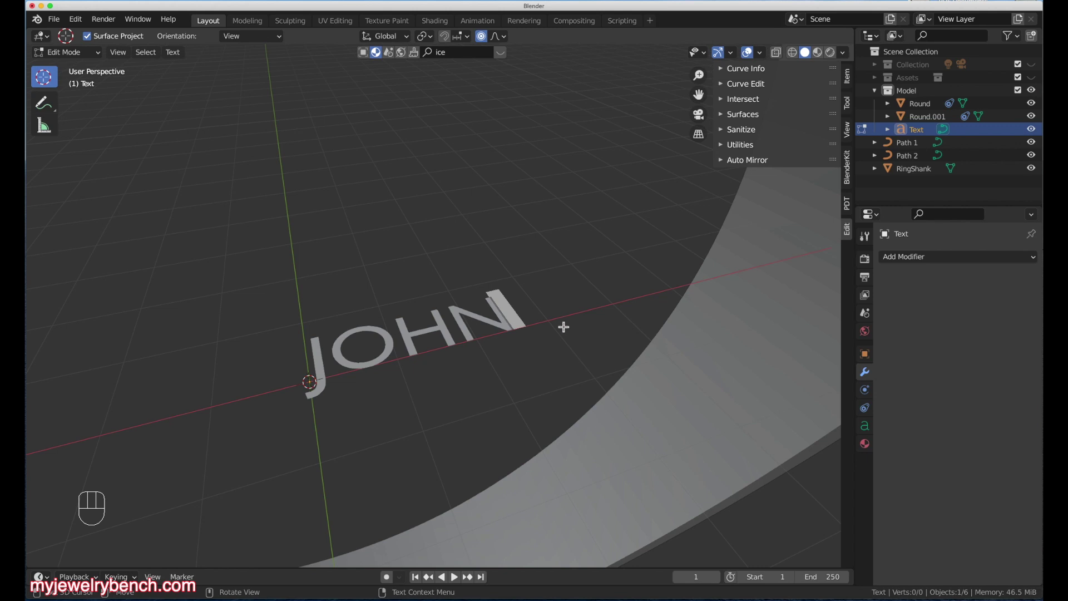
{"action": "key", "text": "Tab"}
{"action": "middle_click_drag", "start_coordinate": [400, 334], "coordinate": [372, 354]}
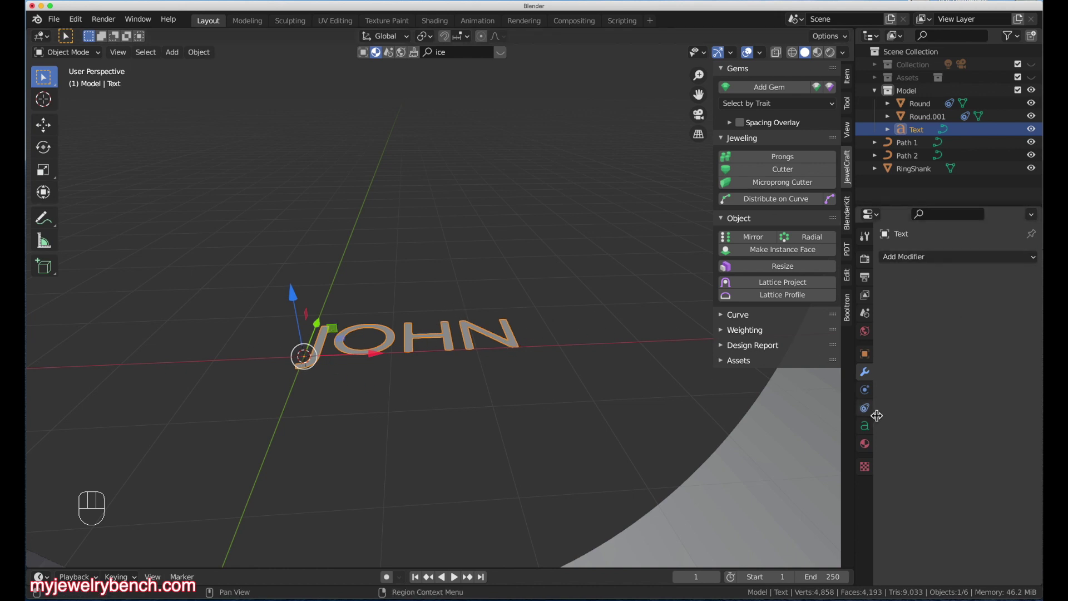
Step: Extrude the text object by about 0.104 mm to give the letters thickness
{"action": "left_click", "coordinate": [865, 428]}
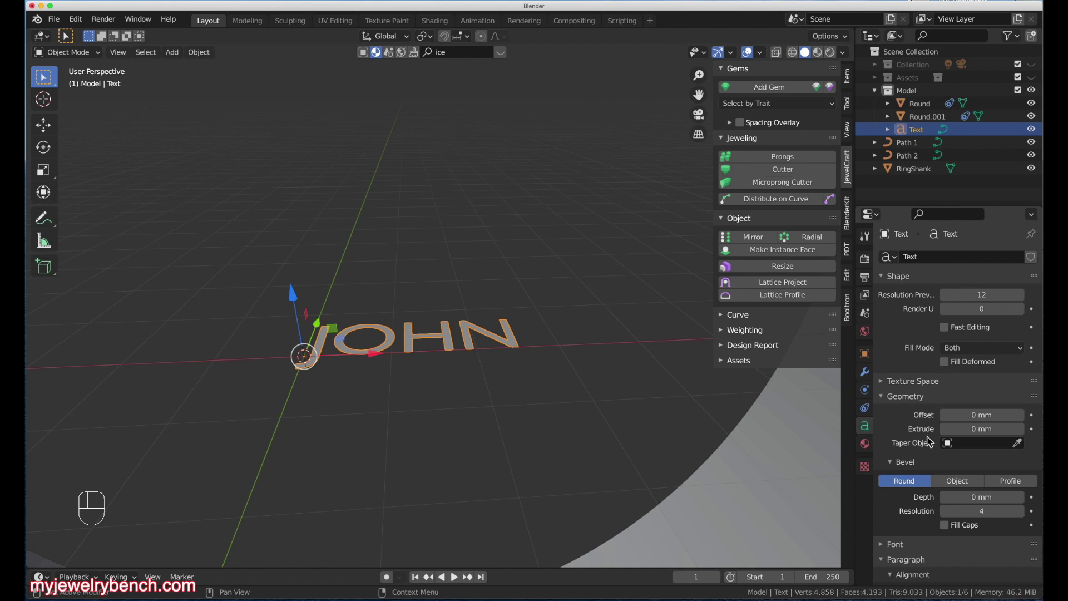
{"action": "left_click_drag", "start_coordinate": [949, 428], "coordinate": [963, 429]}
{"action": "scroll", "coordinate": [335, 327], "scroll_direction": "up", "scroll_amount": 4}
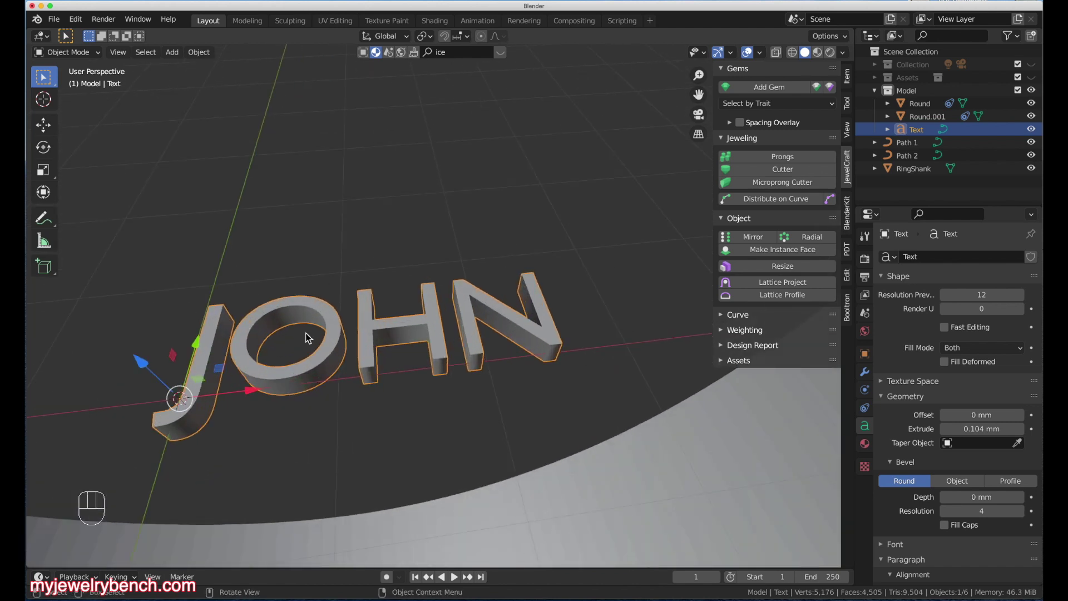
Step: Load RollerCoaster.otf from the Free Fonts folder as the text's regular font
{"action": "scroll", "coordinate": [916, 392], "scroll_direction": "down", "scroll_amount": 5}
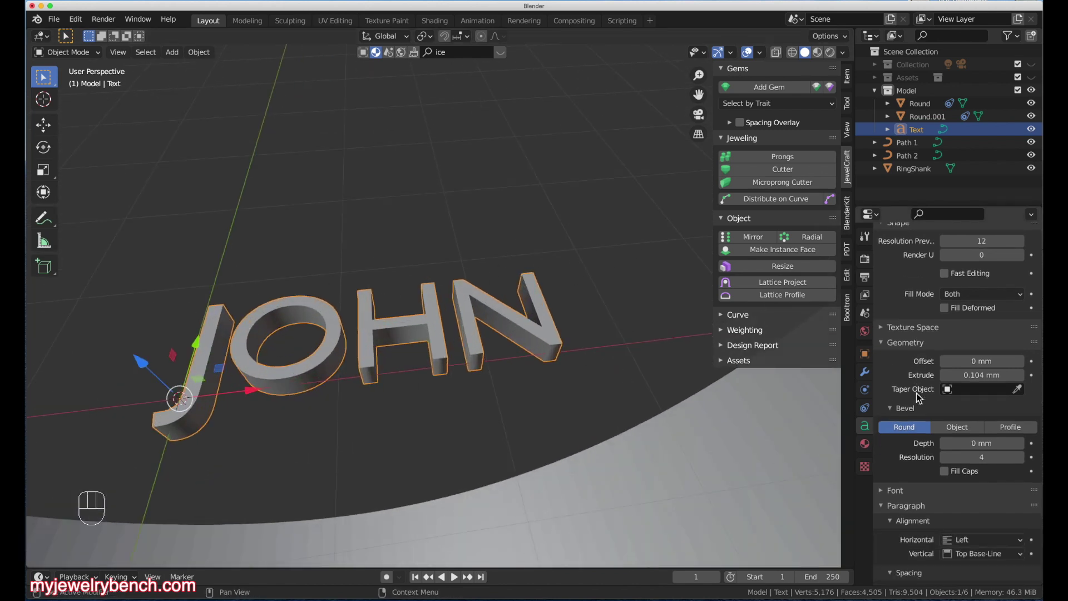
{"action": "left_click", "coordinate": [884, 457]}
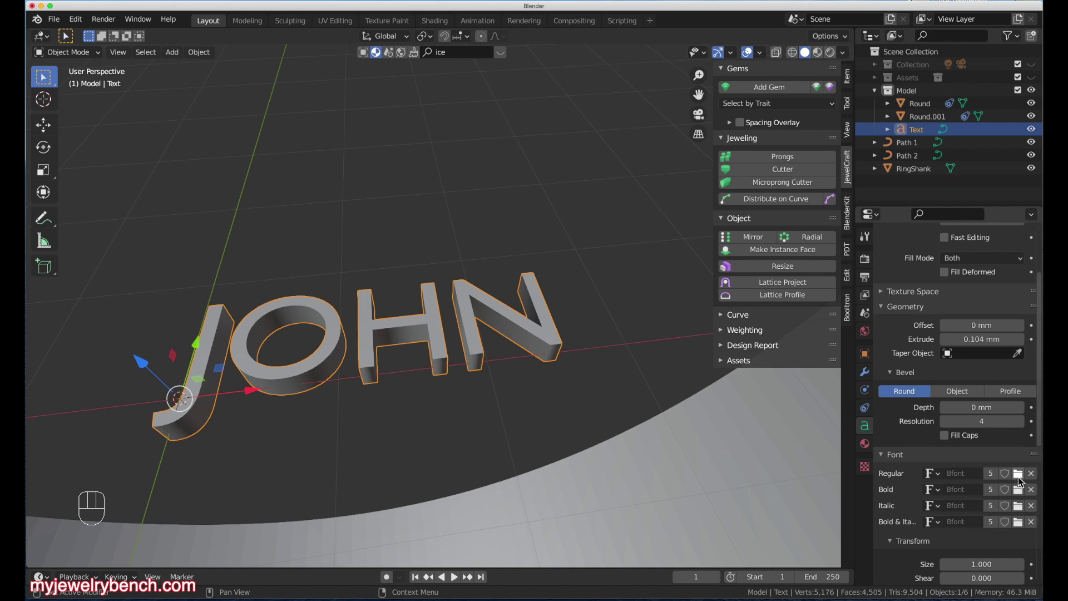
{"action": "left_click", "coordinate": [1017, 474]}
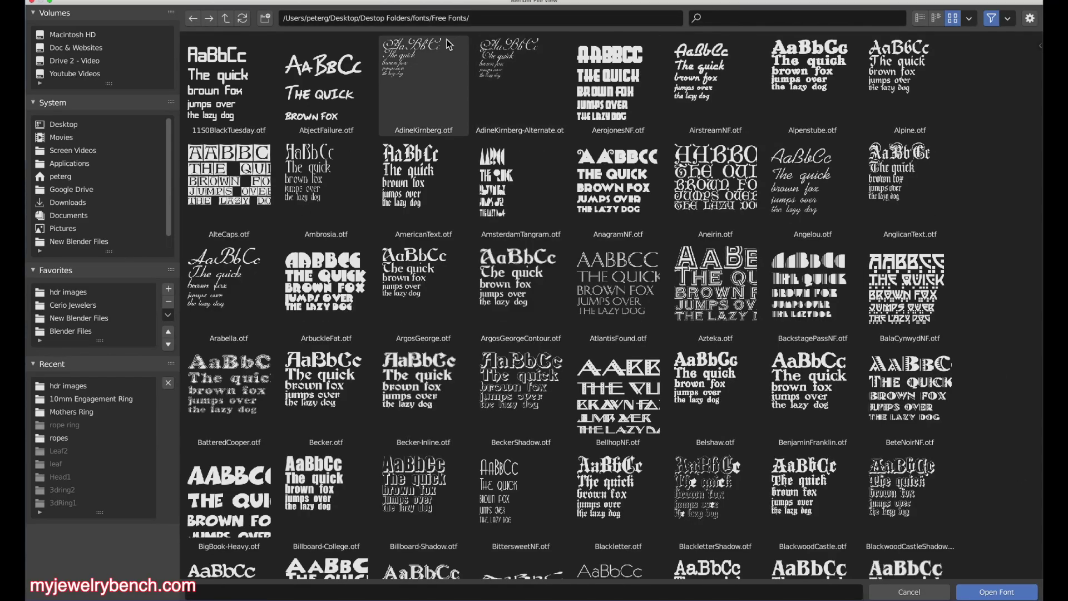
{"action": "scroll", "coordinate": [702, 269], "scroll_direction": "down", "scroll_amount": 5}
{"action": "scroll", "coordinate": [698, 268], "scroll_direction": "down", "scroll_amount": 10}
{"action": "scroll", "coordinate": [722, 286], "scroll_direction": "down", "scroll_amount": 4}
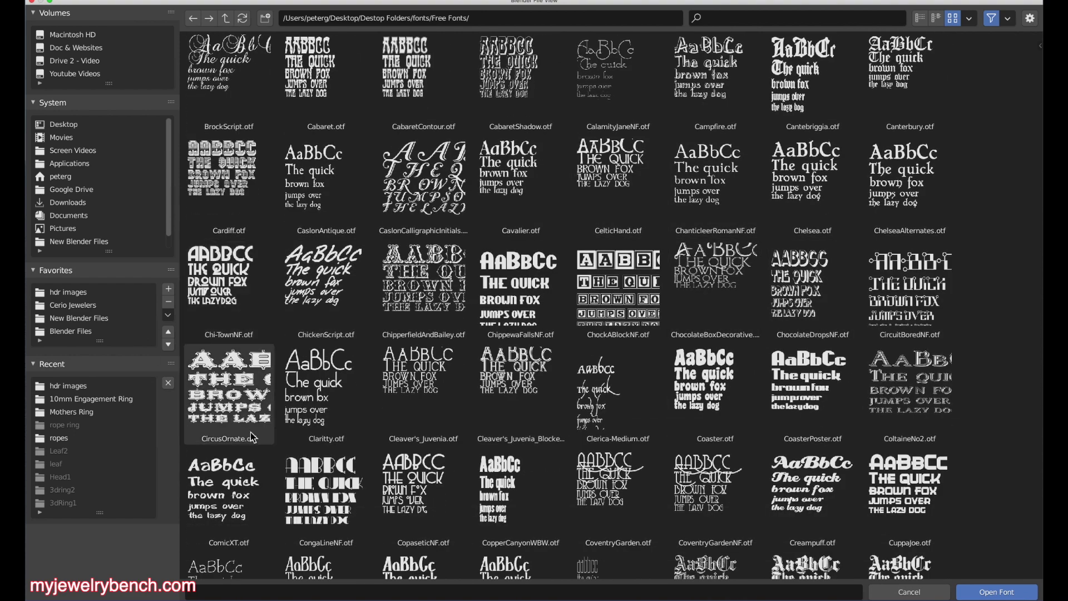
{"action": "scroll", "coordinate": [470, 366], "scroll_direction": "down", "scroll_amount": 20}
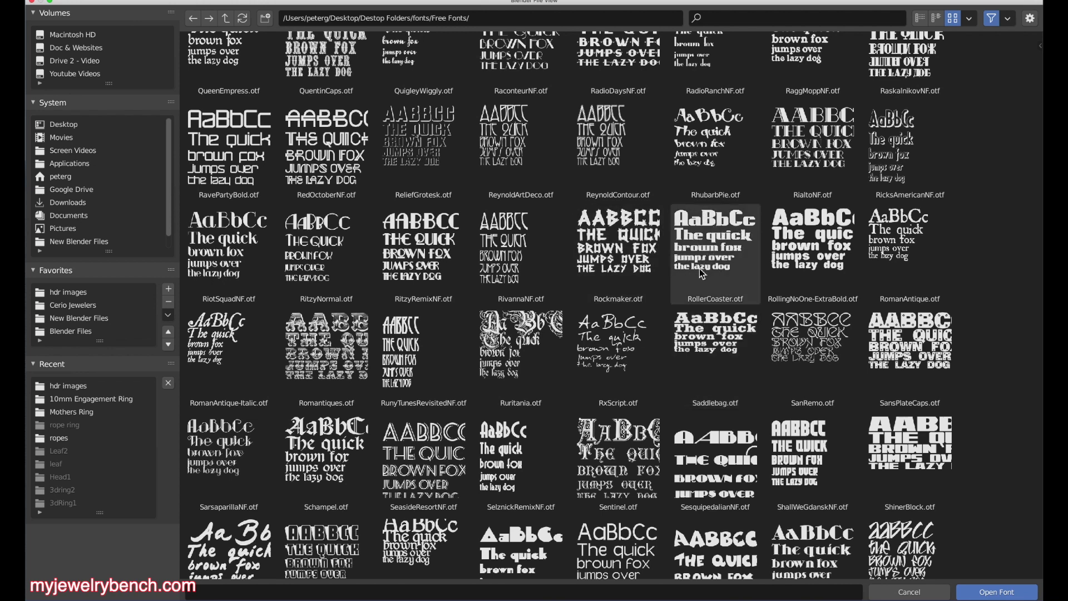
{"action": "left_click", "coordinate": [737, 232]}
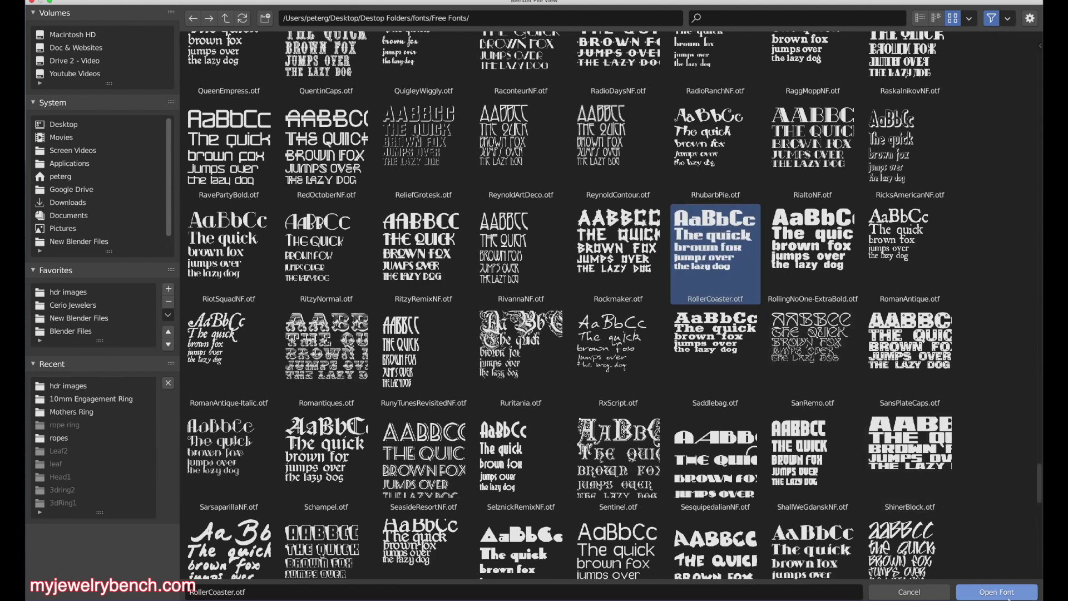
{"action": "left_click", "coordinate": [1001, 593]}
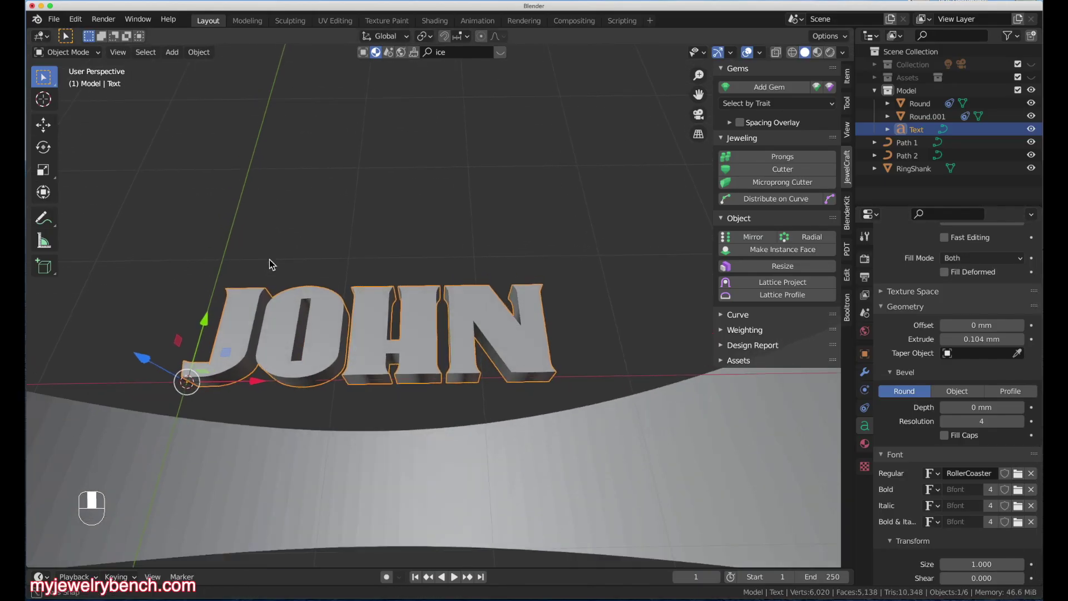
Step: Duplicate the text object and move the copy about 1.36 mm along Y, behind the original
{"action": "middle_click_drag", "start_coordinate": [269, 259], "coordinate": [362, 303]}
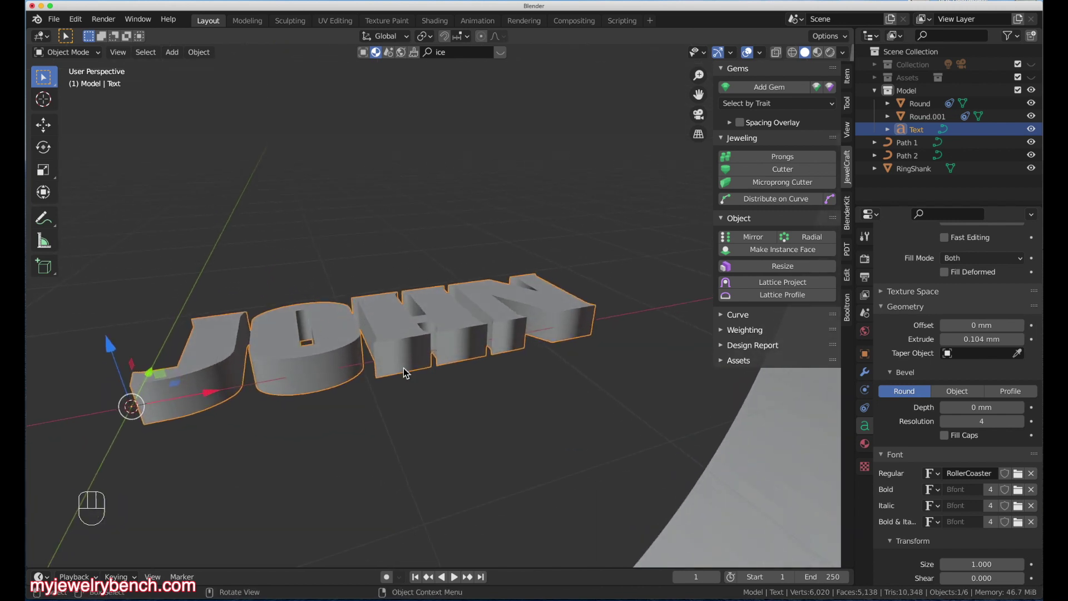
{"action": "middle_click_drag", "start_coordinate": [572, 349], "coordinate": [408, 258]}
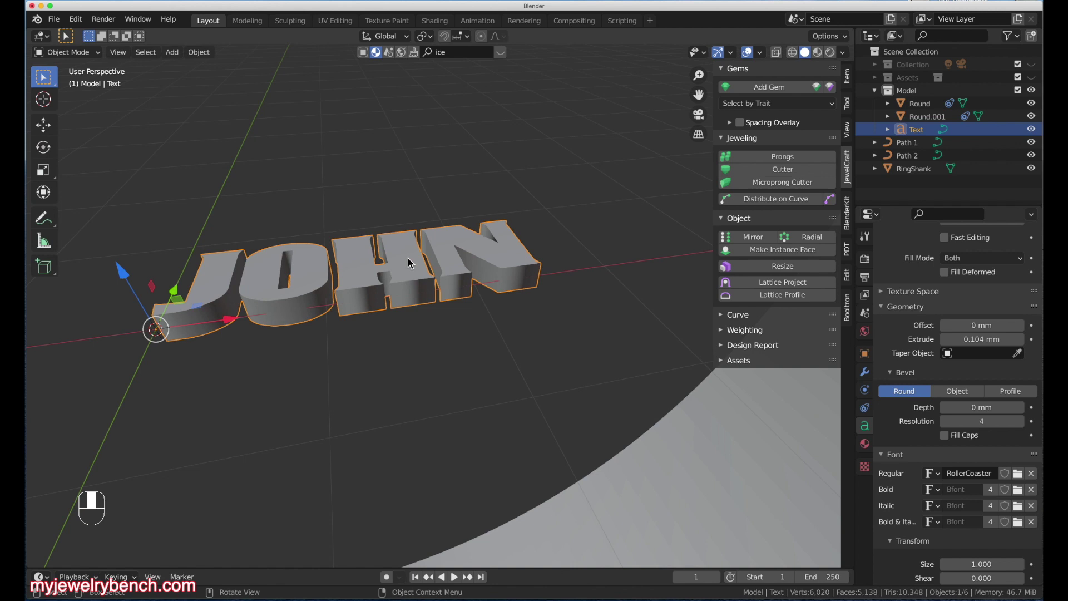
{"action": "key", "text": "shift"}
{"action": "key", "text": "shift+d"}
{"action": "key", "text": "Return"}
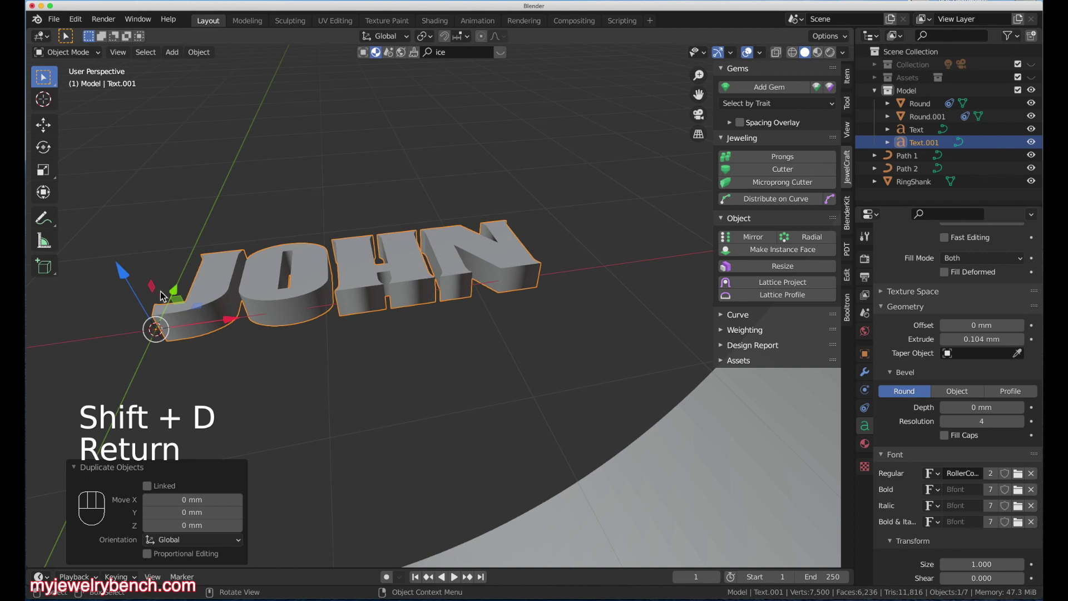
{"action": "left_click_drag", "start_coordinate": [168, 297], "coordinate": [205, 210]}
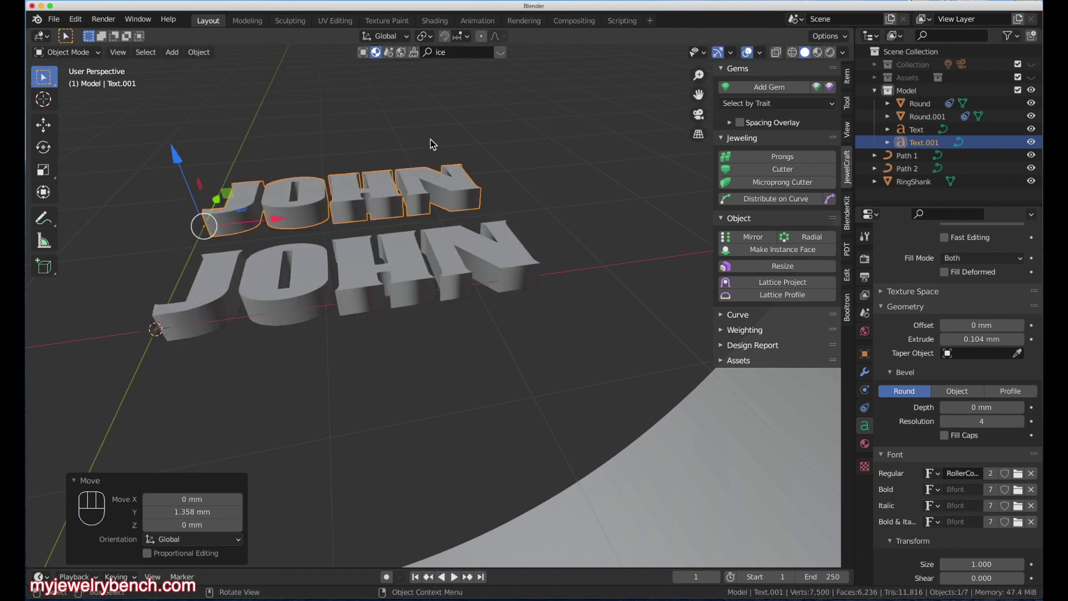
Step: Replace the duplicated text's wording with a second, five-letter first name in capitals
{"action": "key", "text": "Tab"}
{"action": "key", "text": "BackSpace"}
{"action": "key", "text": "BackSpace"}
{"action": "key", "text": "BackSpace"}
{"action": "key", "text": "BackSpace"}
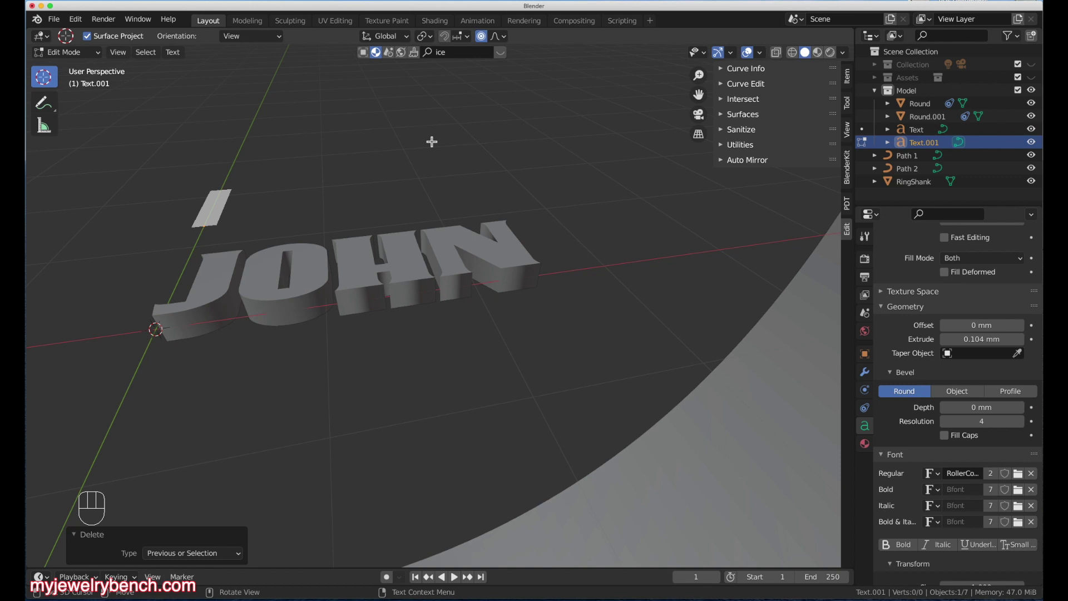
{"action": "type", "text": "WEN"}
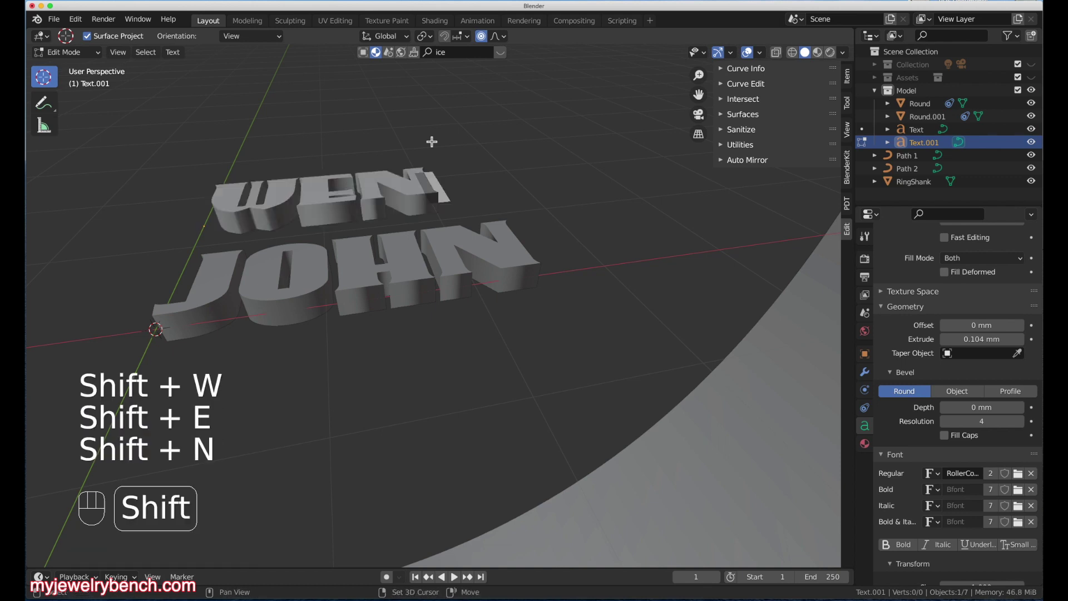
{"action": "type", "text": "DY"}
{"action": "key", "text": "Tab"}
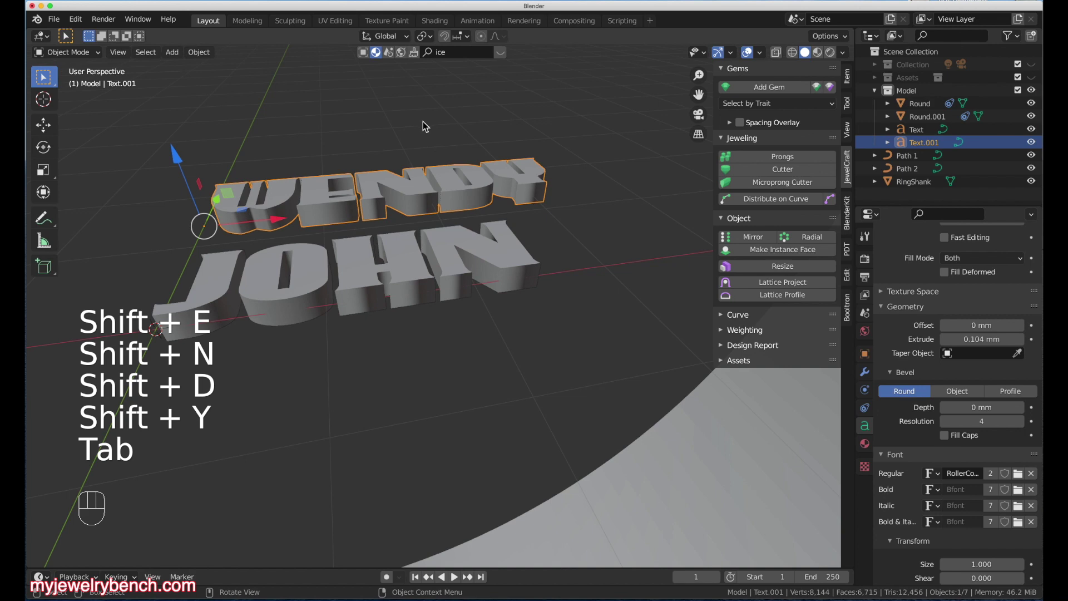
Step: Bring the duplicated text's Text on Curve setting into view
{"action": "middle_click_drag", "start_coordinate": [423, 121], "coordinate": [280, 272]}
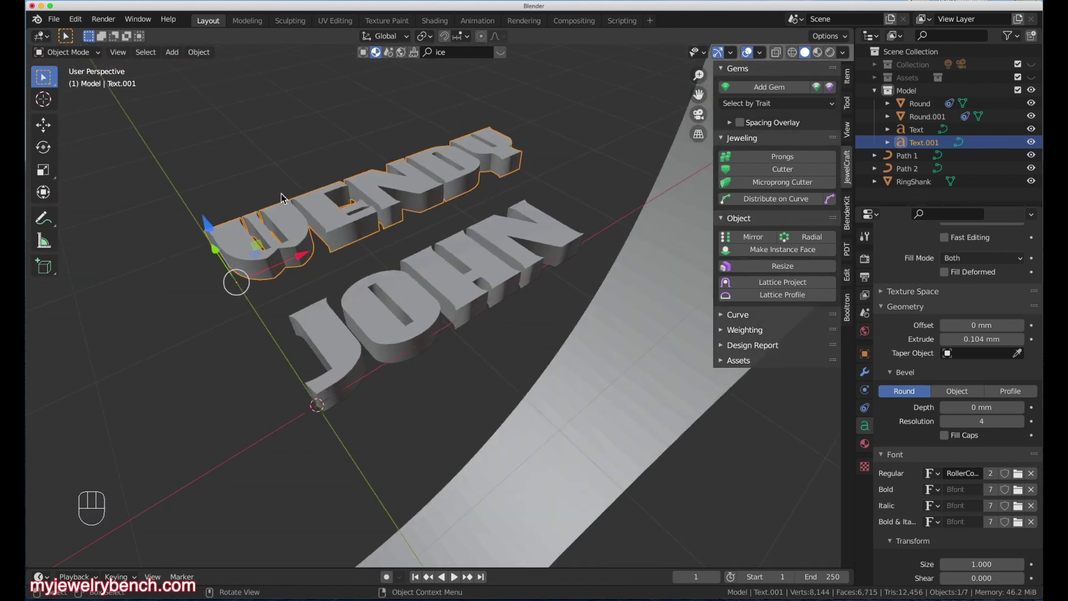
{"action": "middle_click_drag", "start_coordinate": [284, 193], "coordinate": [328, 218]}
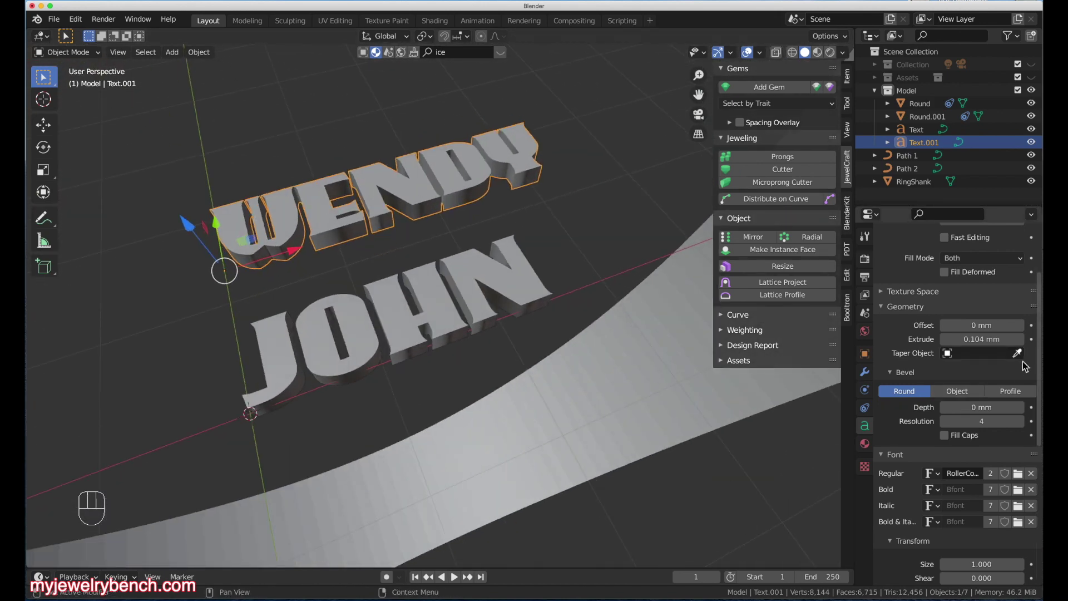
{"action": "scroll", "coordinate": [913, 482], "scroll_direction": "down", "scroll_amount": 5}
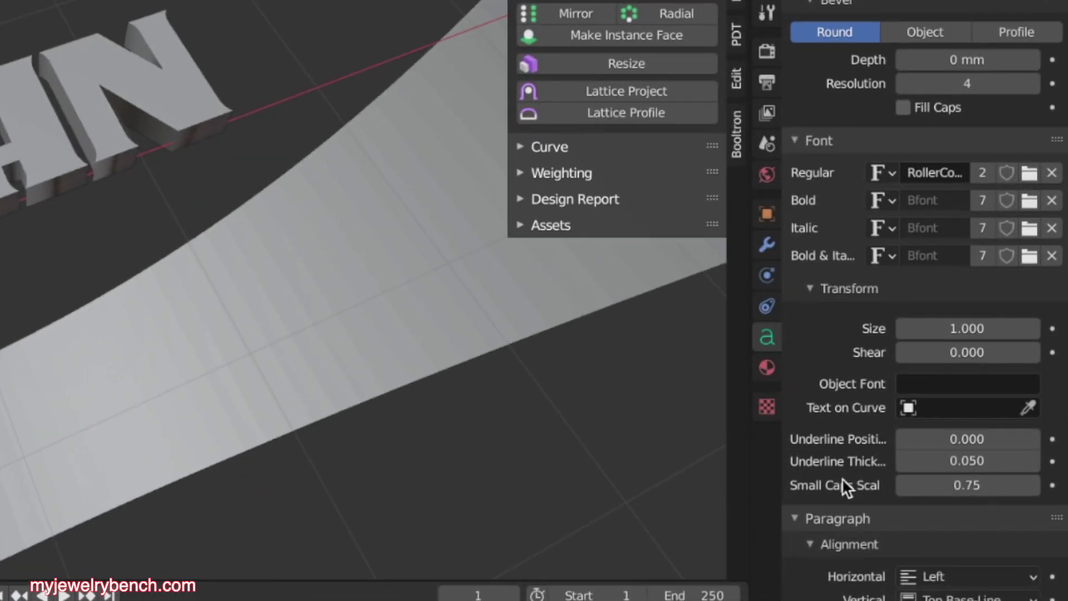
Step: Set the character spacing of both extruded name texts to 1.1
{"action": "scroll", "coordinate": [901, 545], "scroll_direction": "down", "scroll_amount": 3}
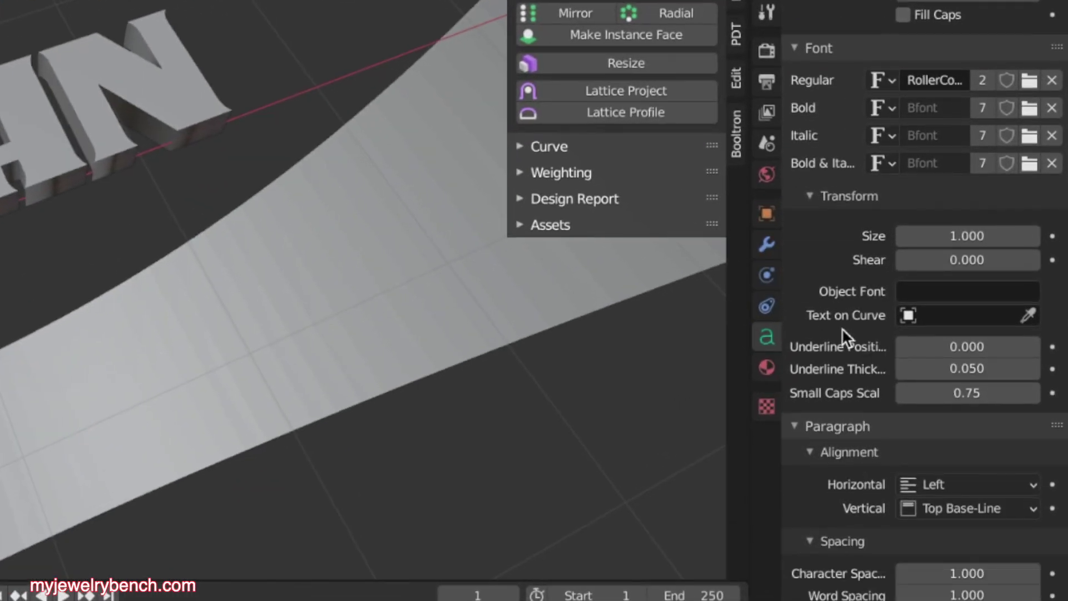
{"action": "scroll", "coordinate": [786, 404], "scroll_direction": "down", "scroll_amount": 3}
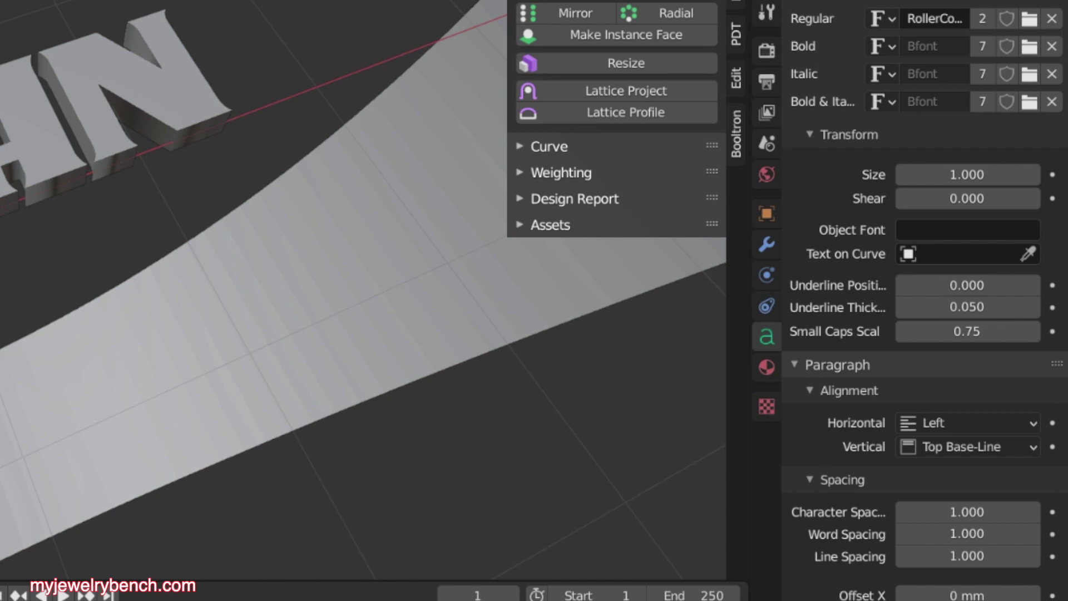
{"action": "left_click", "coordinate": [1032, 512]}
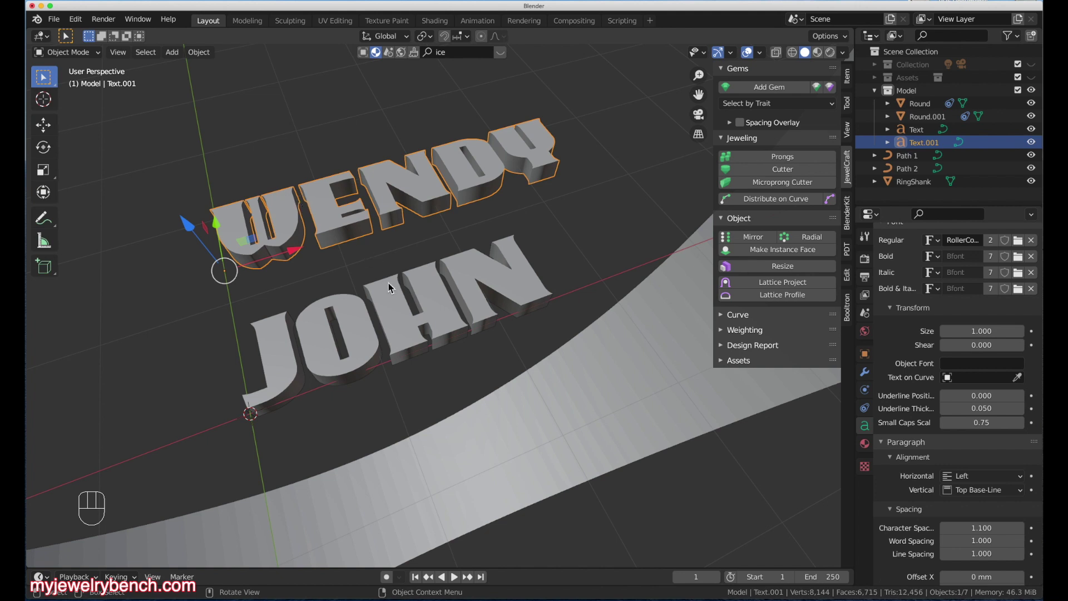
{"action": "left_click", "coordinate": [389, 309]}
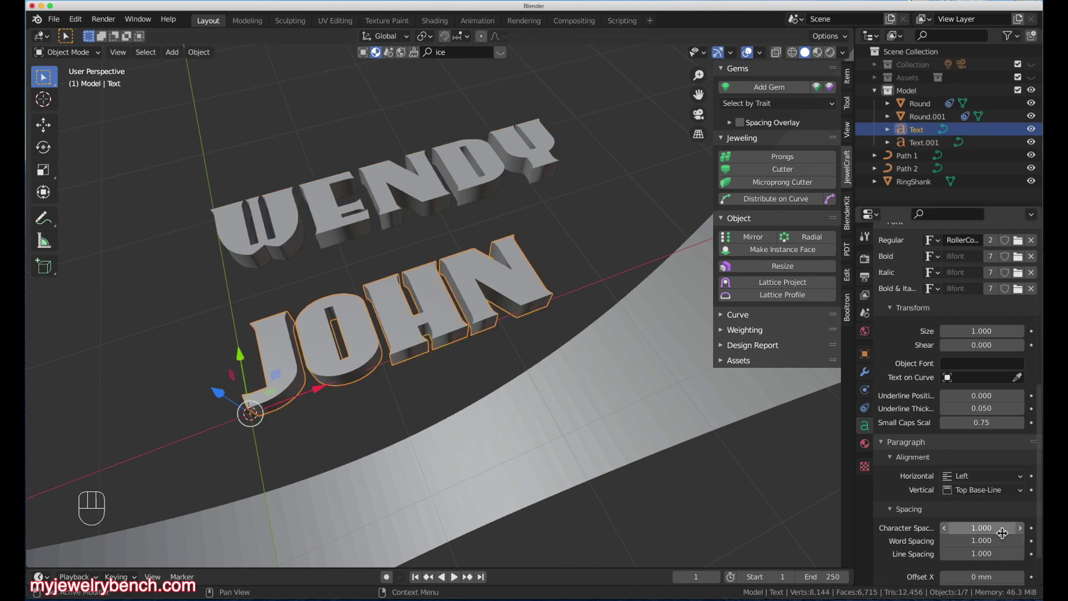
{"action": "left_click", "coordinate": [1021, 527]}
Step: Set the four-letter name text's preview resolution to 36 and its bevel resolution to 7
{"action": "middle_click_drag", "start_coordinate": [213, 165], "coordinate": [195, 140]}
{"action": "middle_click_drag", "start_coordinate": [208, 221], "coordinate": [245, 220]}
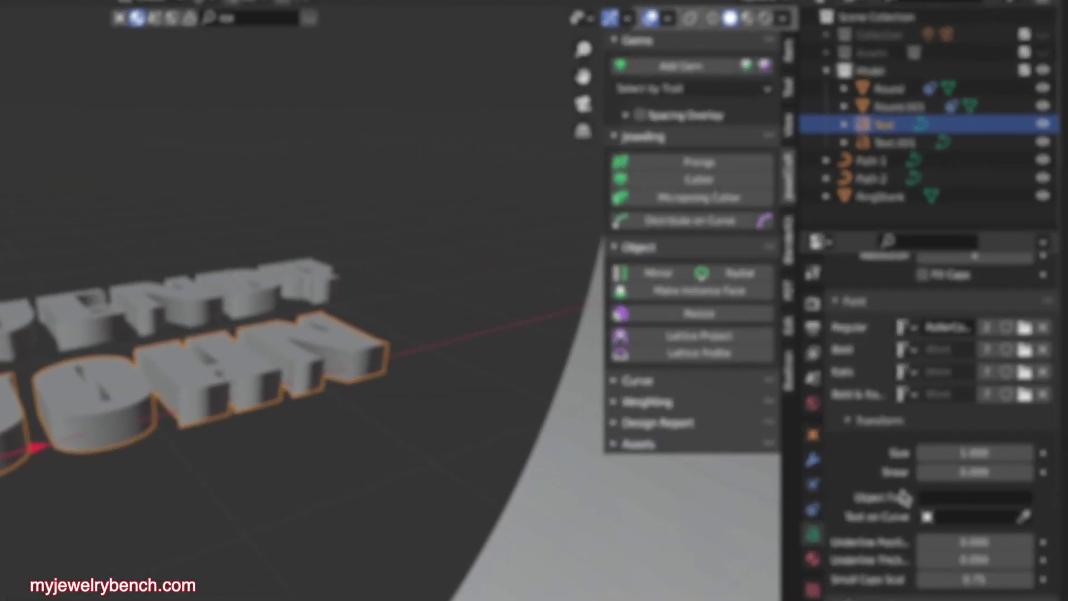
{"action": "scroll", "coordinate": [904, 496], "scroll_direction": "up", "scroll_amount": 15}
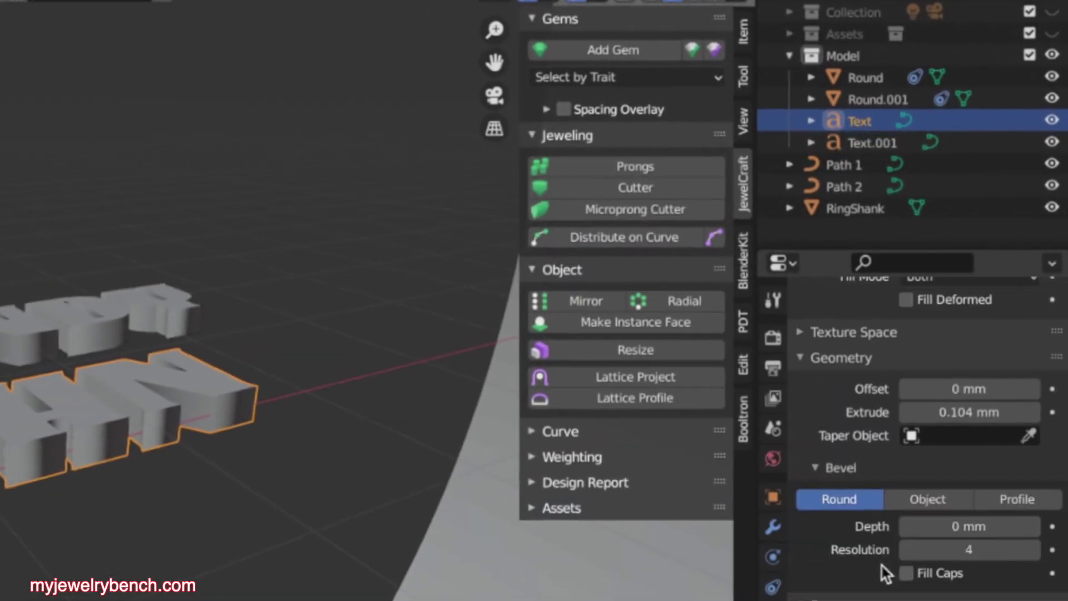
{"action": "left_click", "coordinate": [977, 405]}
{"action": "type", "text": "36"}
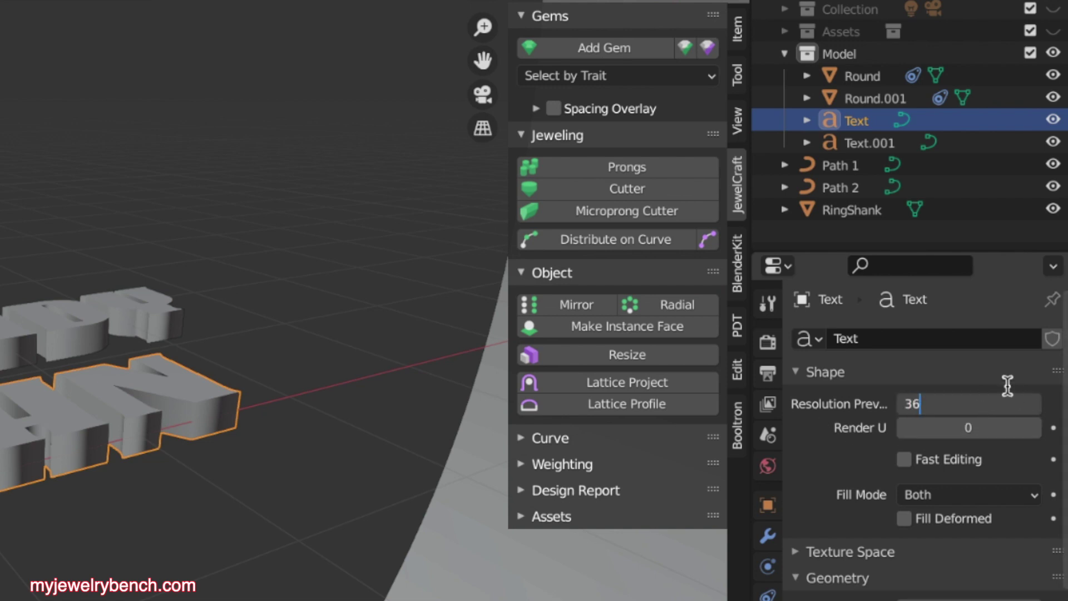
{"action": "key", "text": "Return"}
{"action": "scroll", "coordinate": [1004, 284], "scroll_direction": "down", "scroll_amount": 3}
Step: Set the four-letter text's origin to its center of mass (volume) and snap the text to the 3D cursor
{"action": "middle_click_drag", "start_coordinate": [329, 348], "coordinate": [422, 346]}
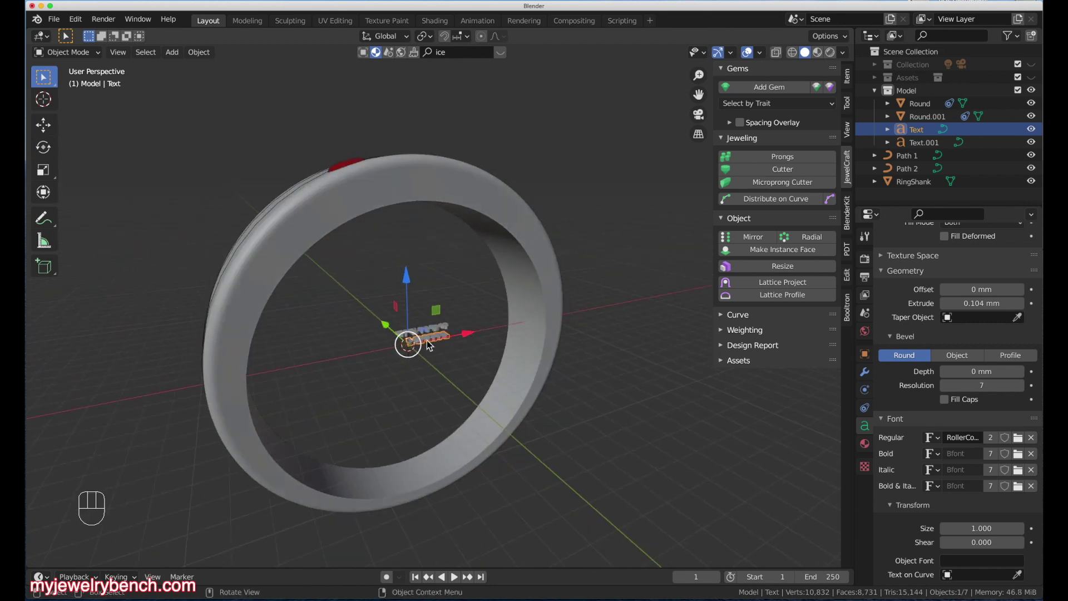
{"action": "scroll", "coordinate": [433, 342], "scroll_direction": "up", "scroll_amount": 6}
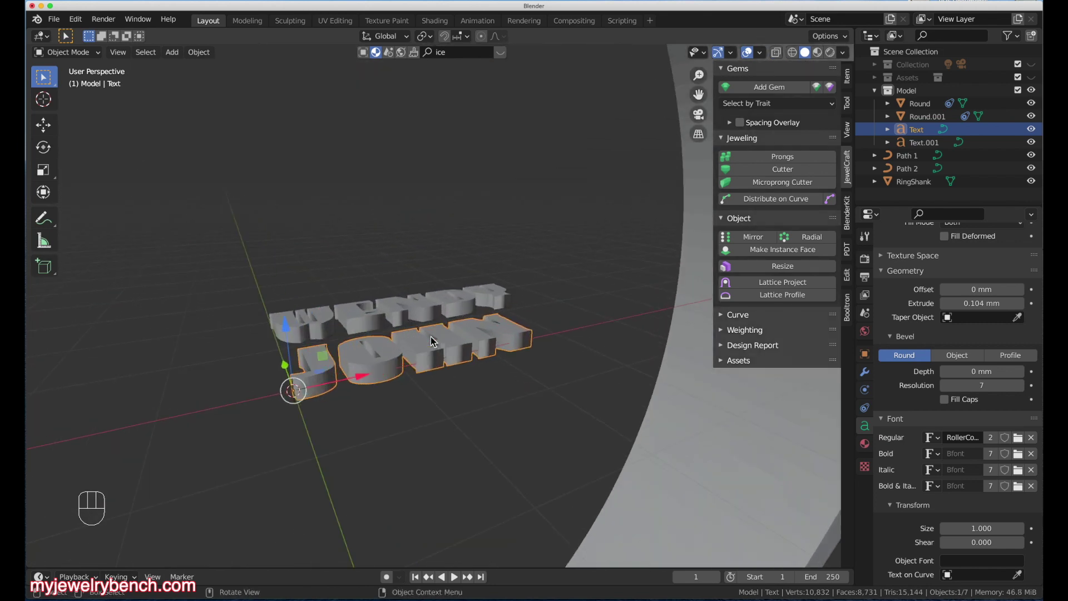
{"action": "right_click", "coordinate": [433, 340]}
{"action": "mouse_move", "coordinate": [390, 361]}
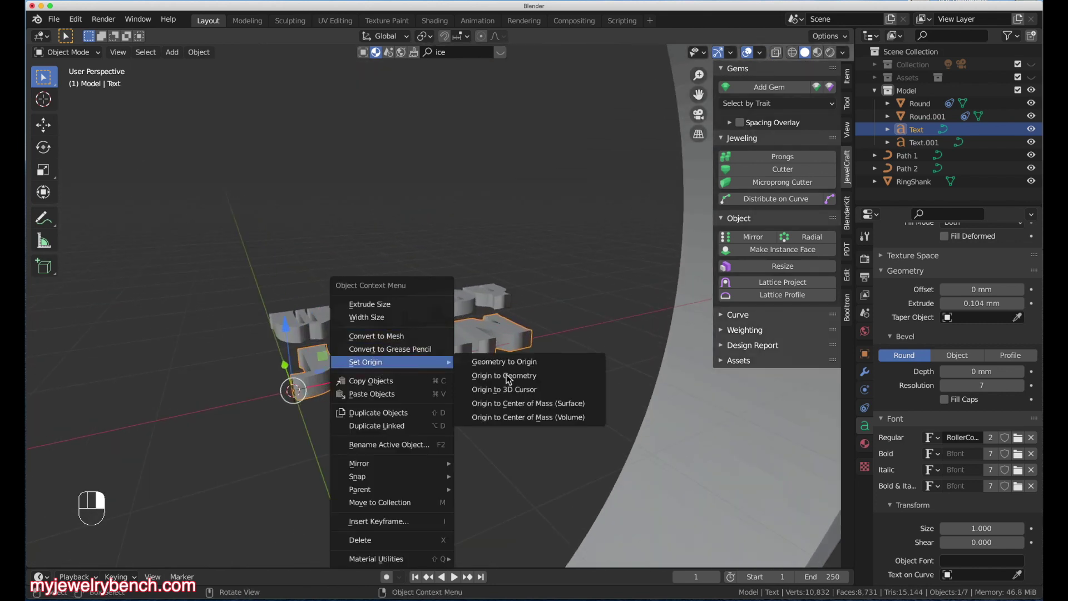
{"action": "left_click", "coordinate": [550, 417]}
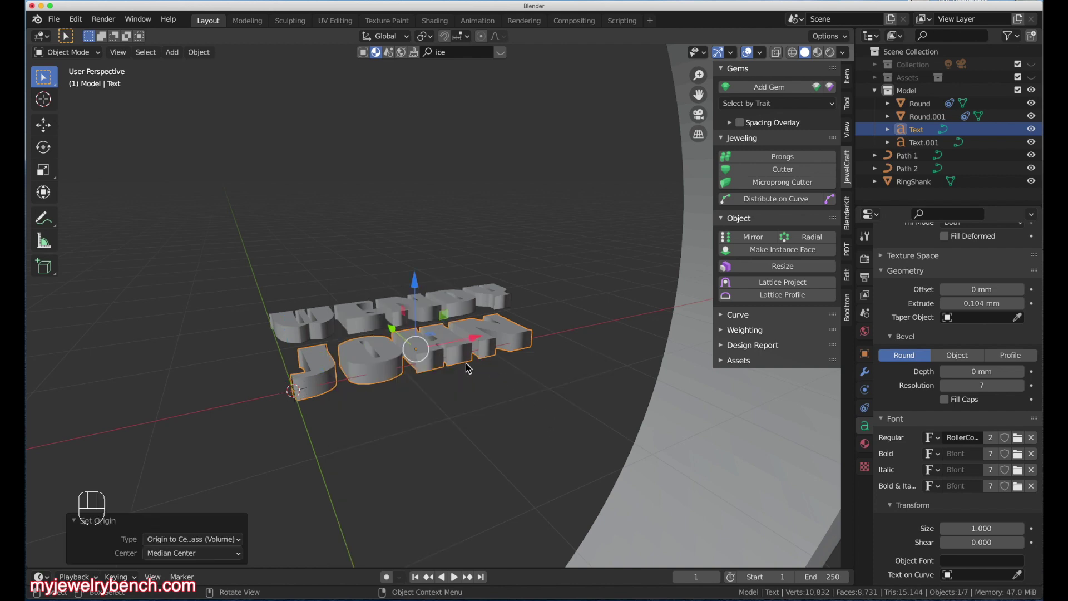
{"action": "key", "text": "shift+s"}
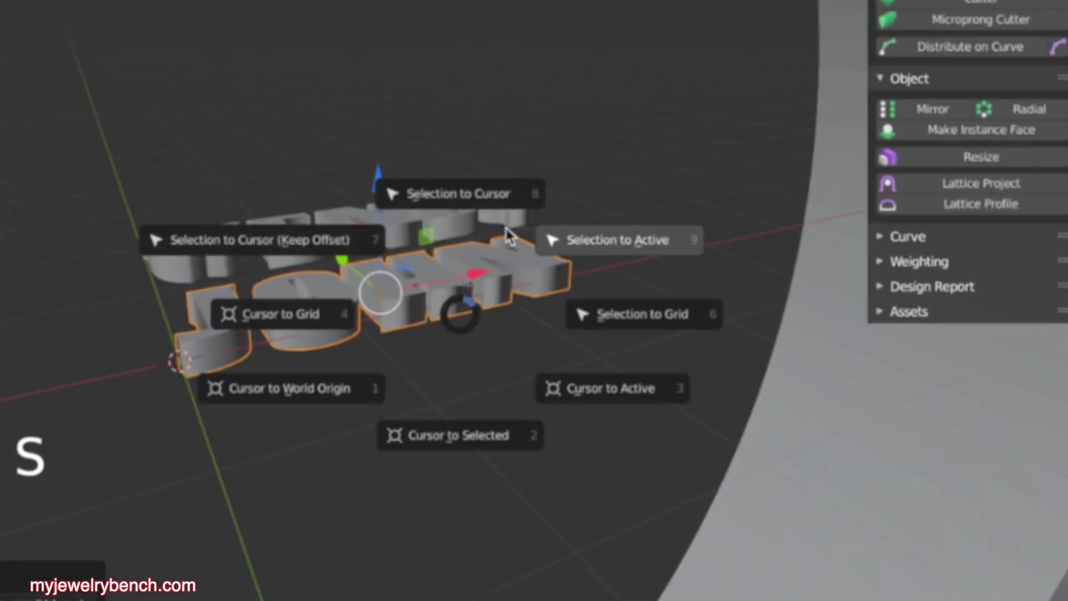
{"action": "left_click", "coordinate": [451, 182]}
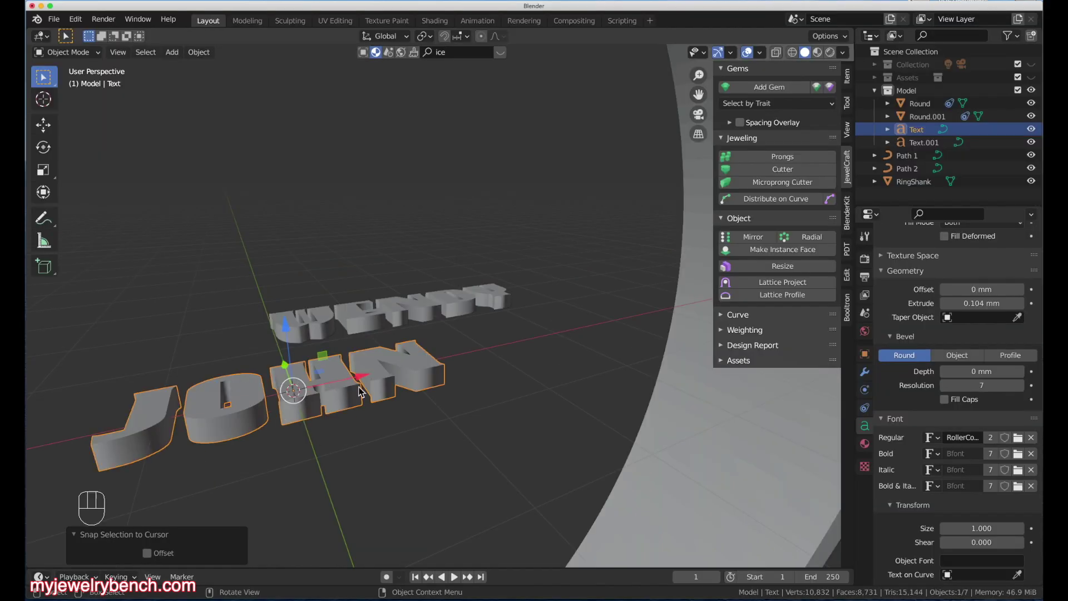
Step: Set the five-letter text's origin to its center of mass (volume) and snap the text to the 3D cursor
{"action": "left_click", "coordinate": [415, 304]}
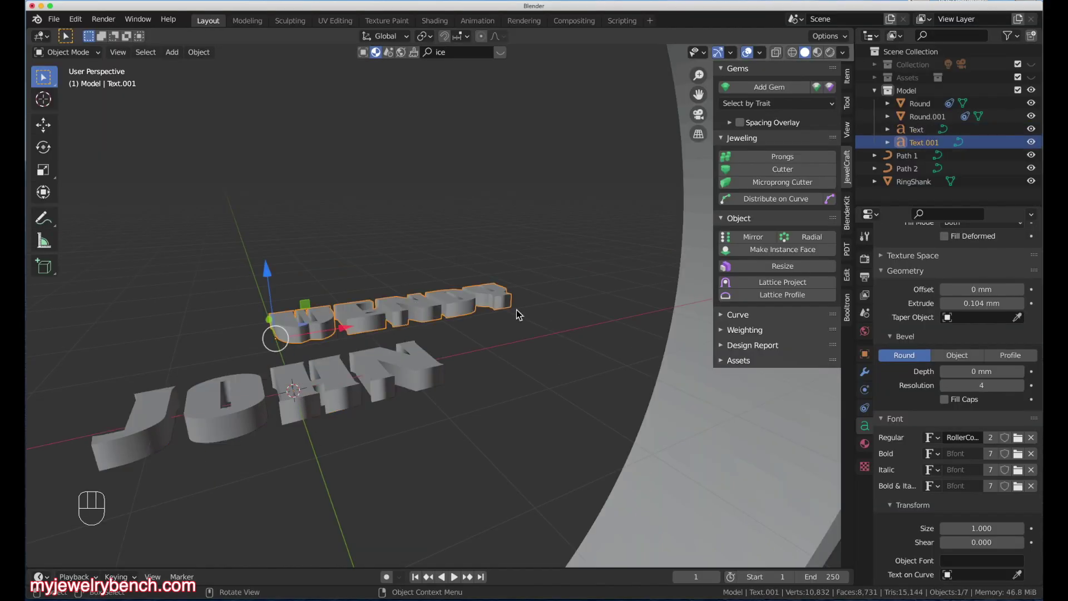
{"action": "right_click", "coordinate": [412, 301]}
{"action": "mouse_move", "coordinate": [414, 305]}
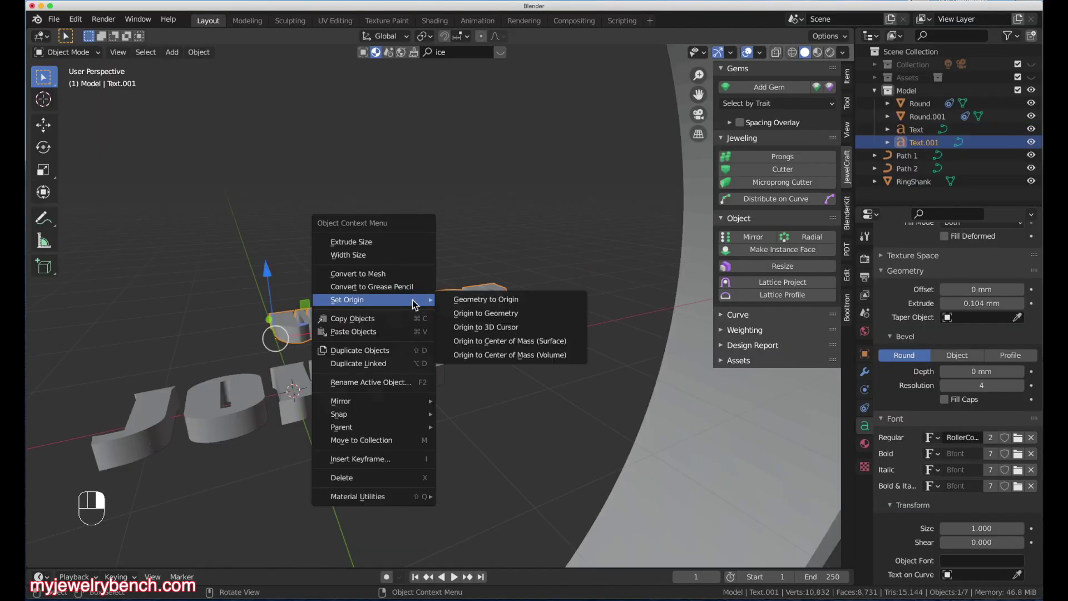
{"action": "left_click", "coordinate": [505, 359]}
{"action": "key", "text": "shift+s"}
{"action": "left_click", "coordinate": [376, 264]}
Step: Examine the ring, its two gems and the centred name texts from several angles
{"action": "scroll", "coordinate": [374, 389], "scroll_direction": "down", "scroll_amount": 4}
{"action": "middle_click_drag", "start_coordinate": [374, 388], "coordinate": [349, 393]}
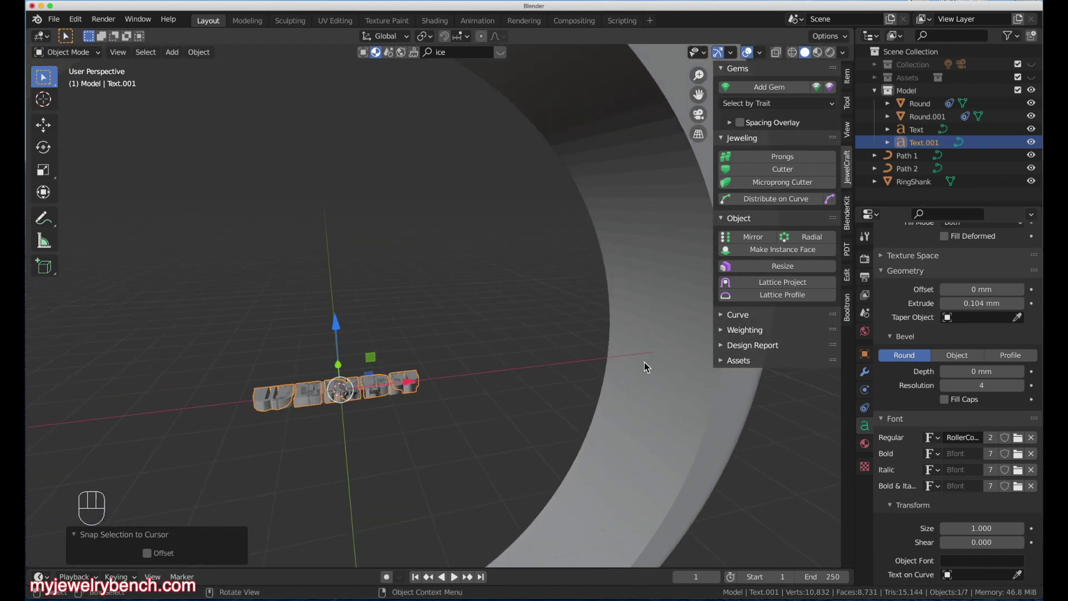
{"action": "scroll", "coordinate": [342, 366], "scroll_direction": "down", "scroll_amount": 2}
{"action": "scroll", "coordinate": [394, 332], "scroll_direction": "down", "scroll_amount": 2}
{"action": "middle_click_drag", "start_coordinate": [394, 332], "coordinate": [306, 439]}
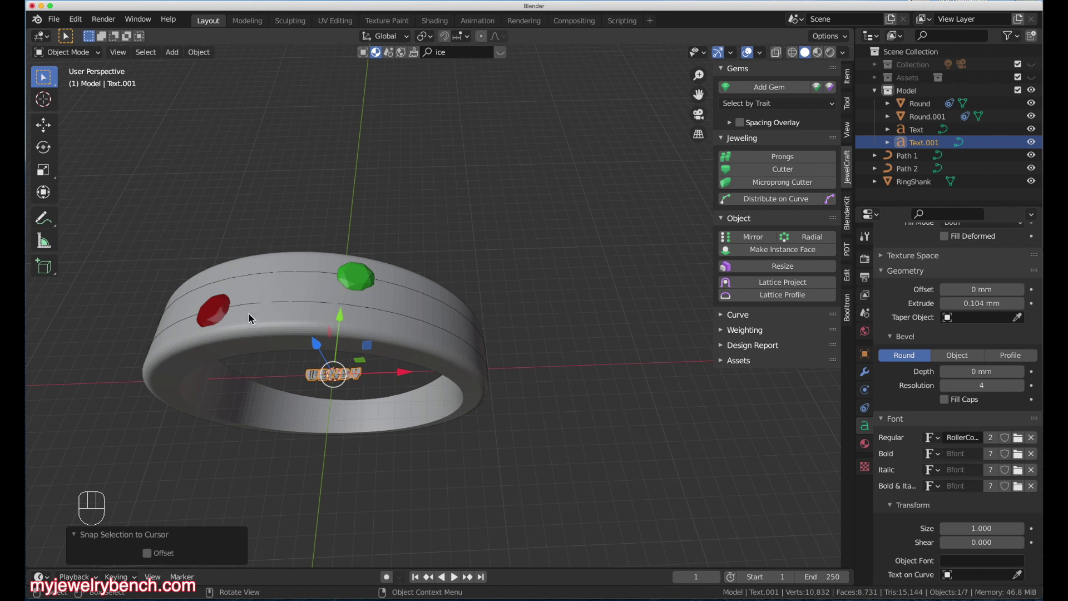
{"action": "middle_click_drag", "start_coordinate": [361, 366], "coordinate": [459, 340]}
{"action": "scroll", "coordinate": [384, 390], "scroll_direction": "up", "scroll_amount": 2}
{"action": "mouse_move", "coordinate": [436, 294]}
{"action": "middle_mouse_down"}
{"action": "mouse_move", "coordinate": [435, 318]}
{"action": "mouse_move", "coordinate": [439, 303]}
{"action": "middle_mouse_up"}
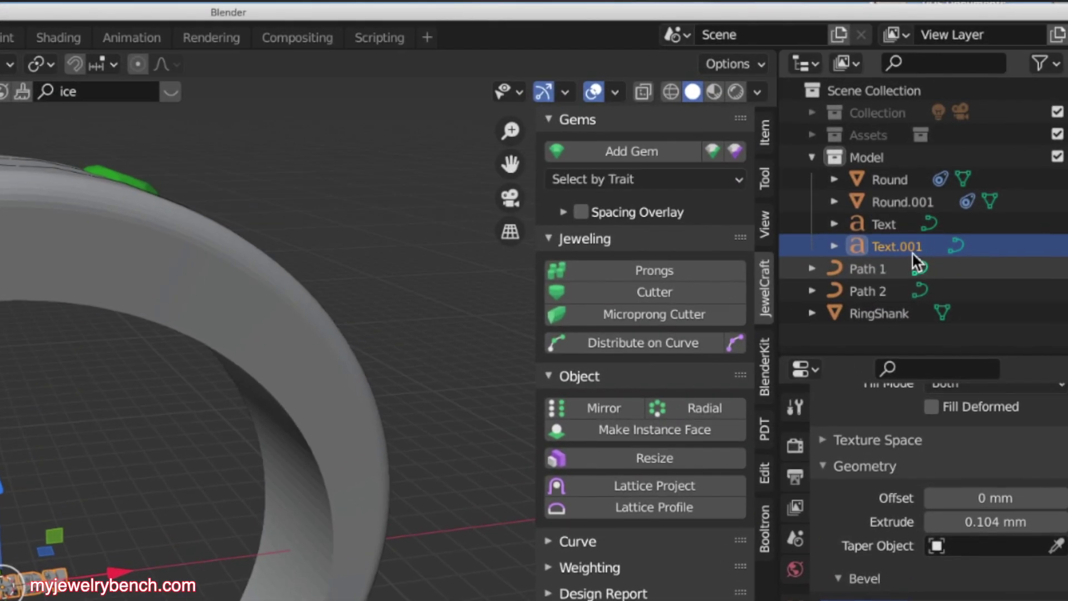
Step: Rename each of the two text objects to "txt" followed by the first name it spells
{"action": "double_click", "coordinate": [928, 143]}
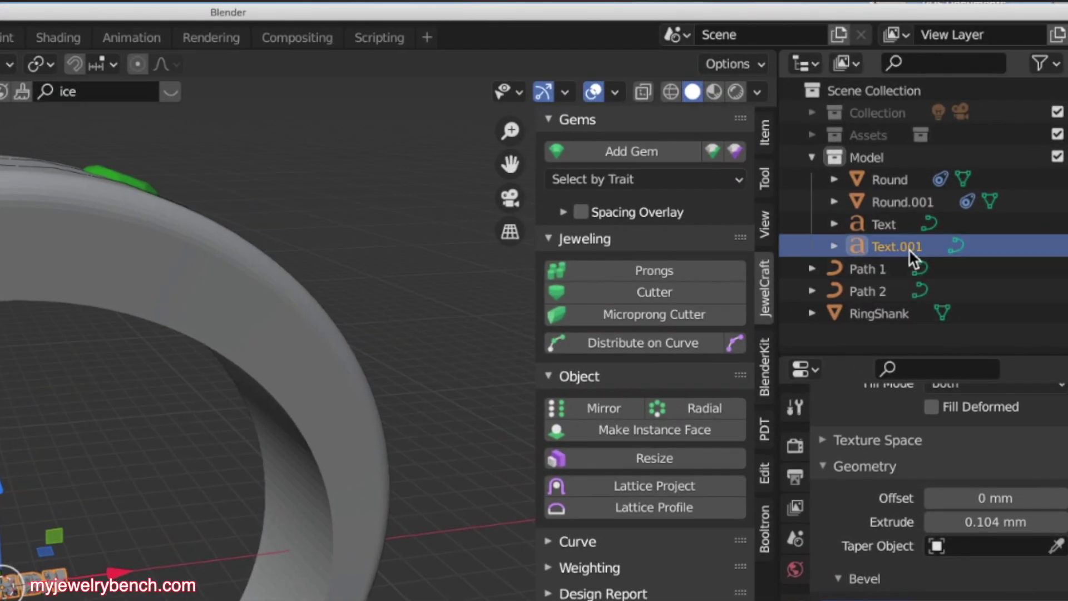
{"action": "type", "text": "txtWendy"}
{"action": "key", "text": "Return"}
{"action": "double_click", "coordinate": [888, 223]}
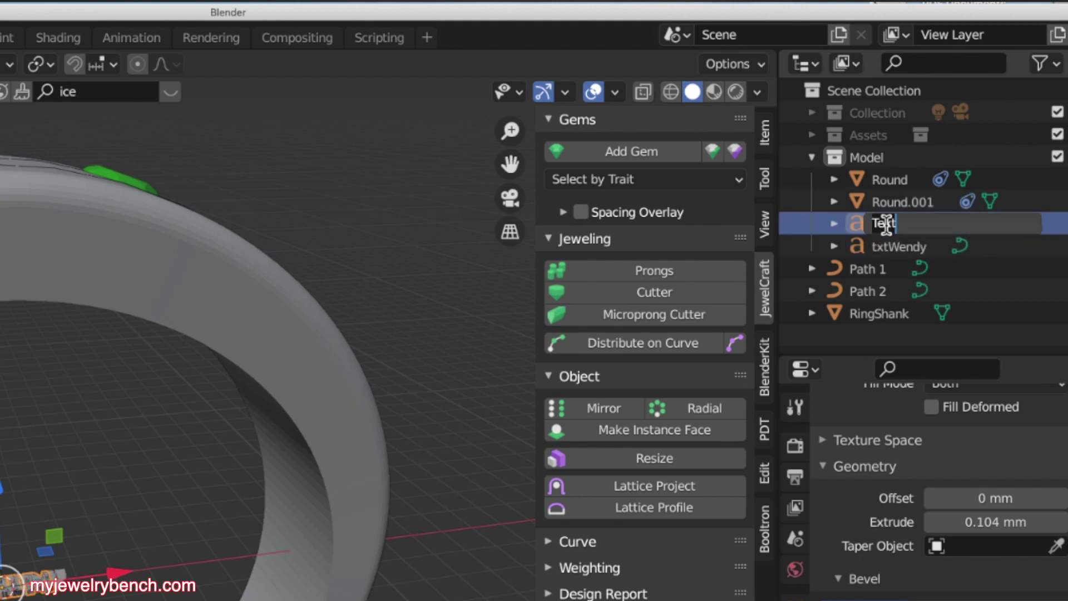
{"action": "type", "text": "txtJohn"}
{"action": "key", "text": "Return"}
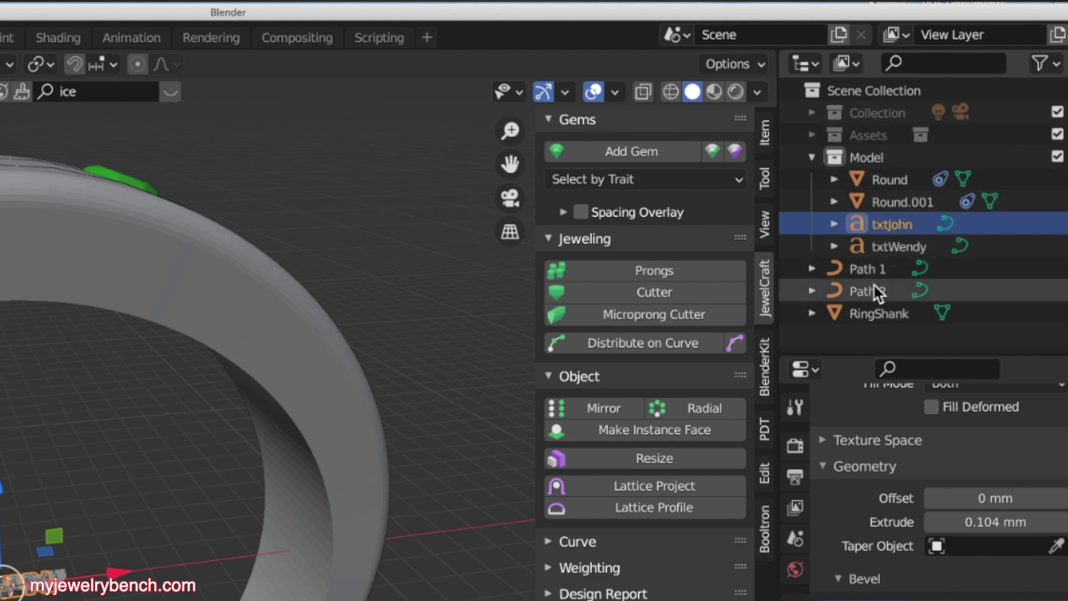
Step: Rename the green gem object as Emerald and the red gem object as Ruby
{"action": "double_click", "coordinate": [912, 203]}
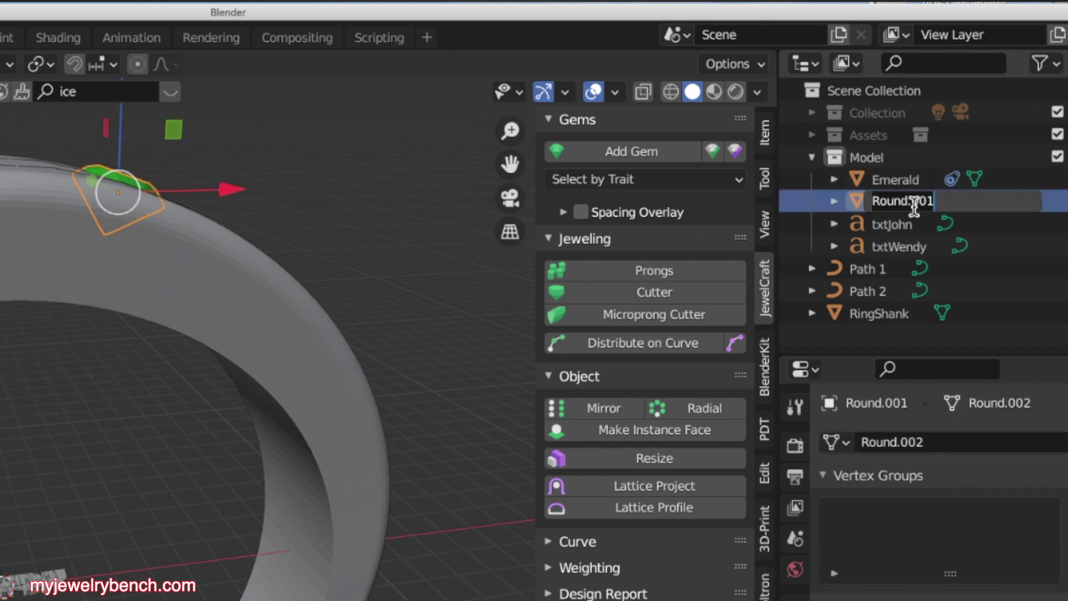
{"action": "type", "text": "Emerald"}
{"action": "key", "text": "Return"}
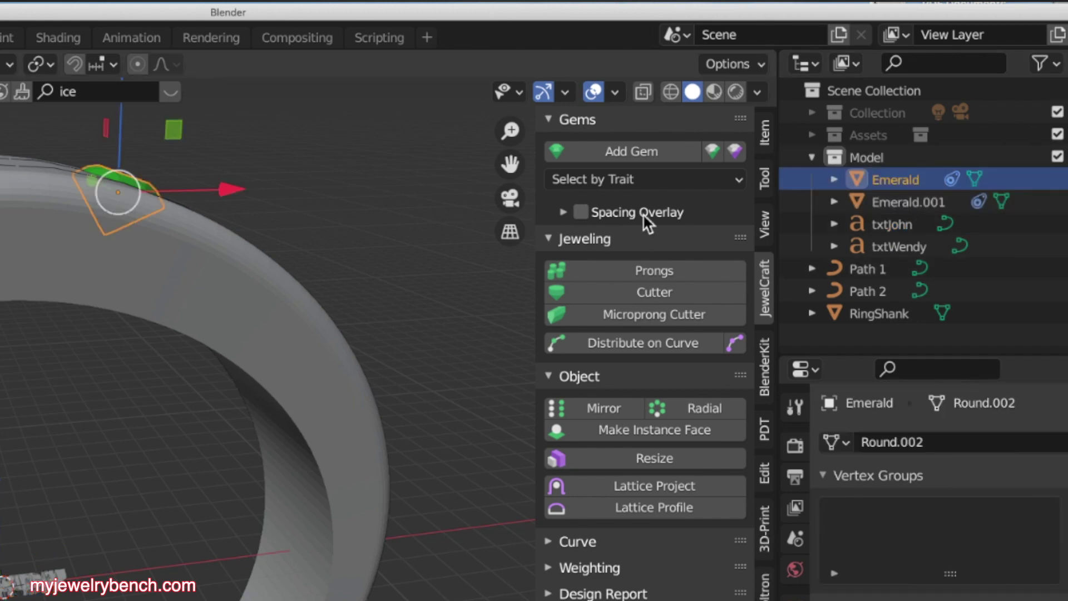
{"action": "left_click", "coordinate": [895, 205]}
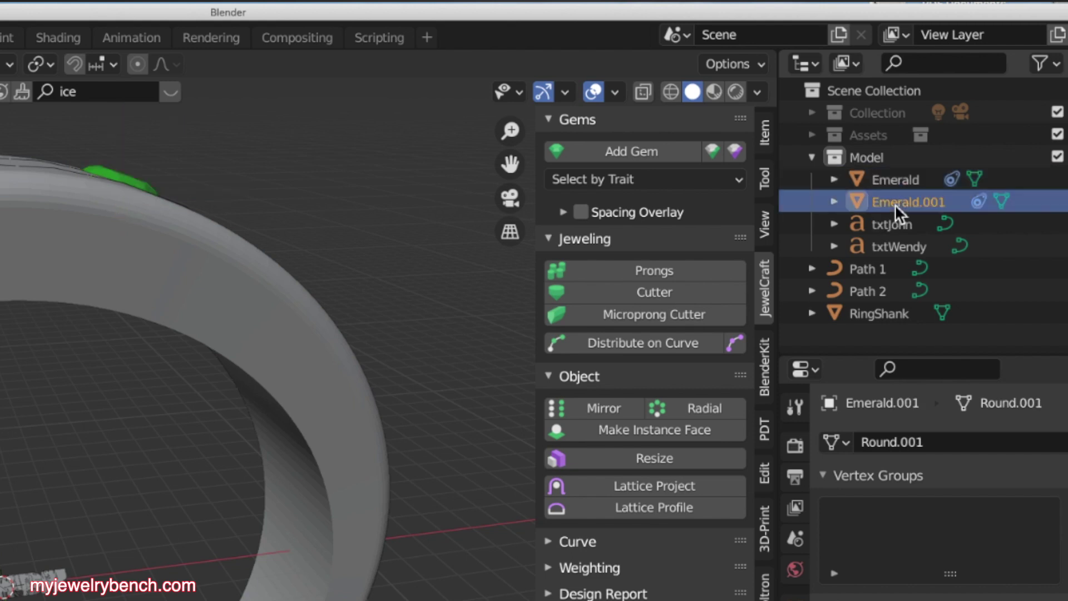
{"action": "double_click", "coordinate": [895, 203]}
{"action": "type", "text": "Ruby"}
{"action": "key", "text": "Return"}
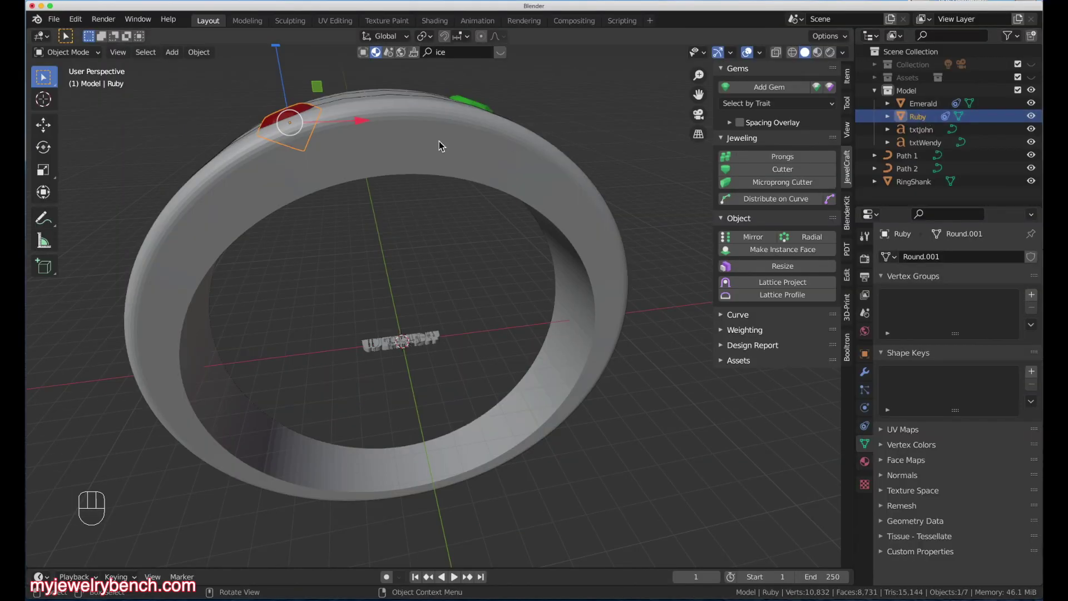
Step: Select the four-letter text object and inspect the ring band and the gem positions around it from several angles
{"action": "middle_click_drag", "start_coordinate": [438, 141], "coordinate": [421, 207]}
{"action": "scroll", "coordinate": [389, 118], "scroll_direction": "up", "scroll_amount": 2}
{"action": "scroll", "coordinate": [376, 234], "scroll_direction": "down", "scroll_amount": 4}
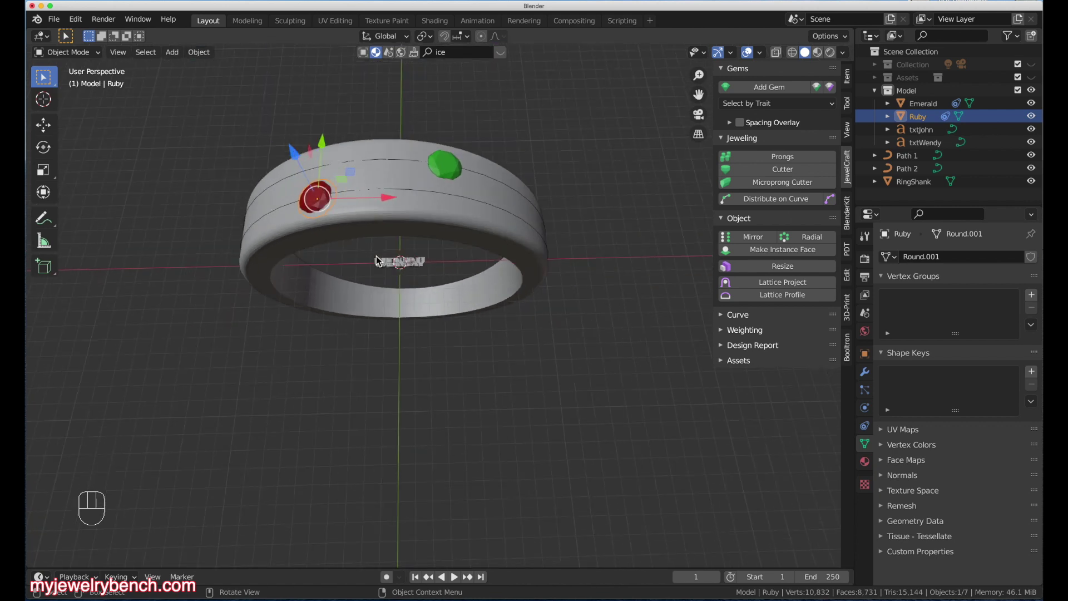
{"action": "middle_click_drag", "start_coordinate": [376, 256], "coordinate": [388, 196]}
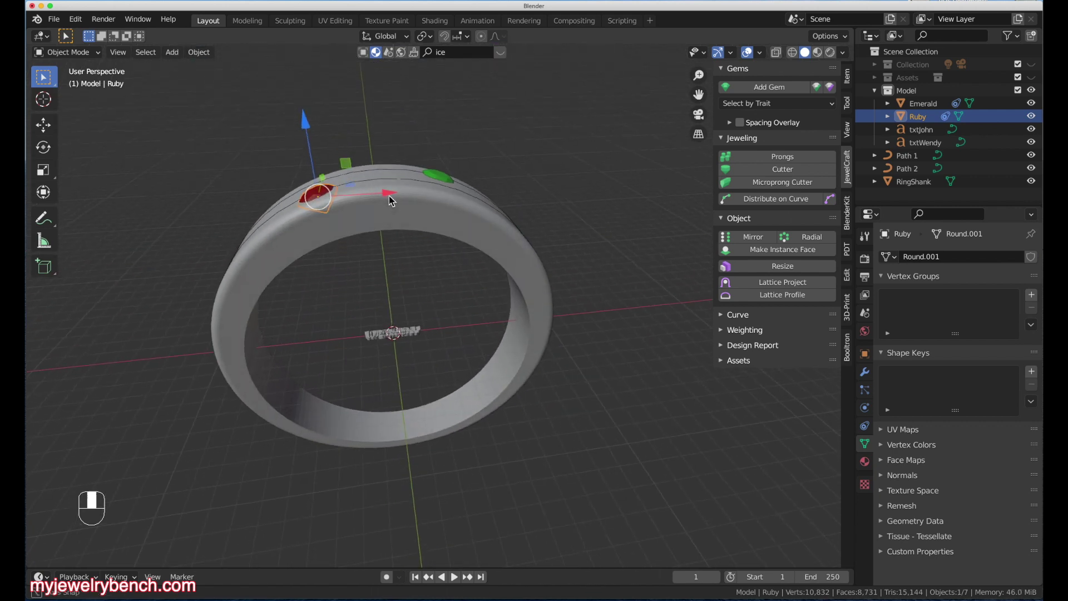
{"action": "left_click", "coordinate": [926, 131]}
{"action": "middle_click_drag", "start_coordinate": [378, 331], "coordinate": [451, 307]}
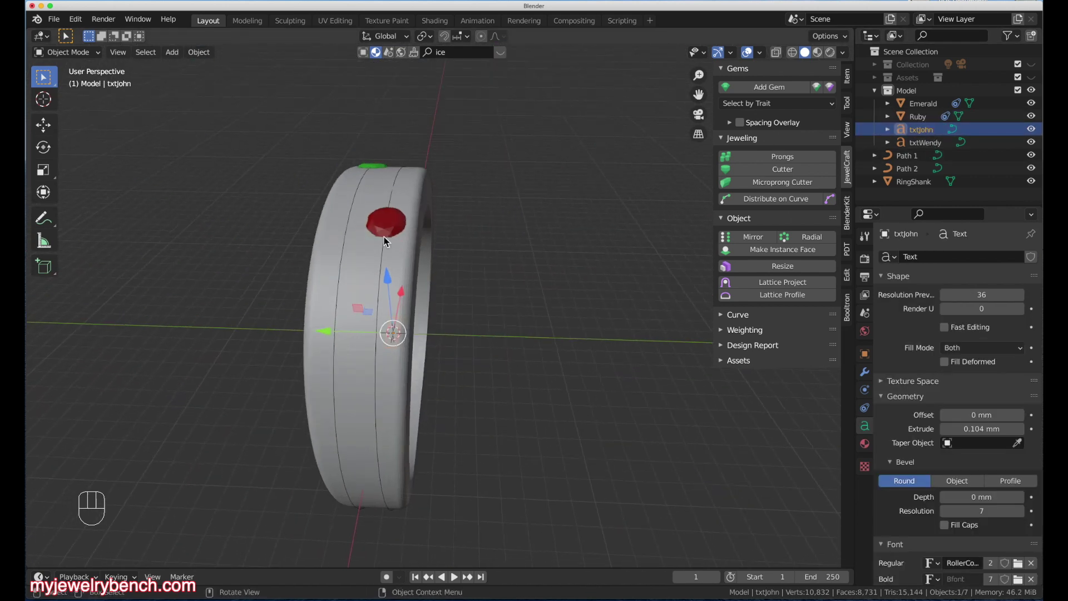
{"action": "middle_click_drag", "start_coordinate": [435, 234], "coordinate": [300, 263]}
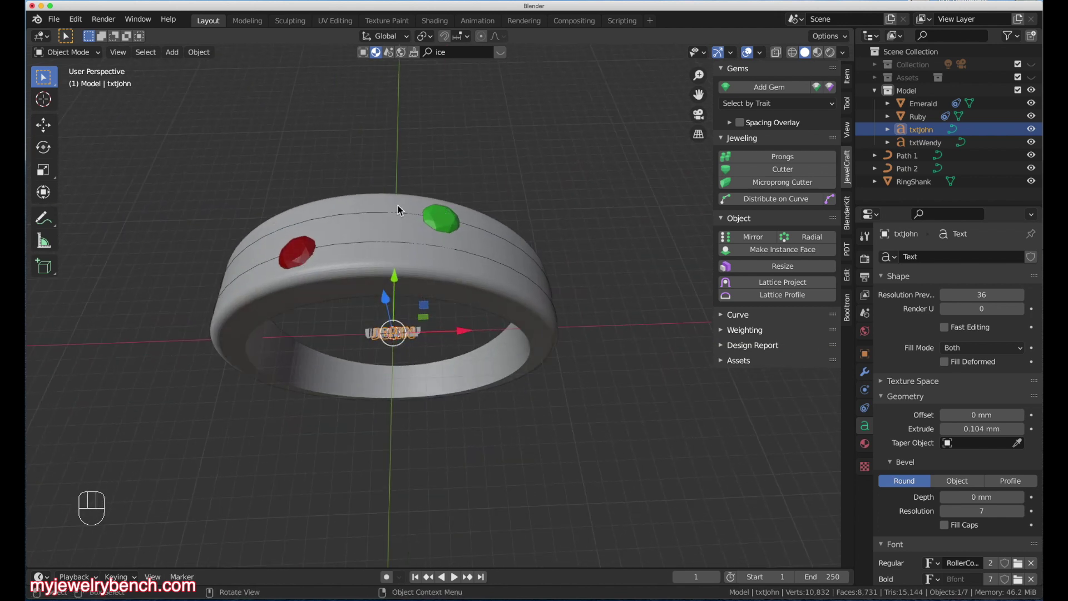
{"action": "scroll", "coordinate": [390, 356], "scroll_direction": "up", "scroll_amount": 2}
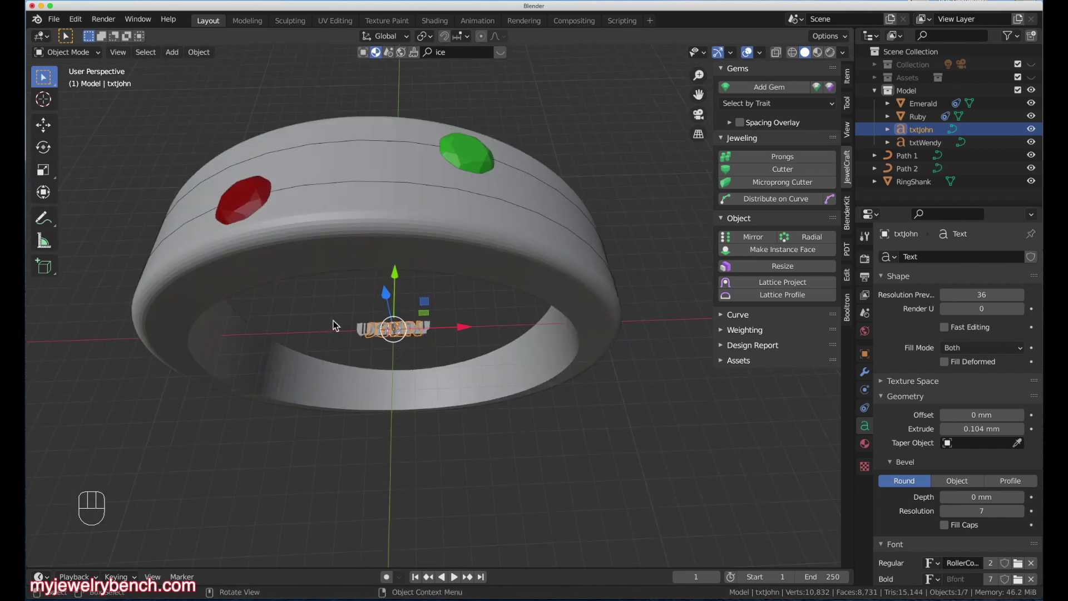
{"action": "middle_click_drag", "start_coordinate": [244, 166], "coordinate": [418, 308]}
{"action": "middle_click_drag", "start_coordinate": [415, 139], "coordinate": [448, 246]}
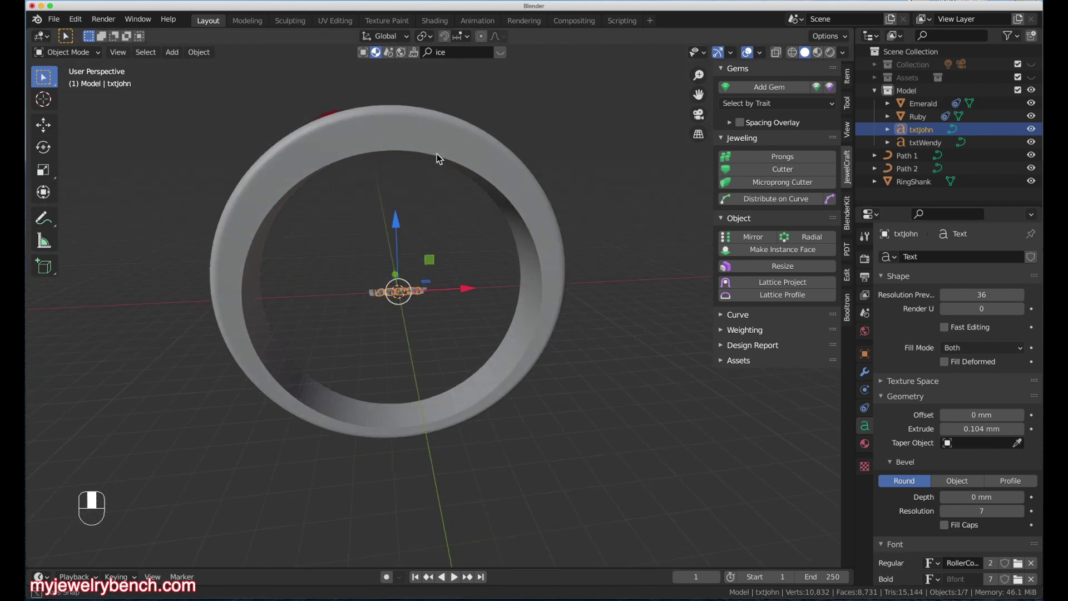
{"action": "middle_click_drag", "start_coordinate": [442, 142], "coordinate": [409, 205]}
Step: Add a Curve modifier to the four-letter text object with Path 1 as its curve object
{"action": "key", "text": "super+z"}
{"action": "left_click", "coordinate": [421, 382]}
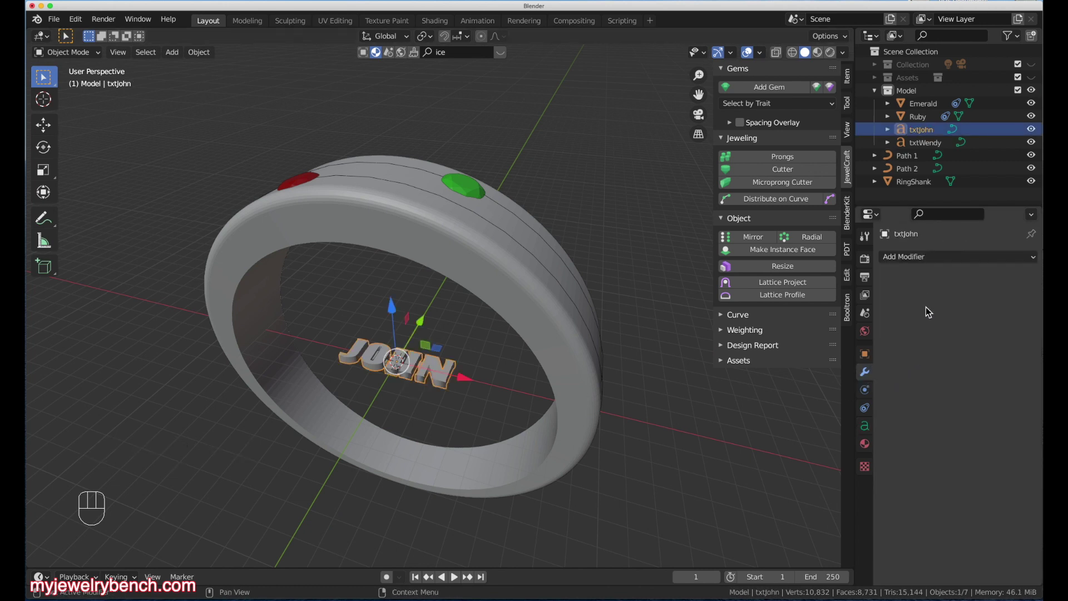
{"action": "left_click", "coordinate": [917, 256]}
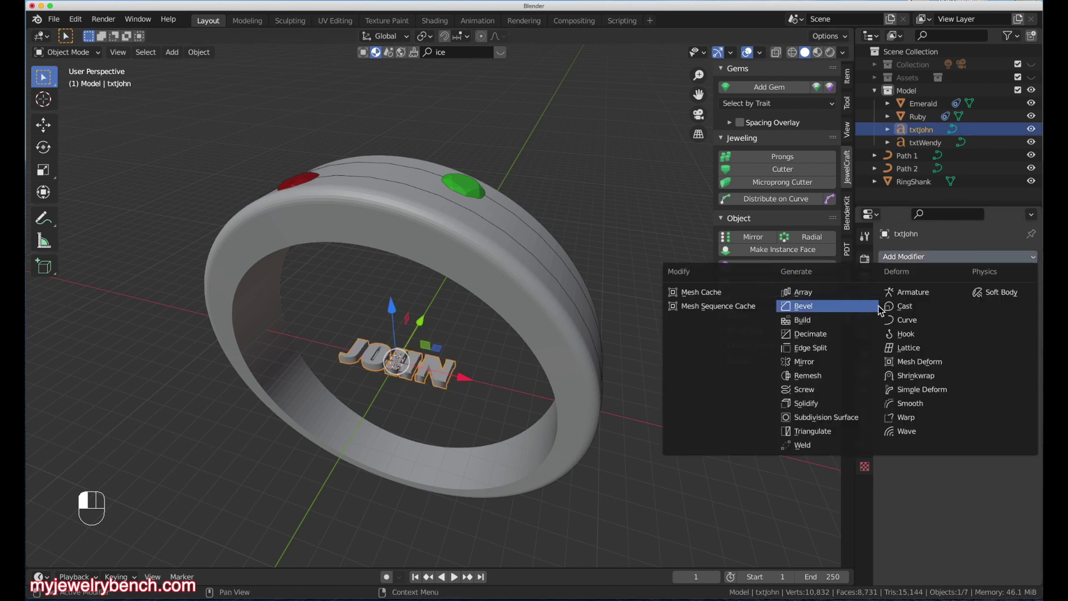
{"action": "left_click", "coordinate": [907, 320]}
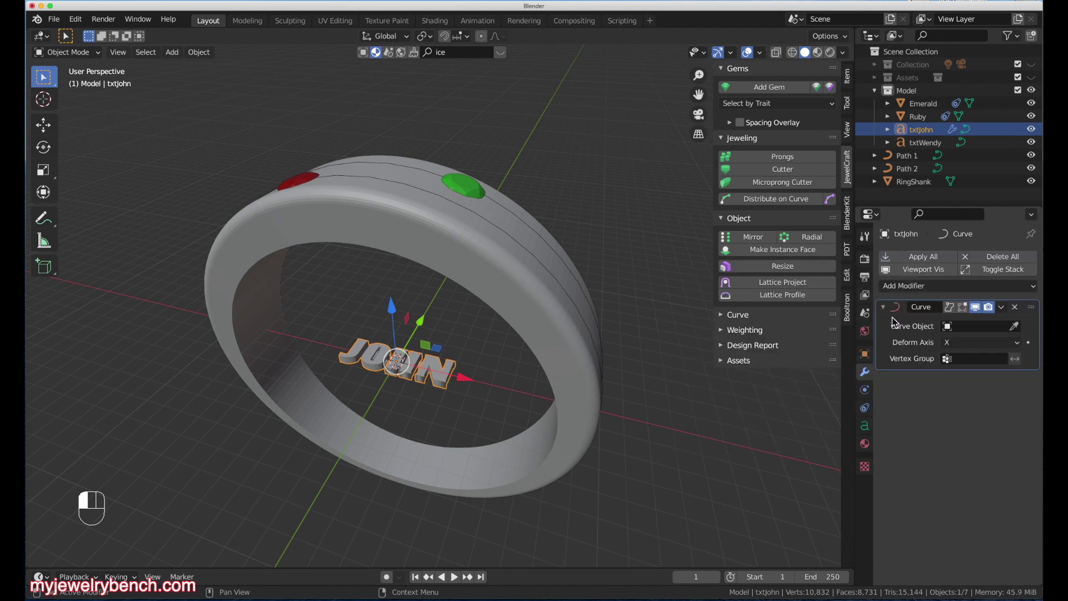
{"action": "left_click", "coordinate": [987, 327]}
{"action": "left_click", "coordinate": [914, 346]}
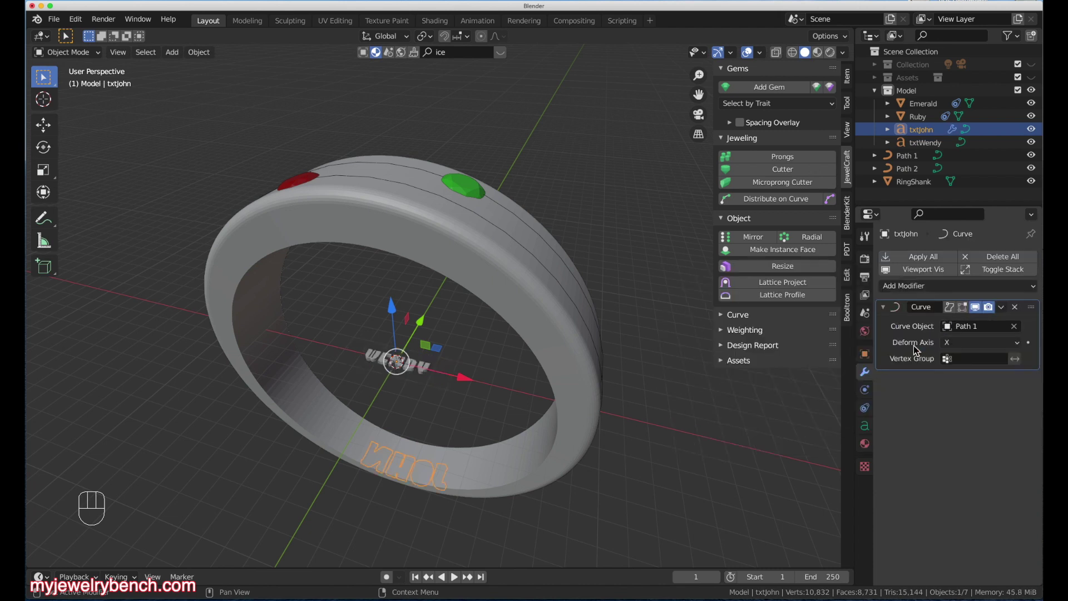
Step: Move the four-letter text about 32 mm along X so it wraps over the ring's crown between the gems
{"action": "middle_click_drag", "start_coordinate": [371, 482], "coordinate": [439, 422]}
{"action": "scroll", "coordinate": [441, 366], "scroll_direction": "down", "scroll_amount": 4}
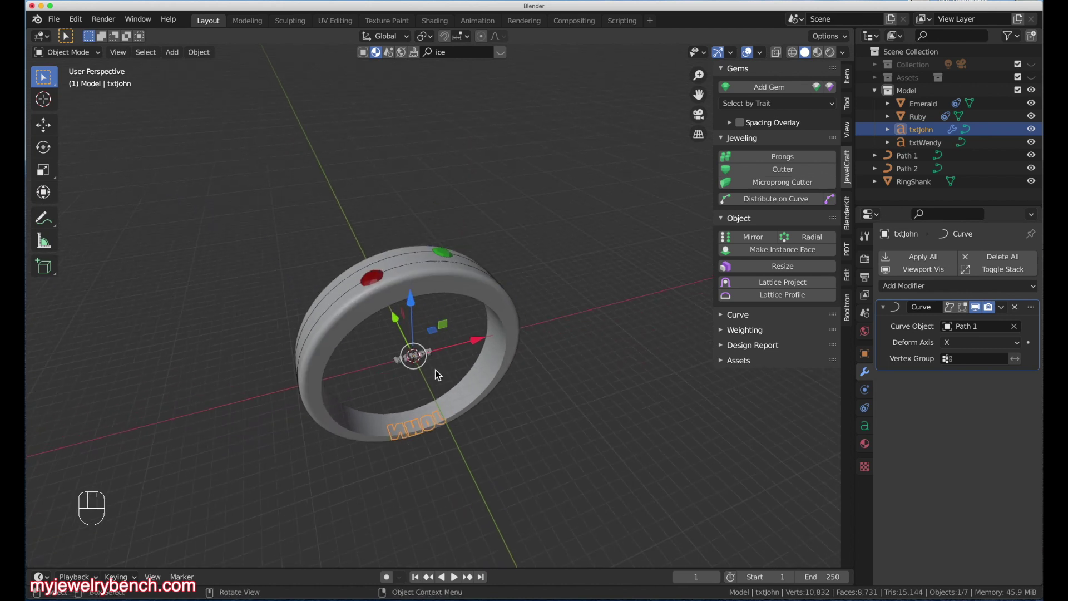
{"action": "left_click_drag", "start_coordinate": [477, 348], "coordinate": [802, 352]}
{"action": "middle_click_drag", "start_coordinate": [515, 231], "coordinate": [432, 347]}
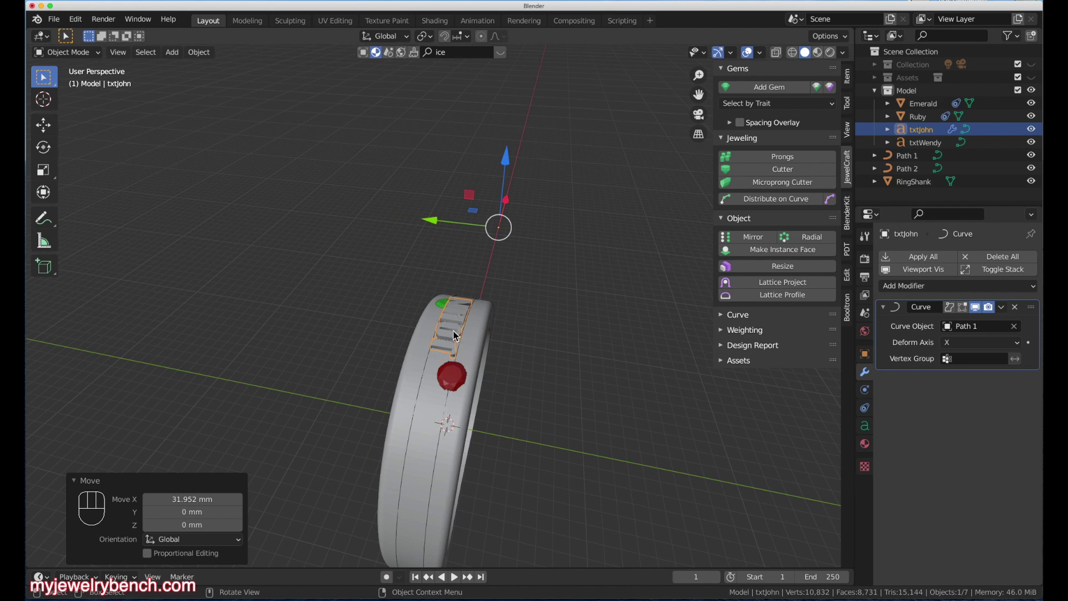
{"action": "middle_click_drag", "start_coordinate": [498, 348], "coordinate": [505, 542]}
{"action": "scroll", "coordinate": [312, 312], "scroll_direction": "down", "scroll_amount": 3}
{"action": "middle_click_drag", "start_coordinate": [493, 397], "coordinate": [492, 514]}
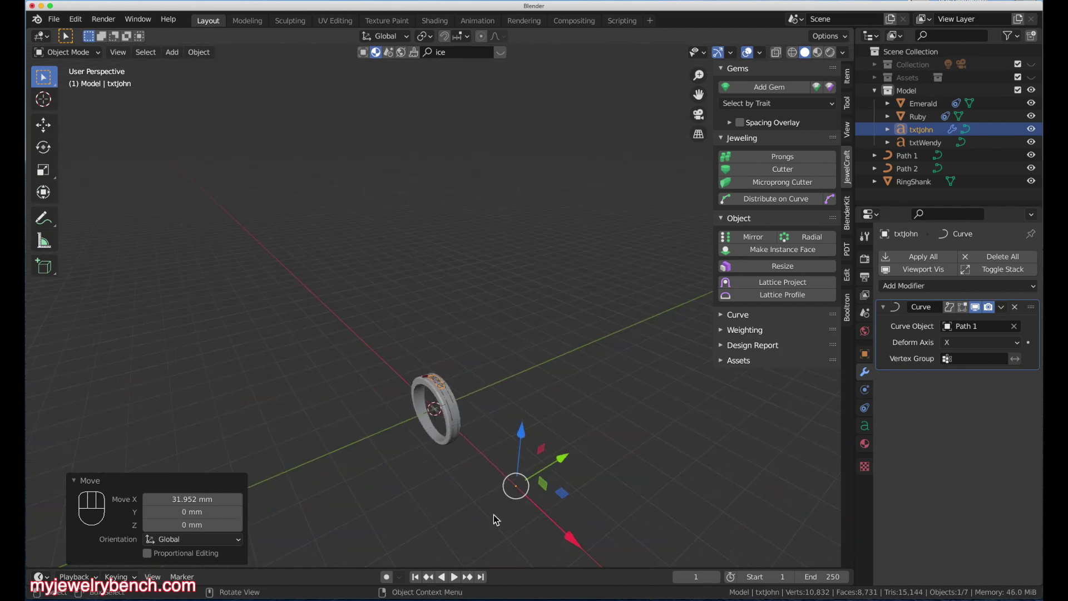
{"action": "scroll", "coordinate": [492, 514], "scroll_direction": "up", "scroll_amount": 3}
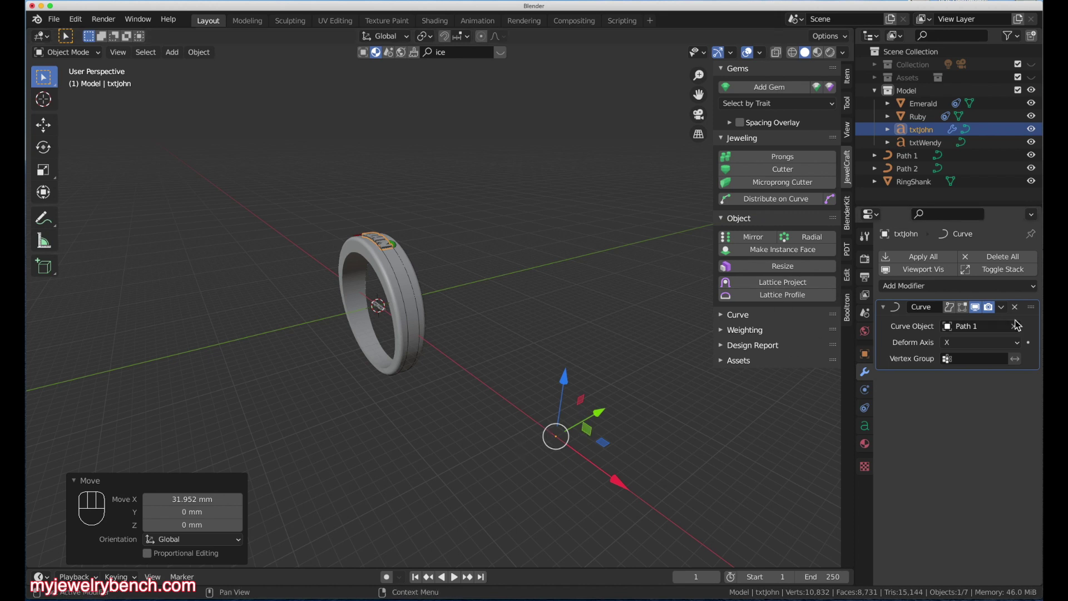
Step: Set the four-letter text's origin to the 3D cursor
{"action": "middle_click_drag", "start_coordinate": [356, 334], "coordinate": [341, 266]}
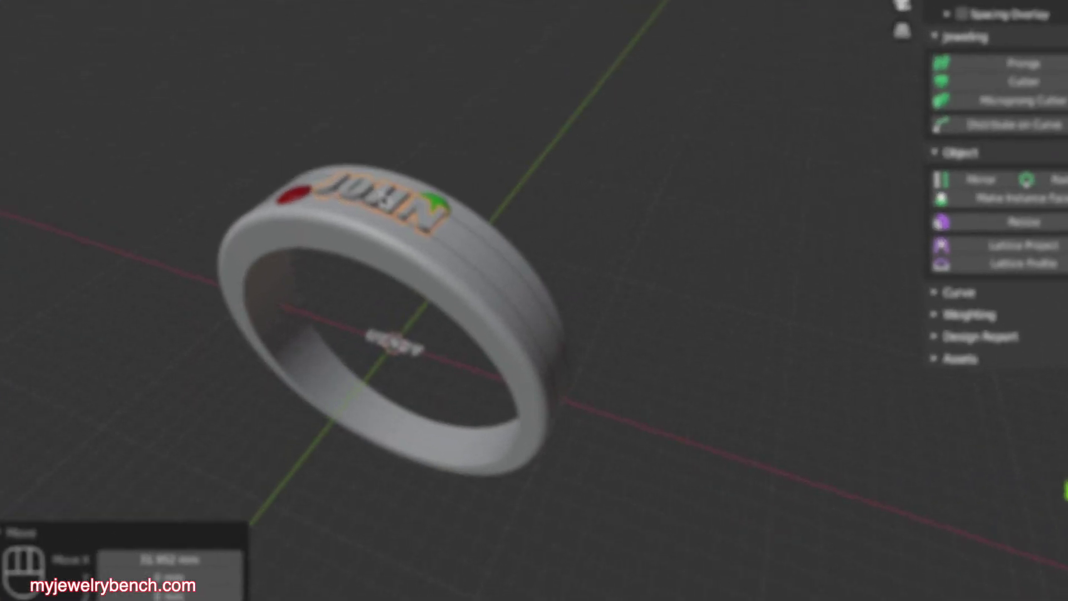
{"action": "right_click", "coordinate": [338, 249]}
{"action": "mouse_move", "coordinate": [335, 247]}
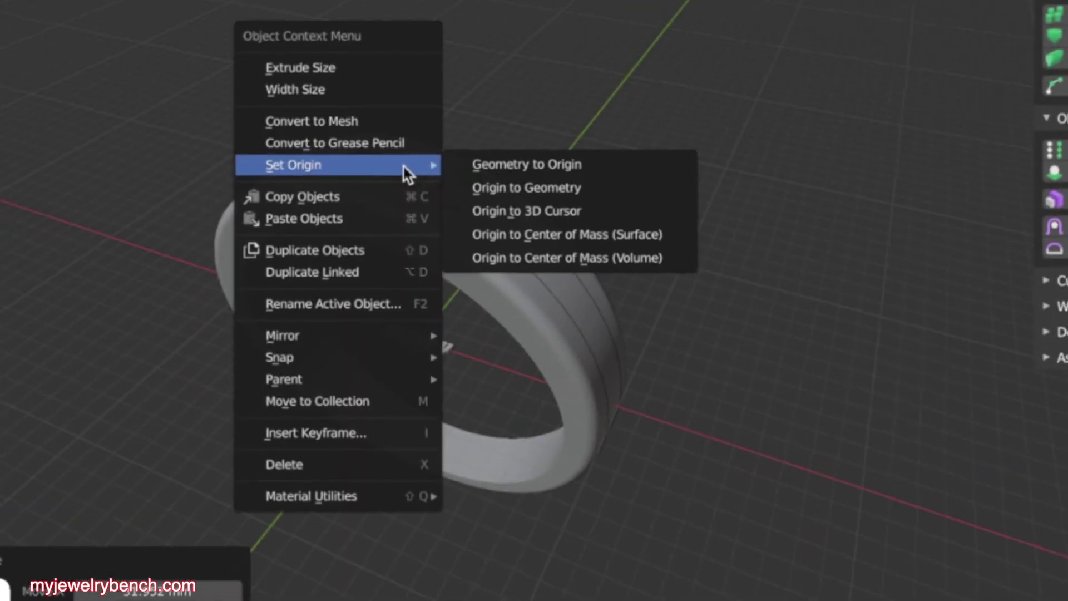
{"action": "left_click", "coordinate": [535, 208]}
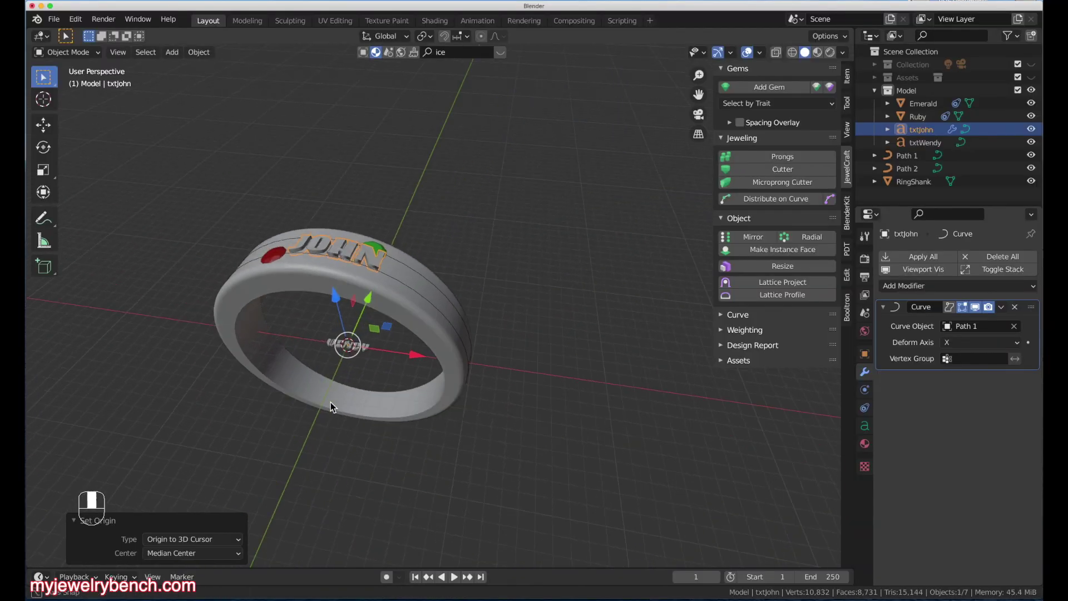
Step: Move the four-letter text about -0.89 mm along Y, towards the near edge of the band
{"action": "middle_click_drag", "start_coordinate": [330, 402], "coordinate": [364, 330]}
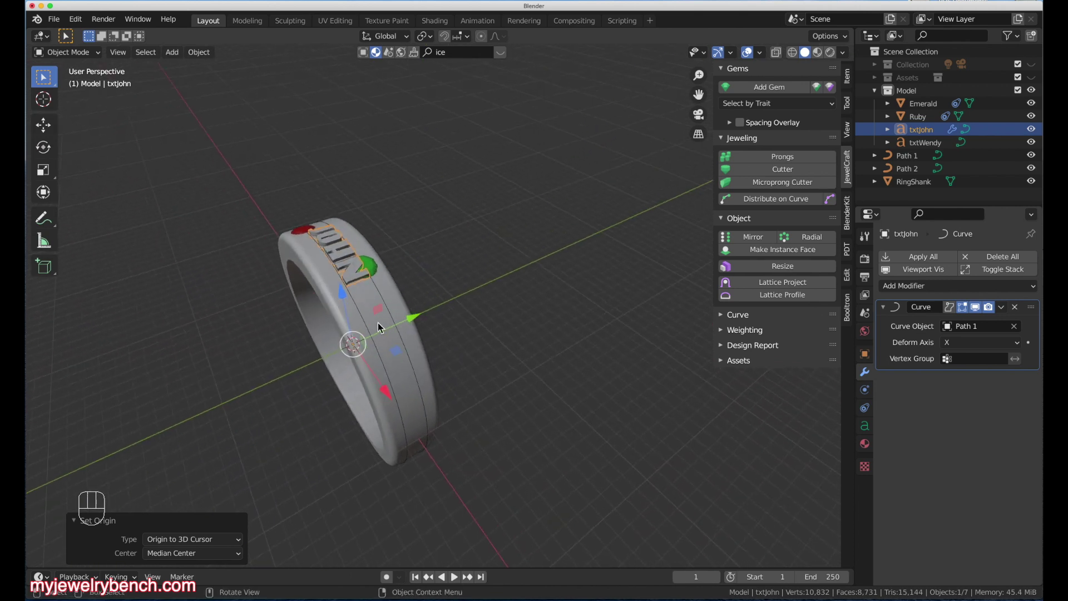
{"action": "left_click_drag", "start_coordinate": [410, 319], "coordinate": [400, 324]}
{"action": "middle_click_drag", "start_coordinate": [401, 323], "coordinate": [333, 248]}
Step: Examine in wireframe and front view how deep the four-letter text sits in the band, and return to solid shading
{"action": "scroll", "coordinate": [333, 248], "scroll_direction": "up", "scroll_amount": 5}
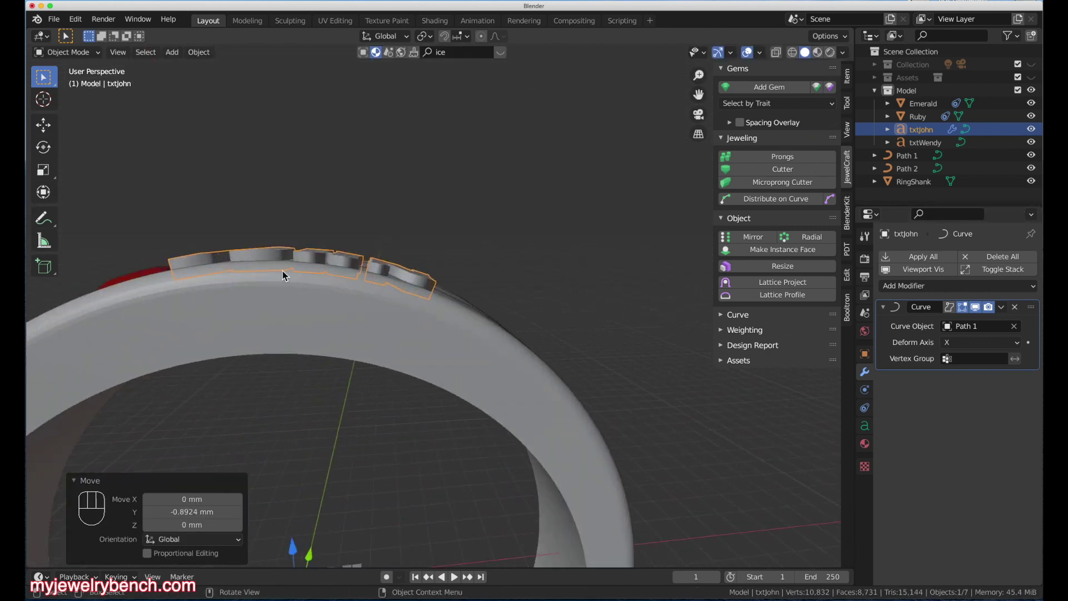
{"action": "scroll", "coordinate": [294, 273], "scroll_direction": "up", "scroll_amount": 2}
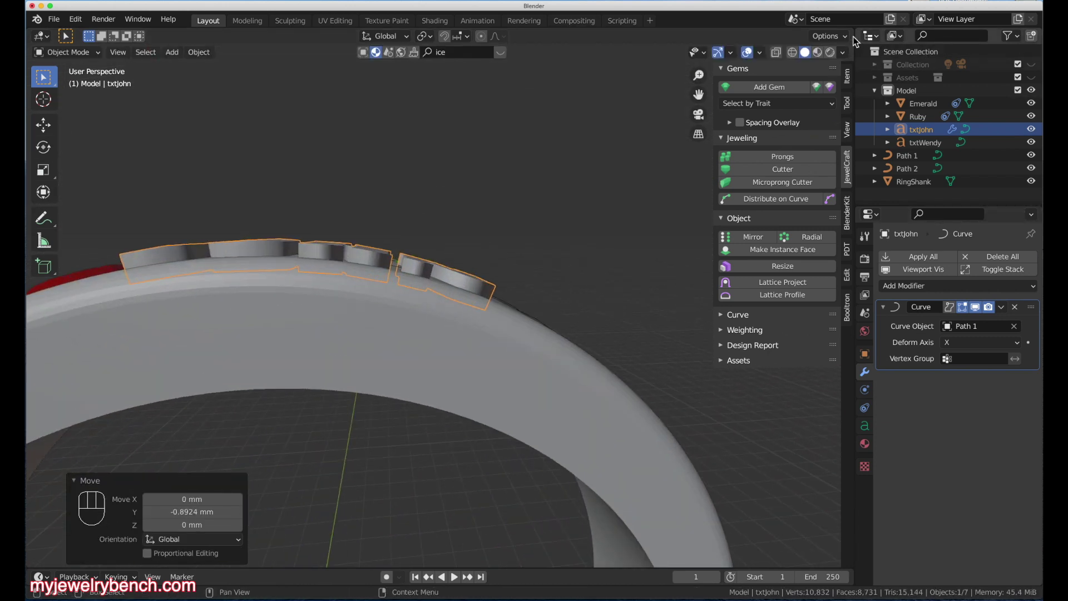
{"action": "key", "text": "shift+z"}
{"action": "middle_click_drag", "start_coordinate": [93, 360], "coordinate": [158, 306]}
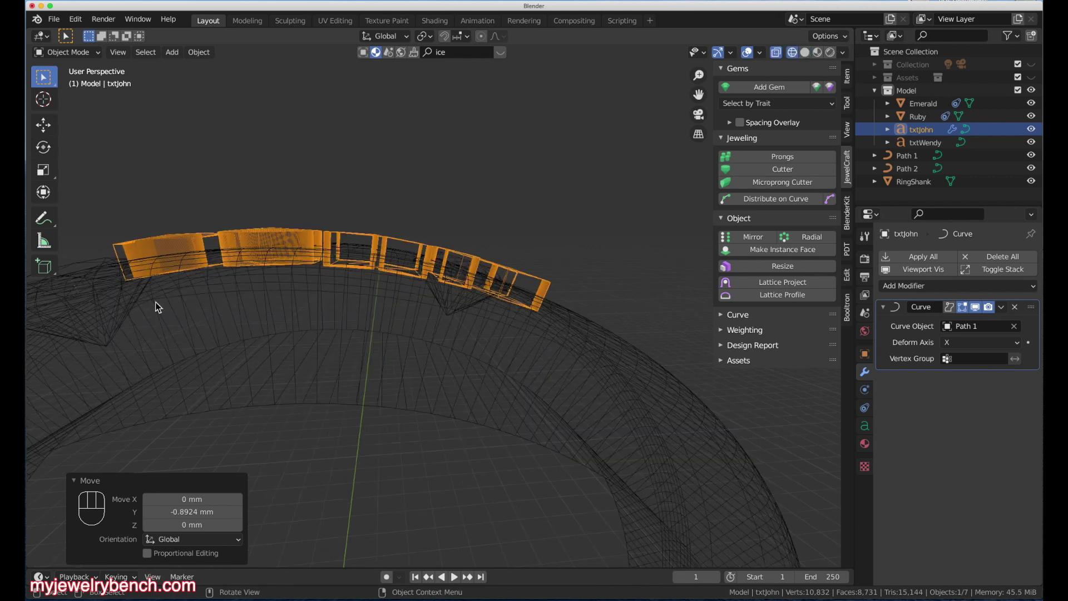
{"action": "key", "text": "KP_1"}
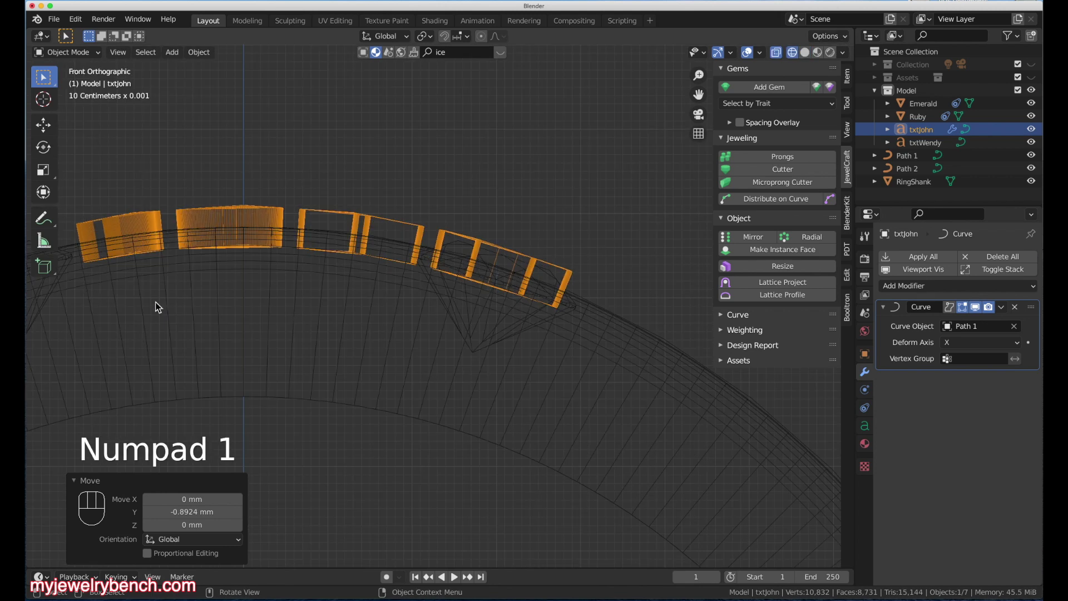
{"action": "middle_click_drag", "start_coordinate": [430, 358], "coordinate": [389, 322]}
{"action": "left_click", "coordinate": [805, 52]}
{"action": "middle_click_drag", "start_coordinate": [508, 188], "coordinate": [574, 188]}
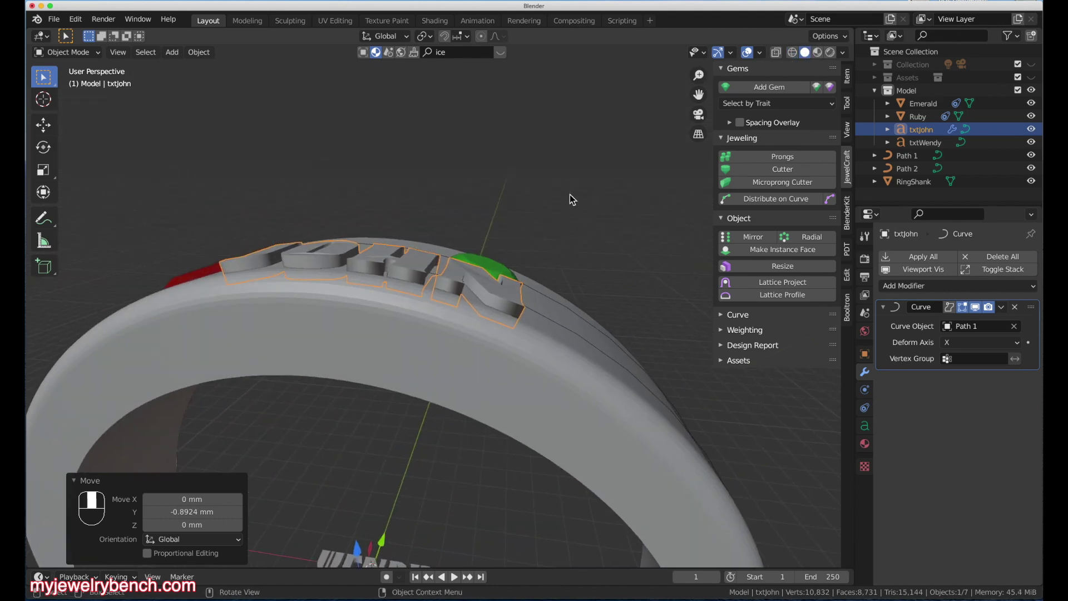
Step: Add a Curve modifier to the five-letter text object with Path 2 as its curve object
{"action": "middle_click_drag", "start_coordinate": [343, 510], "coordinate": [396, 547]}
{"action": "left_click", "coordinate": [397, 549]}
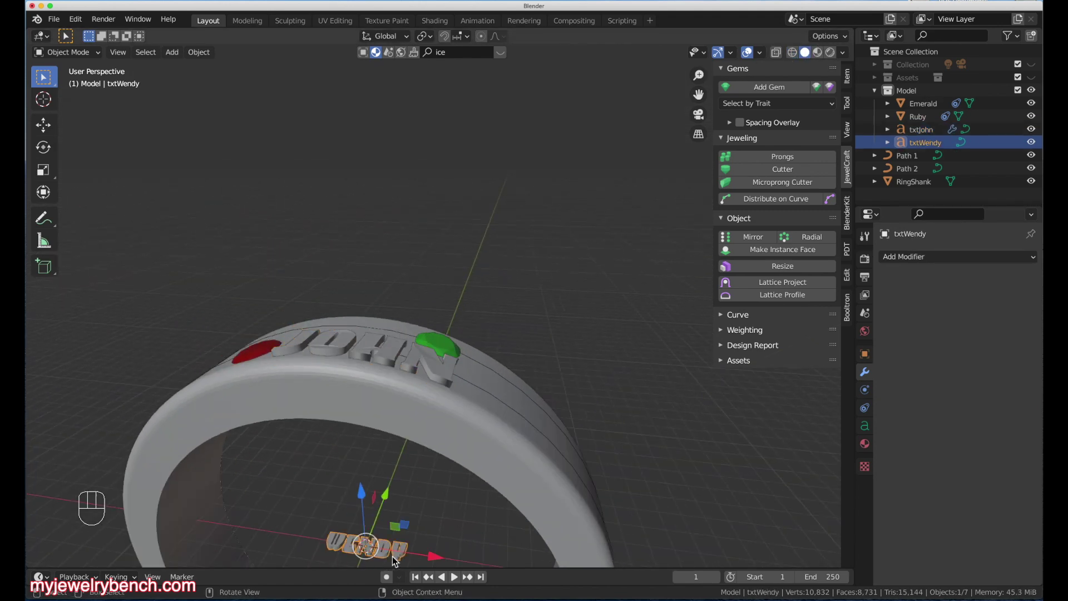
{"action": "middle_click_drag", "start_coordinate": [346, 443], "coordinate": [336, 453]}
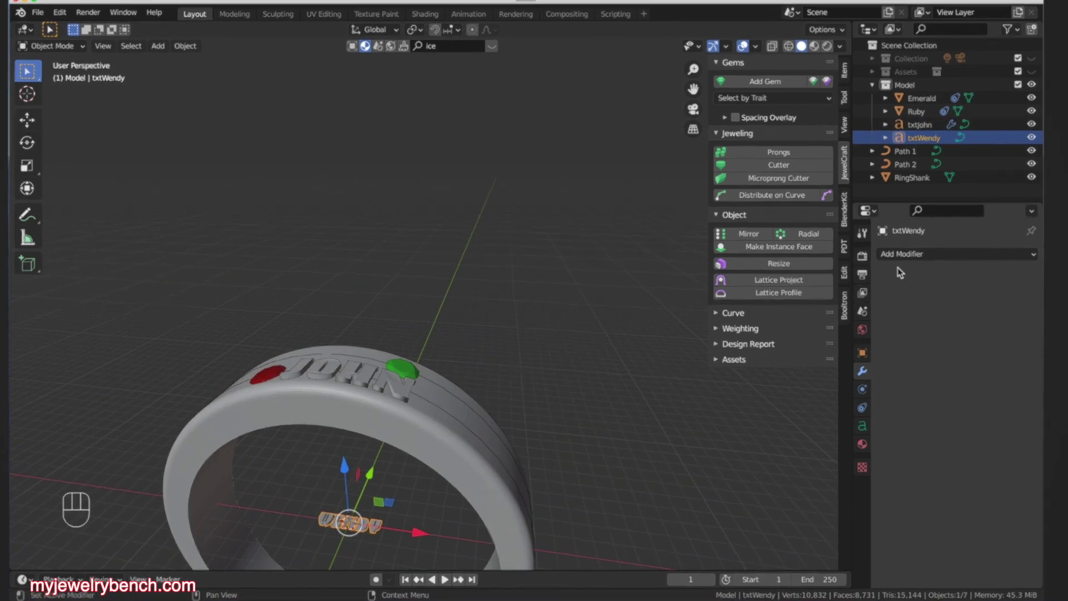
{"action": "left_click", "coordinate": [899, 254]}
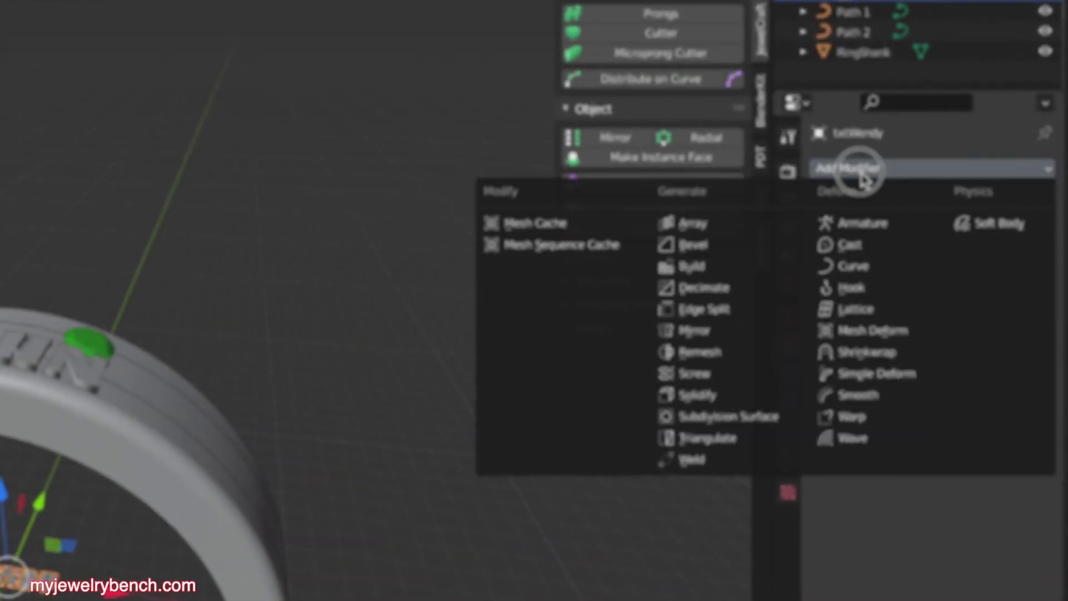
{"action": "left_click", "coordinate": [905, 317]}
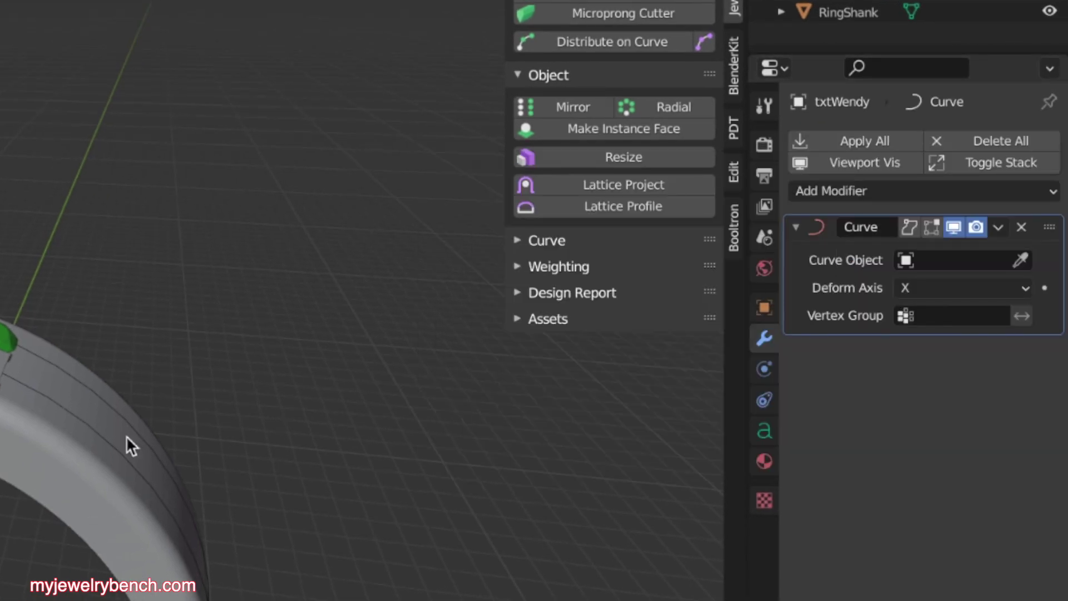
{"action": "left_click", "coordinate": [925, 260]}
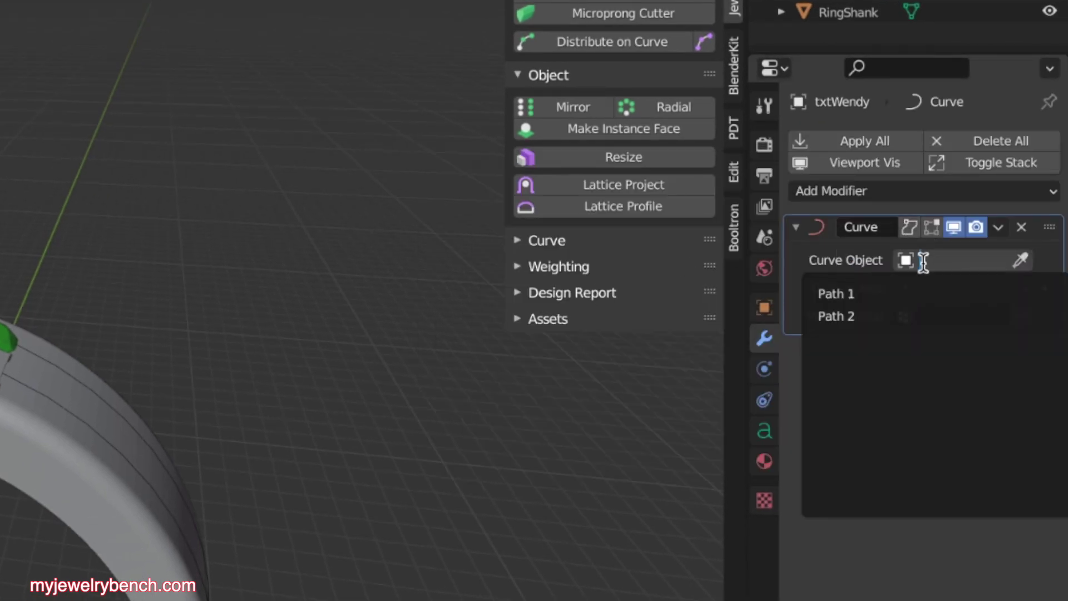
{"action": "left_click", "coordinate": [865, 313]}
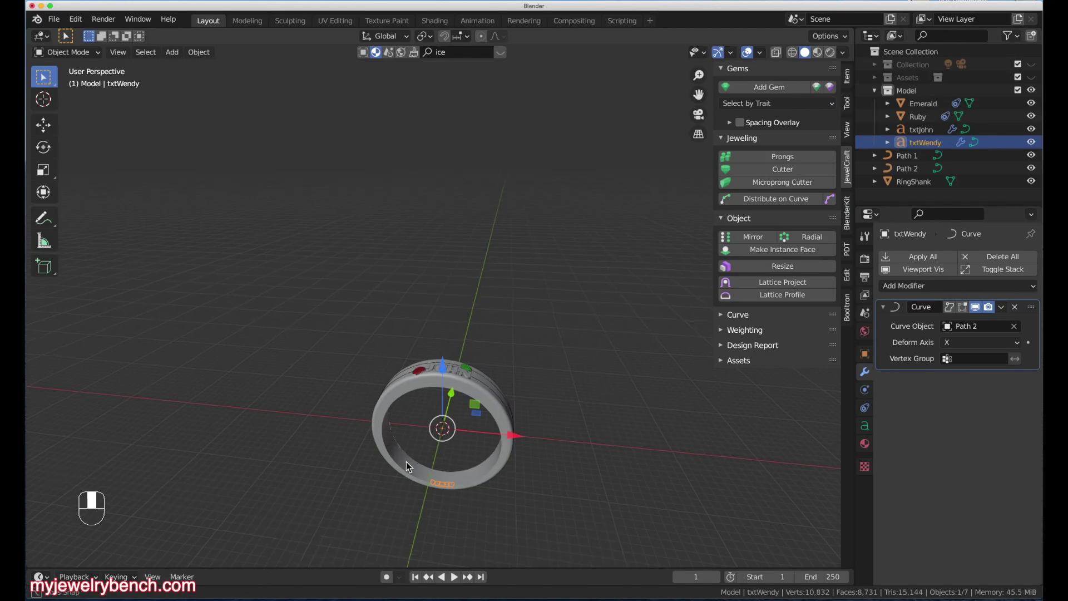
Step: Move the five-letter text about 30.5 mm along X so it wraps over the ring's crown
{"action": "left_click_drag", "start_coordinate": [511, 436], "coordinate": [754, 439]}
{"action": "scroll", "coordinate": [295, 359], "scroll_direction": "up", "scroll_amount": 5}
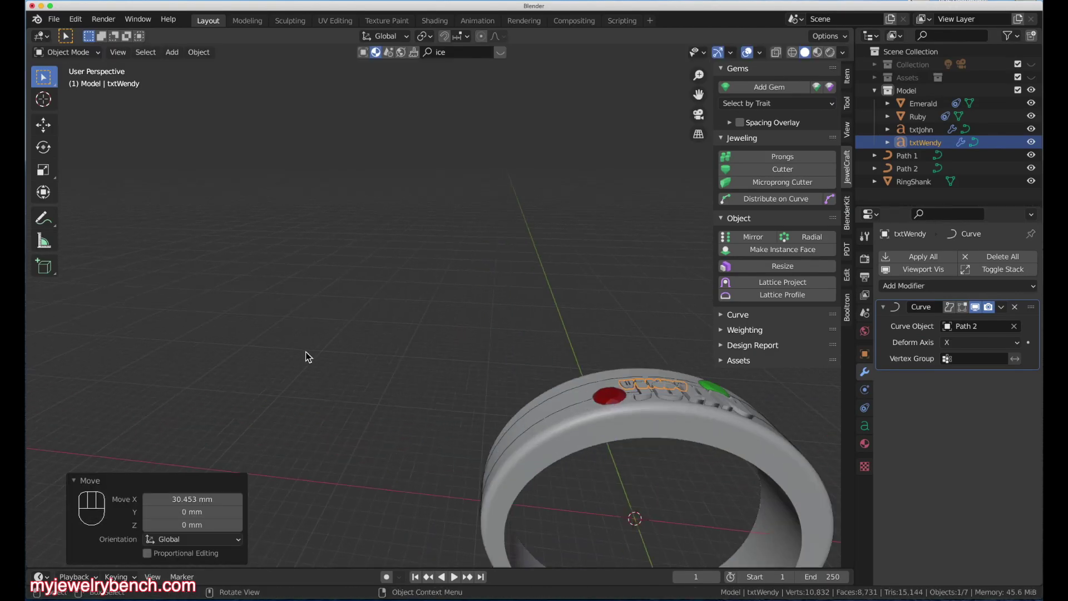
{"action": "scroll", "coordinate": [702, 406], "scroll_direction": "up", "scroll_amount": 3}
{"action": "middle_click_drag", "start_coordinate": [711, 413], "coordinate": [552, 464]}
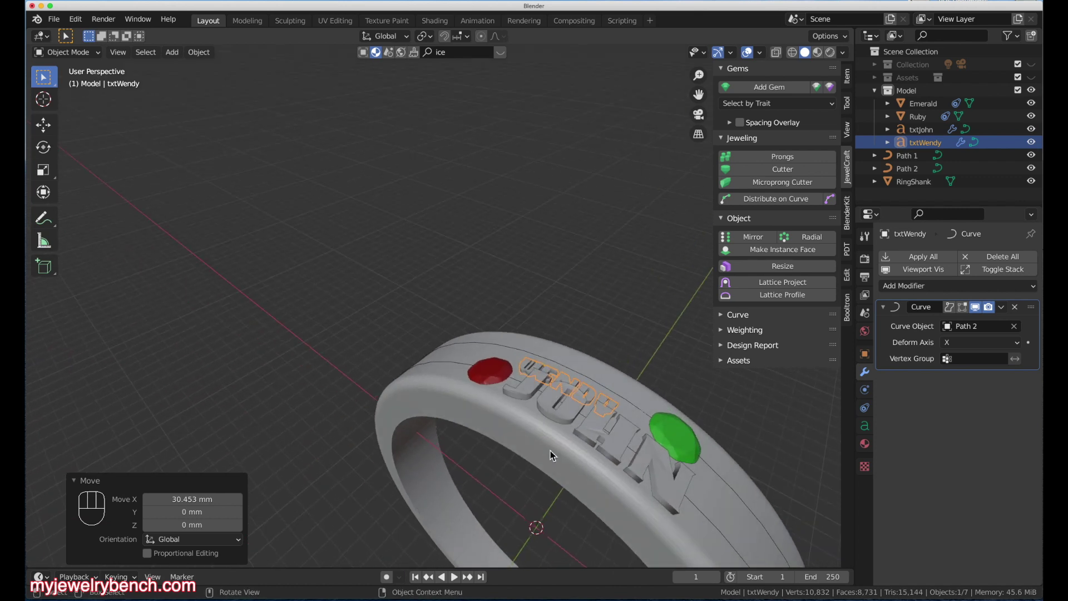
Step: Scale the five-letter text up uniformly by about 1.47 and again by about 1.34
{"action": "key", "text": "s"}
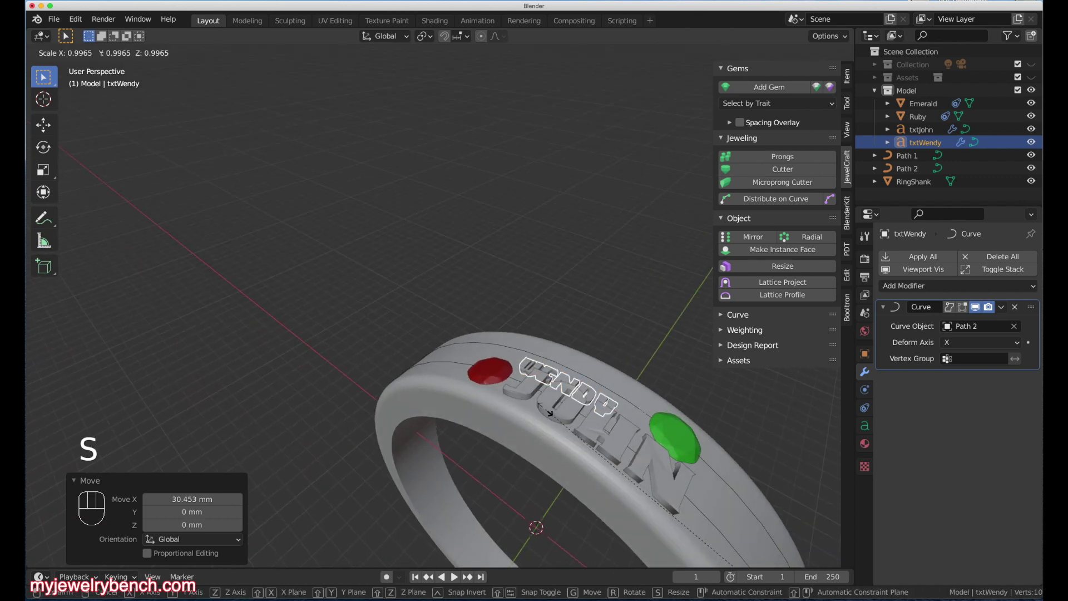
{"action": "left_click", "coordinate": [547, 414]}
{"action": "left_click", "coordinate": [559, 378]}
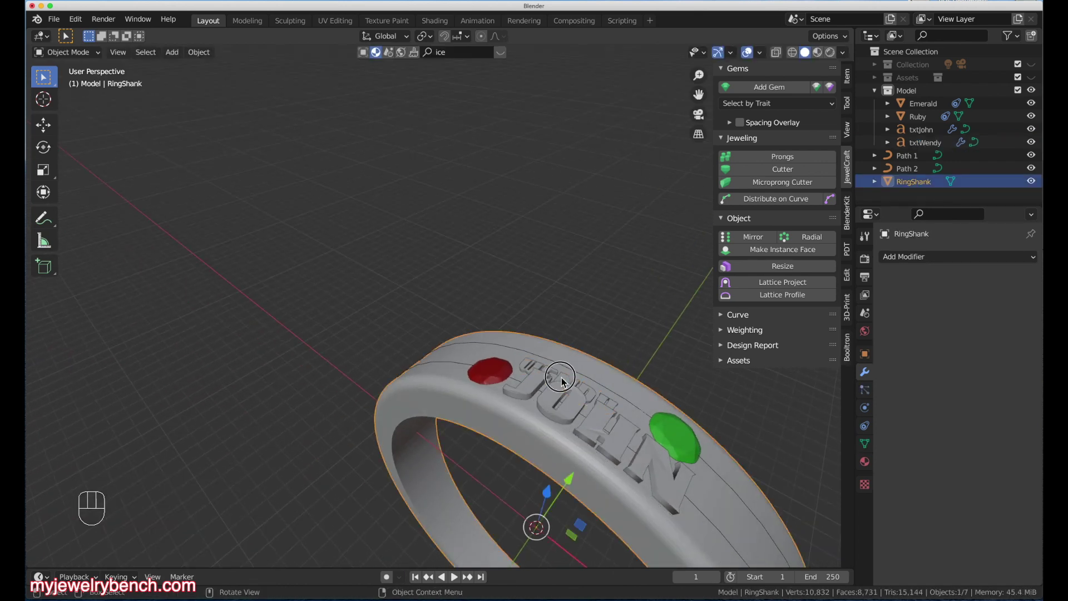
{"action": "left_click", "coordinate": [562, 377]}
{"action": "key", "text": "s"}
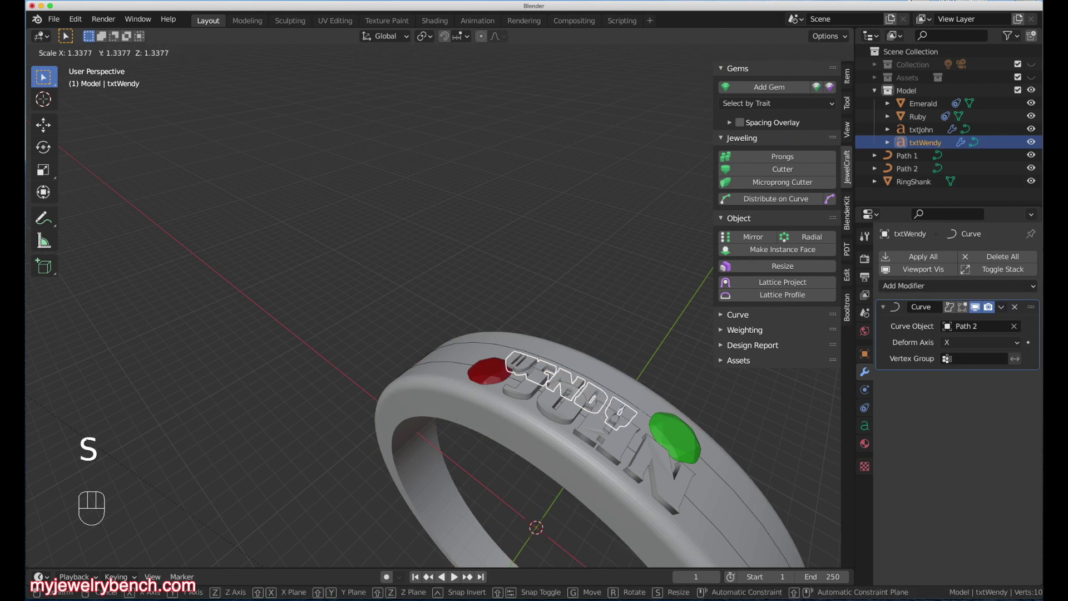
{"action": "left_click", "coordinate": [237, 566]}
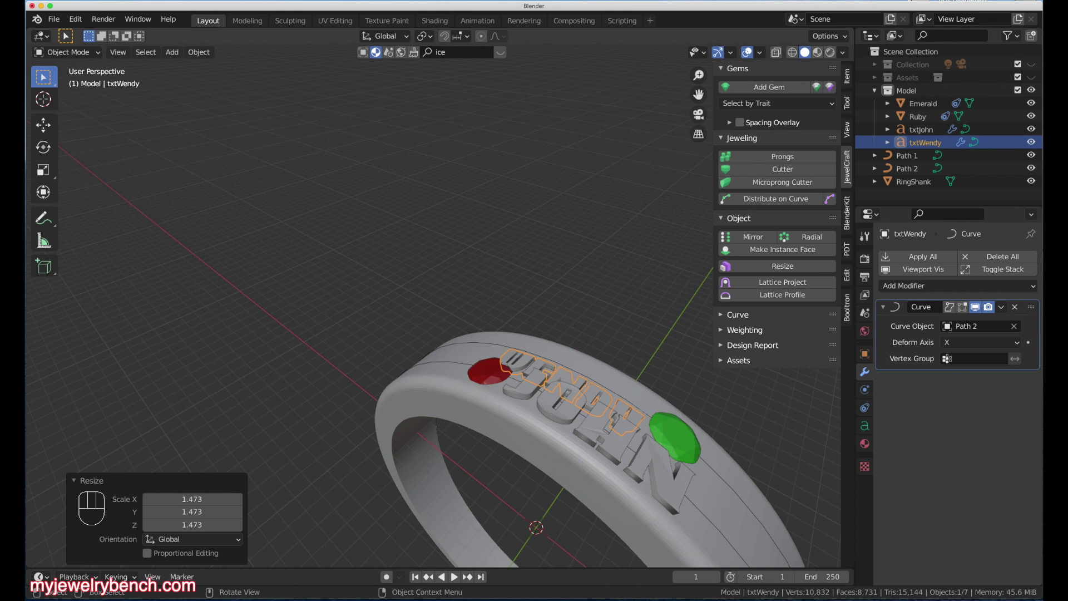
{"action": "key", "text": "s"}
{"action": "left_click", "coordinate": [331, 286]}
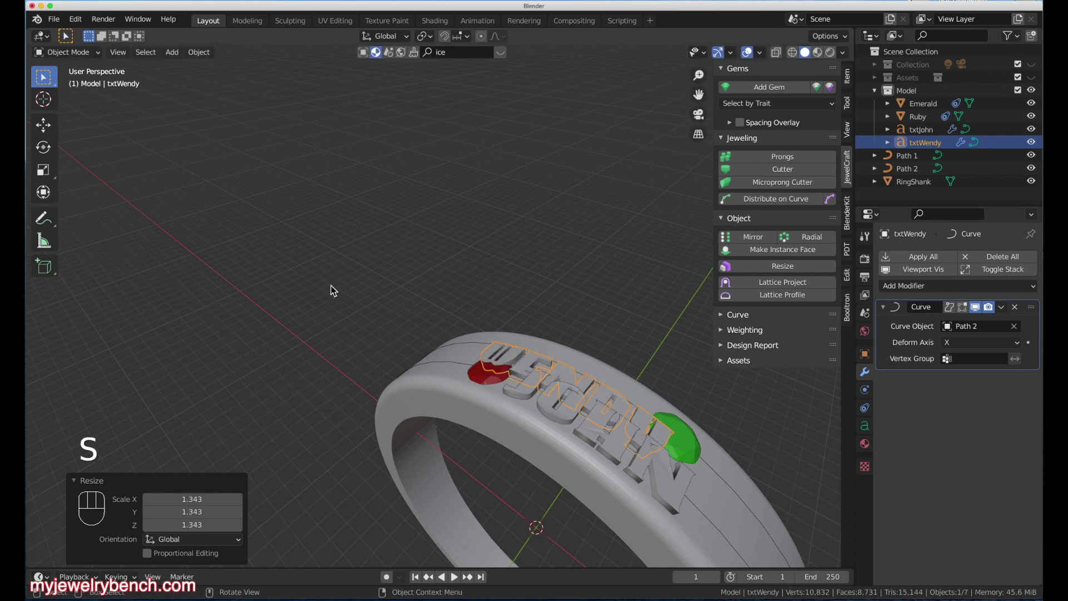
Step: Set the five-letter text's origin to the 3D cursor
{"action": "scroll", "coordinate": [239, 256], "scroll_direction": "down", "scroll_amount": 3}
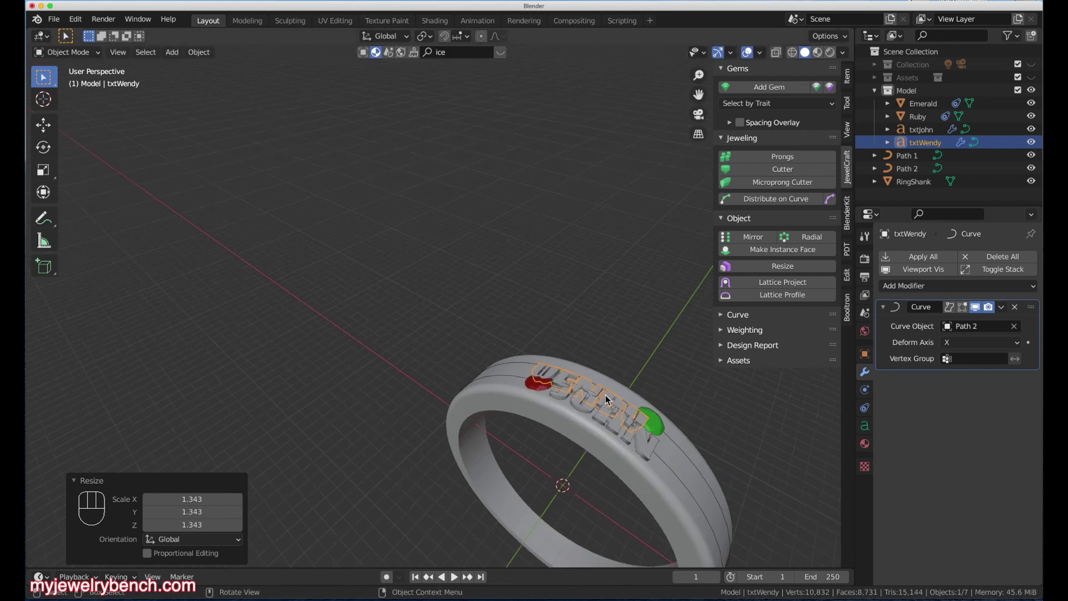
{"action": "scroll", "coordinate": [326, 178], "scroll_direction": "down", "scroll_amount": 3}
{"action": "scroll", "coordinate": [326, 180], "scroll_direction": "down", "scroll_amount": 1}
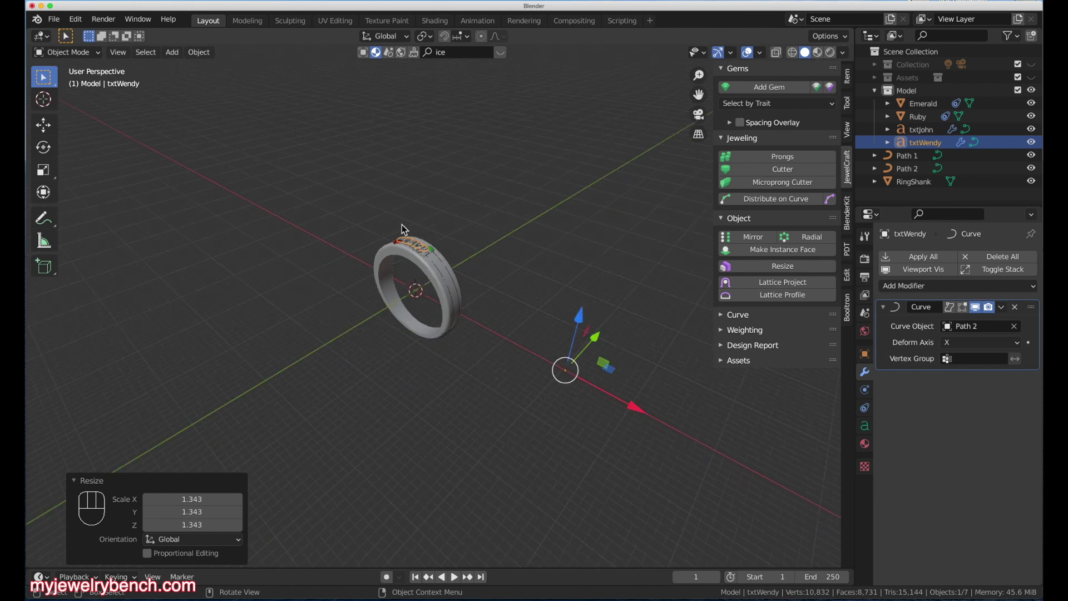
{"action": "scroll", "coordinate": [389, 250], "scroll_direction": "up", "scroll_amount": 5}
{"action": "middle_click_drag", "start_coordinate": [431, 224], "coordinate": [486, 235]}
{"action": "scroll", "coordinate": [486, 234], "scroll_direction": "down", "scroll_amount": 1}
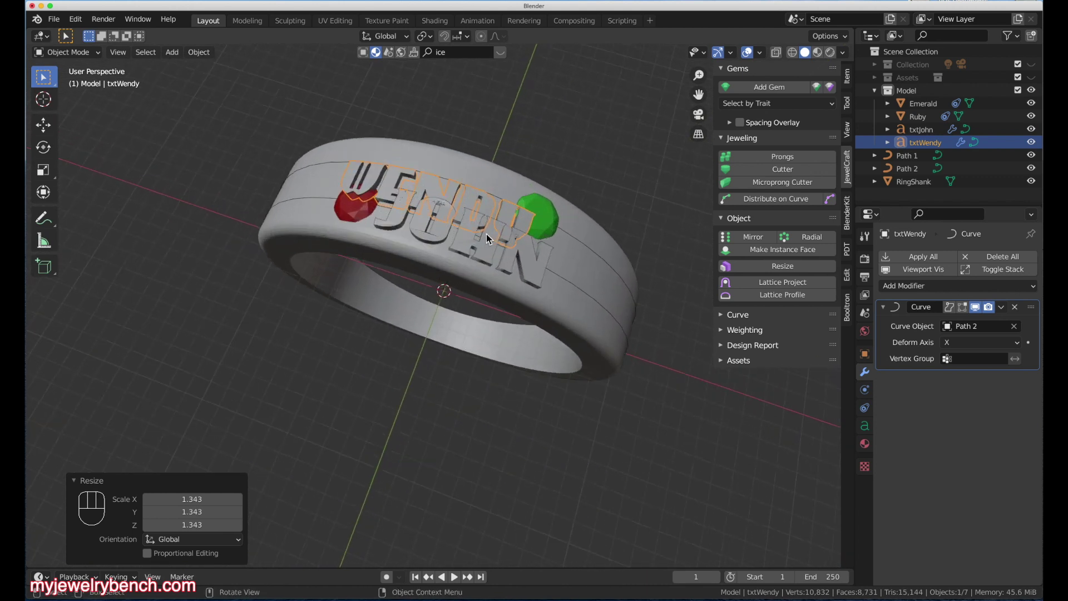
{"action": "right_click", "coordinate": [434, 180]}
{"action": "mouse_move", "coordinate": [436, 178]}
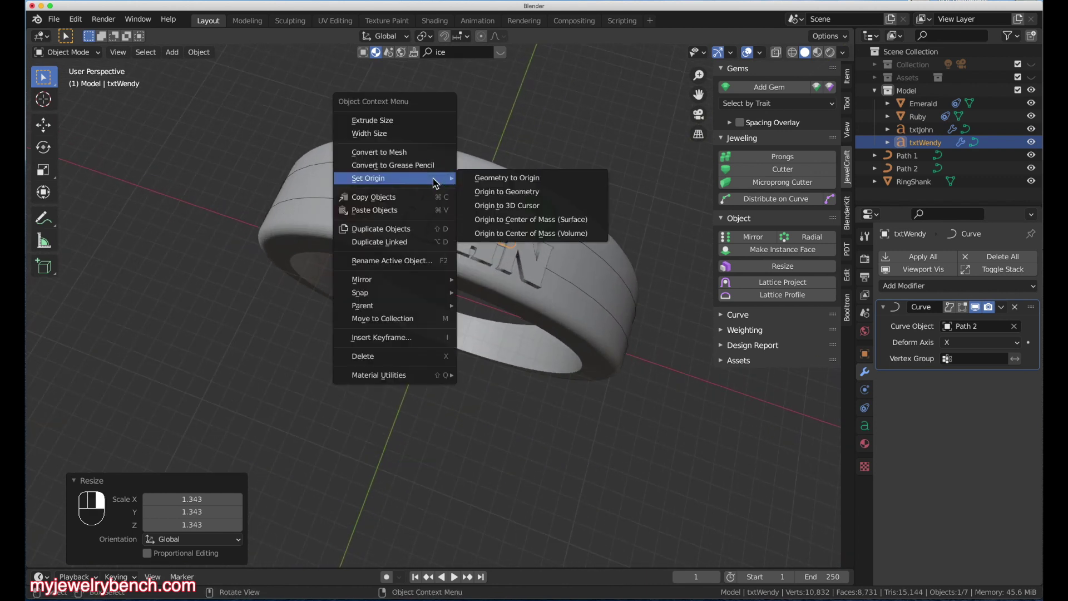
{"action": "left_click", "coordinate": [506, 210]}
Step: Move the five-letter text about 0.84 mm along Y and about -0.91 mm along X above the other name
{"action": "middle_click_drag", "start_coordinate": [503, 292], "coordinate": [519, 343]}
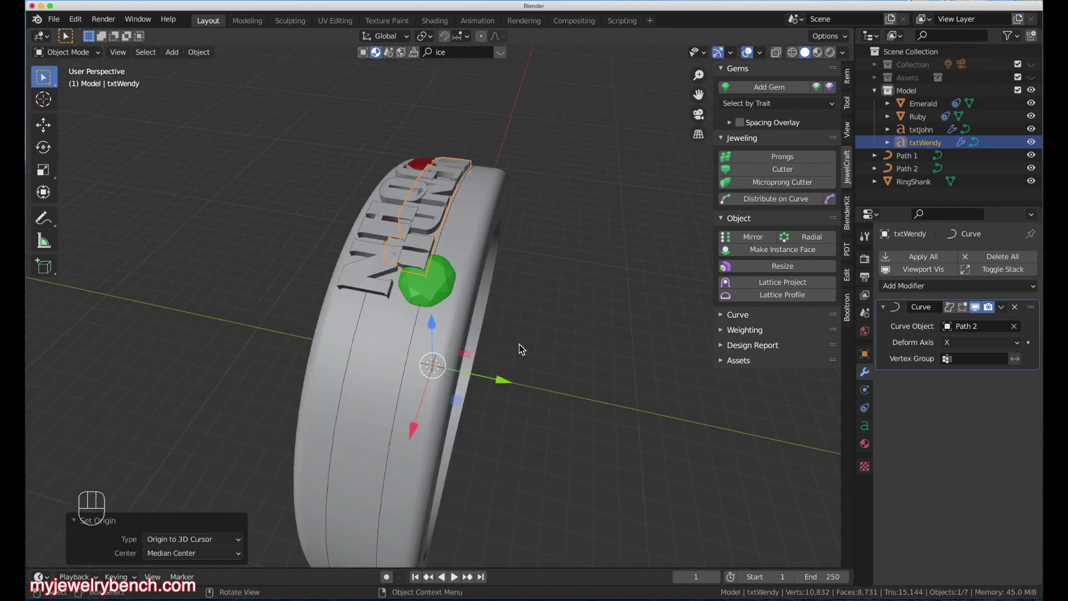
{"action": "left_click_drag", "start_coordinate": [506, 381], "coordinate": [519, 388]}
{"action": "middle_click_drag", "start_coordinate": [519, 388], "coordinate": [675, 245]}
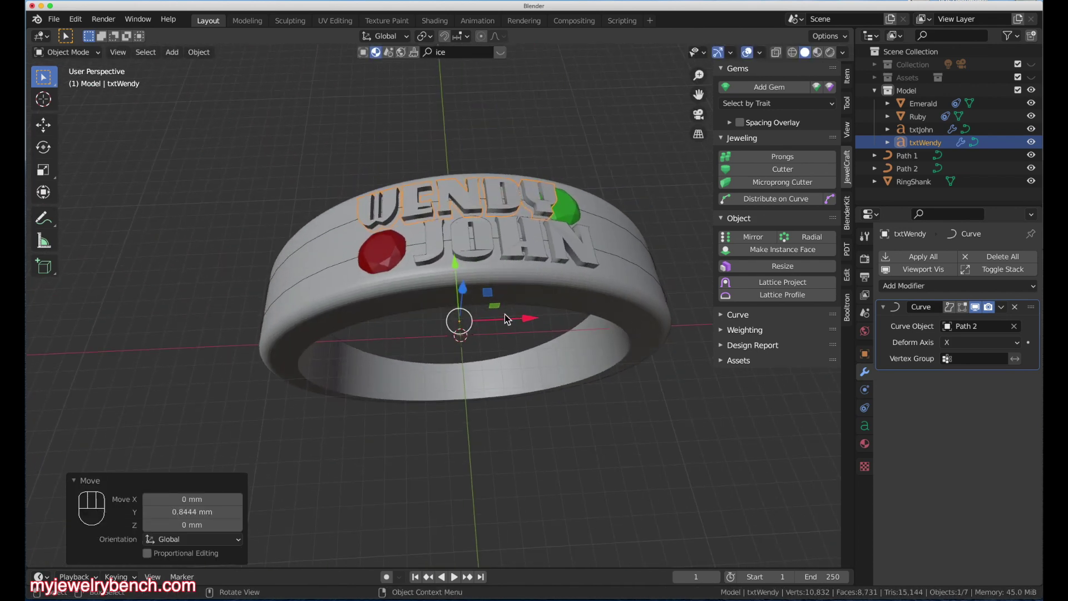
{"action": "left_click_drag", "start_coordinate": [521, 318], "coordinate": [505, 321]}
{"action": "middle_click_drag", "start_coordinate": [511, 293], "coordinate": [518, 250]}
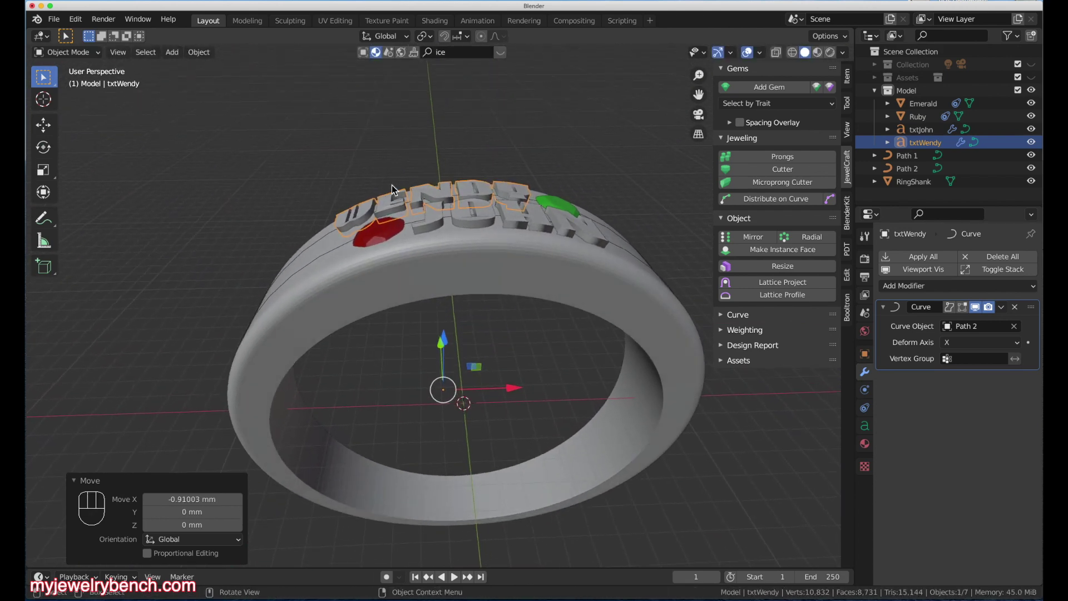
Step: Redistribute the ruby along Path 1 so it sits farther from the first letter of the four-letter name
{"action": "scroll", "coordinate": [377, 198], "scroll_direction": "up", "scroll_amount": 5}
{"action": "key", "text": "Home"}
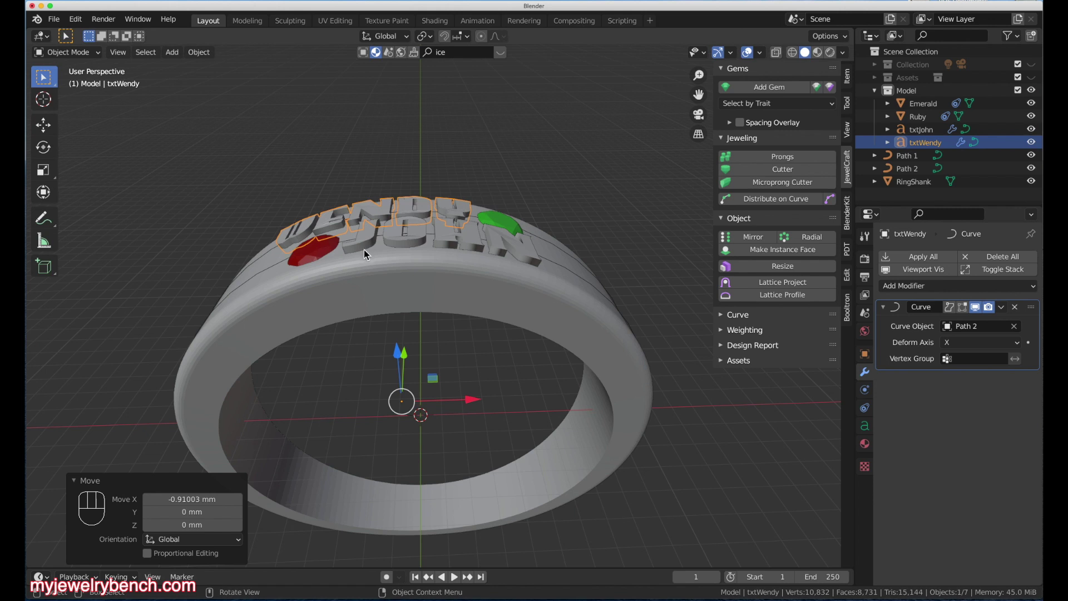
{"action": "middle_click_drag", "start_coordinate": [364, 249], "coordinate": [360, 286]}
{"action": "middle_click_drag", "start_coordinate": [418, 264], "coordinate": [279, 237]}
{"action": "left_click", "coordinate": [495, 272]}
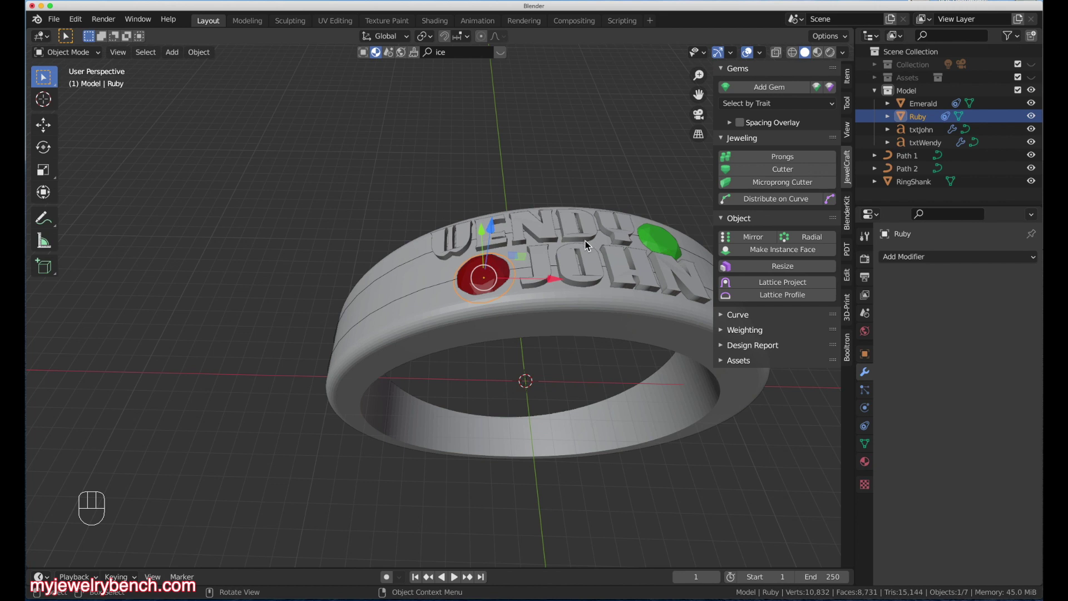
{"action": "middle_click_drag", "start_coordinate": [503, 264], "coordinate": [423, 252]}
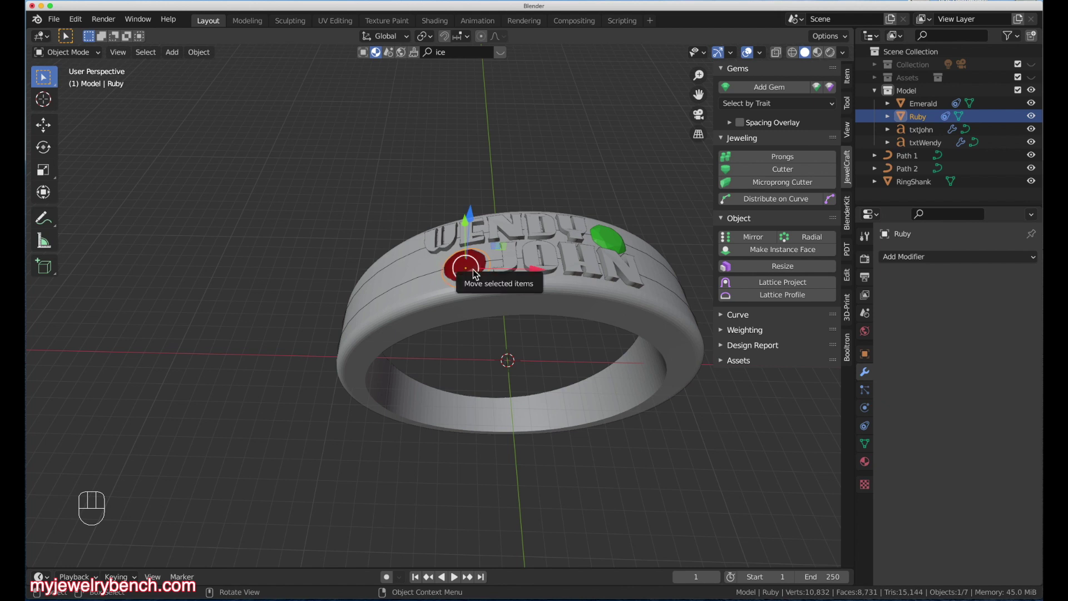
{"action": "key", "text": "shift"}
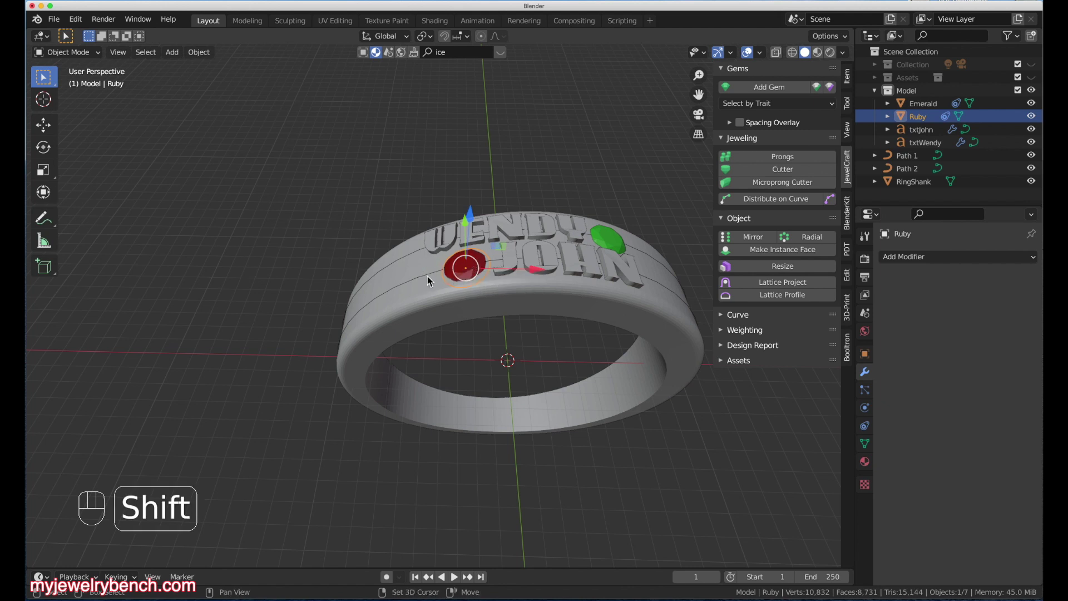
{"action": "left_click", "coordinate": [427, 276], "text": "shift"}
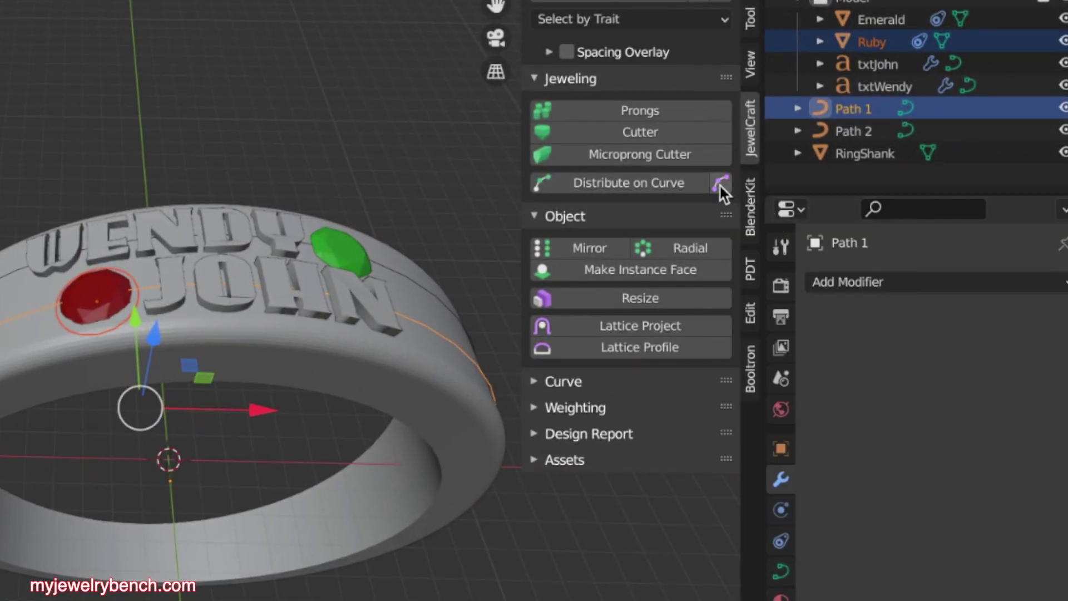
{"action": "left_click", "coordinate": [720, 183]}
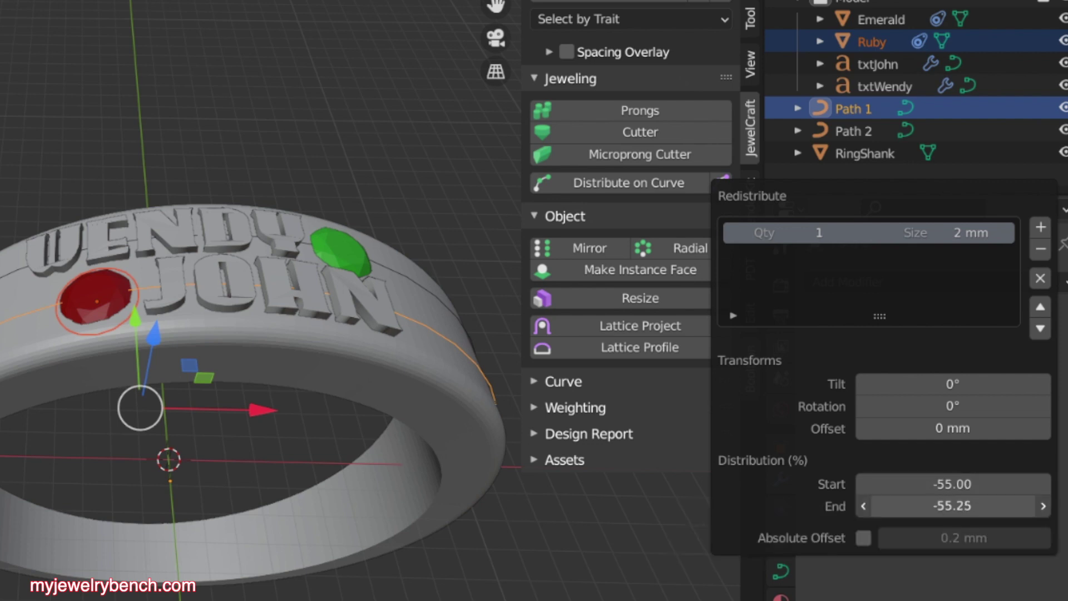
{"action": "left_click_drag", "start_coordinate": [952, 506], "coordinate": [901, 486]}
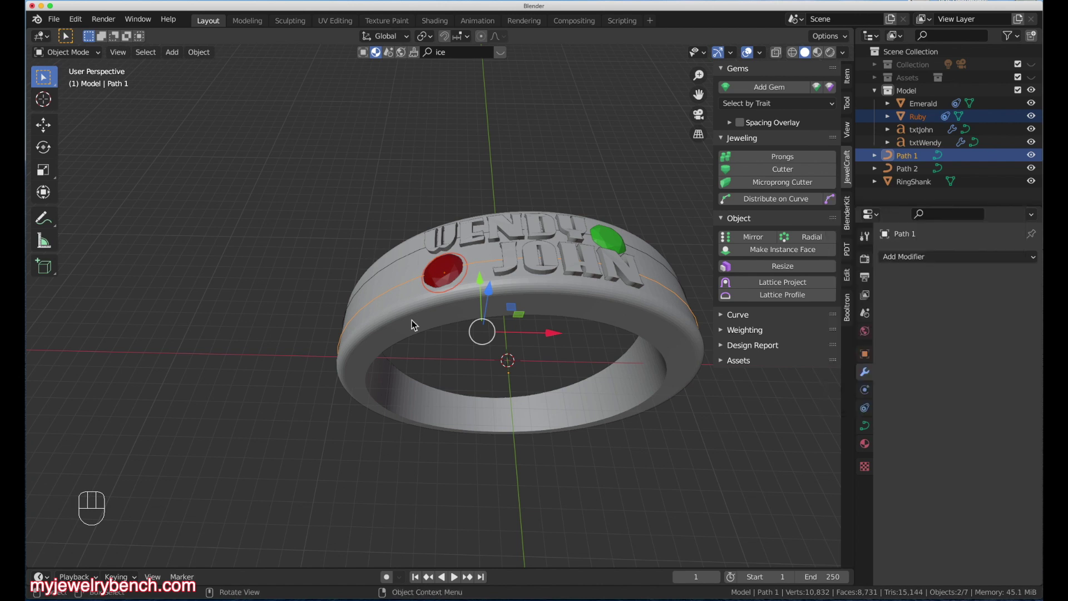
Step: Move the four-letter text about -0.75 mm along X toward the ruby
{"action": "scroll", "coordinate": [487, 282], "scroll_direction": "up", "scroll_amount": 4}
{"action": "left_click", "coordinate": [511, 262]}
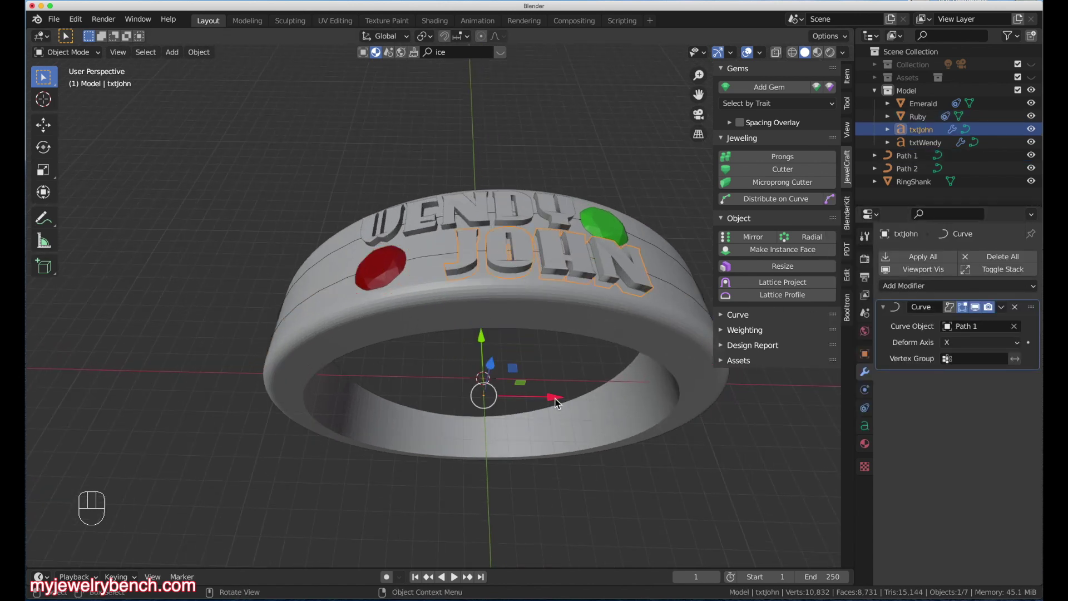
{"action": "left_click_drag", "start_coordinate": [553, 399], "coordinate": [537, 399]}
Step: Examine the spacing of both names and both gems on the band, including straight from above
{"action": "middle_click_drag", "start_coordinate": [509, 389], "coordinate": [580, 411]}
{"action": "scroll", "coordinate": [528, 240], "scroll_direction": "up", "scroll_amount": 5}
{"action": "scroll", "coordinate": [518, 250], "scroll_direction": "down", "scroll_amount": 3}
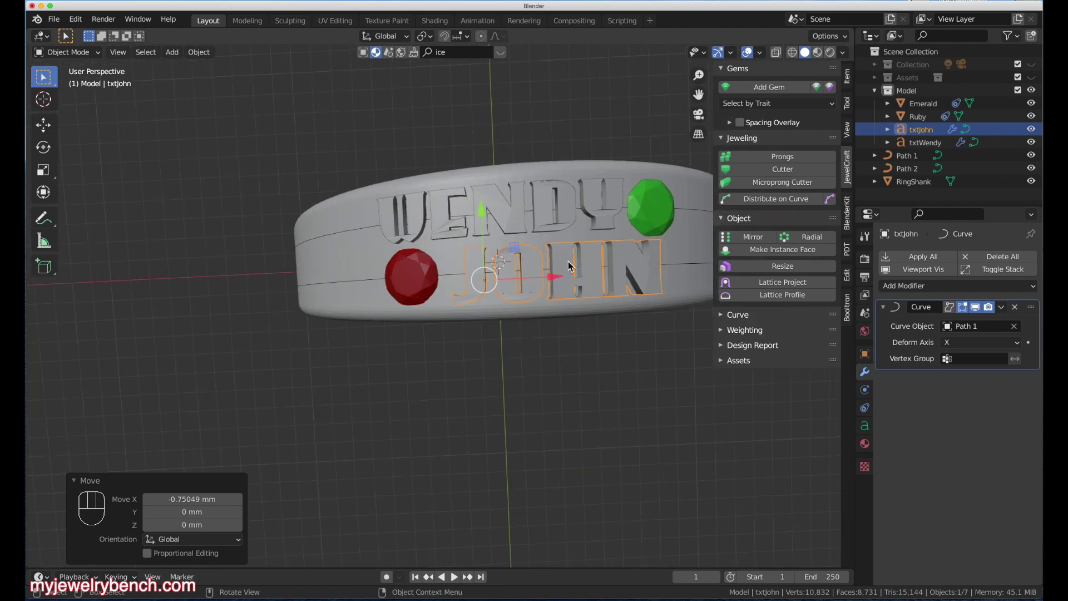
{"action": "key", "text": "KP_7"}
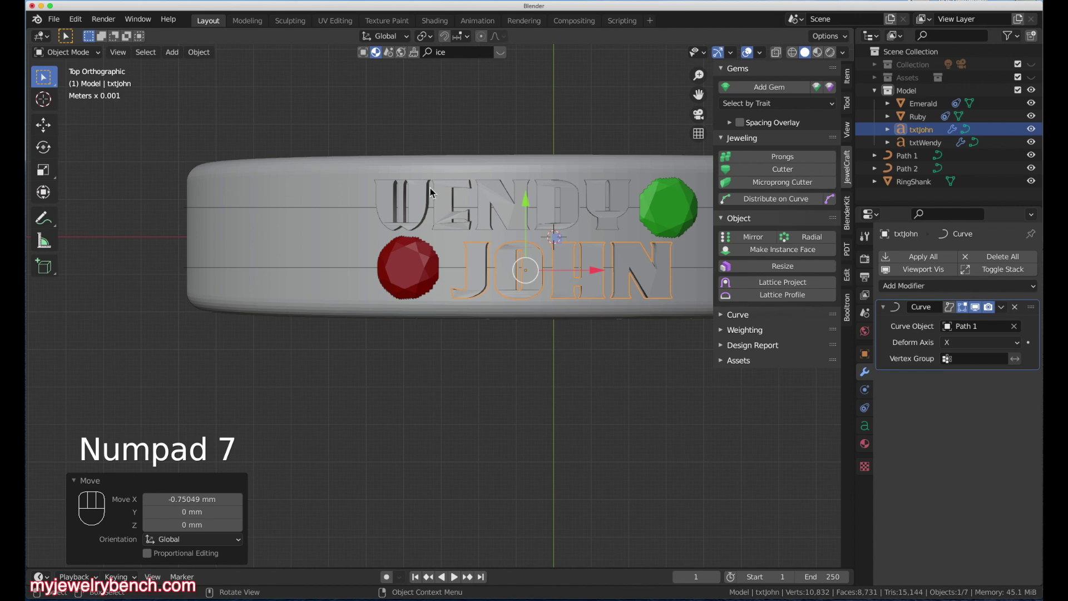
{"action": "scroll", "coordinate": [494, 212], "scroll_direction": "up", "scroll_amount": 2}
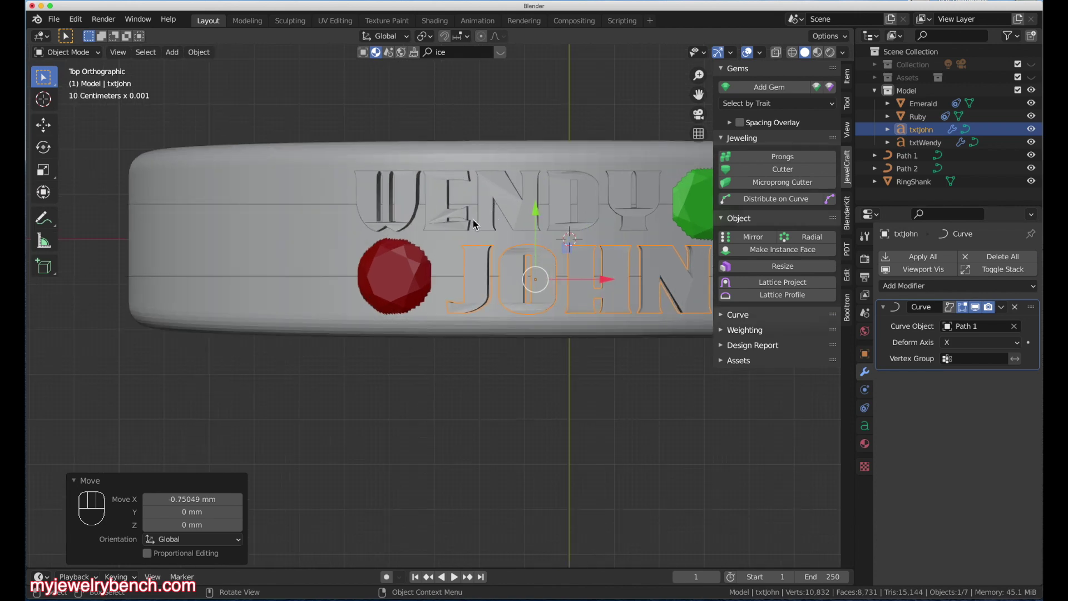
{"action": "scroll", "coordinate": [398, 203], "scroll_direction": "down", "scroll_amount": 2}
{"action": "scroll", "coordinate": [455, 217], "scroll_direction": "up", "scroll_amount": 1}
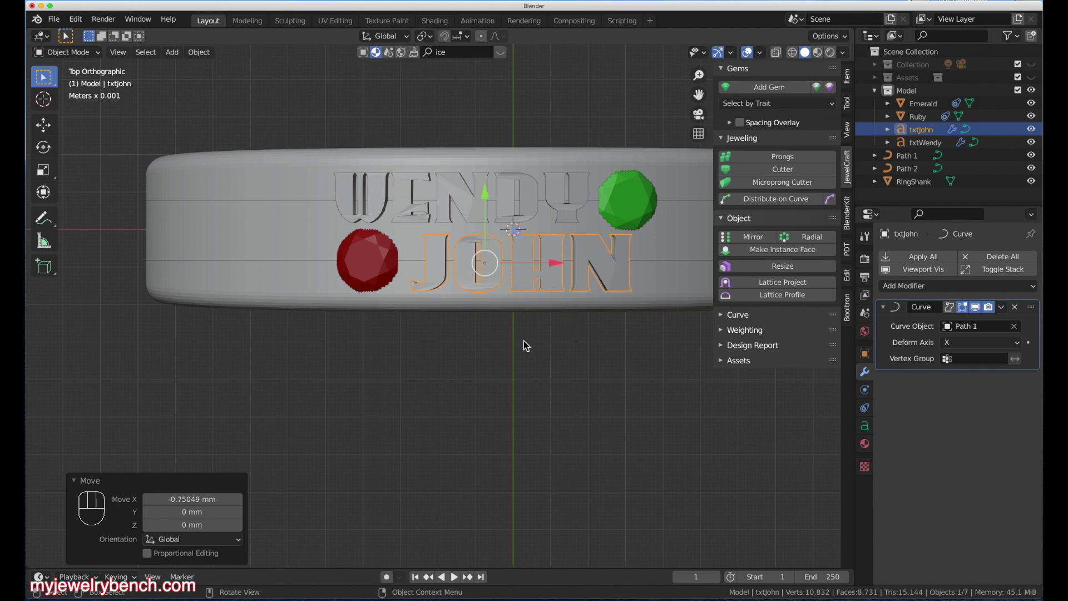
{"action": "middle_click_drag", "start_coordinate": [457, 360], "coordinate": [569, 282]}
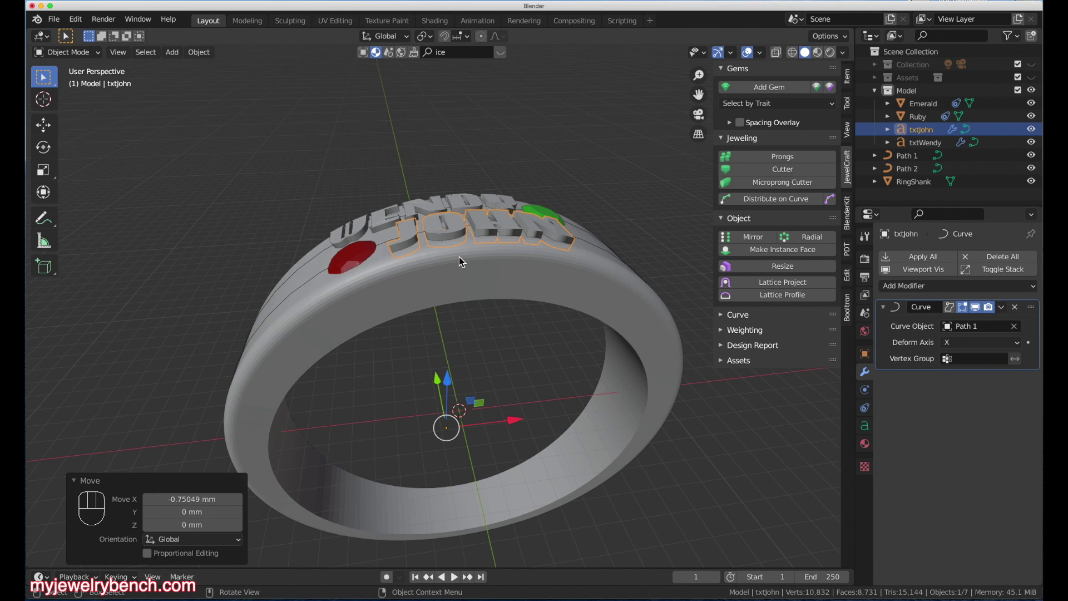
Step: Try to apply the four-letter text's Curve modifier directly, and convert the text object to a mesh
{"action": "scroll", "coordinate": [568, 214], "scroll_direction": "up", "scroll_amount": 4}
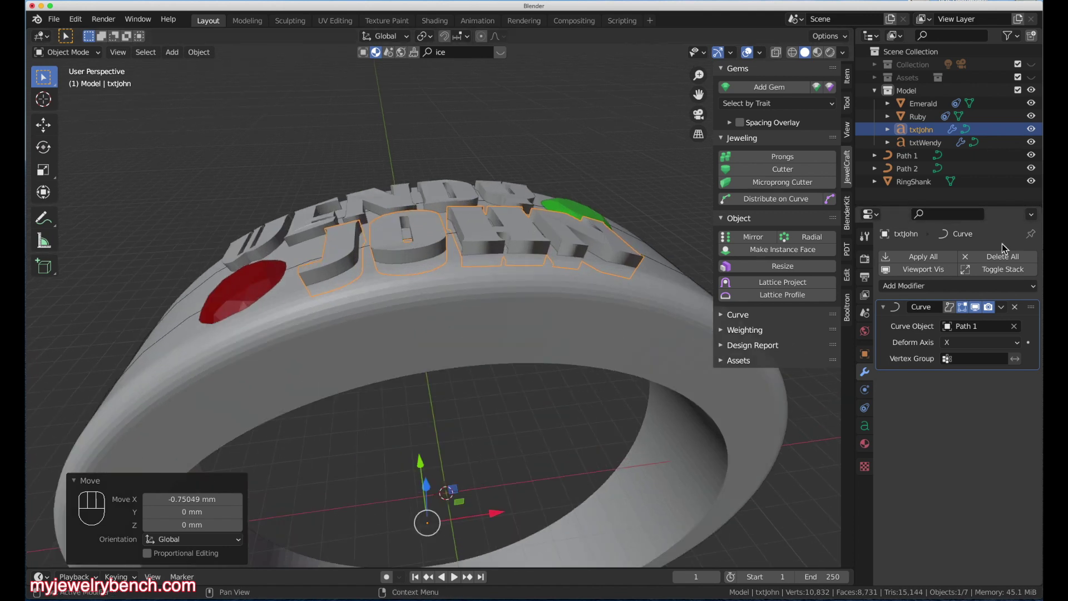
{"action": "left_click", "coordinate": [918, 259]}
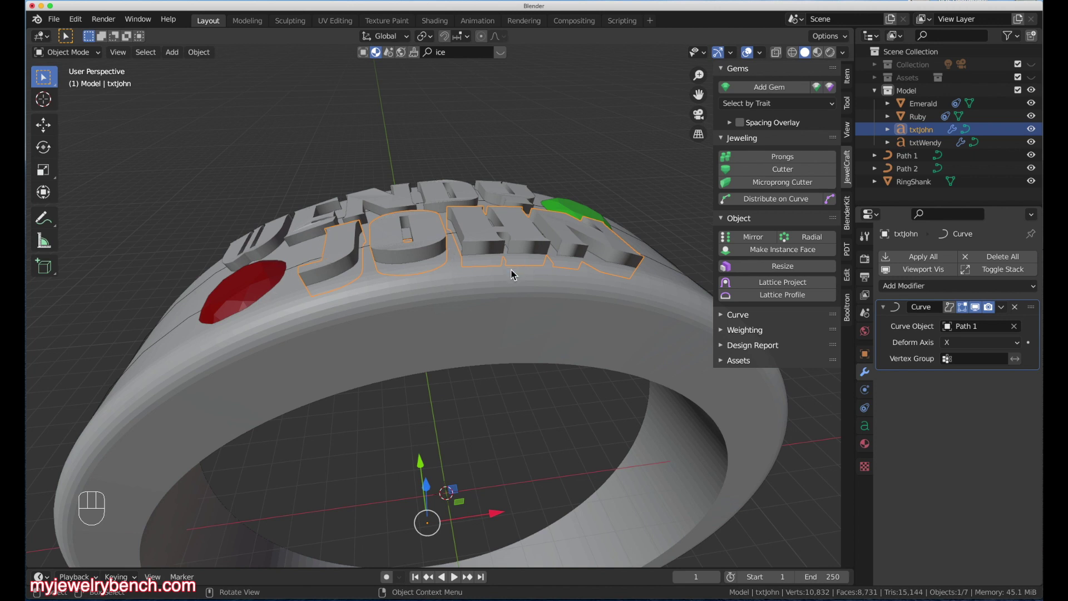
{"action": "middle_click_drag", "start_coordinate": [372, 296], "coordinate": [387, 269]}
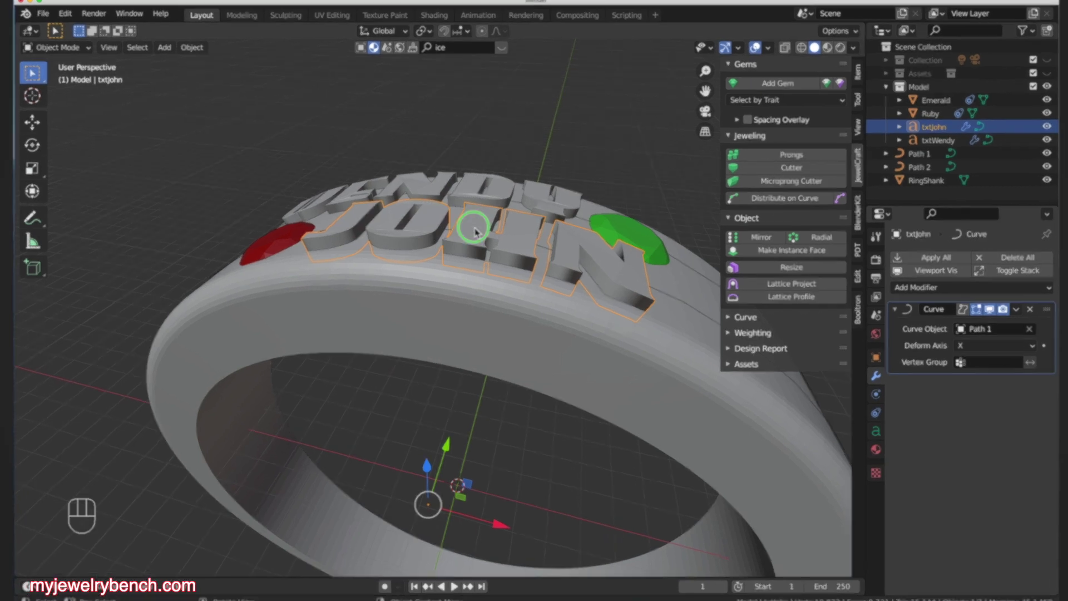
{"action": "right_click", "coordinate": [472, 231]}
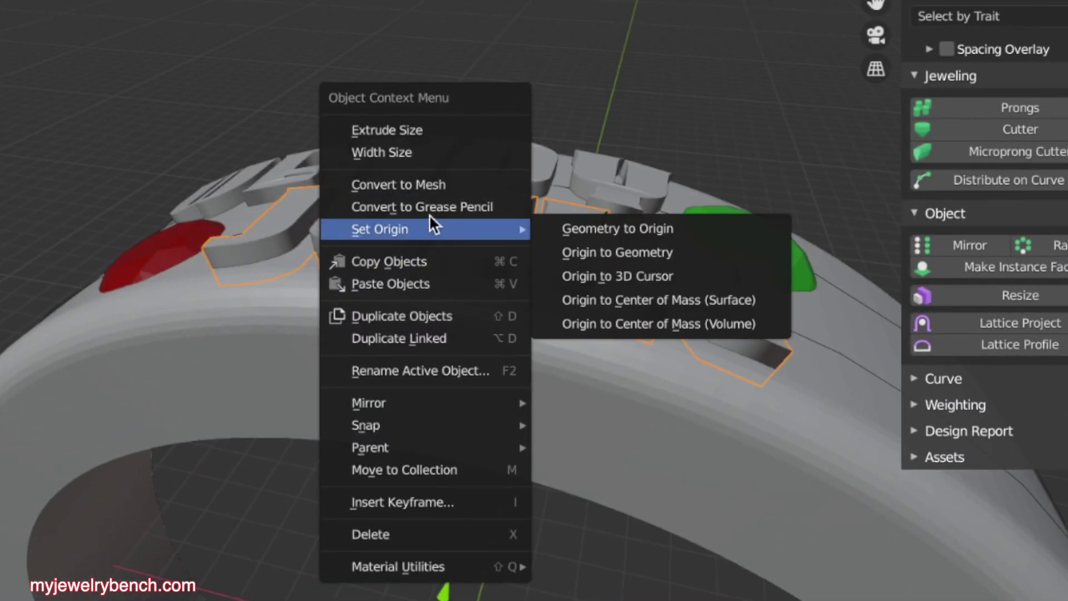
{"action": "left_click", "coordinate": [464, 186]}
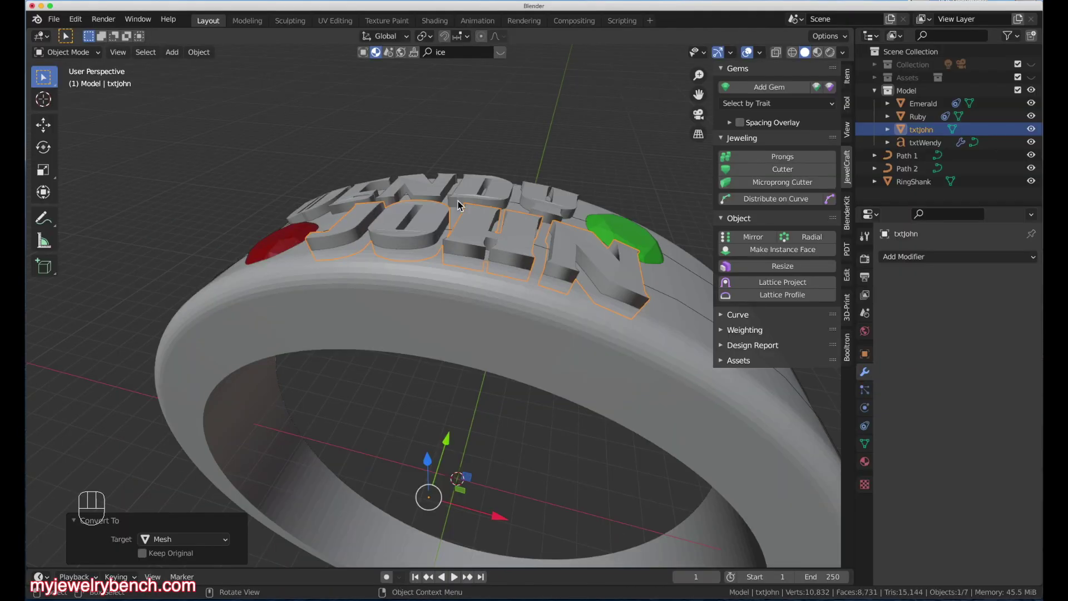
Step: Examine the four-letter name's mesh topology up close in Edit Mode, and return to Object Mode
{"action": "scroll", "coordinate": [483, 239], "scroll_direction": "up", "scroll_amount": 2}
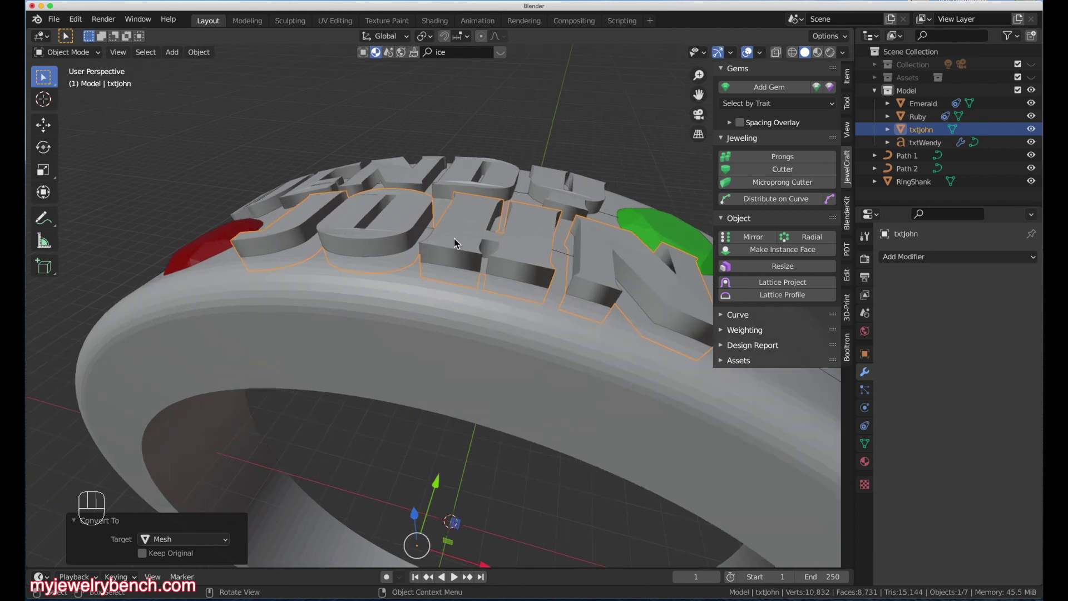
{"action": "key", "text": "Tab"}
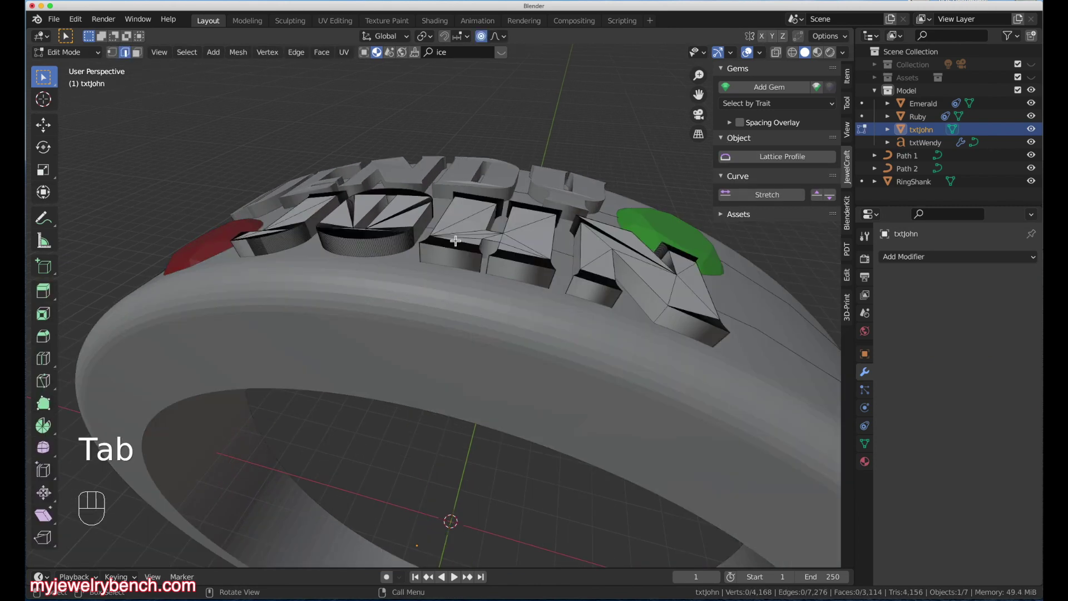
{"action": "middle_click_drag", "start_coordinate": [493, 276], "coordinate": [508, 306]}
{"action": "scroll", "coordinate": [346, 229], "scroll_direction": "up", "scroll_amount": 5}
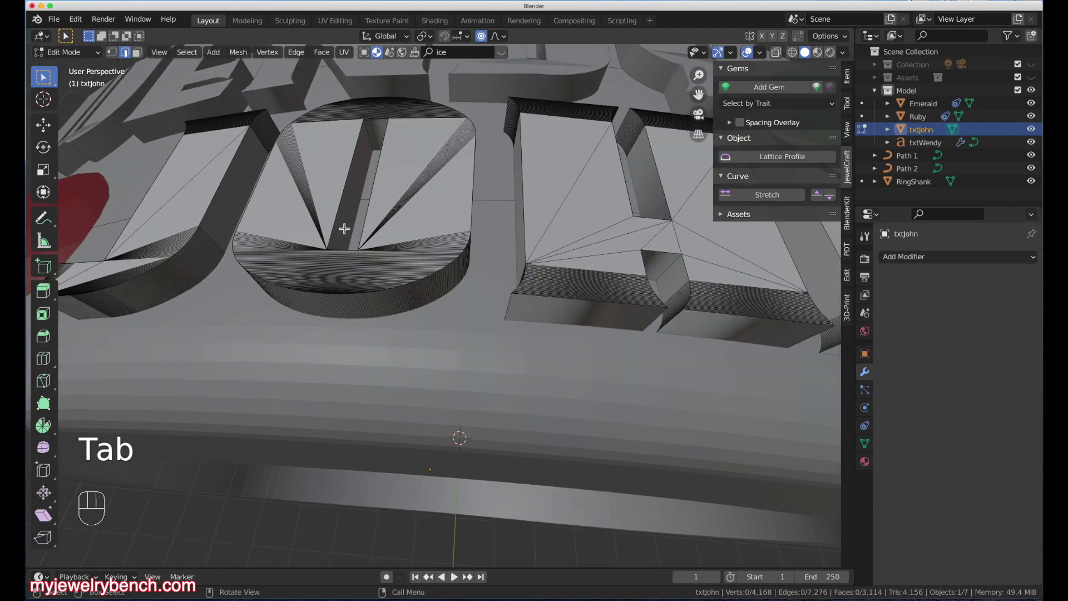
{"action": "scroll", "coordinate": [511, 247], "scroll_direction": "down", "scroll_amount": 3}
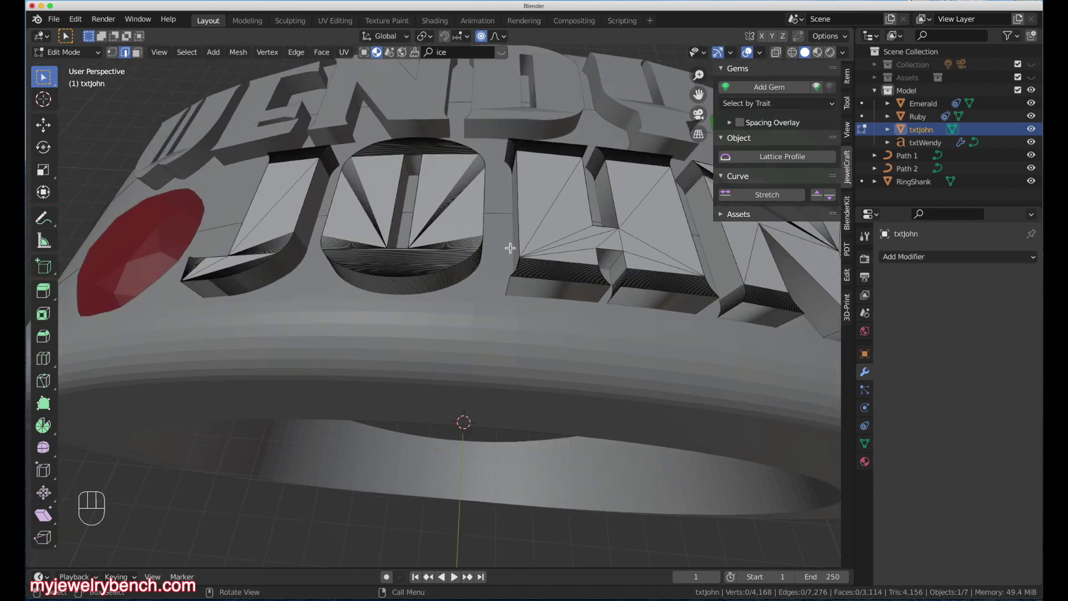
{"action": "scroll", "coordinate": [490, 283], "scroll_direction": "up", "scroll_amount": 8}
{"action": "scroll", "coordinate": [348, 264], "scroll_direction": "down", "scroll_amount": 6}
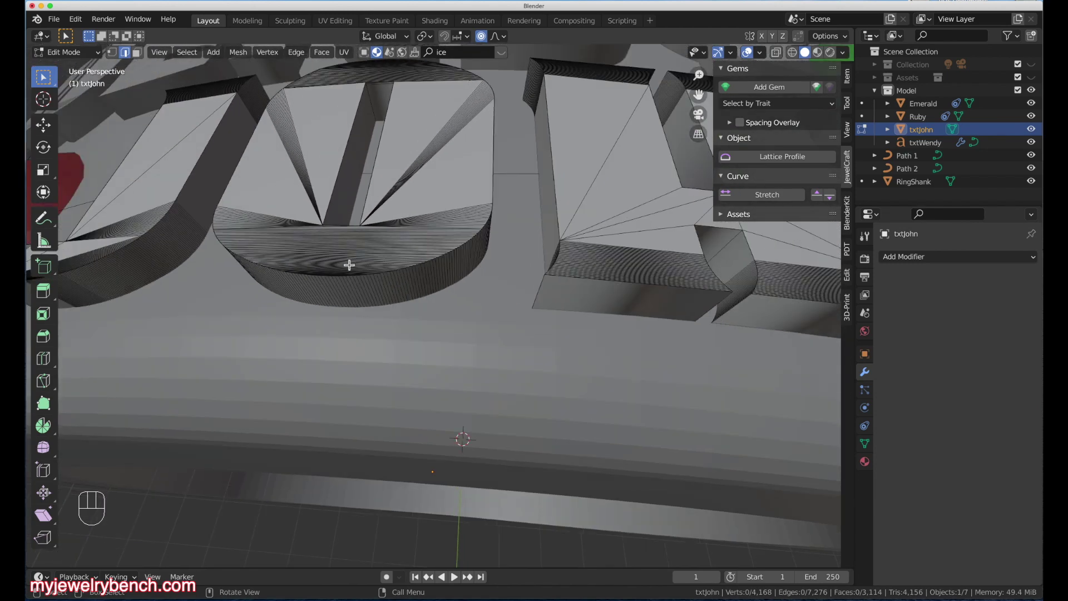
{"action": "middle_click_drag", "start_coordinate": [447, 274], "coordinate": [482, 255]}
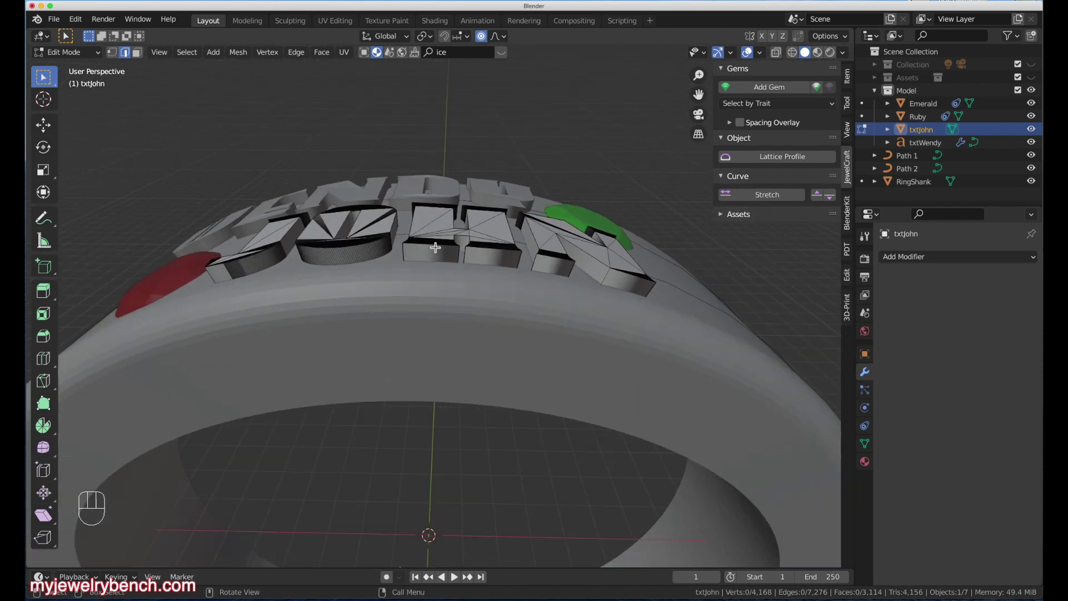
{"action": "key", "text": "Tab"}
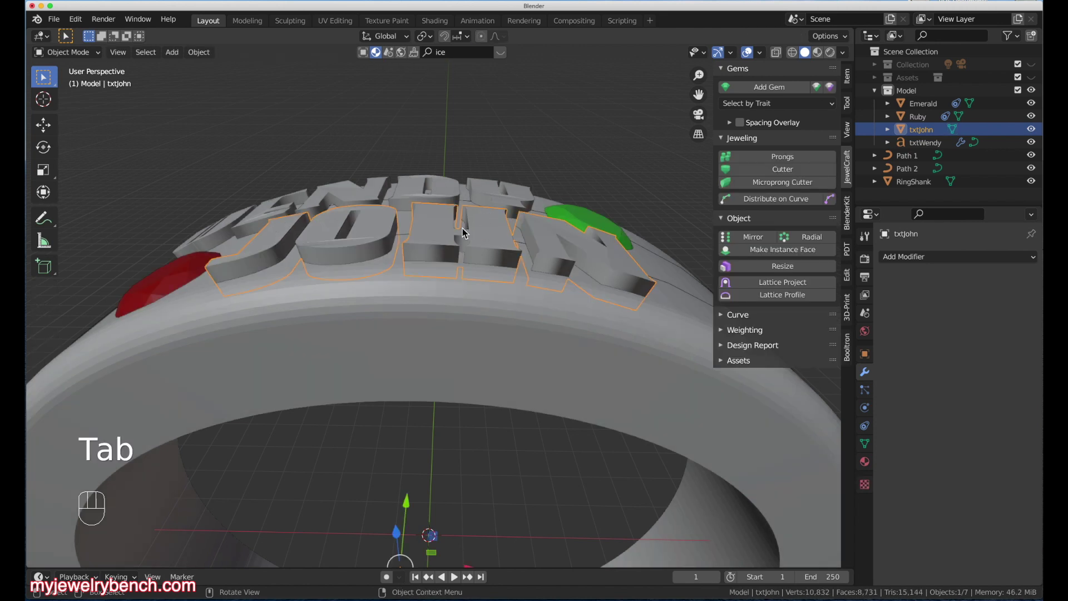
Step: Add a Remesh modifier to the four-letter name and set its voxel size to 0.035 mm
{"action": "left_click", "coordinate": [927, 257]}
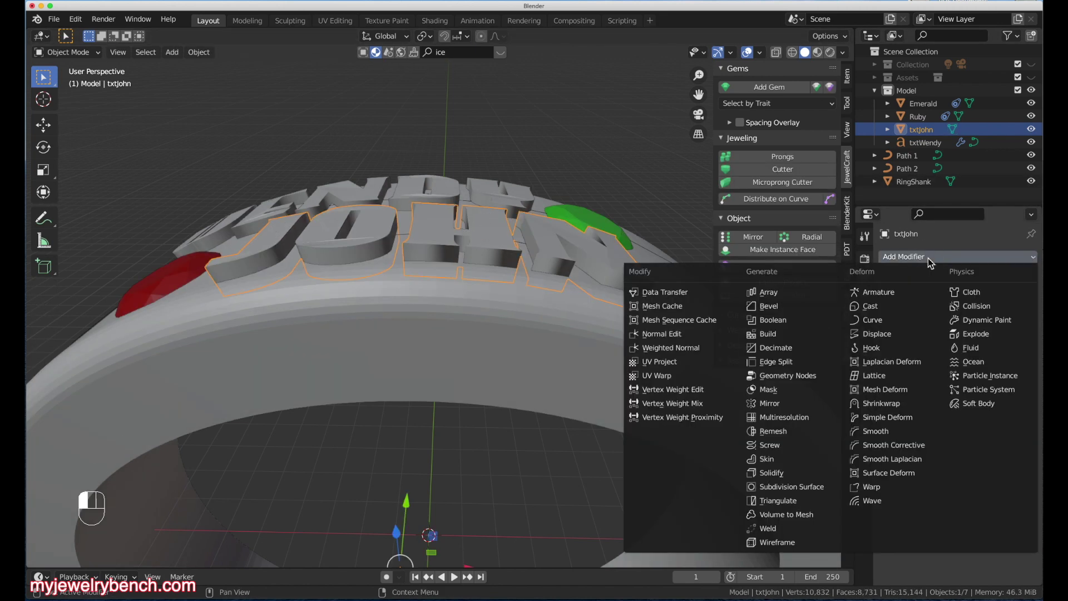
{"action": "left_click", "coordinate": [776, 437]}
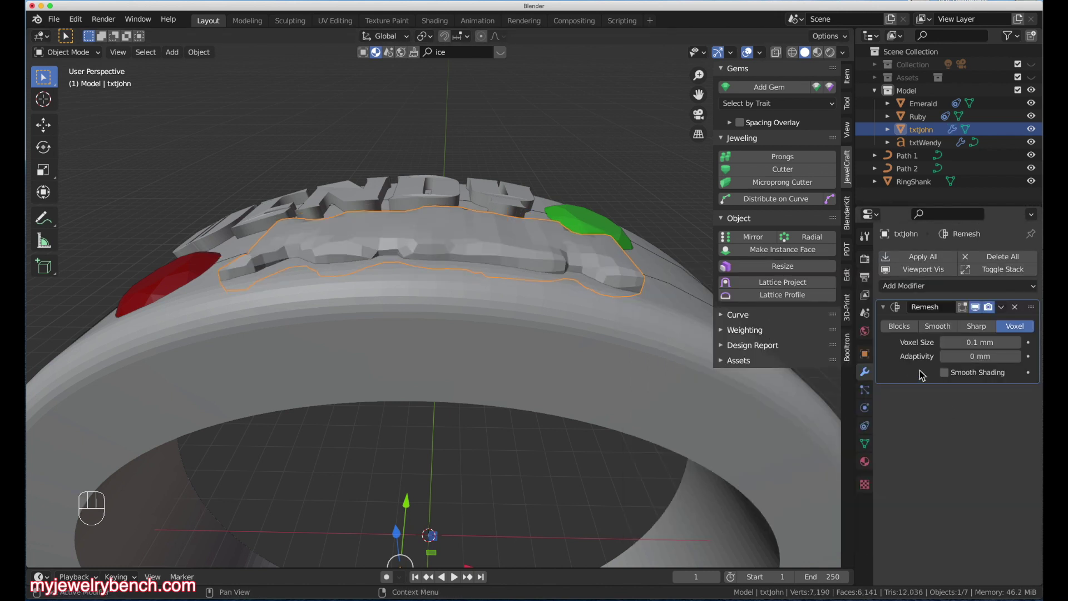
{"action": "left_click", "coordinate": [961, 348]}
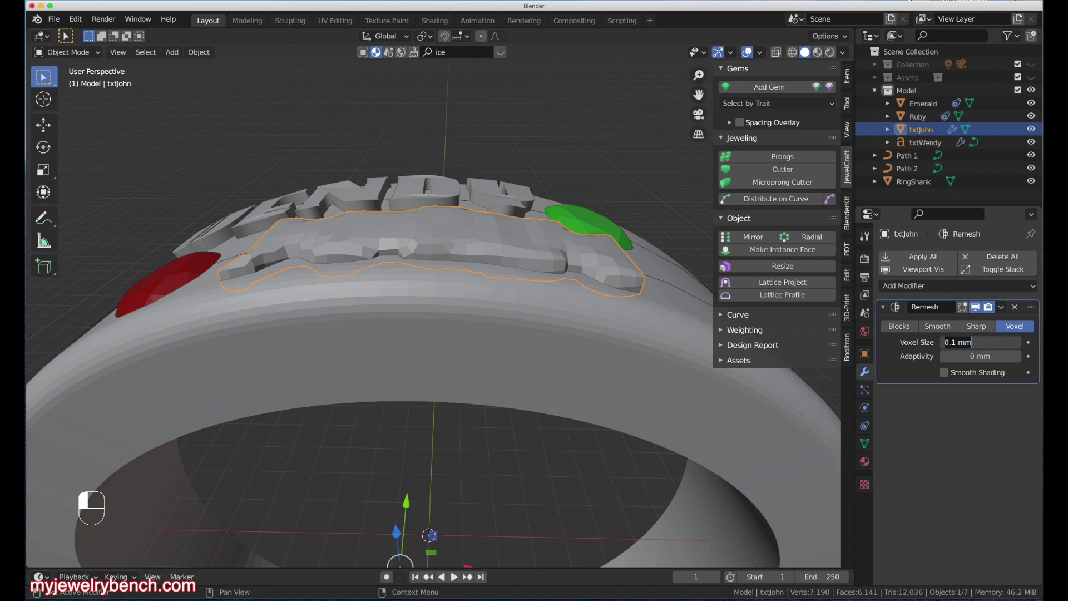
{"action": "key", "text": "BackSpace"}
{"action": "key", "text": "Return"}
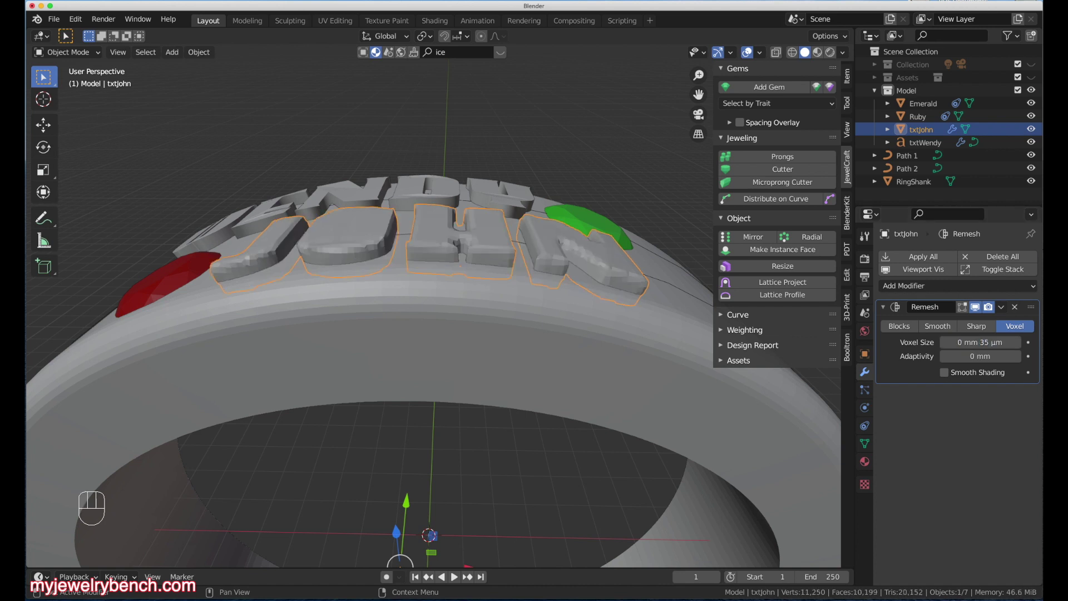
Step: Turn on smooth shading in the four-letter name's Remesh modifier
{"action": "middle_click_drag", "start_coordinate": [405, 241], "coordinate": [392, 262]}
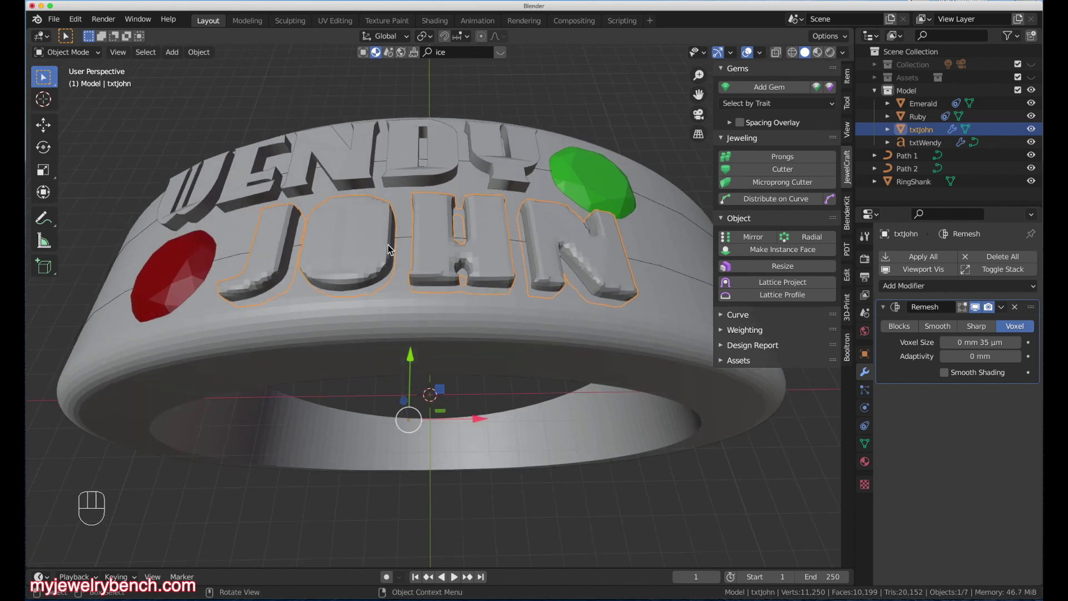
{"action": "scroll", "coordinate": [353, 217], "scroll_direction": "up", "scroll_amount": 3}
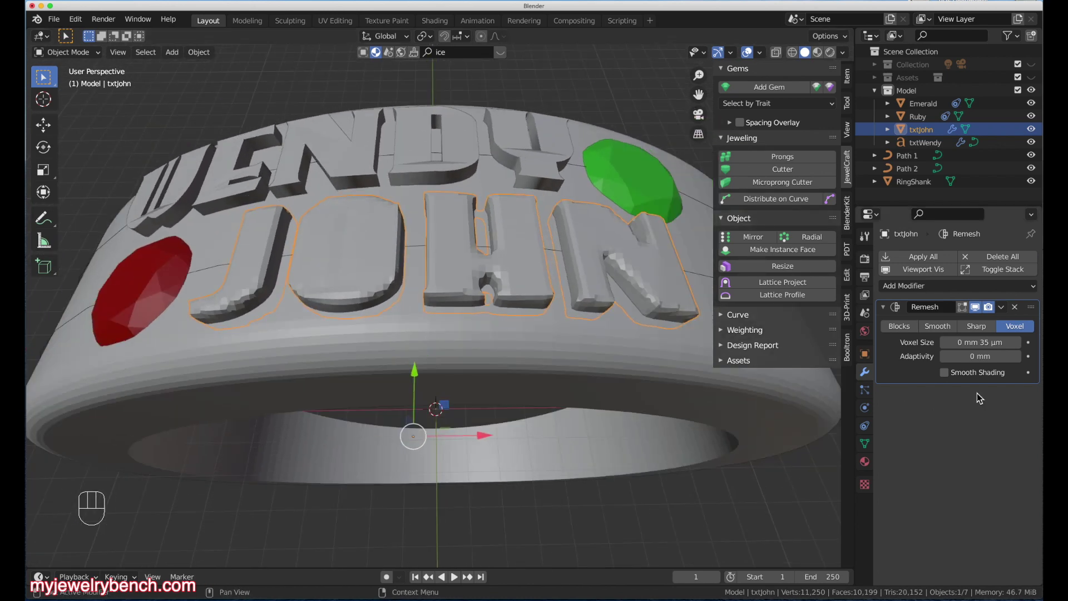
{"action": "left_click", "coordinate": [950, 375]}
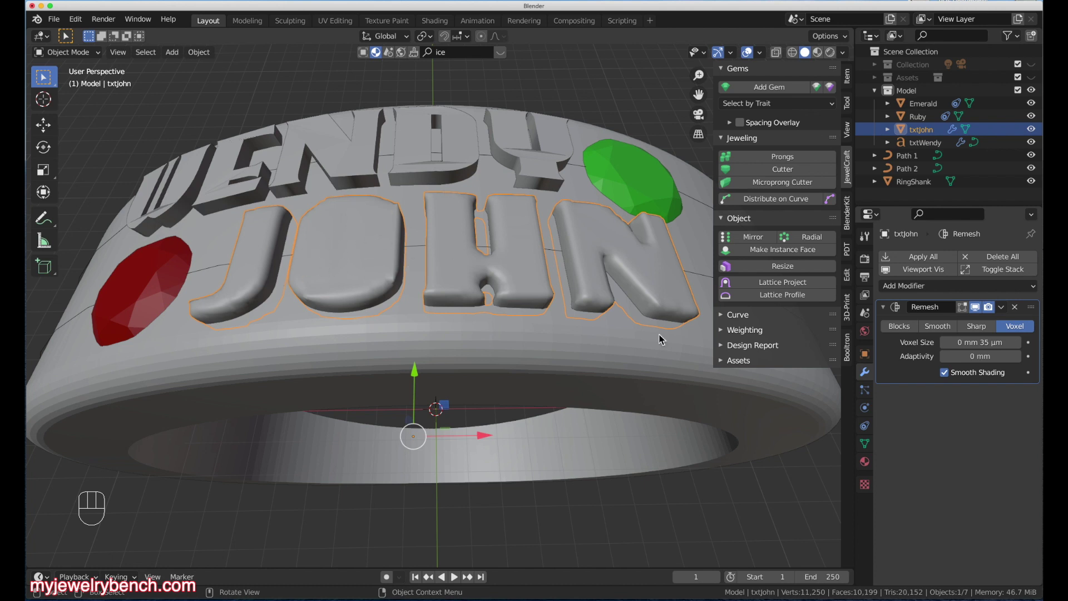
Step: Switch the Remesh modifier to Smooth mode, with octree depth 8 and smooth shading off
{"action": "left_click", "coordinate": [947, 329]}
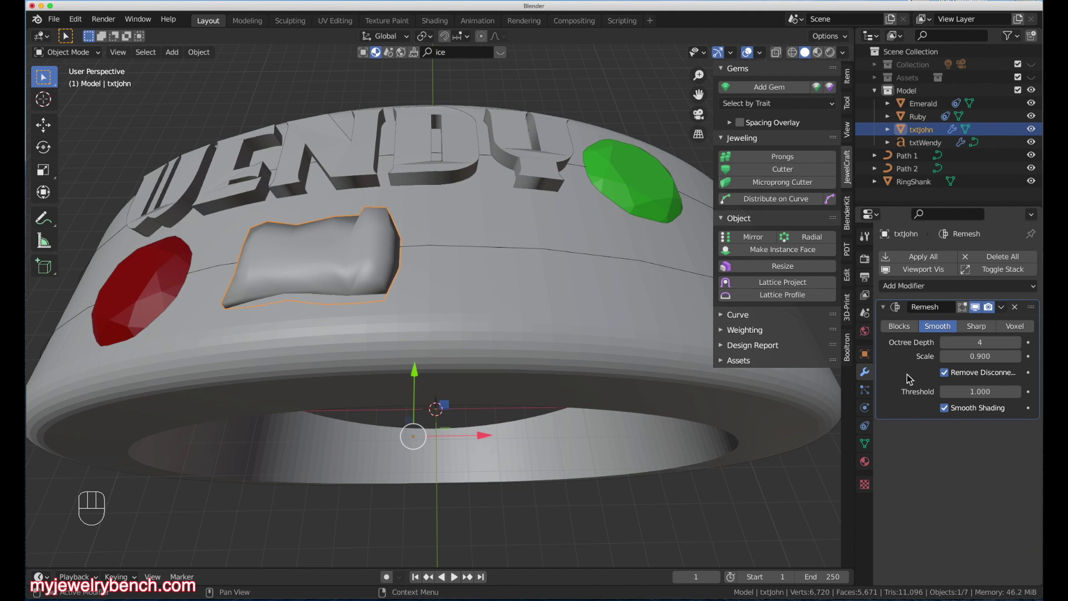
{"action": "left_click", "coordinate": [1017, 343]}
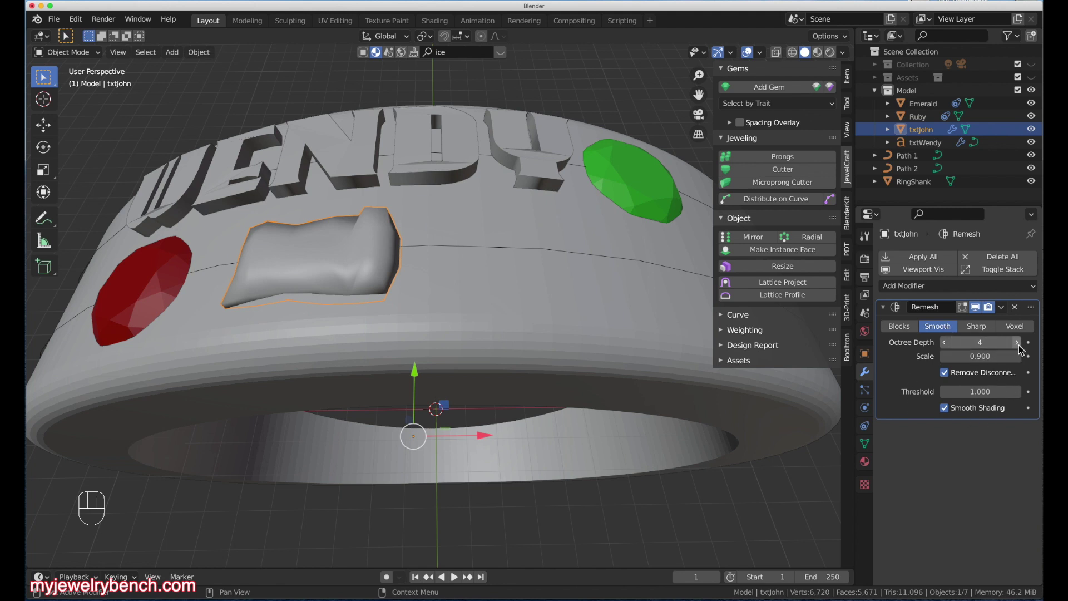
{"action": "left_click", "coordinate": [1017, 343]}
{"action": "left_click", "coordinate": [1017, 343]}
{"action": "left_click", "coordinate": [1017, 343]}
{"action": "left_click", "coordinate": [950, 408]}
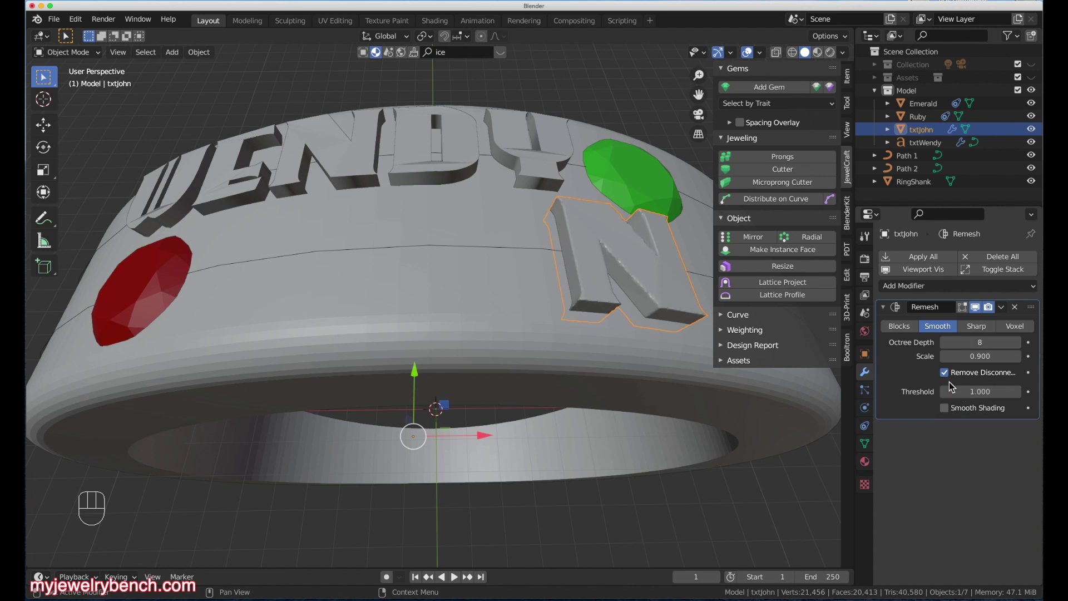
Step: Turn off Remove Disconnected in the four-letter name's Remesh modifier and set the octree depth to 9
{"action": "left_click", "coordinate": [949, 373]}
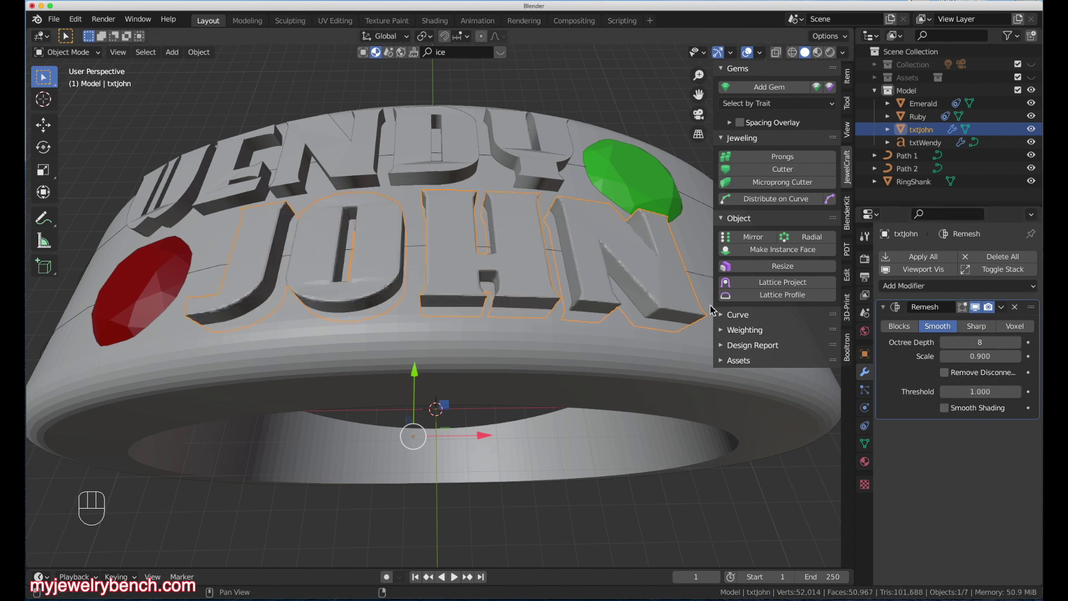
{"action": "mouse_move", "coordinate": [305, 248]}
{"action": "middle_mouse_down"}
{"action": "mouse_move", "coordinate": [344, 226]}
{"action": "mouse_move", "coordinate": [292, 249]}
{"action": "middle_mouse_up"}
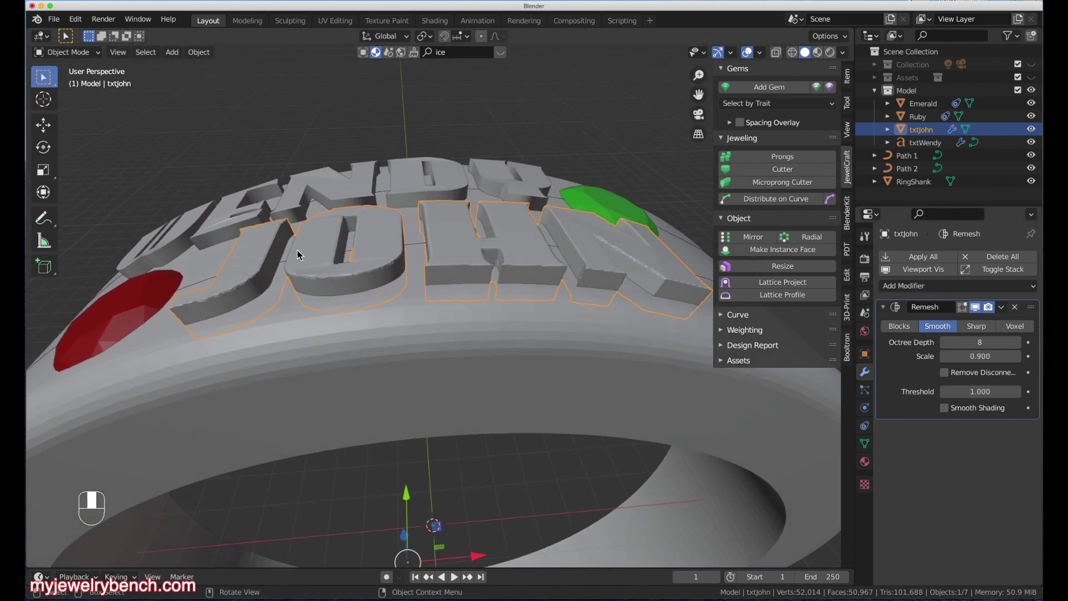
{"action": "left_click", "coordinate": [1016, 342]}
{"action": "middle_click_drag", "start_coordinate": [401, 256], "coordinate": [388, 249]}
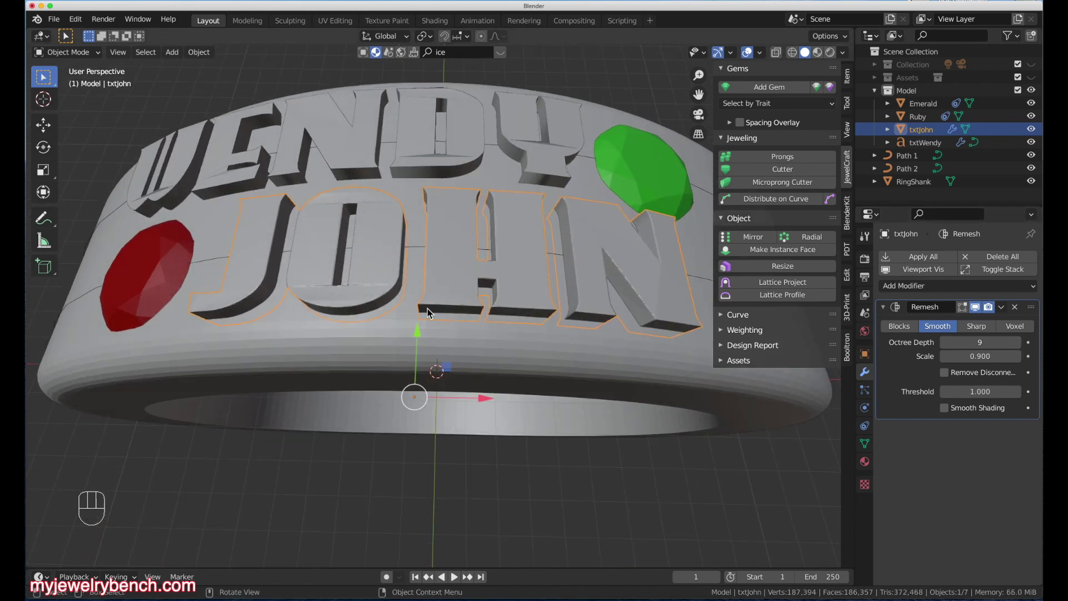
{"action": "middle_click_drag", "start_coordinate": [500, 235], "coordinate": [479, 278]}
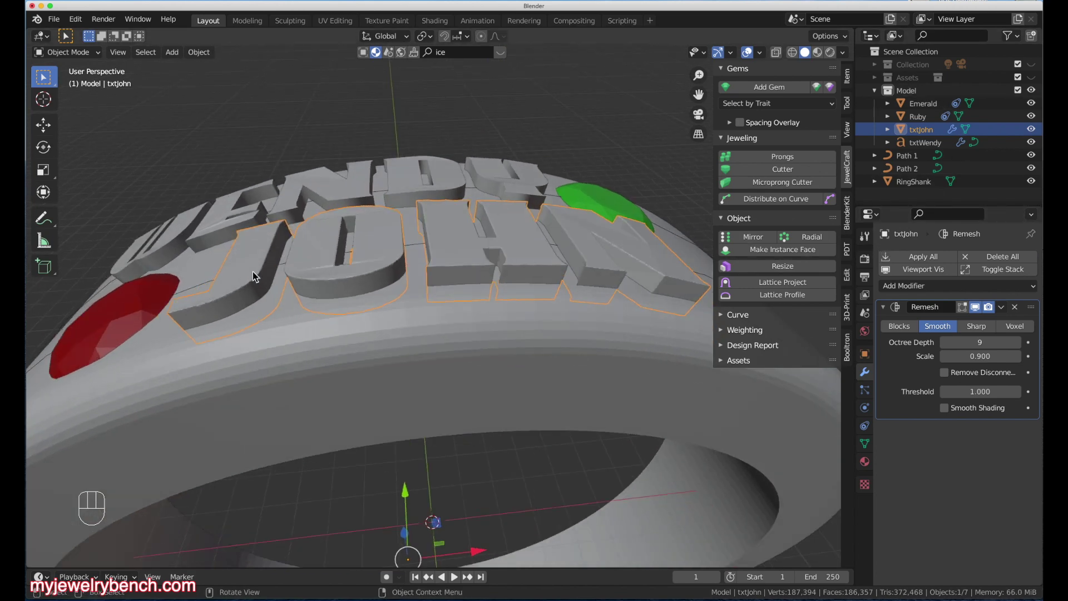
Step: Try applying the four-letter name's Remesh modifier, inspect the resulting mesh in Edit Mode, and return to Object Mode
{"action": "left_click", "coordinate": [927, 257]}
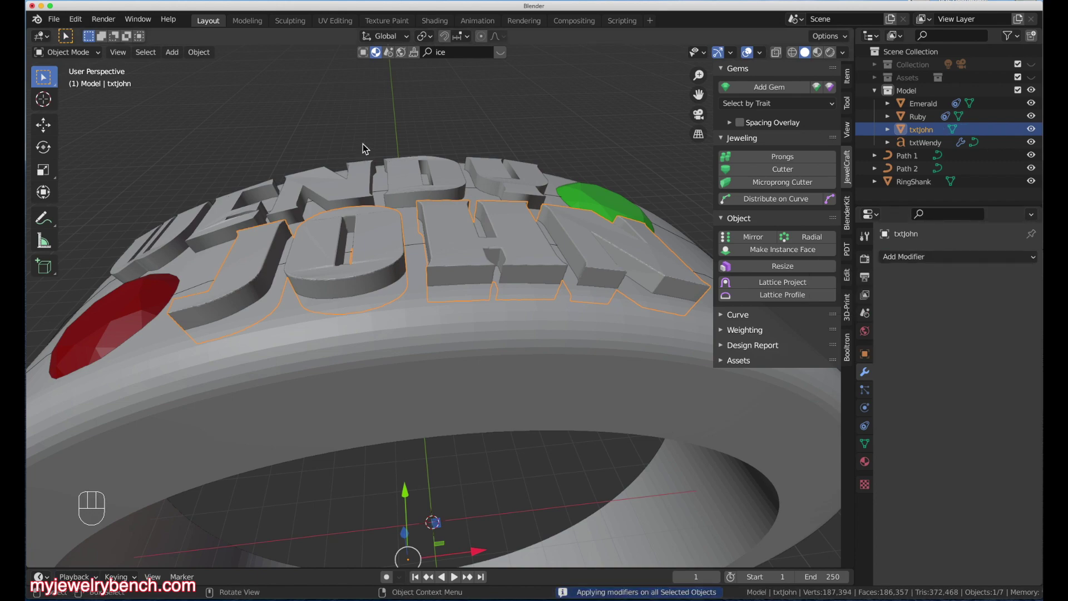
{"action": "key", "text": "Tab"}
{"action": "scroll", "coordinate": [367, 290], "scroll_direction": "up", "scroll_amount": 5}
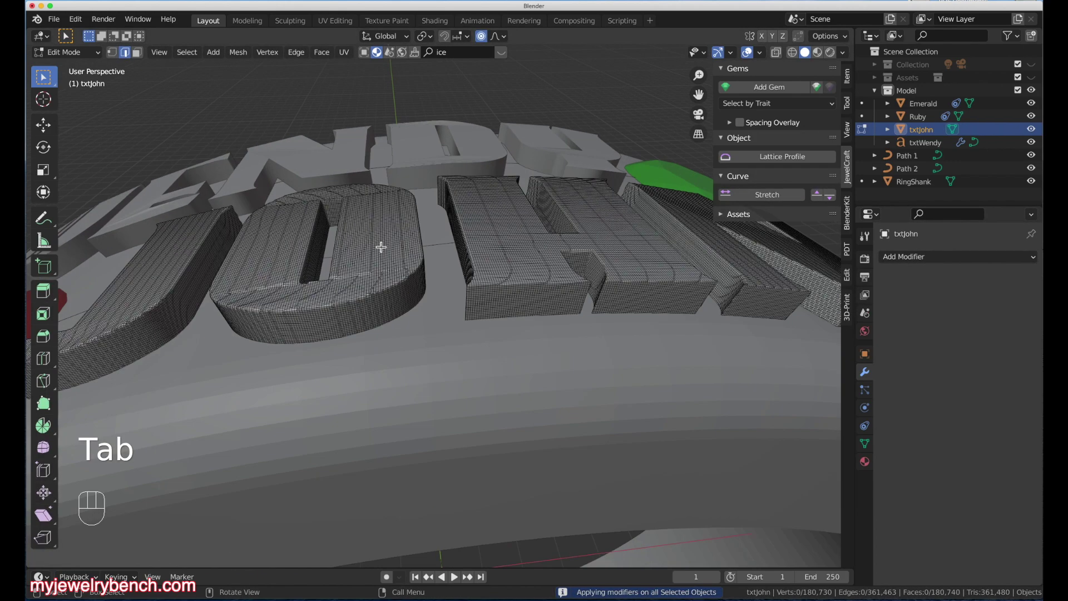
{"action": "scroll", "coordinate": [345, 250], "scroll_direction": "up", "scroll_amount": 6}
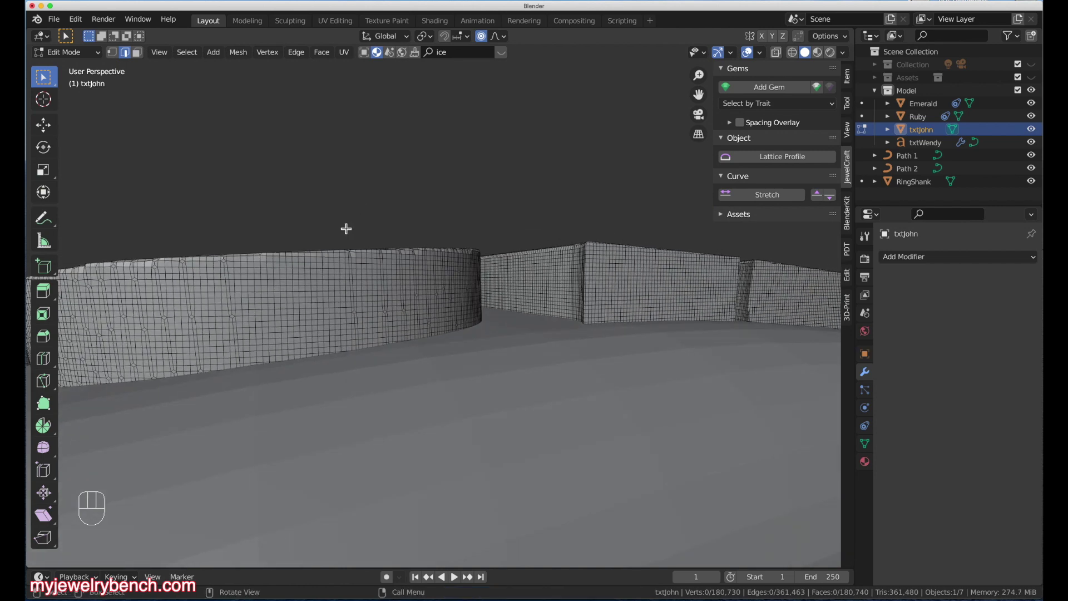
{"action": "middle_click_drag", "start_coordinate": [374, 247], "coordinate": [419, 216]}
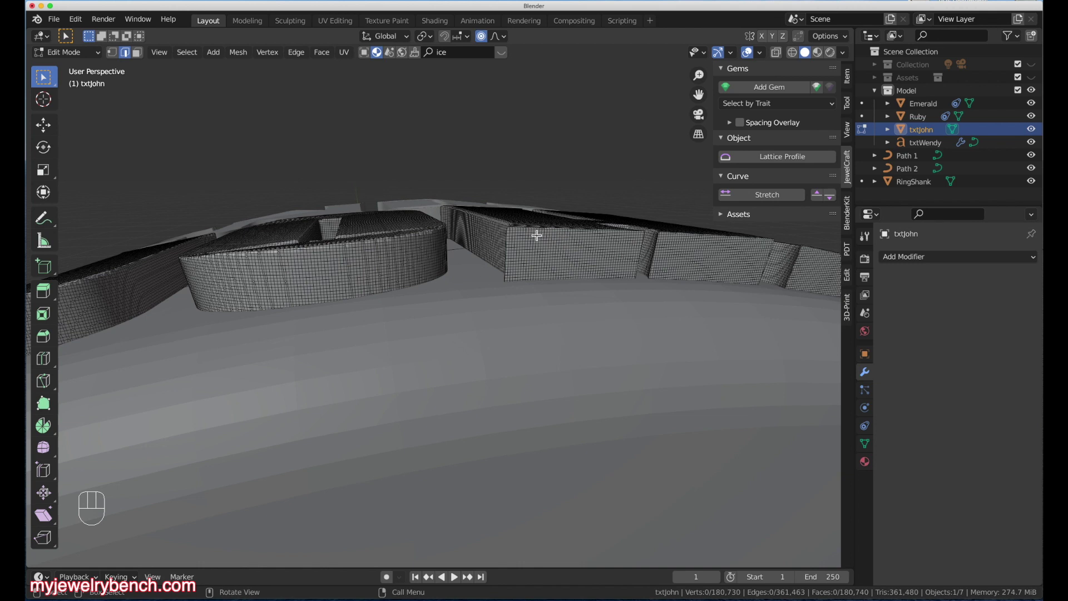
{"action": "middle_click_drag", "start_coordinate": [291, 312], "coordinate": [338, 264]}
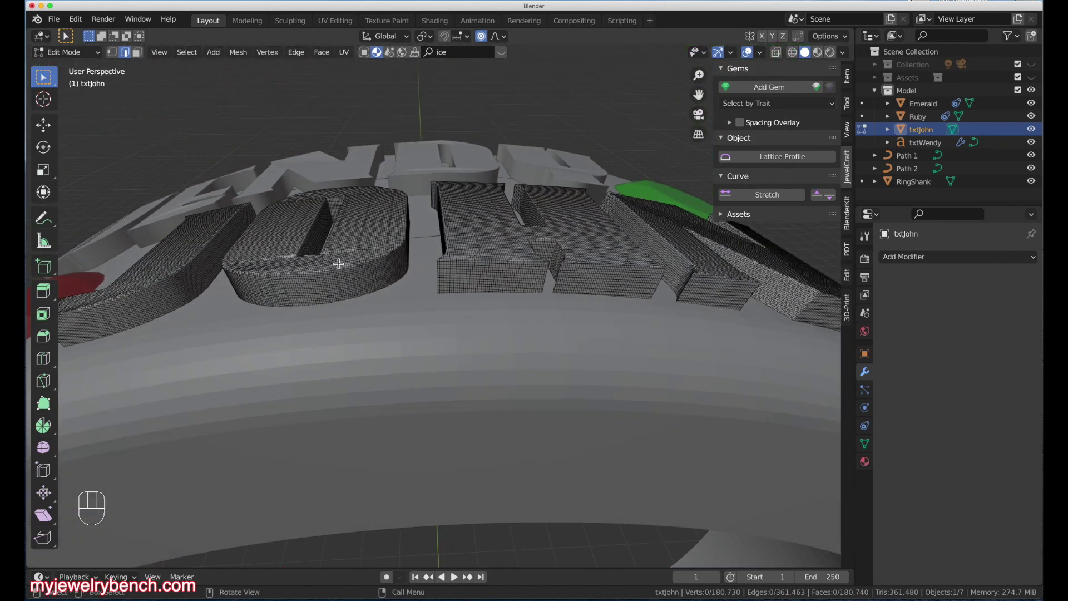
{"action": "key", "text": "Tab"}
{"action": "middle_click_drag", "start_coordinate": [275, 238], "coordinate": [278, 285]}
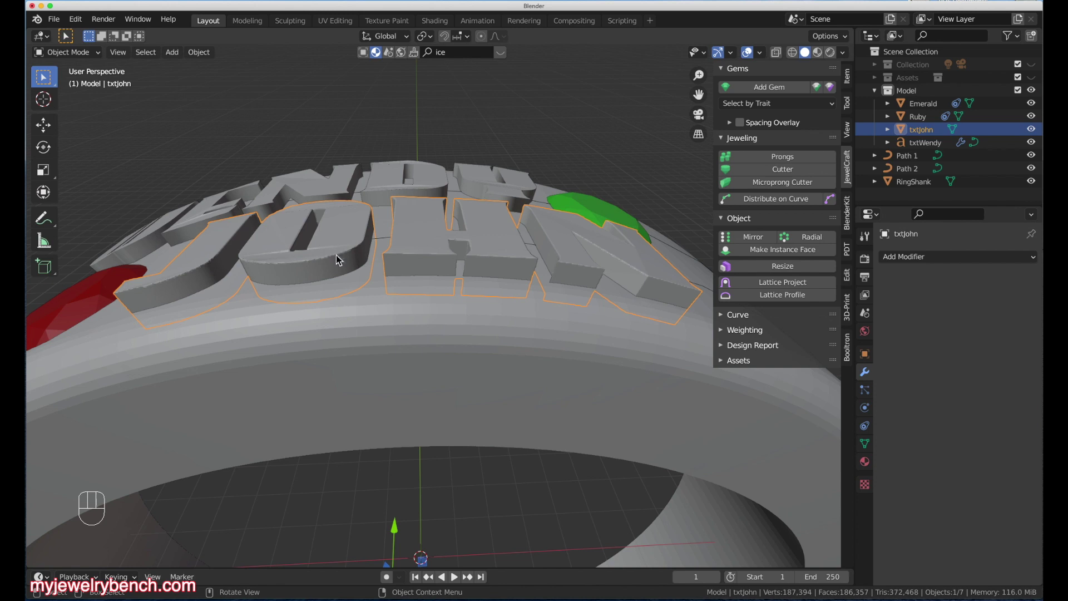
{"action": "middle_click_drag", "start_coordinate": [336, 249], "coordinate": [327, 358]}
{"action": "scroll", "coordinate": [331, 353], "scroll_direction": "down", "scroll_amount": 3}
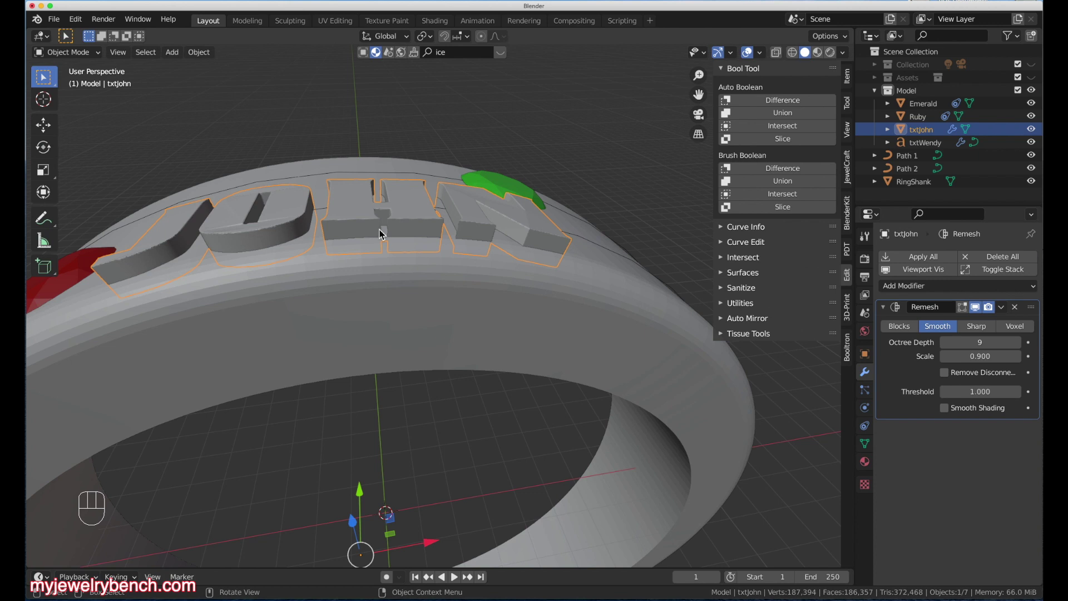
Step: Cut the four-letter name out of the ring shank with a Bool Tool Brush Boolean Difference
{"action": "key", "text": "shift"}
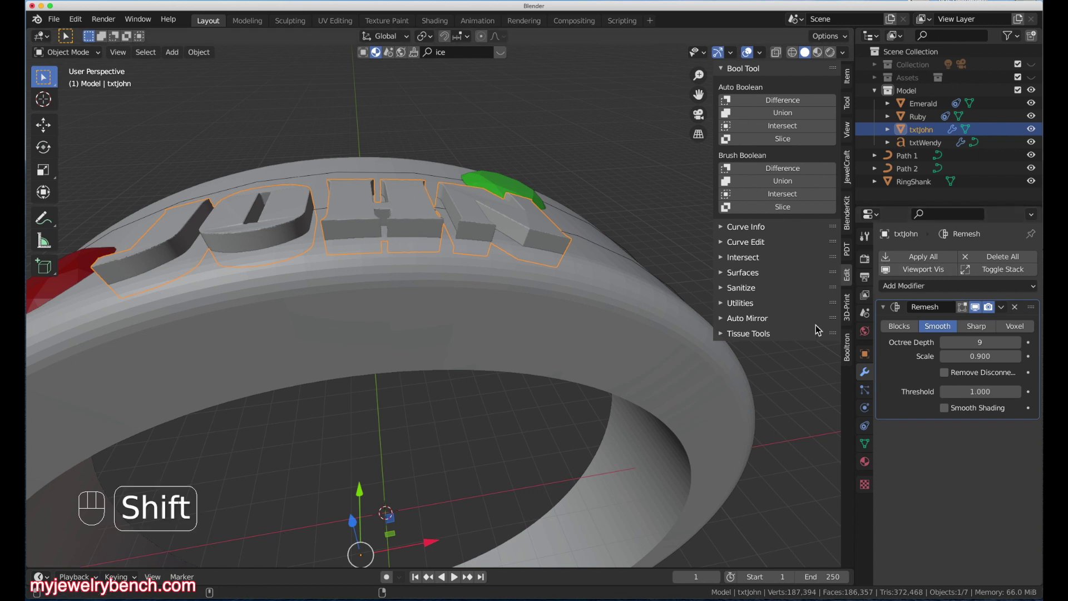
{"action": "left_click", "coordinate": [615, 348], "text": "shift"}
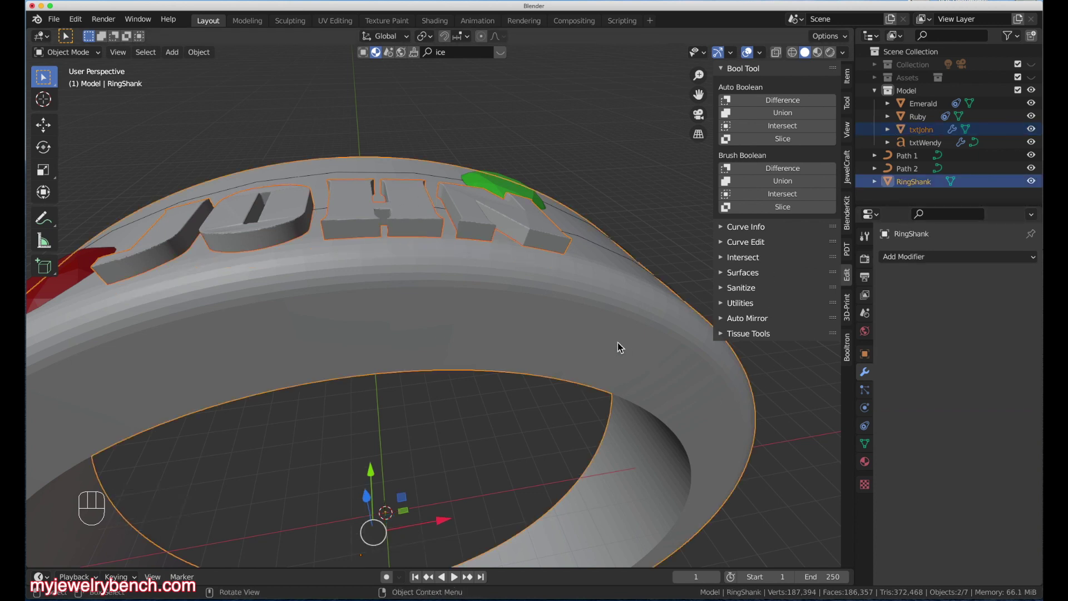
{"action": "left_click", "coordinate": [752, 167]}
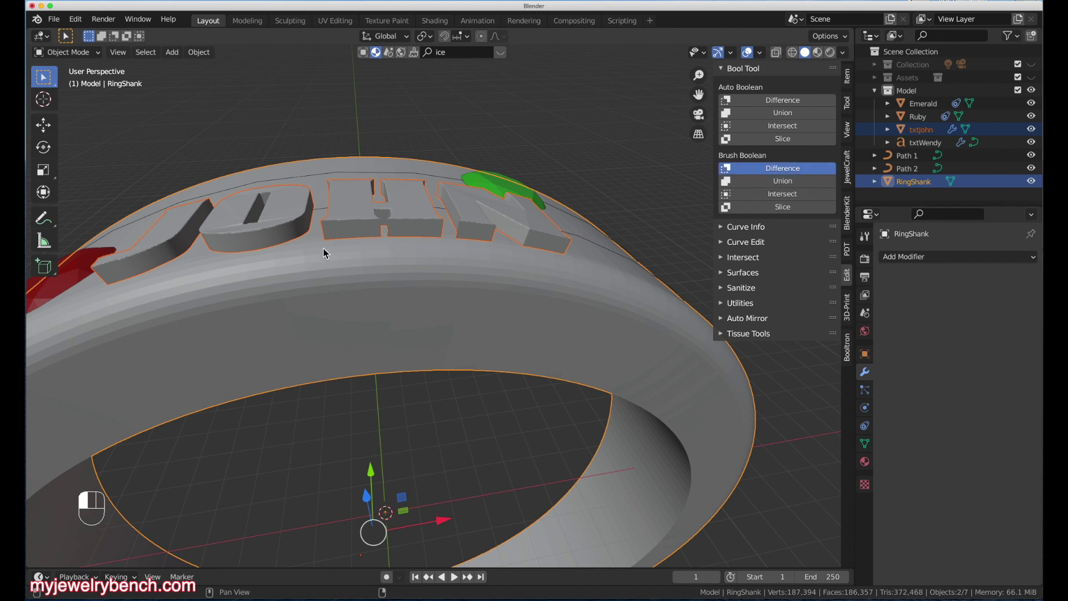
{"action": "mouse_move", "coordinate": [489, 234]}
{"action": "middle_mouse_down"}
{"action": "mouse_move", "coordinate": [484, 285]}
{"action": "mouse_move", "coordinate": [465, 311]}
{"action": "mouse_move", "coordinate": [516, 260]}
{"action": "mouse_move", "coordinate": [476, 321]}
{"action": "mouse_move", "coordinate": [541, 312]}
{"action": "mouse_move", "coordinate": [475, 321]}
{"action": "mouse_move", "coordinate": [479, 269]}
{"action": "mouse_move", "coordinate": [471, 286]}
{"action": "middle_mouse_up"}
Step: Select the five-letter name's text object and convert it to a mesh
{"action": "left_click", "coordinate": [425, 231]}
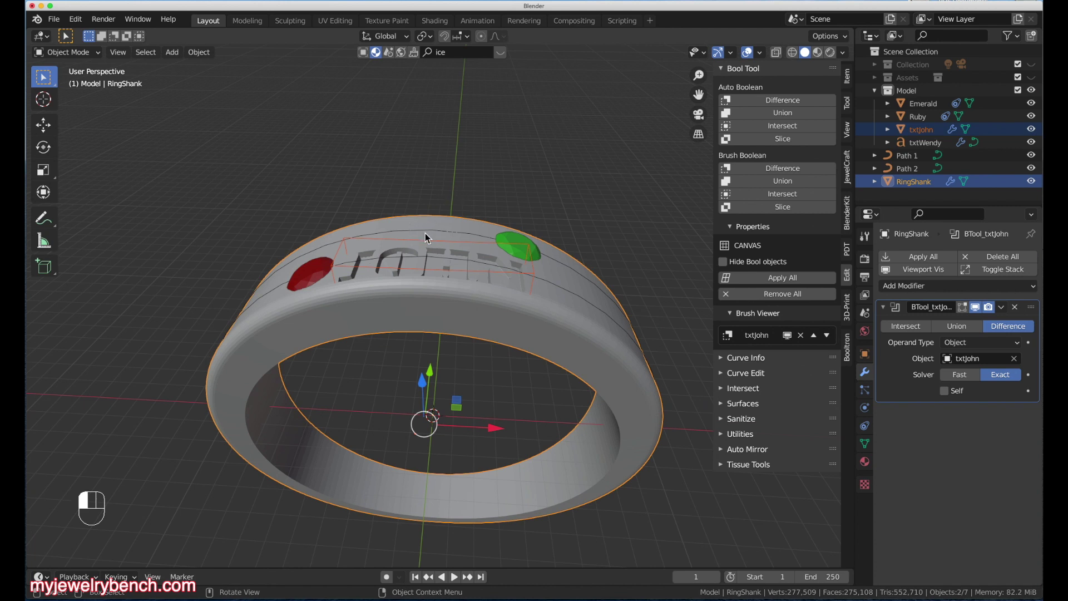
{"action": "left_click", "coordinate": [396, 210]}
{"action": "left_click", "coordinate": [459, 250]}
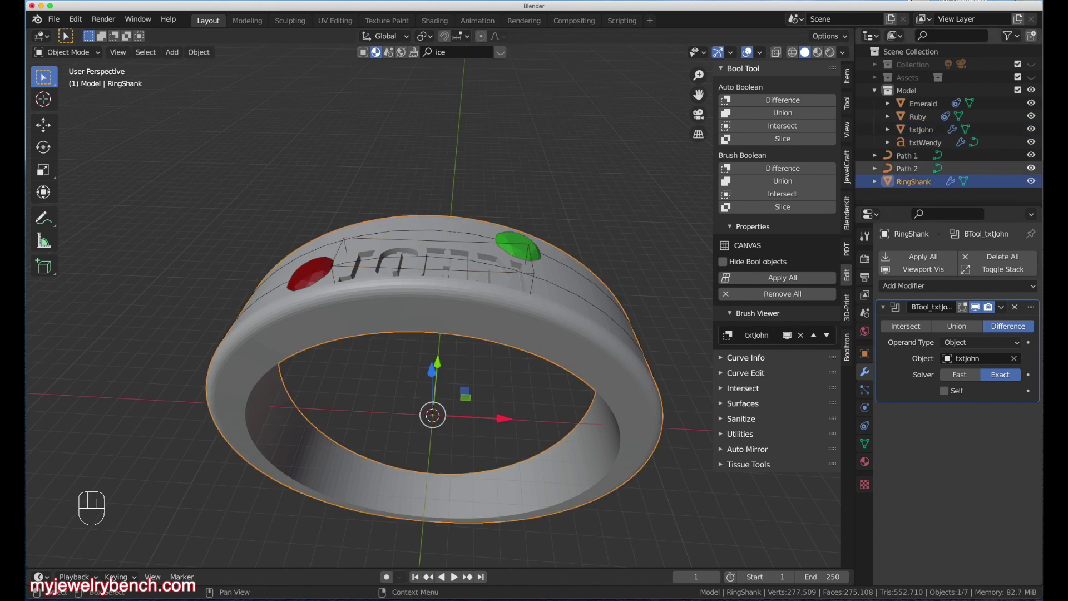
{"action": "left_click", "coordinate": [921, 143]}
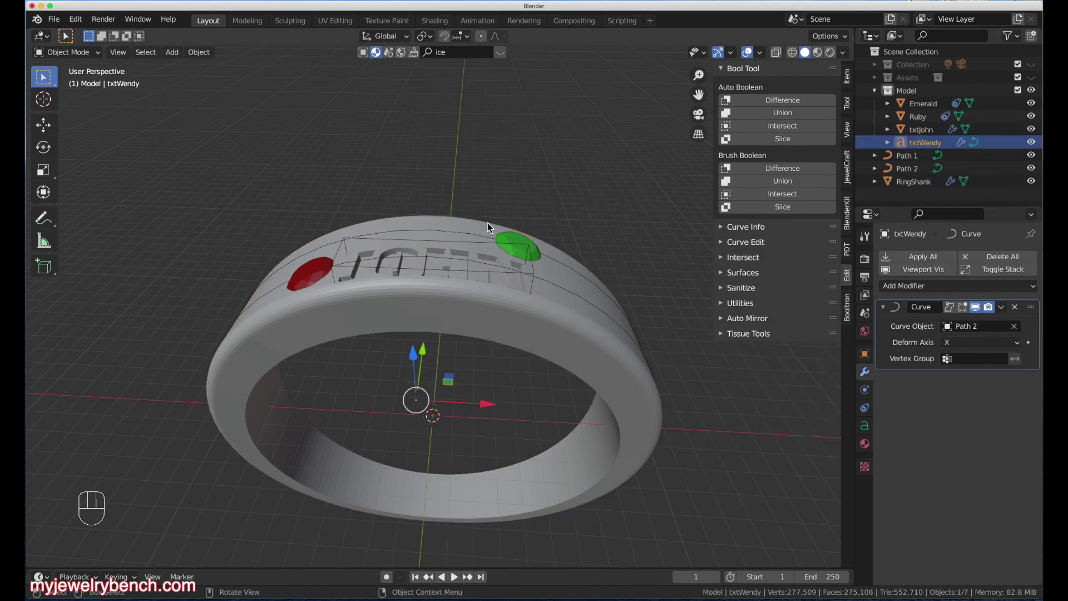
{"action": "key", "text": "Tab"}
{"action": "key", "text": "Tab"}
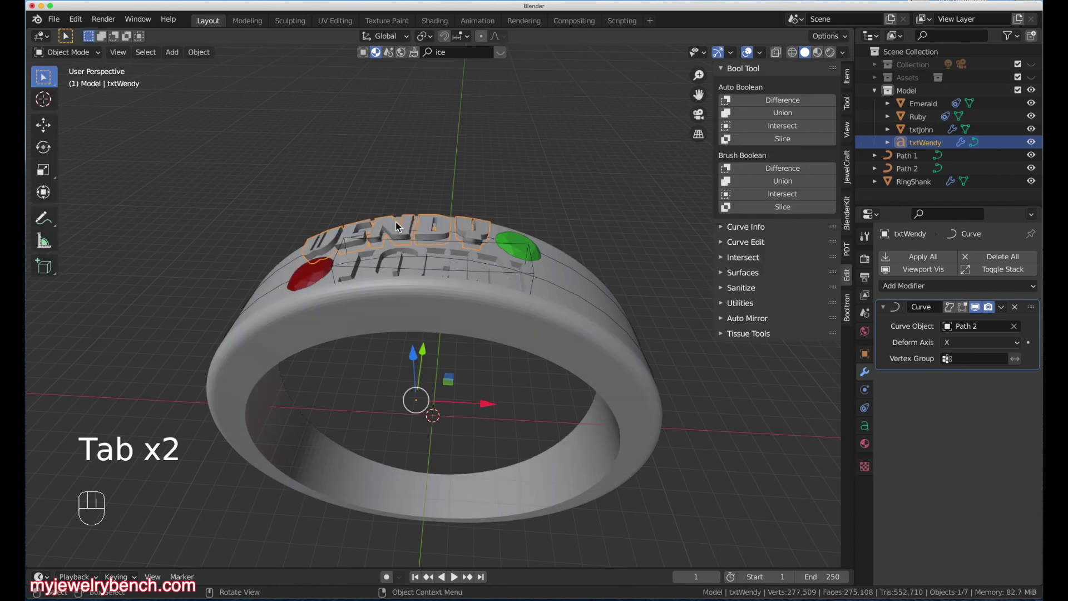
{"action": "scroll", "coordinate": [396, 226], "scroll_direction": "up", "scroll_amount": 4}
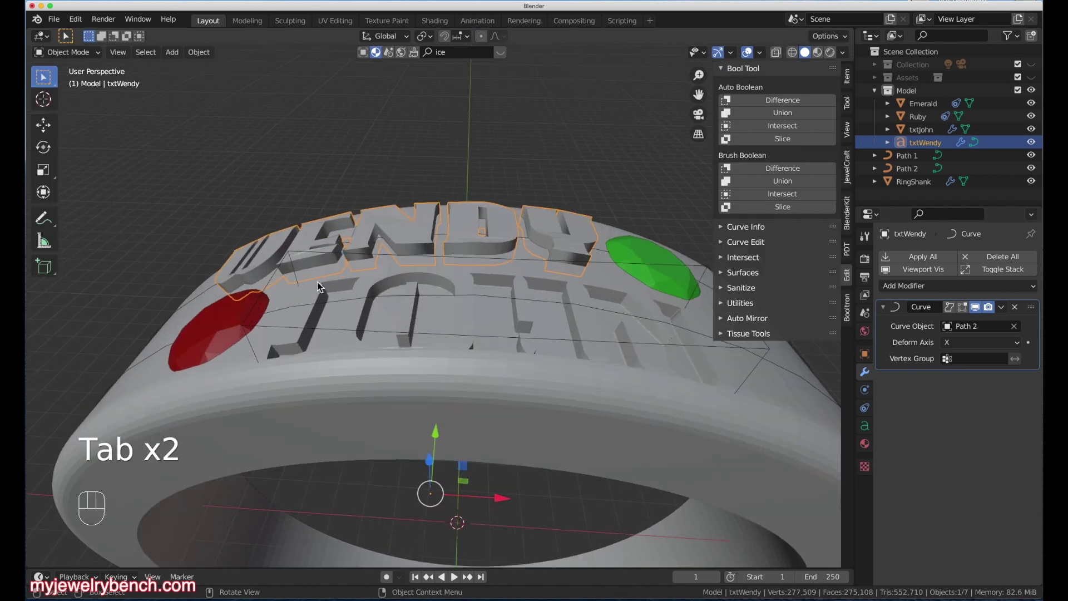
{"action": "right_click", "coordinate": [409, 236]}
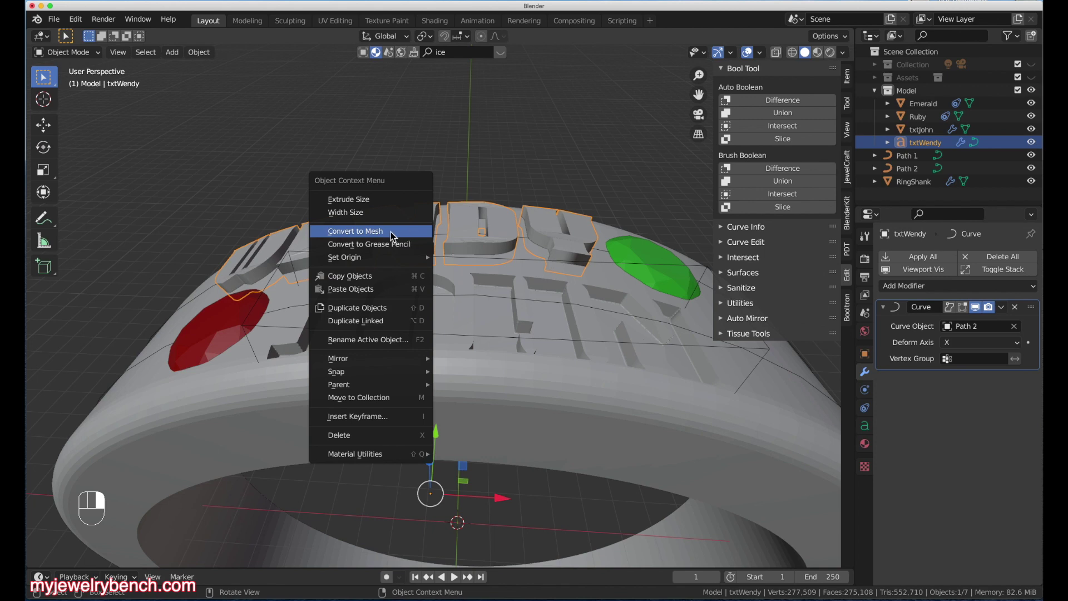
{"action": "left_click", "coordinate": [409, 235]}
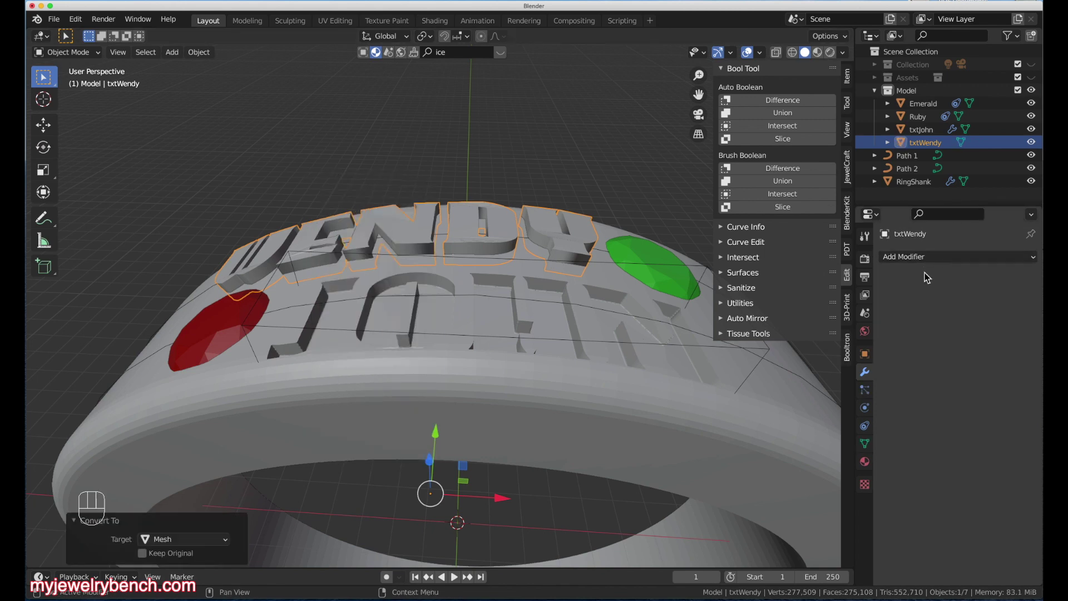
Step: Add a Remesh modifier to the five-letter name in Smooth mode, with Remove Disconnected off
{"action": "left_click", "coordinate": [913, 257]}
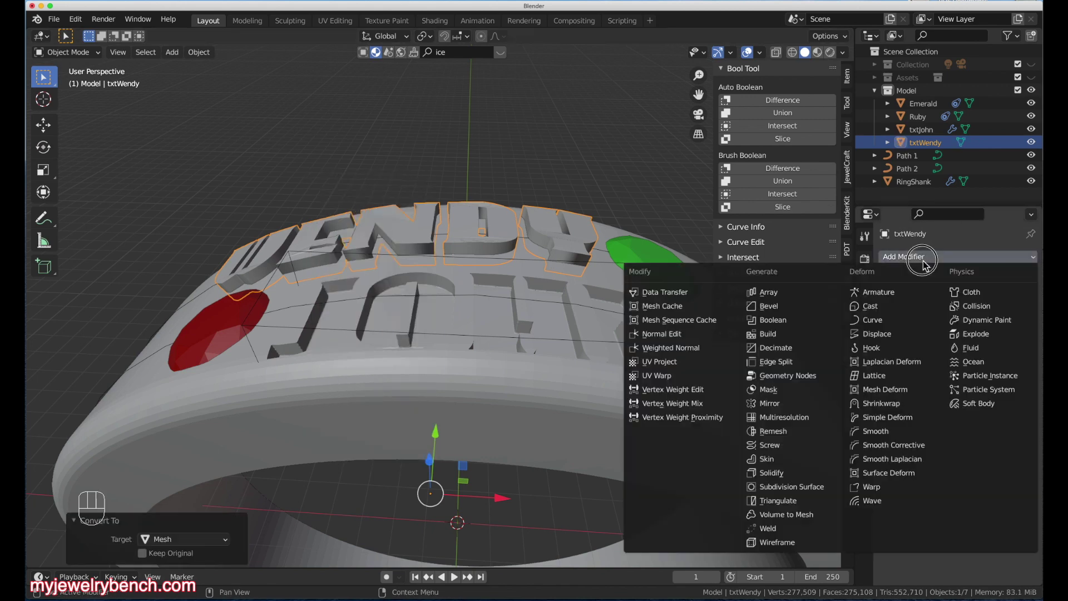
{"action": "left_click", "coordinate": [782, 431]}
{"action": "left_click", "coordinate": [939, 327]}
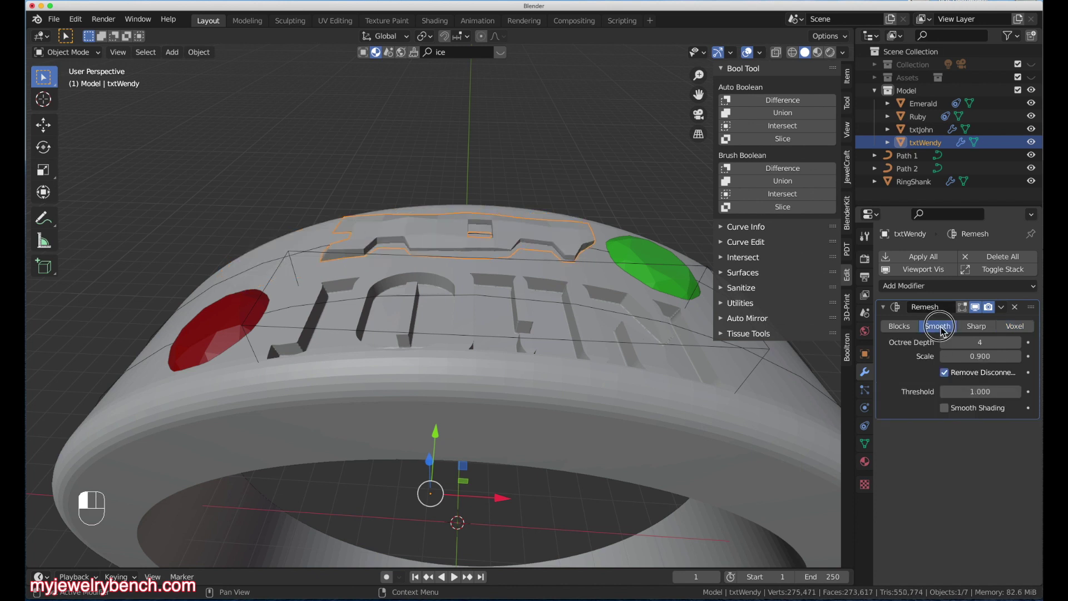
{"action": "left_click", "coordinate": [944, 374]}
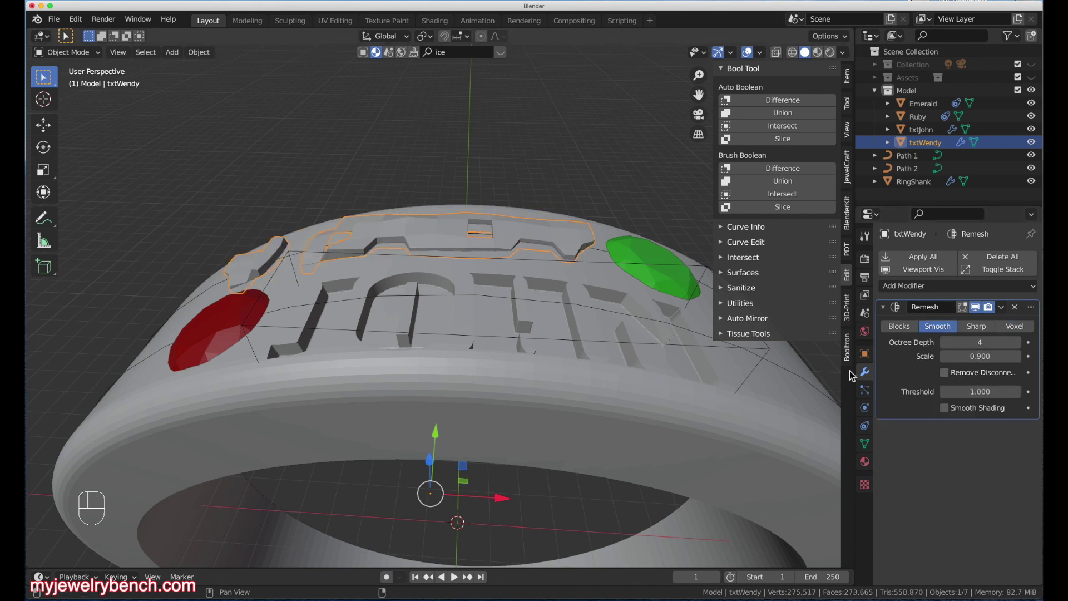
Step: Set the five-letter name's Remesh octree depth to 9 and apply the modifier
{"action": "left_click_drag", "start_coordinate": [859, 370], "coordinate": [794, 369]}
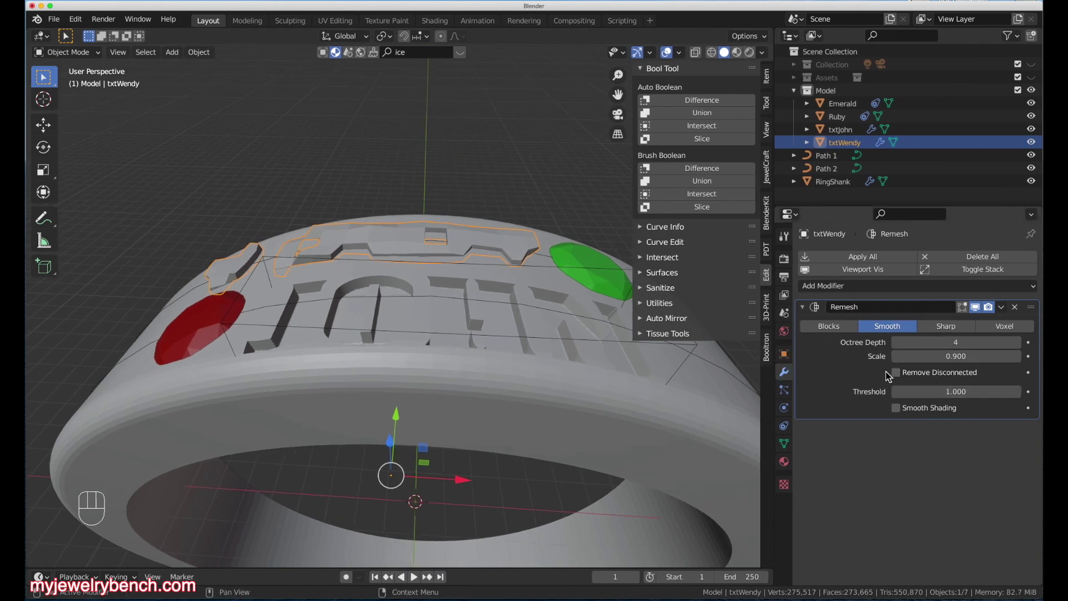
{"action": "left_click", "coordinate": [894, 342]}
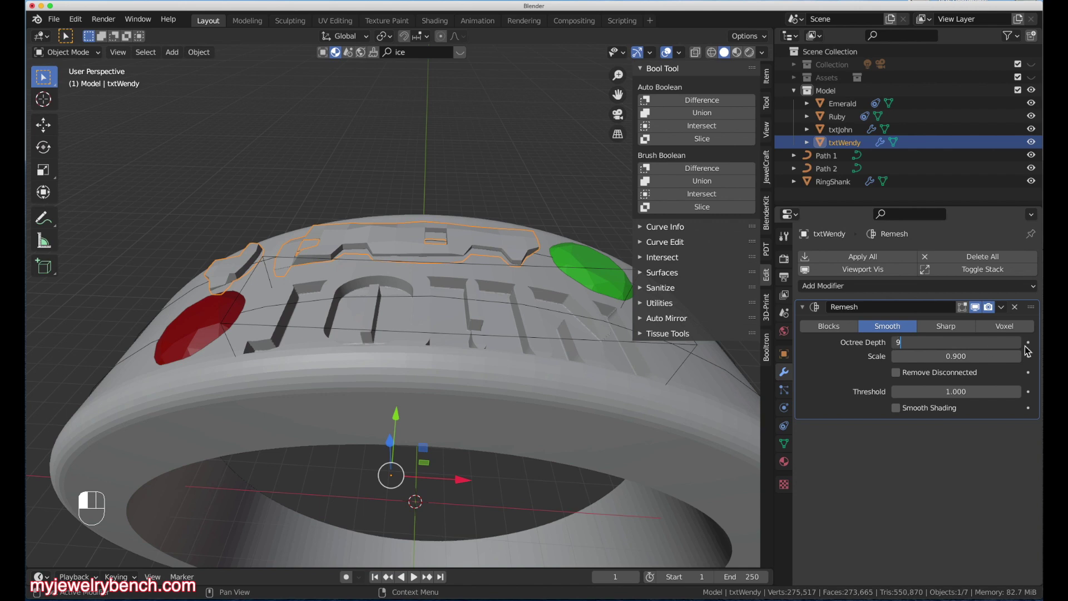
{"action": "key", "text": "Return"}
{"action": "middle_click_drag", "start_coordinate": [424, 198], "coordinate": [437, 265]}
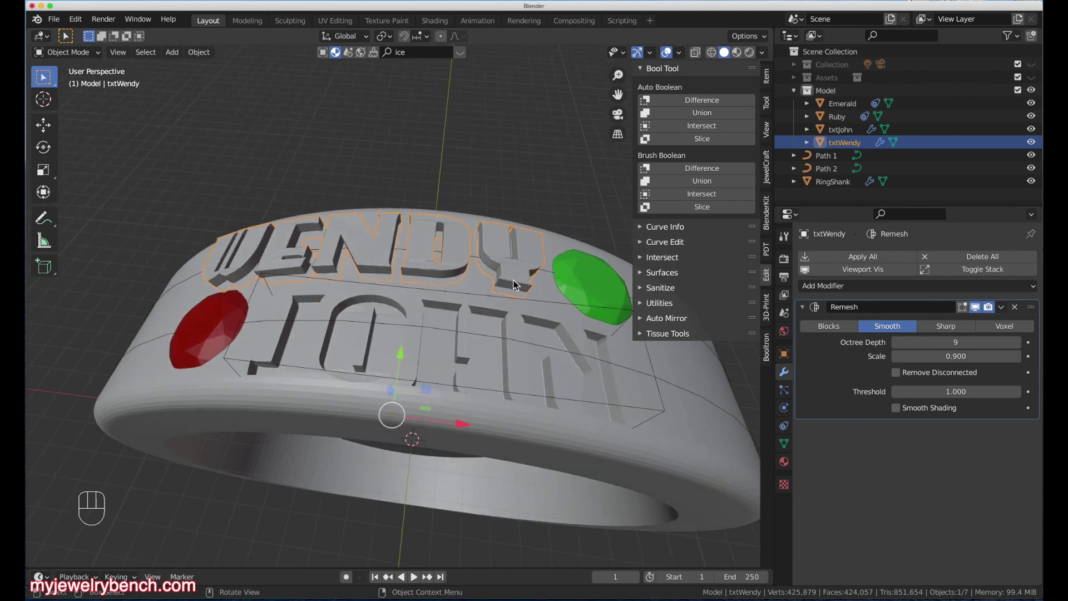
{"action": "left_click", "coordinate": [801, 258]}
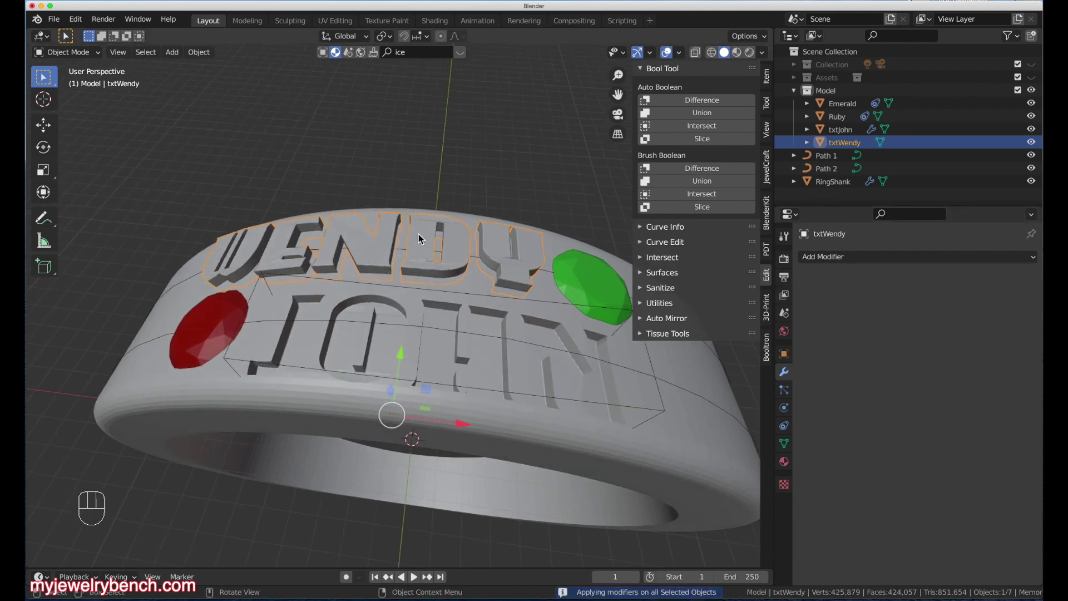
Step: Cut the five-letter name out of the ring shank with a Brush Boolean Difference and check the engraving around the band
{"action": "key", "text": "shift"}
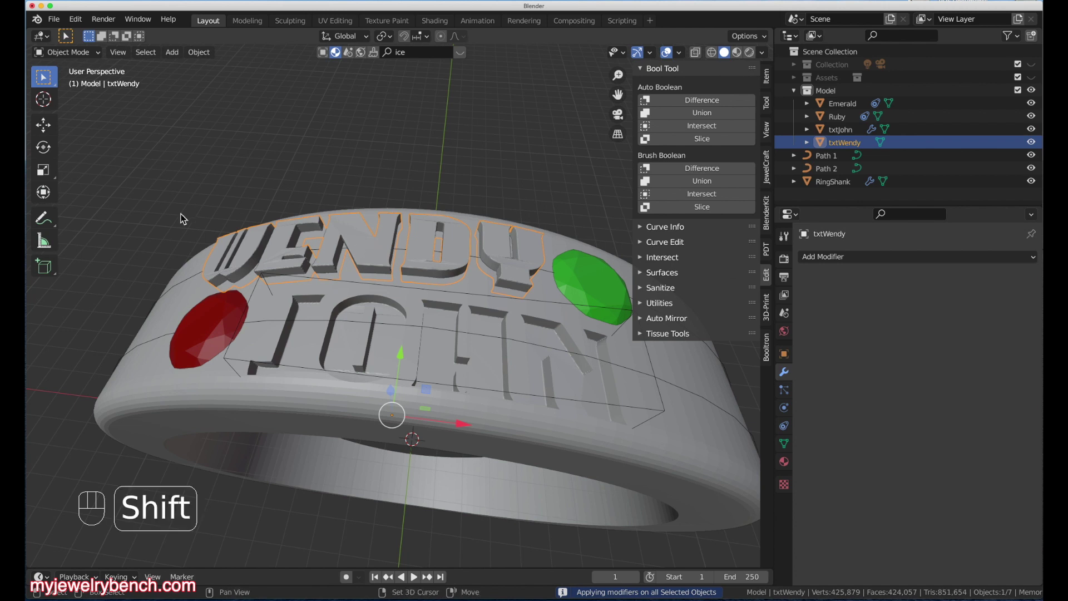
{"action": "left_click", "coordinate": [159, 333], "text": "shift"}
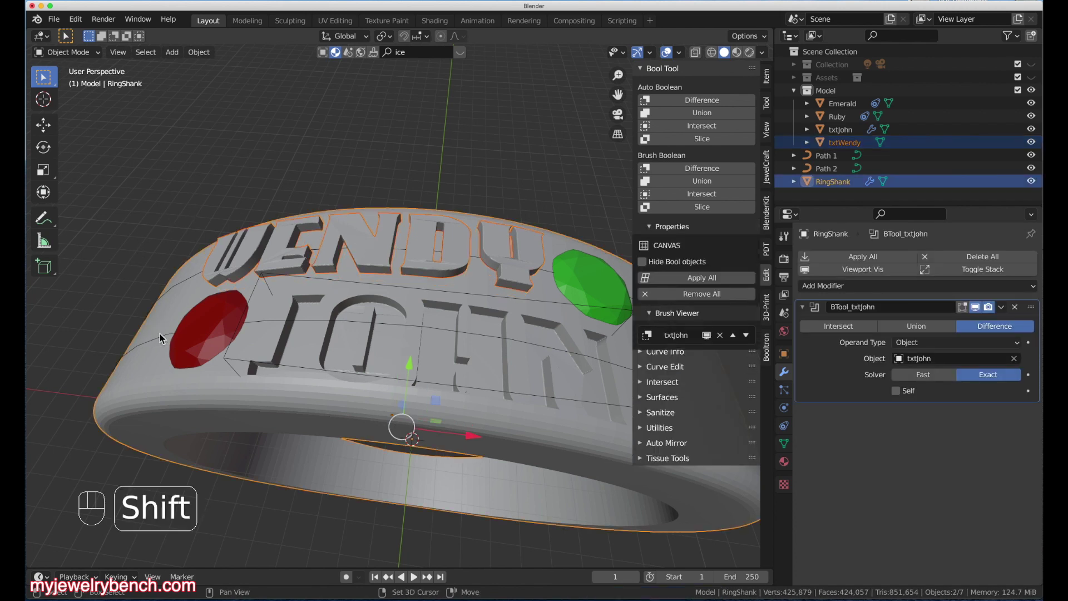
{"action": "left_click", "coordinate": [700, 172]}
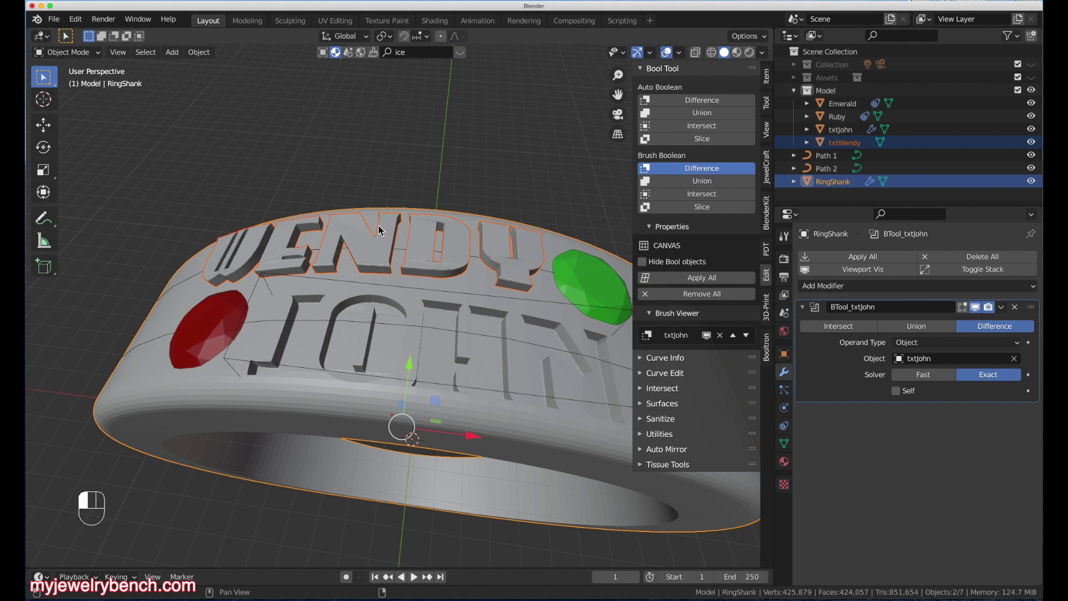
{"action": "mouse_move", "coordinate": [367, 257]}
{"action": "middle_mouse_down"}
{"action": "mouse_move", "coordinate": [406, 259]}
{"action": "mouse_move", "coordinate": [401, 279]}
{"action": "mouse_move", "coordinate": [455, 245]}
{"action": "middle_mouse_up"}
{"action": "middle_click_drag", "start_coordinate": [571, 231], "coordinate": [190, 262]}
{"action": "middle_click_drag", "start_coordinate": [466, 267], "coordinate": [455, 298]}
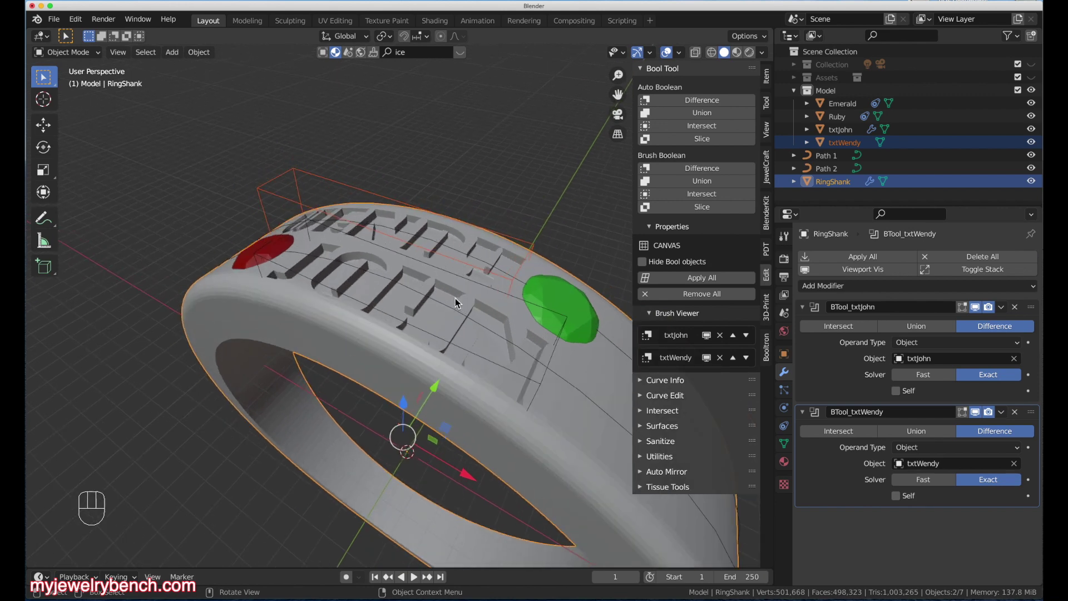
Step: Select the emerald and the ruby and add a JewelCraft cutter to both gems
{"action": "left_click", "coordinate": [573, 294]}
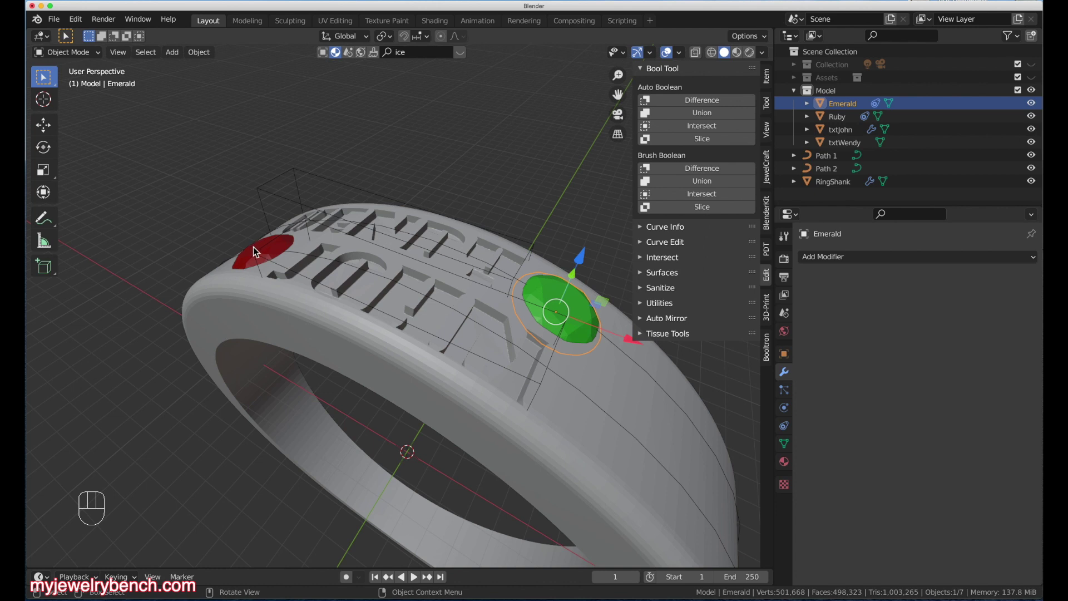
{"action": "middle_click_drag", "start_coordinate": [350, 261], "coordinate": [456, 261]}
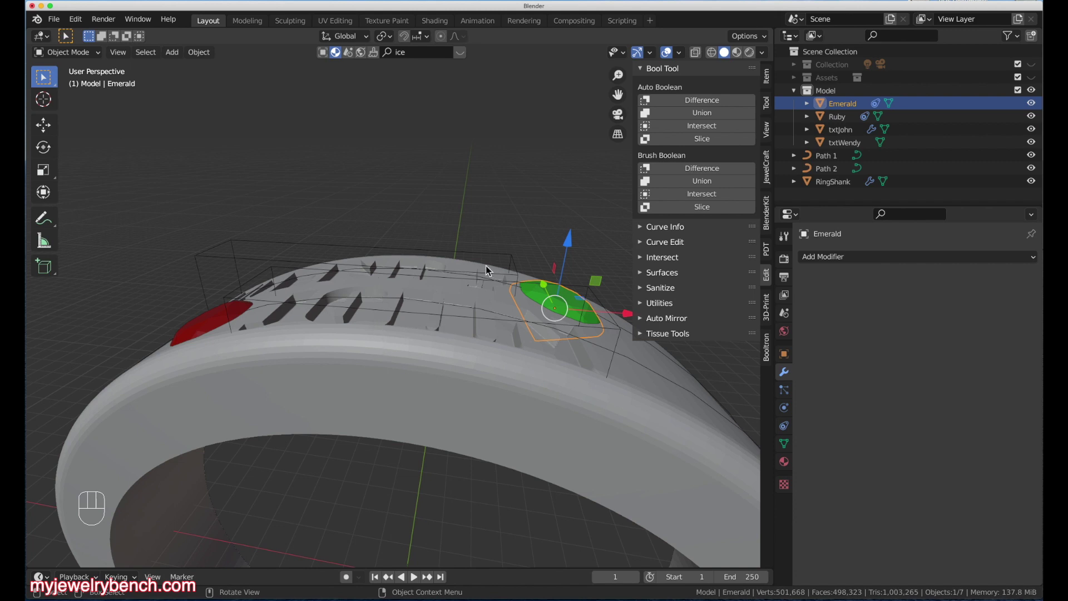
{"action": "left_click", "coordinate": [206, 326], "text": "shift"}
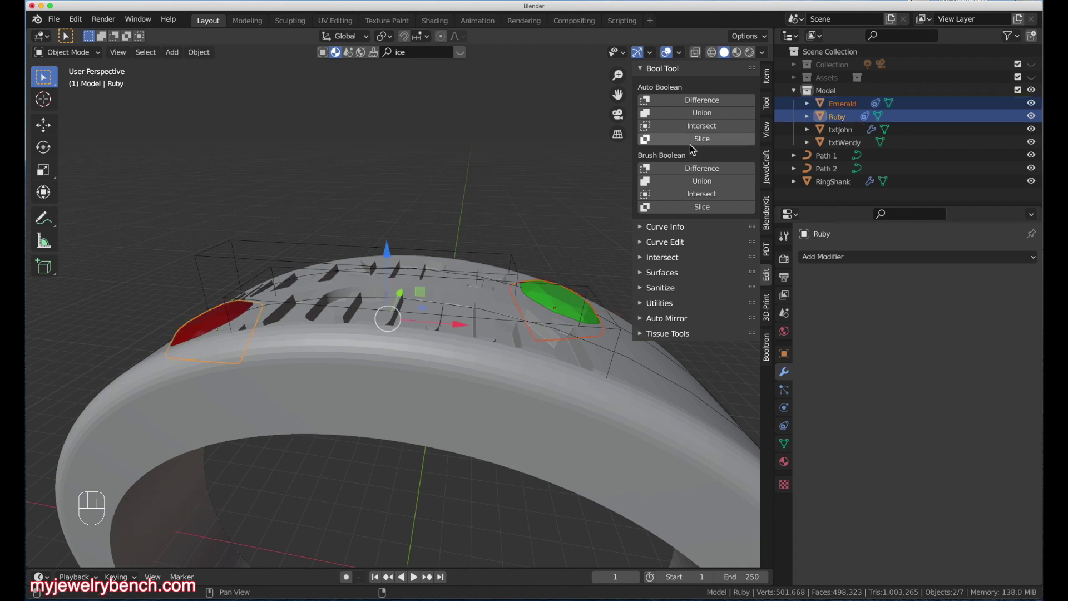
{"action": "left_click", "coordinate": [768, 174]}
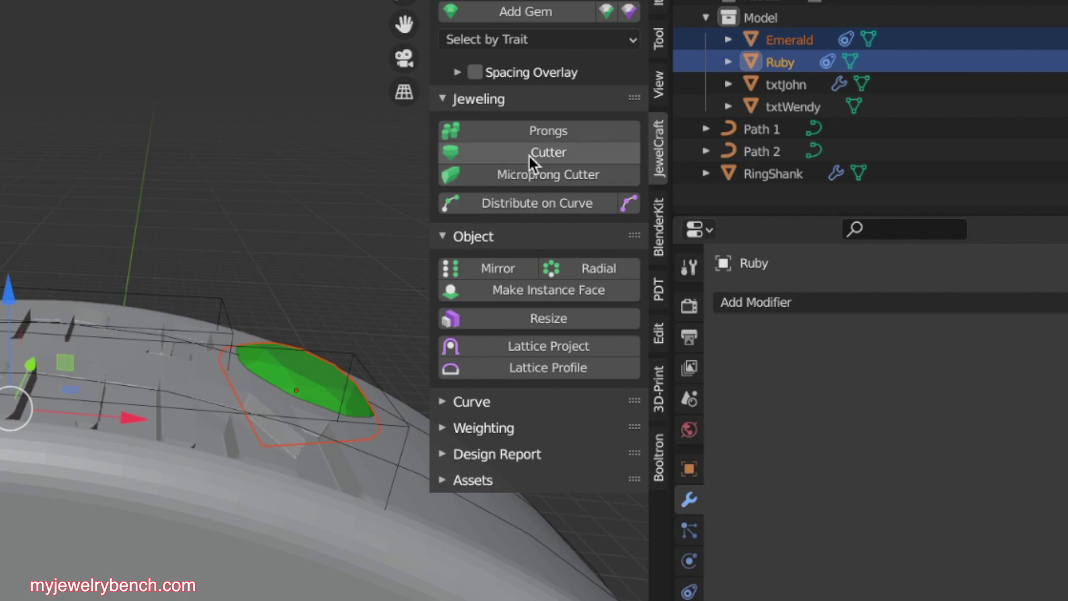
{"action": "left_click", "coordinate": [529, 154]}
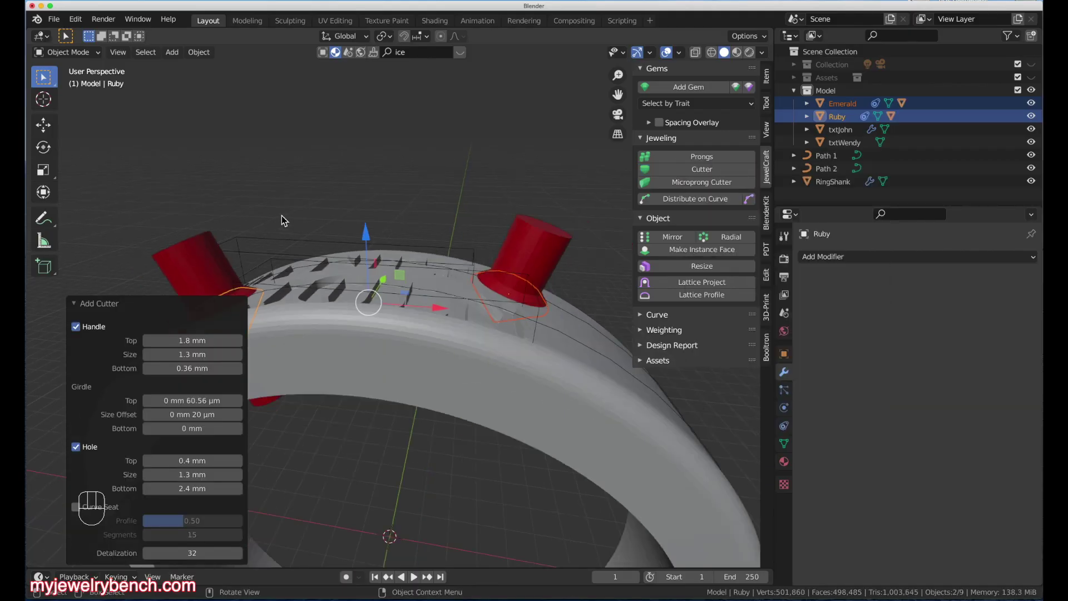
Step: Turn on X-ray display and examine how the gem cutters pass through the band
{"action": "middle_click_drag", "start_coordinate": [282, 220], "coordinate": [207, 282]}
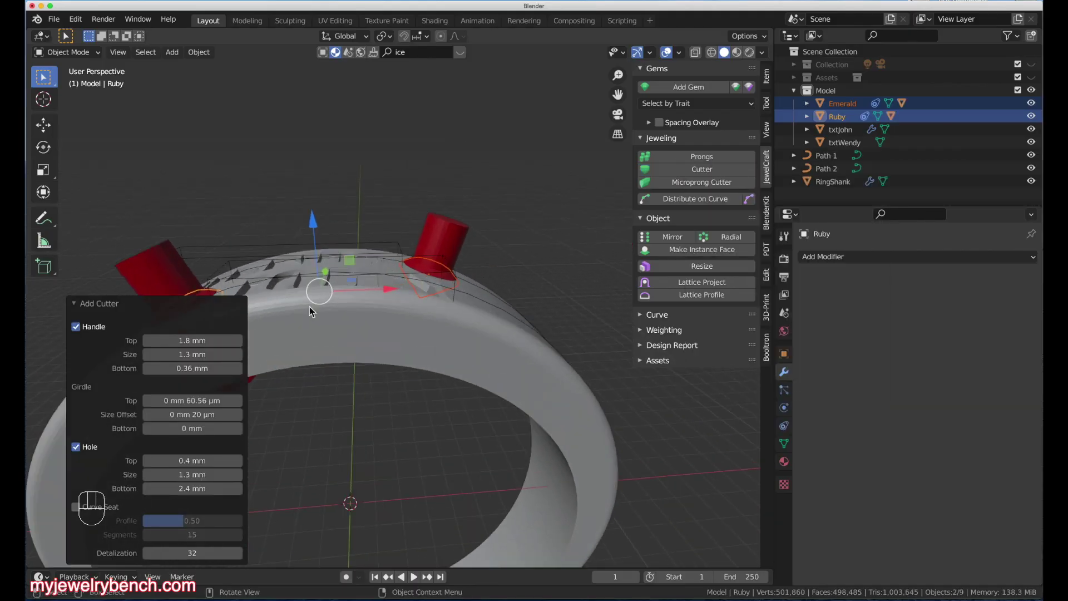
{"action": "middle_click_drag", "start_coordinate": [527, 257], "coordinate": [414, 300]}
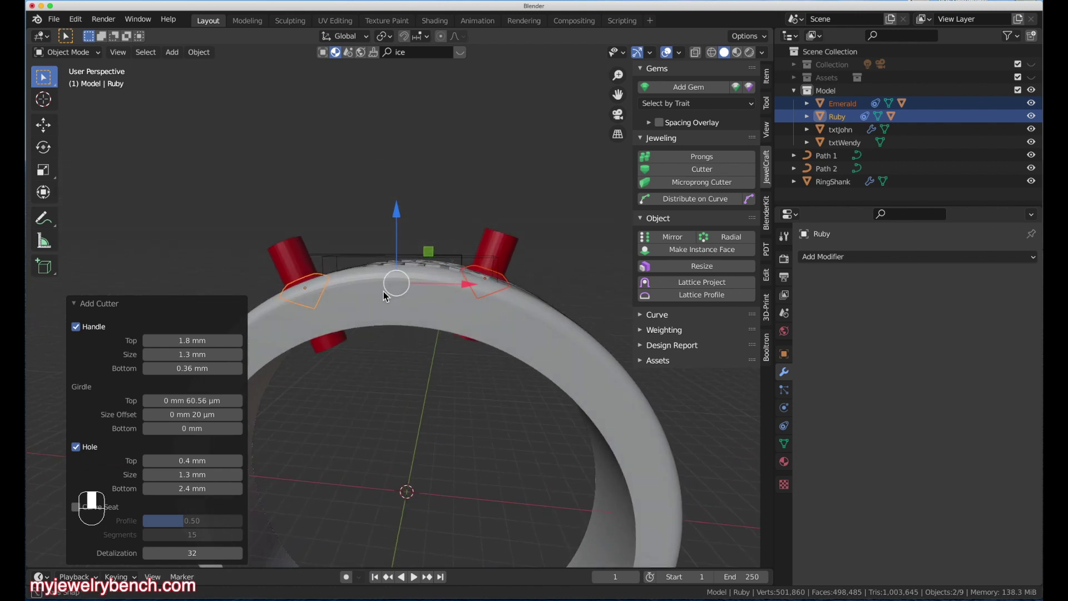
{"action": "left_click", "coordinate": [694, 52]}
{"action": "middle_click_drag", "start_coordinate": [433, 305], "coordinate": [490, 279]}
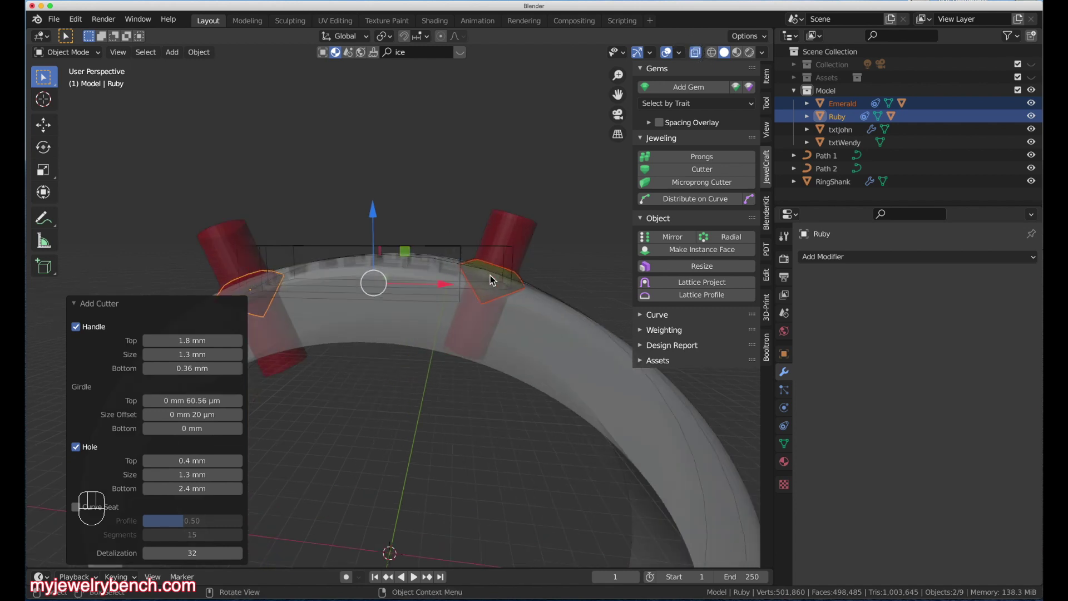
{"action": "scroll", "coordinate": [489, 274], "scroll_direction": "up", "scroll_amount": 3}
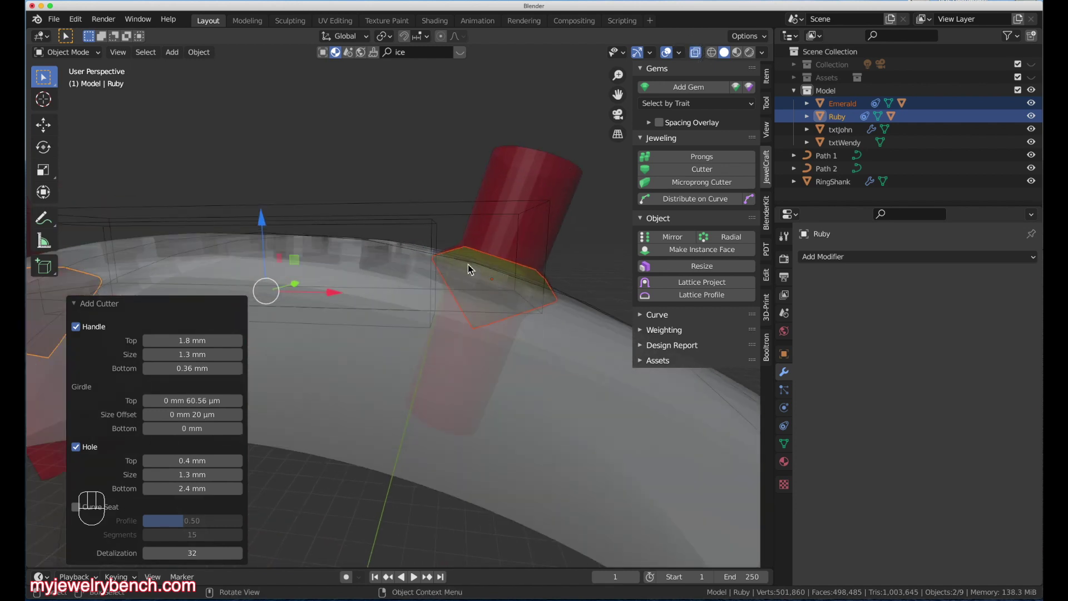
{"action": "scroll", "coordinate": [470, 264], "scroll_direction": "down", "scroll_amount": 4}
{"action": "middle_click_drag", "start_coordinate": [471, 264], "coordinate": [400, 292]}
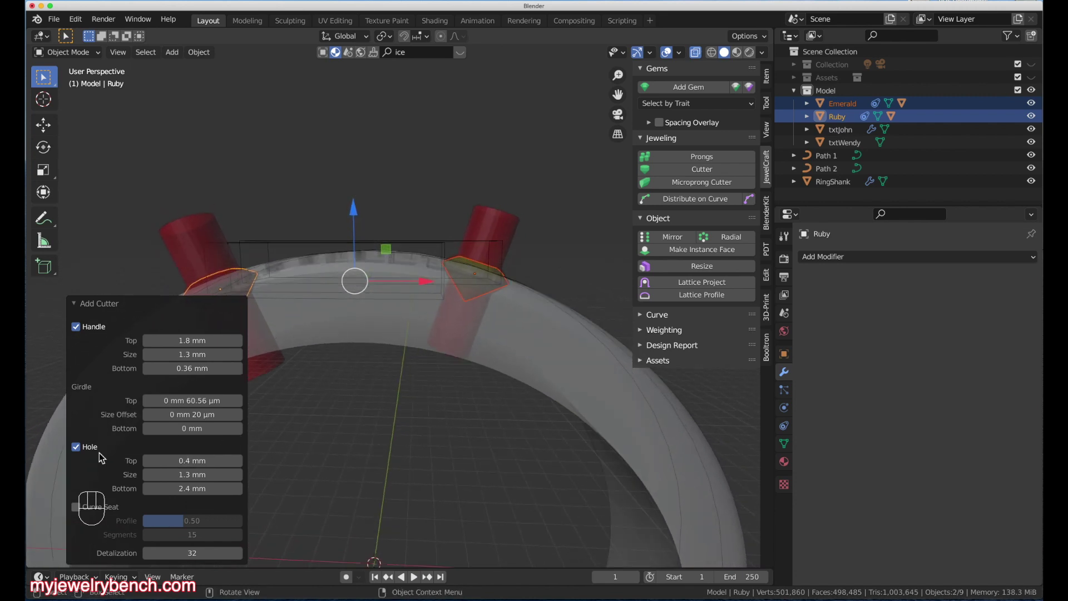
{"action": "middle_click_drag", "start_coordinate": [281, 376], "coordinate": [358, 341]}
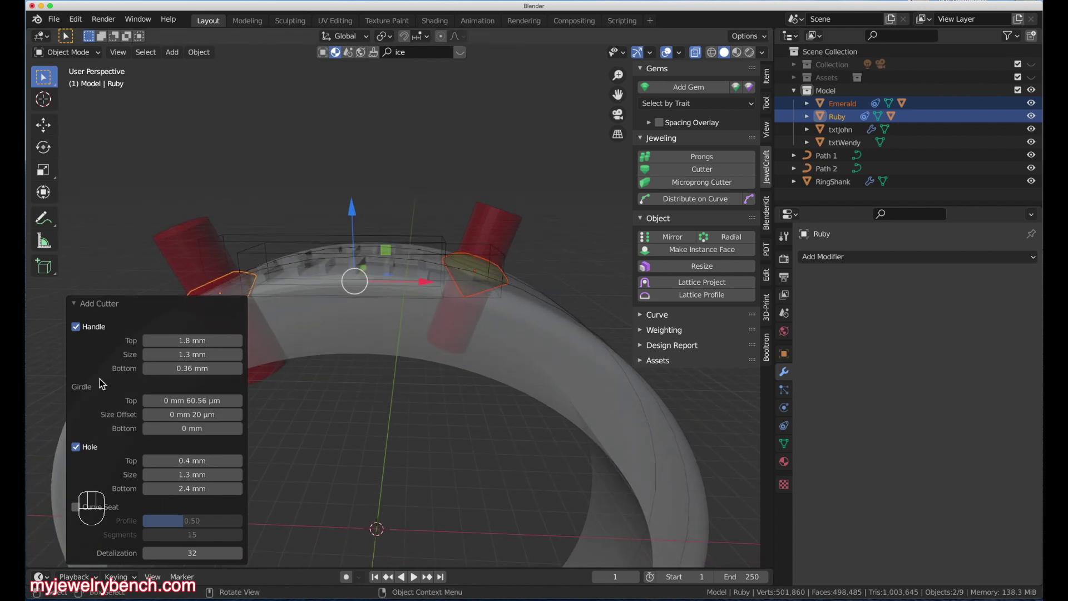
Step: Set the gem cutters' girdle top to 0.38 mm and check their collars with X-ray display off
{"action": "left_click", "coordinate": [181, 400]}
{"action": "left_click_drag", "start_coordinate": [181, 400], "coordinate": [192, 401]}
{"action": "scroll", "coordinate": [479, 218], "scroll_direction": "up", "scroll_amount": 4}
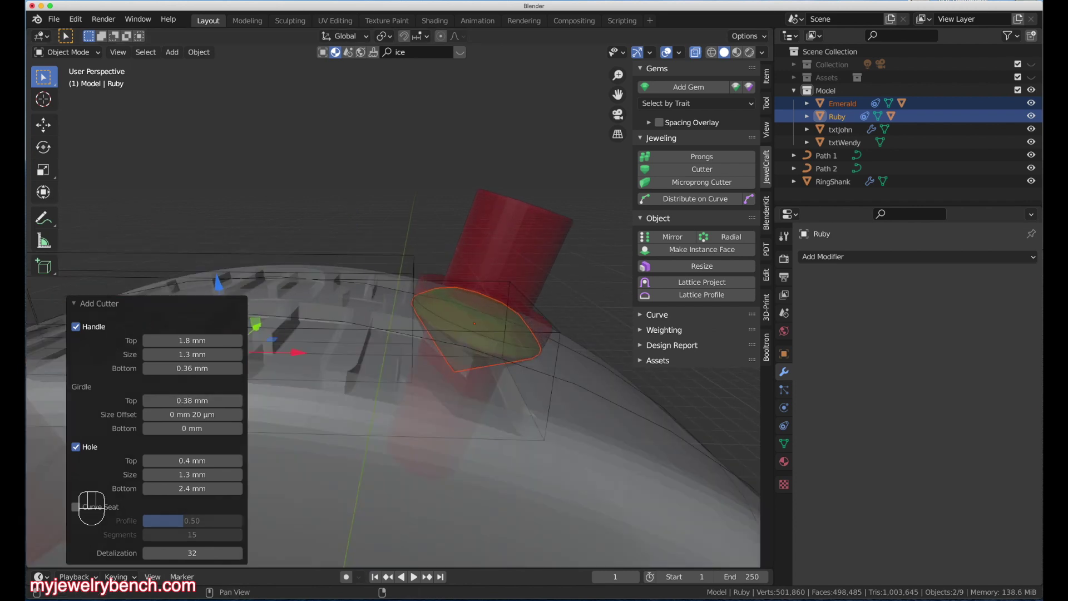
{"action": "left_click", "coordinate": [695, 52]}
{"action": "middle_click_drag", "start_coordinate": [445, 289], "coordinate": [422, 313]}
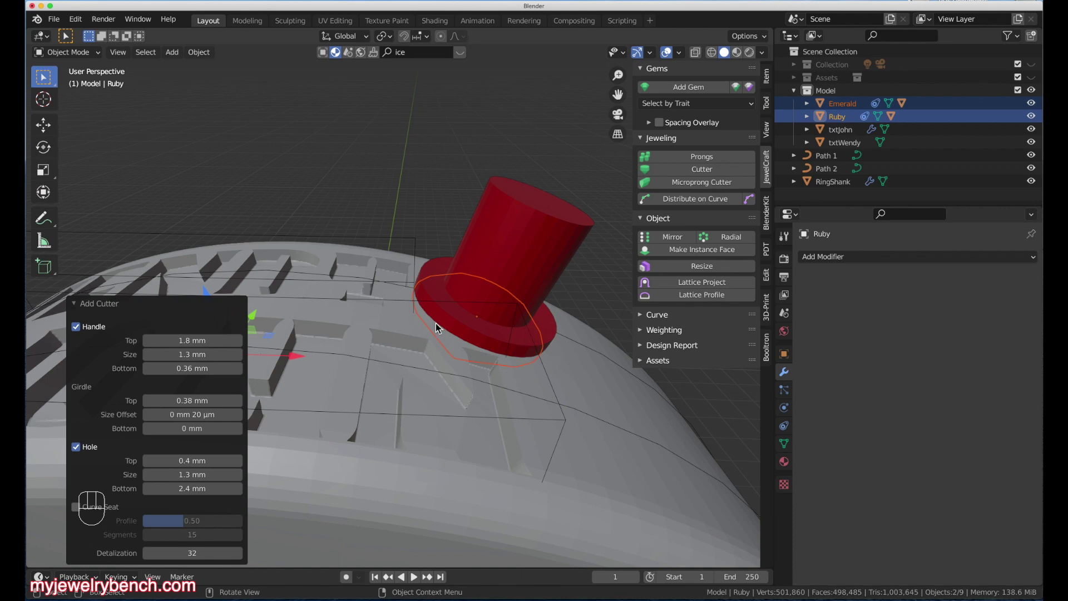
{"action": "scroll", "coordinate": [459, 267], "scroll_direction": "down", "scroll_amount": 5}
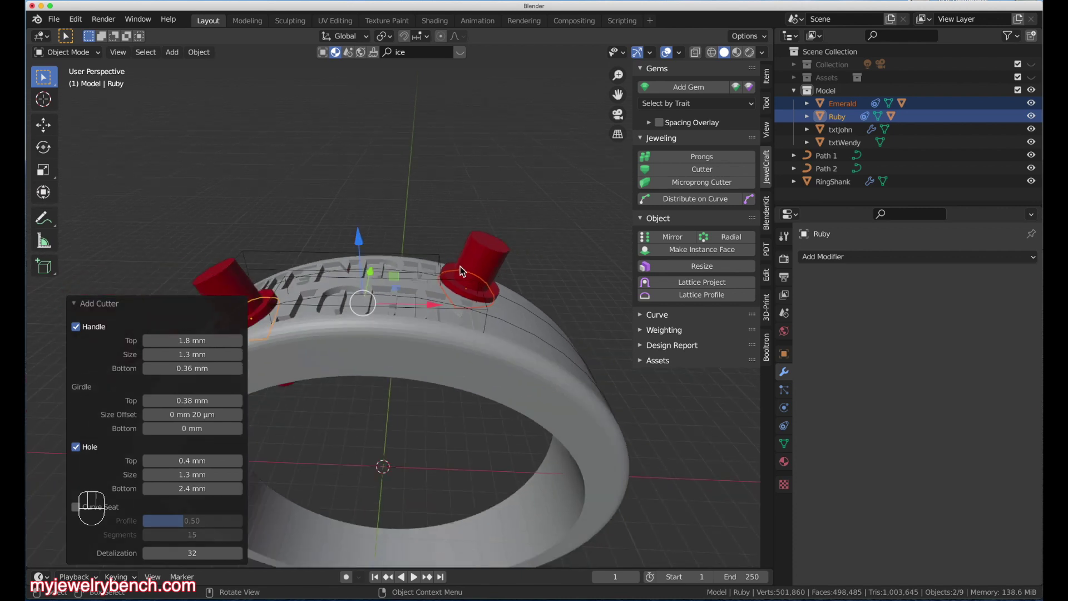
Step: Cut the emerald's cutter out of the ring shank with an Auto Boolean Difference
{"action": "left_click", "coordinate": [491, 258]}
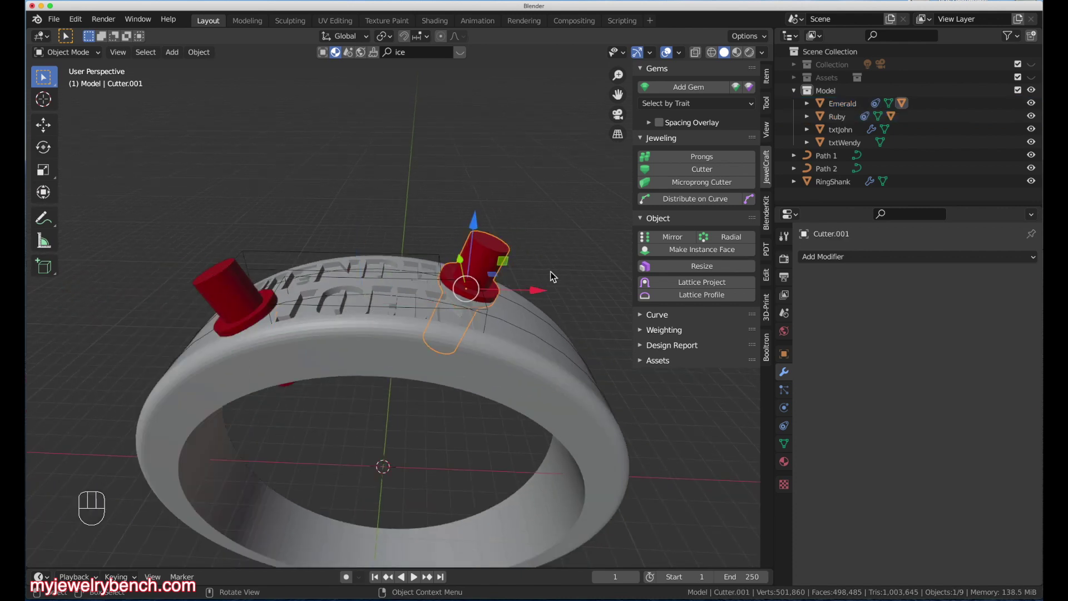
{"action": "key", "text": "shift"}
{"action": "left_click", "coordinate": [498, 378], "text": "shift"}
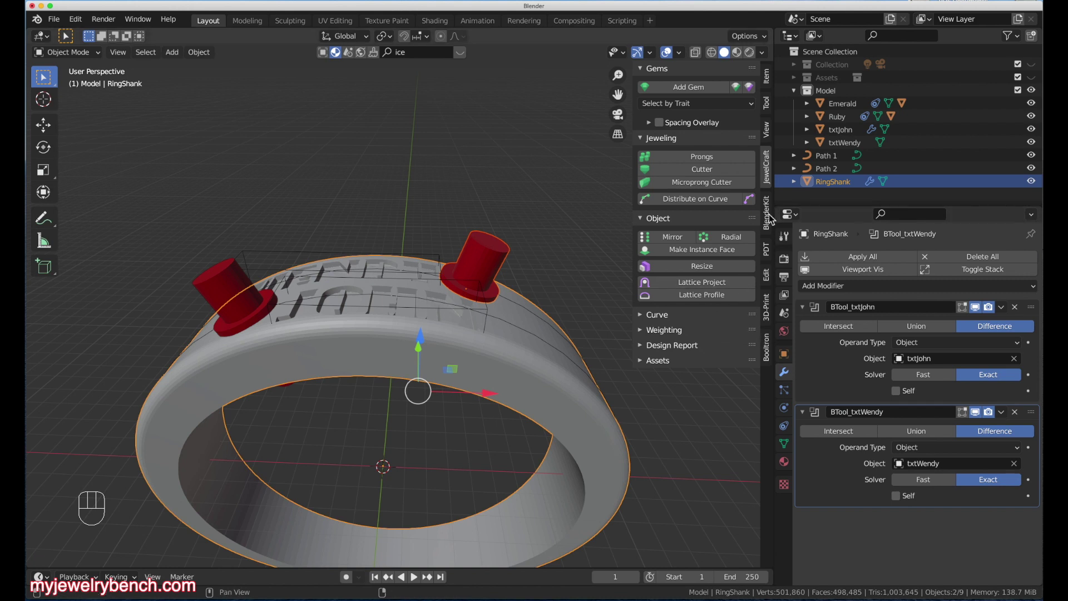
{"action": "left_click", "coordinate": [765, 278]}
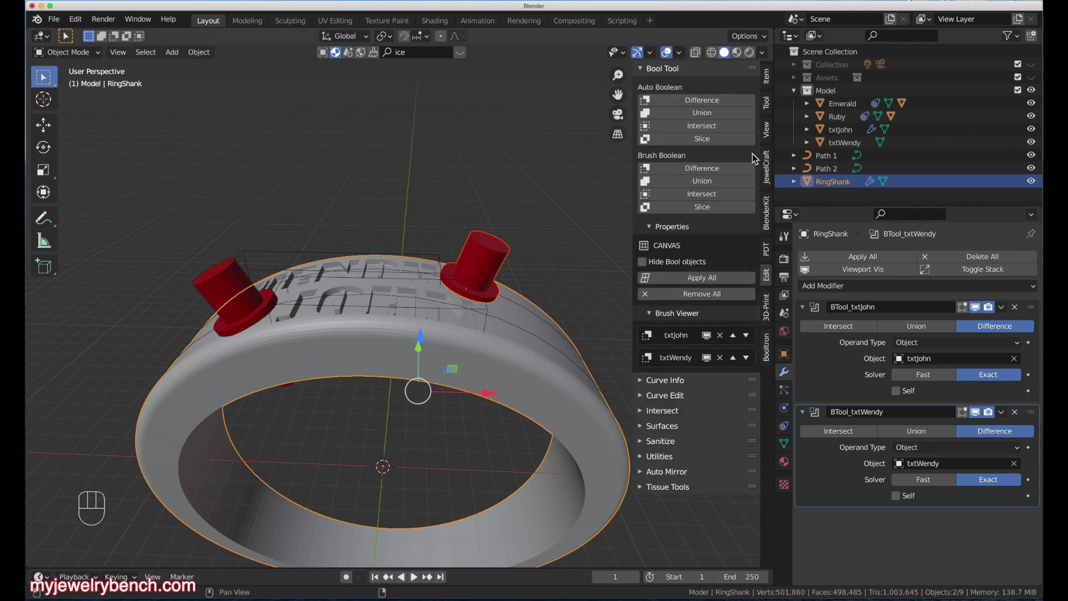
{"action": "left_click", "coordinate": [712, 101]}
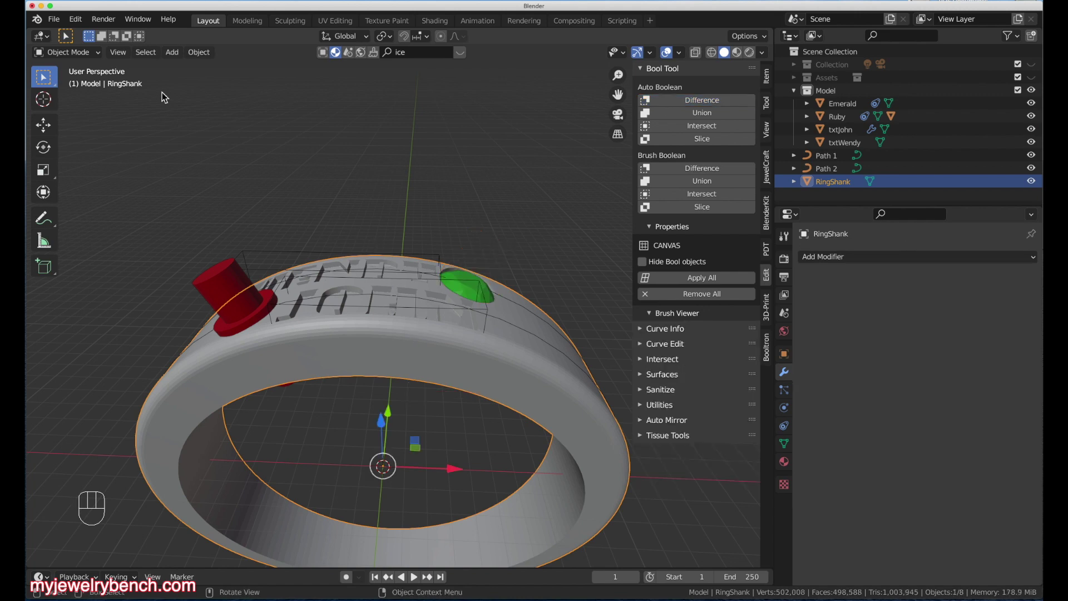
Step: Subtract the ruby's cutter from the ring shank with a Booltron Difference and check both gem seats
{"action": "middle_click_drag", "start_coordinate": [321, 222], "coordinate": [381, 218]}
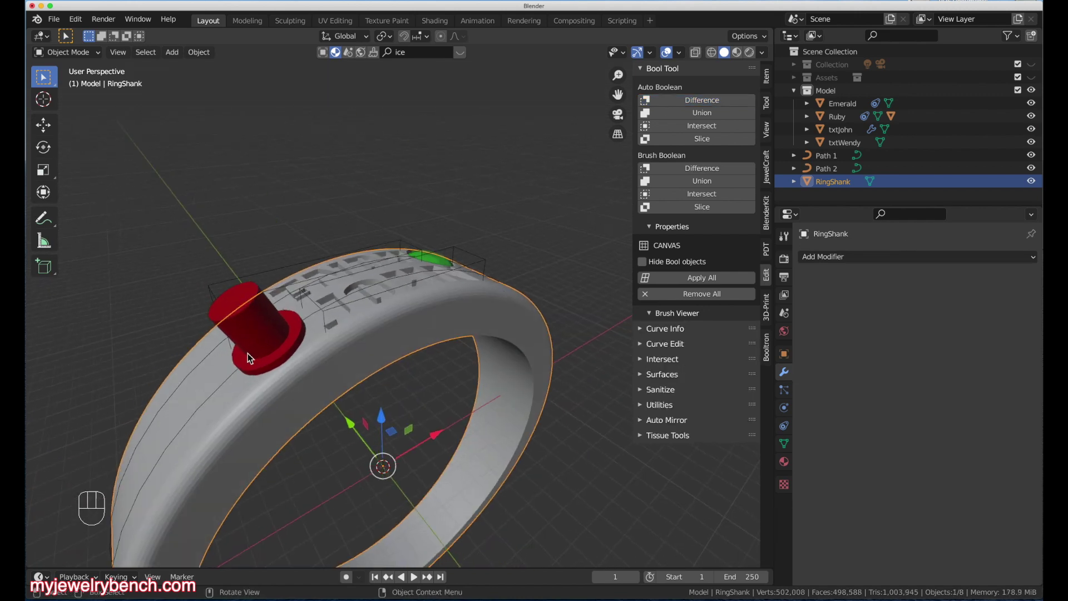
{"action": "left_click", "coordinate": [226, 305]}
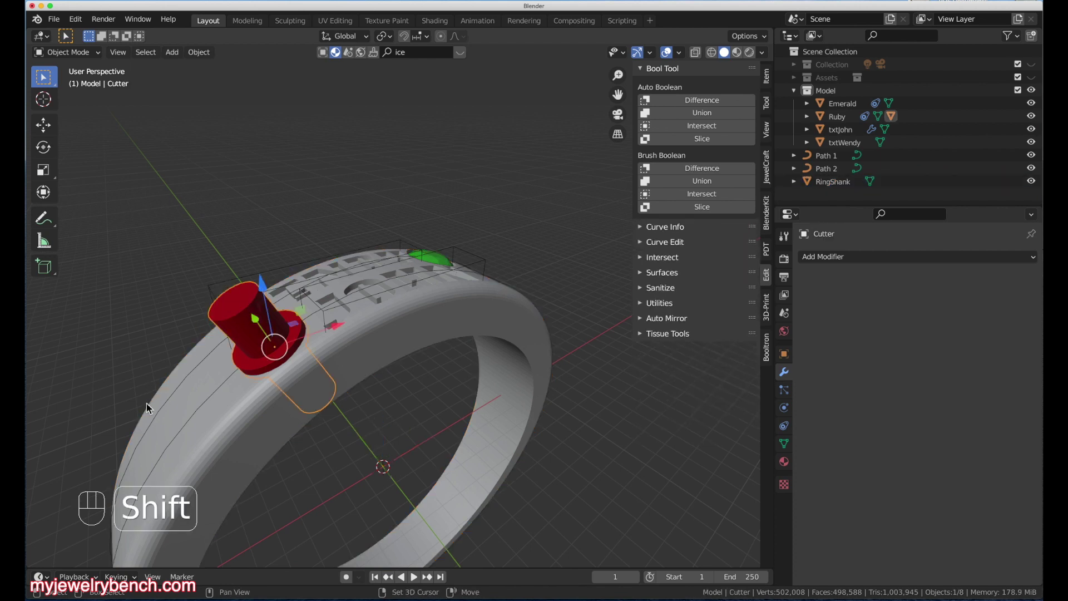
{"action": "left_click", "coordinate": [523, 431], "text": "shift"}
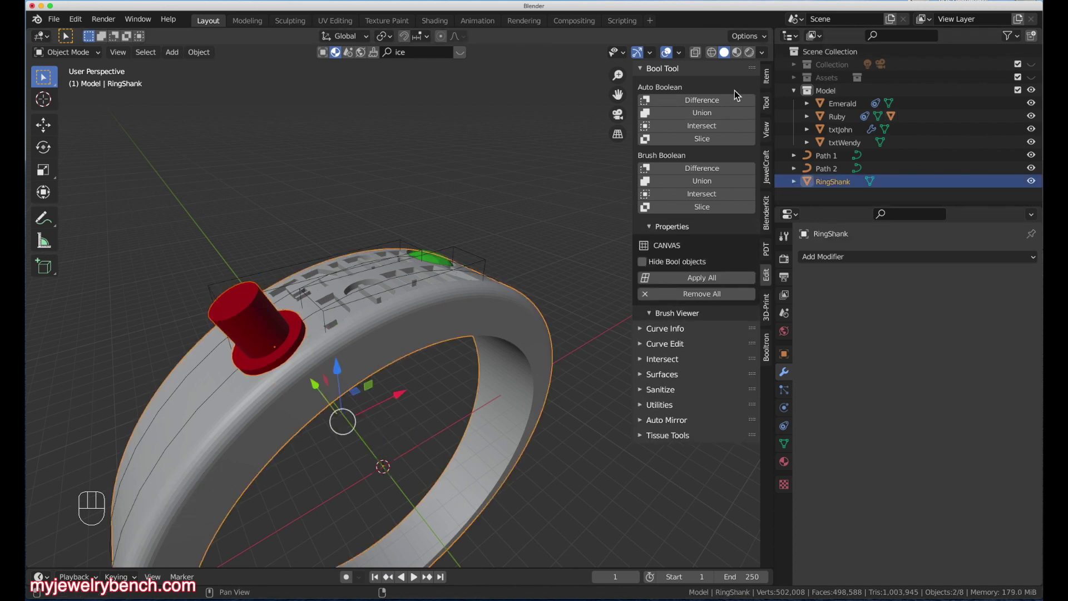
{"action": "middle_click_drag", "start_coordinate": [611, 194], "coordinate": [461, 230]}
{"action": "key", "text": "ctrl+minus"}
{"action": "middle_click_drag", "start_coordinate": [366, 304], "coordinate": [628, 211]}
{"action": "middle_click_drag", "start_coordinate": [556, 334], "coordinate": [478, 369]}
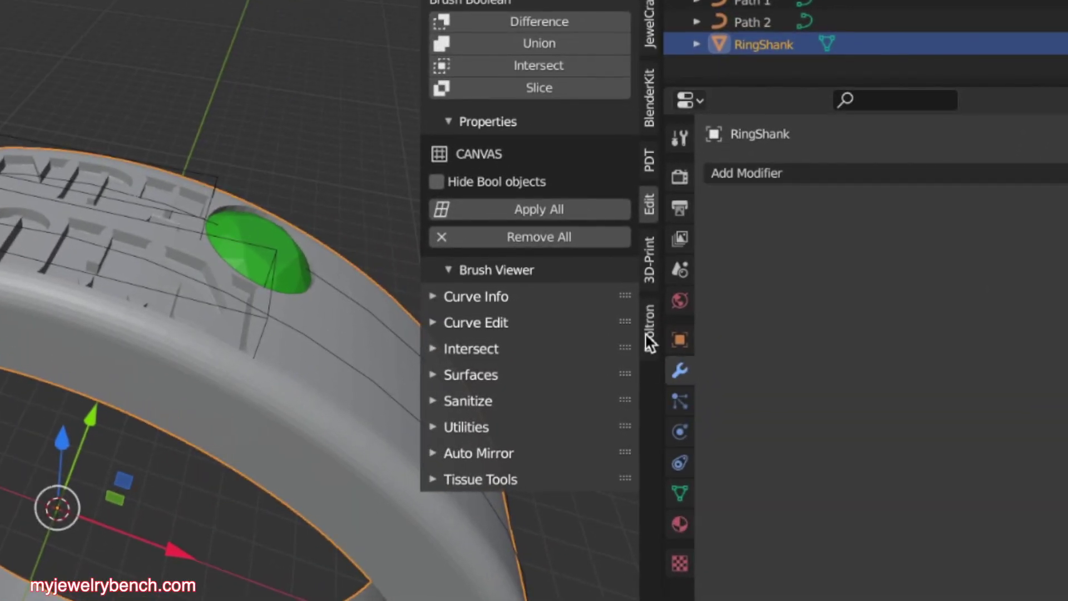
{"action": "middle_click_drag", "start_coordinate": [252, 223], "coordinate": [346, 216]}
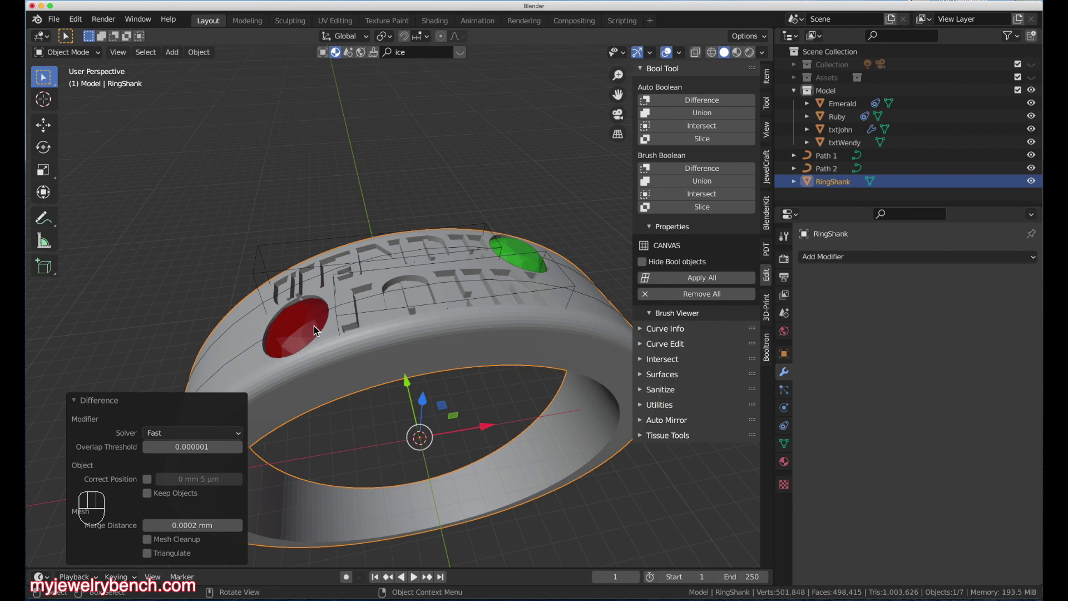
{"action": "middle_click_drag", "start_coordinate": [313, 326], "coordinate": [429, 184]}
{"action": "middle_click_drag", "start_coordinate": [689, 309], "coordinate": [285, 402]}
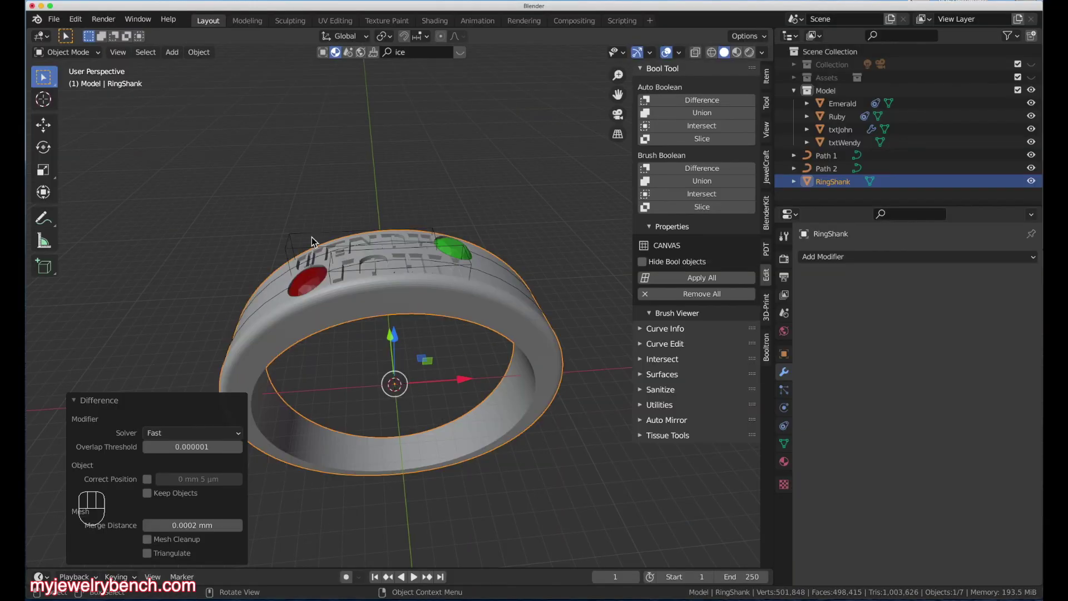
Step: Try to remove the four-letter name's Boolean brush and undo the removal
{"action": "scroll", "coordinate": [356, 242], "scroll_direction": "up", "scroll_amount": 3}
{"action": "left_click", "coordinate": [350, 225]}
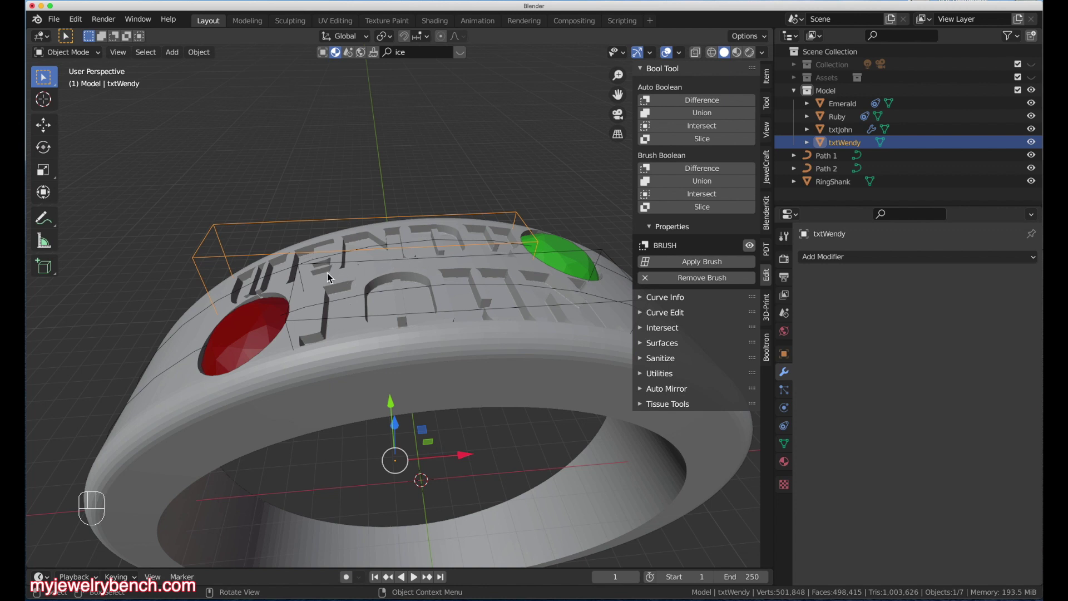
{"action": "left_click", "coordinate": [321, 426]}
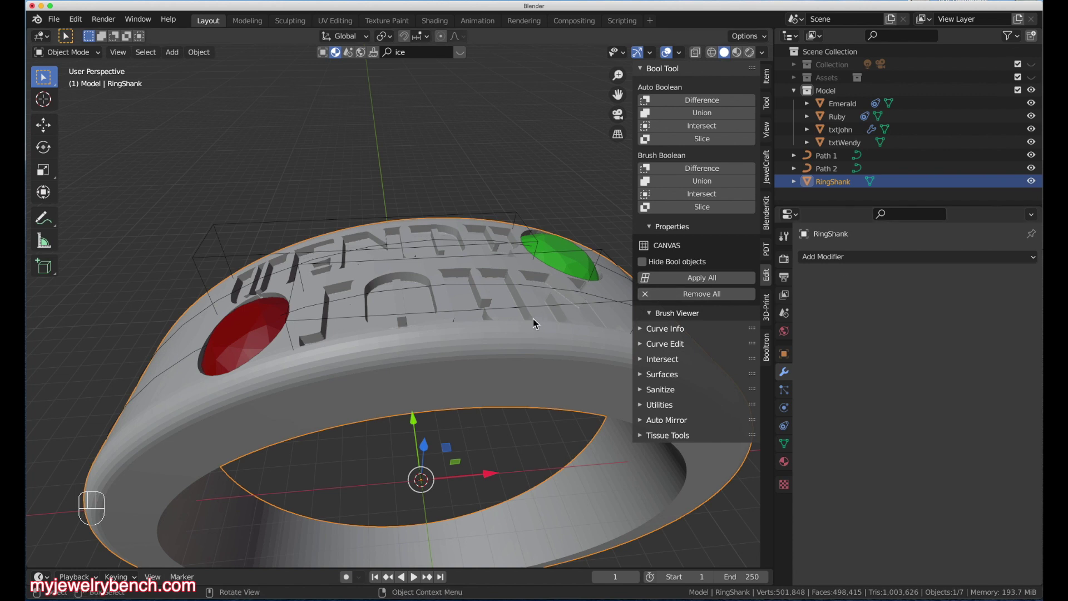
{"action": "left_click", "coordinate": [514, 220]}
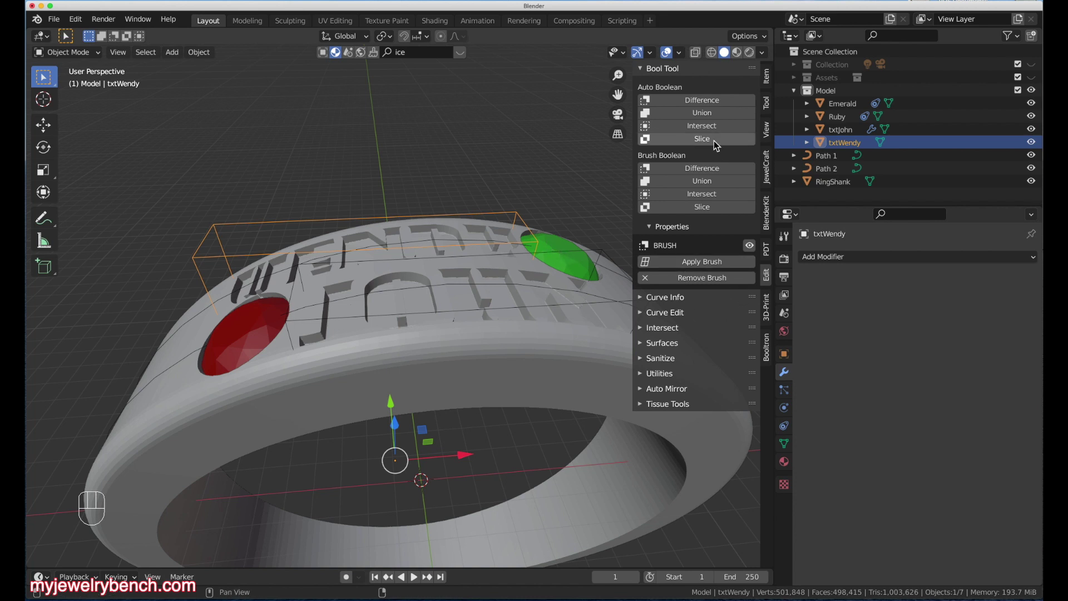
{"action": "left_click", "coordinate": [705, 268]}
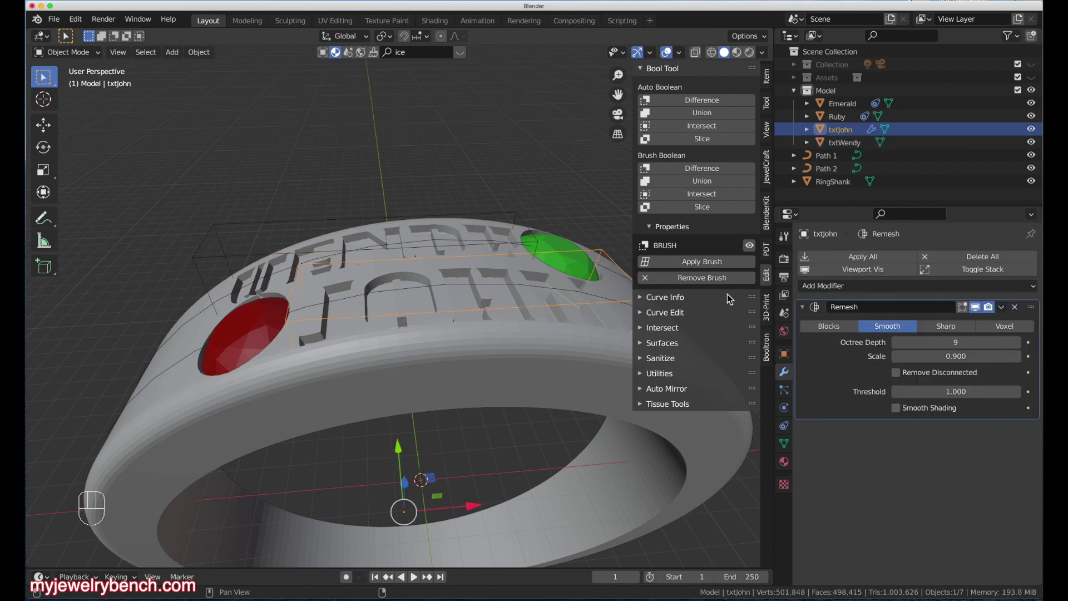
{"action": "left_click", "coordinate": [714, 266]}
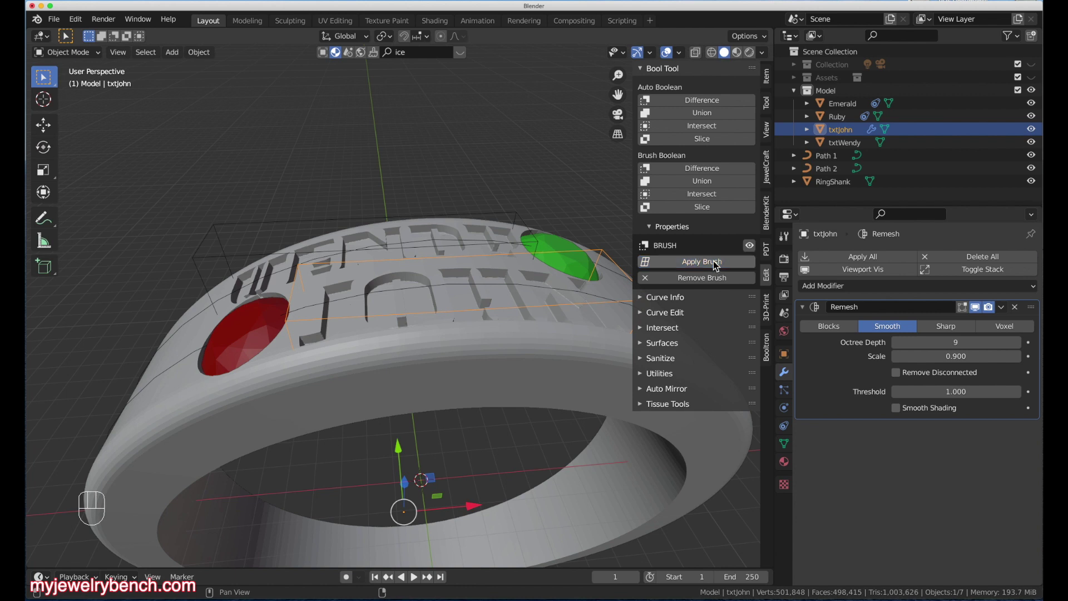
{"action": "left_click", "coordinate": [708, 276]}
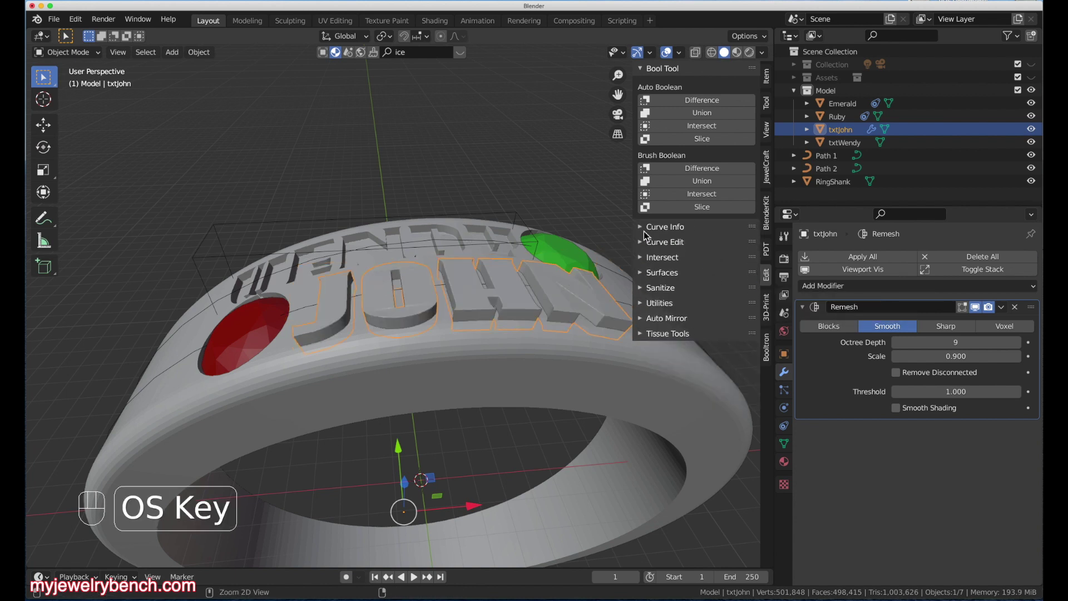
{"action": "key", "text": "super+z"}
Step: Apply the four-letter name's Boolean brush and delete its leftover text mesh
{"action": "left_click", "coordinate": [680, 263]}
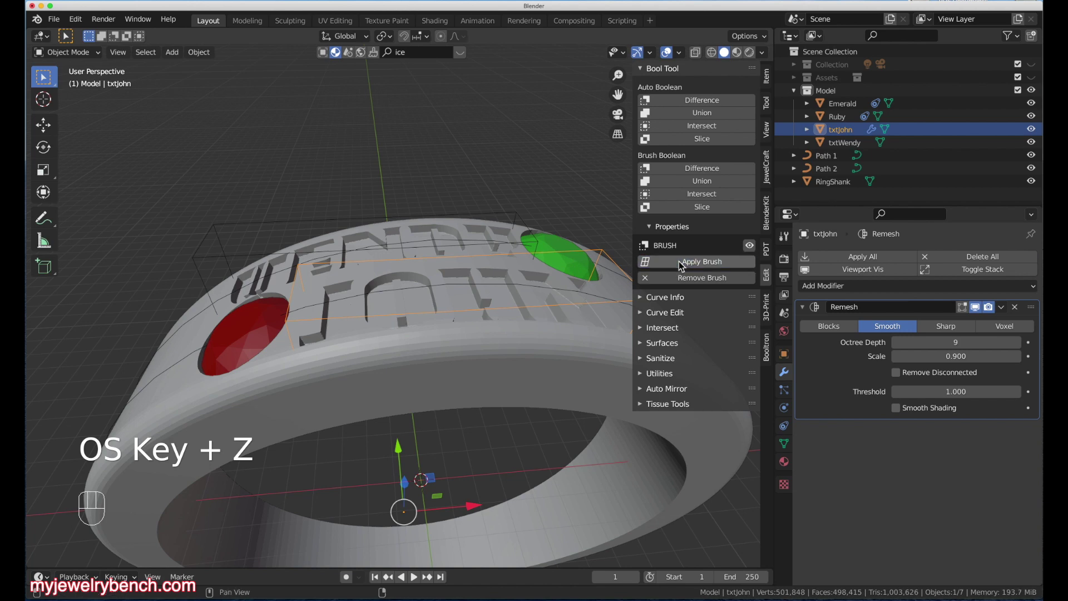
{"action": "mouse_move", "coordinate": [397, 446]}
{"action": "left_mouse_down"}
{"action": "mouse_move", "coordinate": [408, 372]}
{"action": "mouse_move", "coordinate": [420, 482]}
{"action": "mouse_move", "coordinate": [414, 395]}
{"action": "mouse_move", "coordinate": [427, 445]}
{"action": "left_mouse_up"}
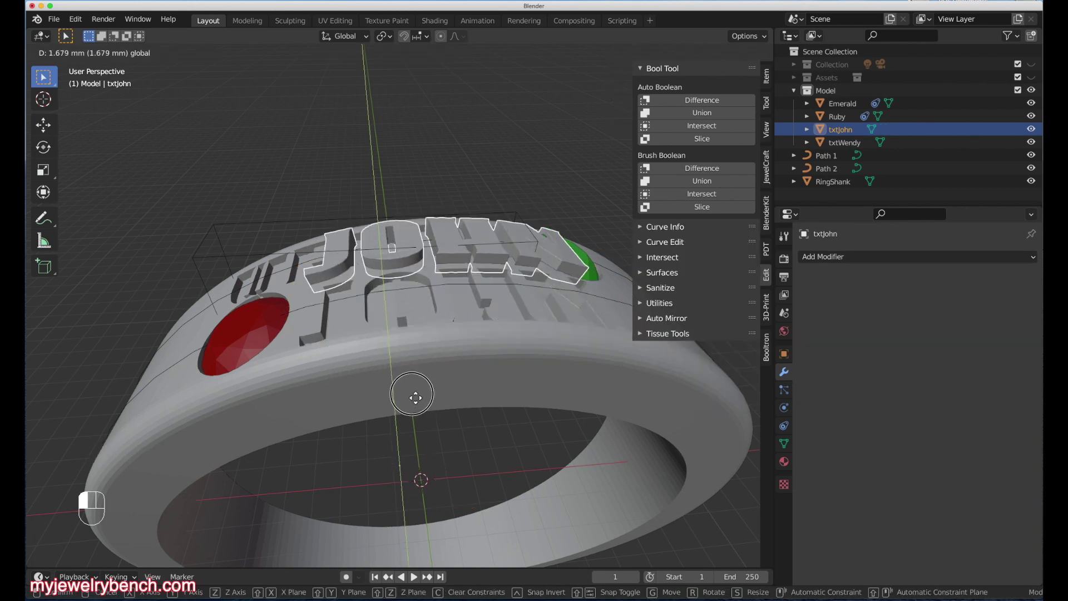
{"action": "key", "text": "x"}
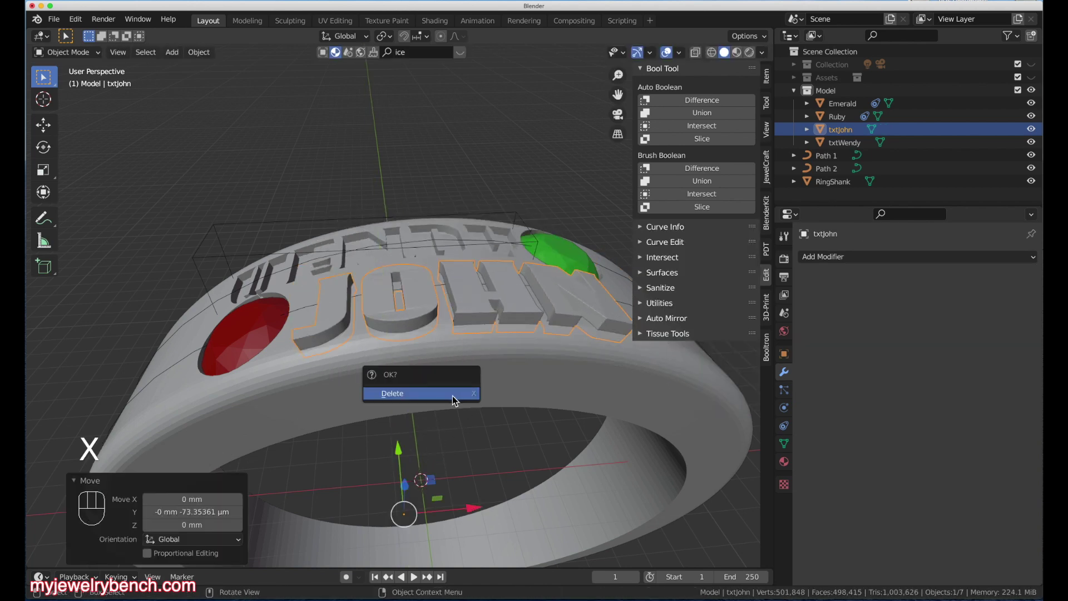
{"action": "left_click", "coordinate": [455, 398]}
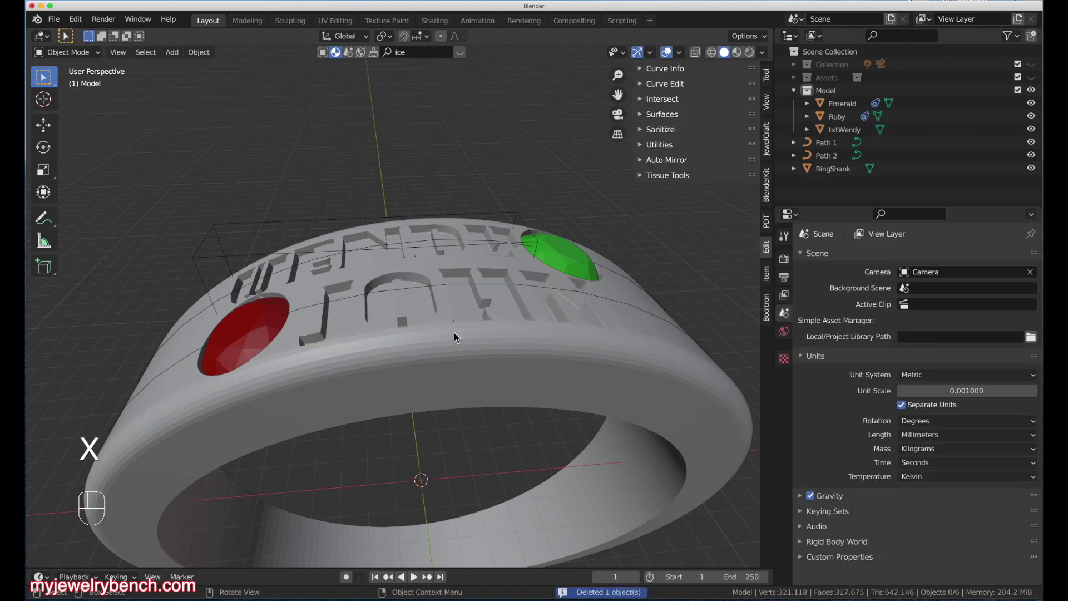
Step: Delete the five-letter name's leftover text mesh and check the engraved ring from several angles
{"action": "left_click", "coordinate": [416, 216]}
{"action": "key", "text": "x"}
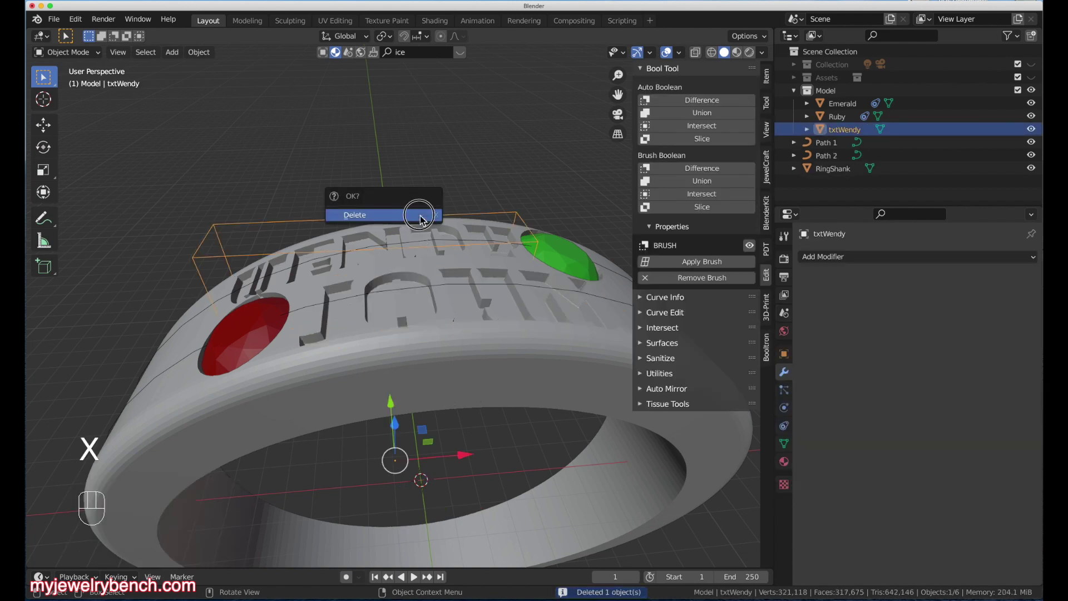
{"action": "left_click", "coordinate": [422, 216]}
{"action": "middle_click_drag", "start_coordinate": [423, 222], "coordinate": [443, 331]}
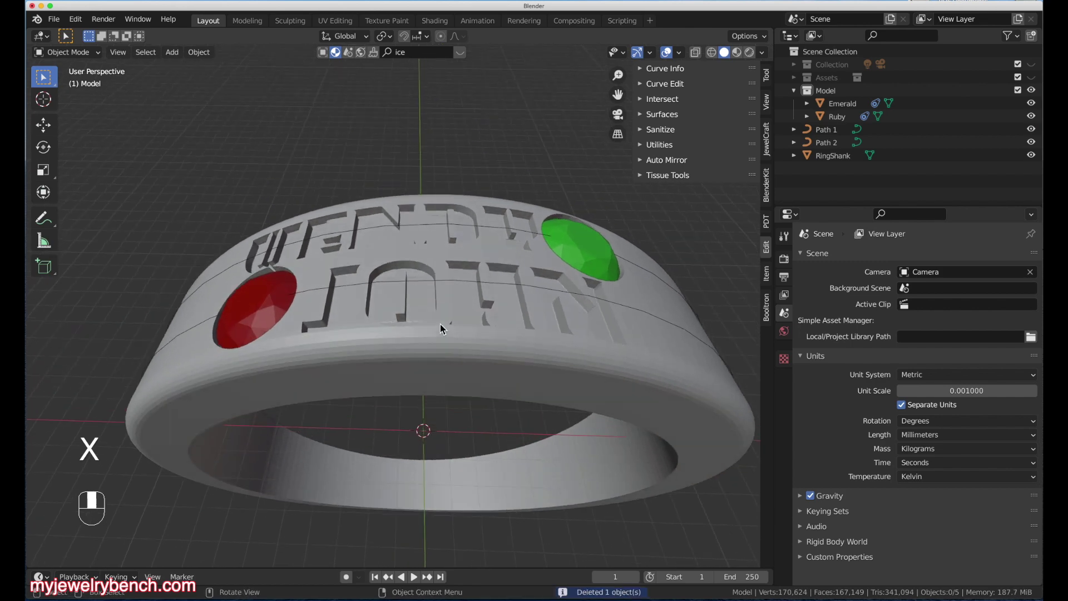
{"action": "scroll", "coordinate": [442, 331], "scroll_direction": "down", "scroll_amount": 3}
{"action": "middle_click_drag", "start_coordinate": [409, 456], "coordinate": [467, 432]}
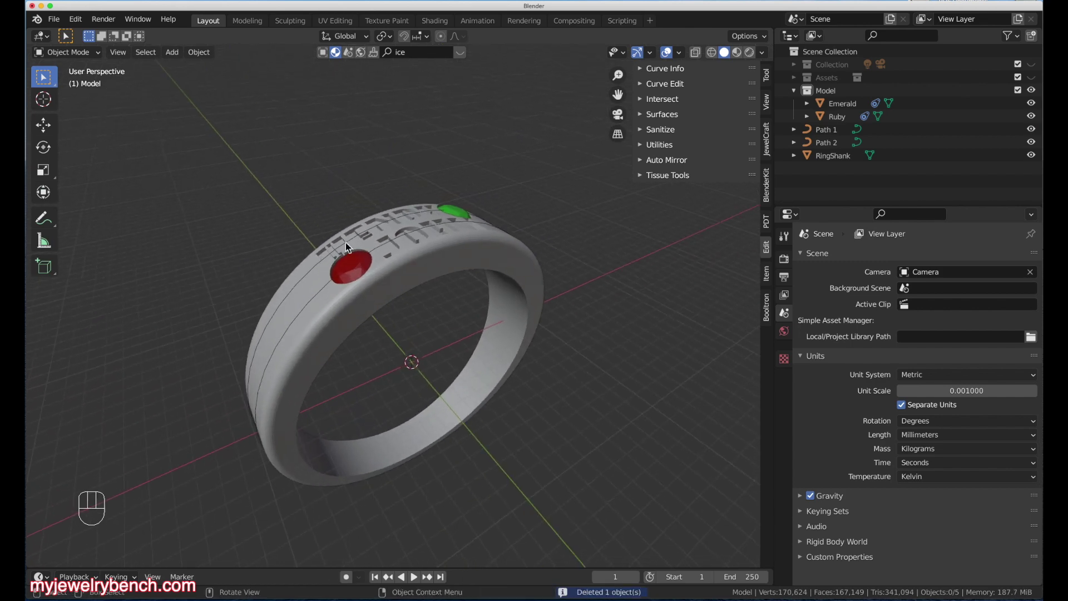
{"action": "middle_click_drag", "start_coordinate": [349, 248], "coordinate": [344, 272]}
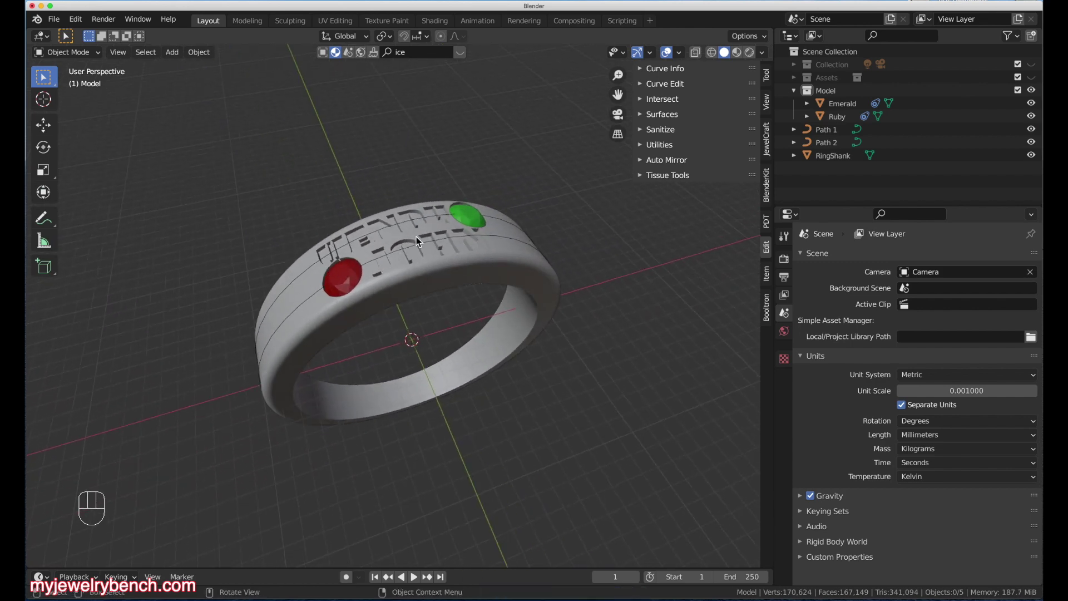
{"action": "middle_click_drag", "start_coordinate": [371, 285], "coordinate": [259, 226]}
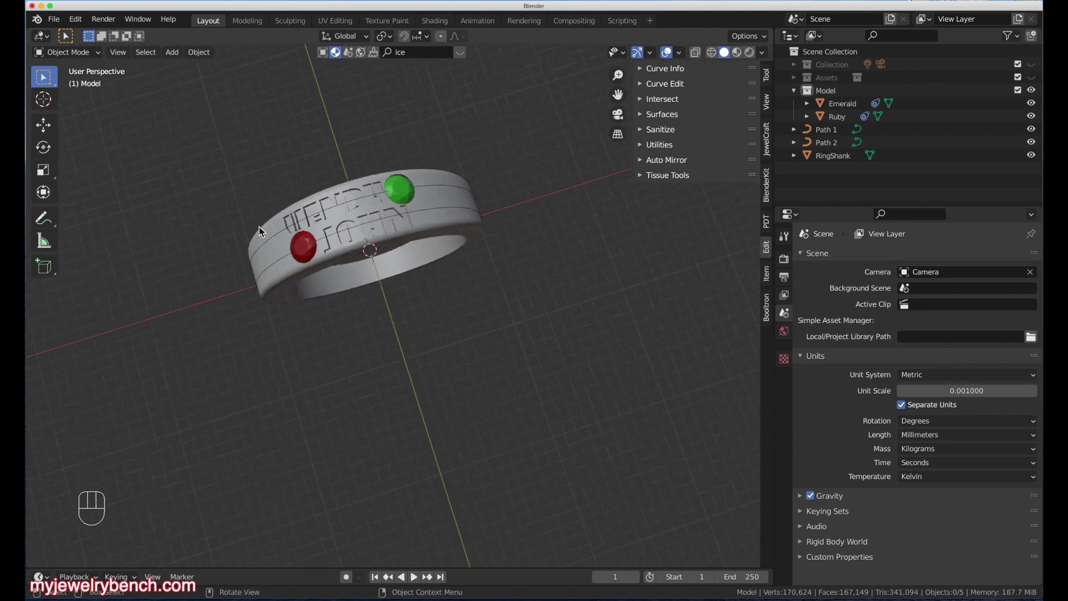
{"action": "scroll", "coordinate": [307, 257], "scroll_direction": "up", "scroll_amount": 3}
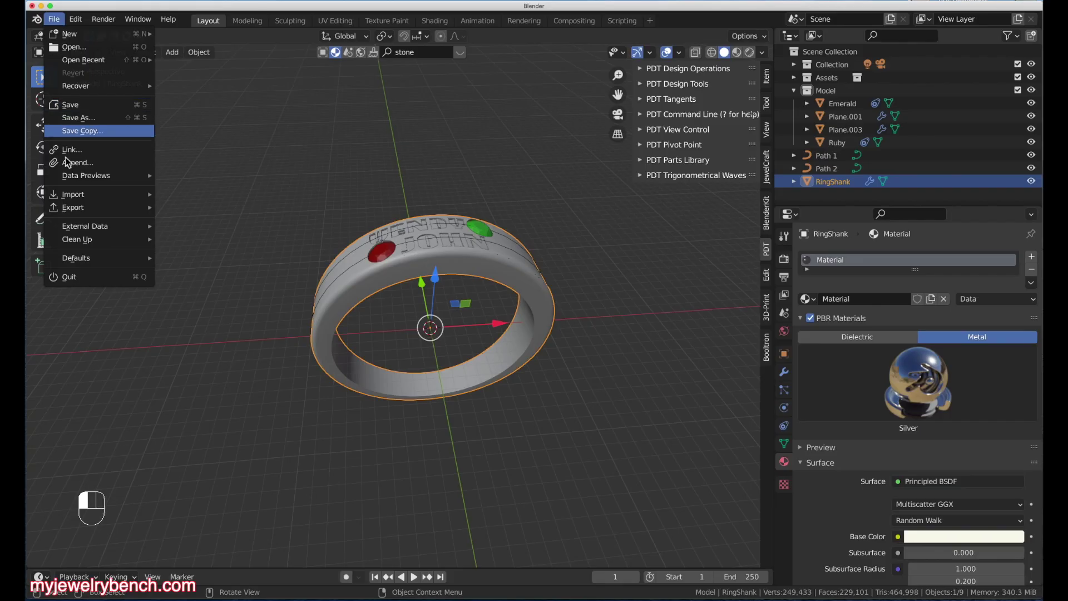
Step: Export only the selected ring shank as Ring 2.stl into the "mohers day ring" folder on the Desktop
{"action": "mouse_move", "coordinate": [71, 209]}
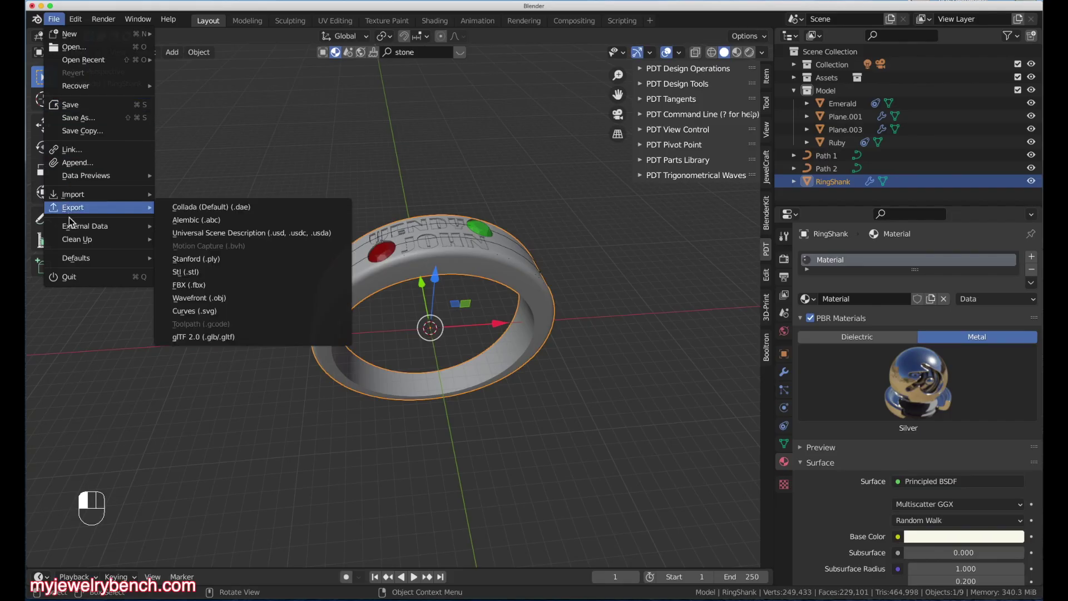
{"action": "left_click", "coordinate": [185, 271]}
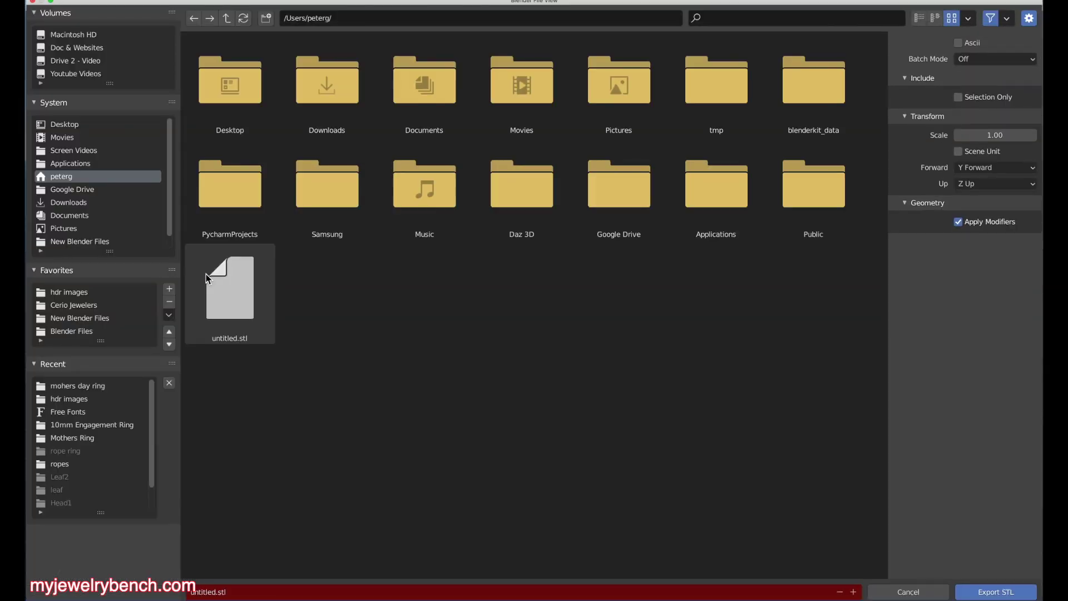
{"action": "left_click", "coordinate": [75, 126]}
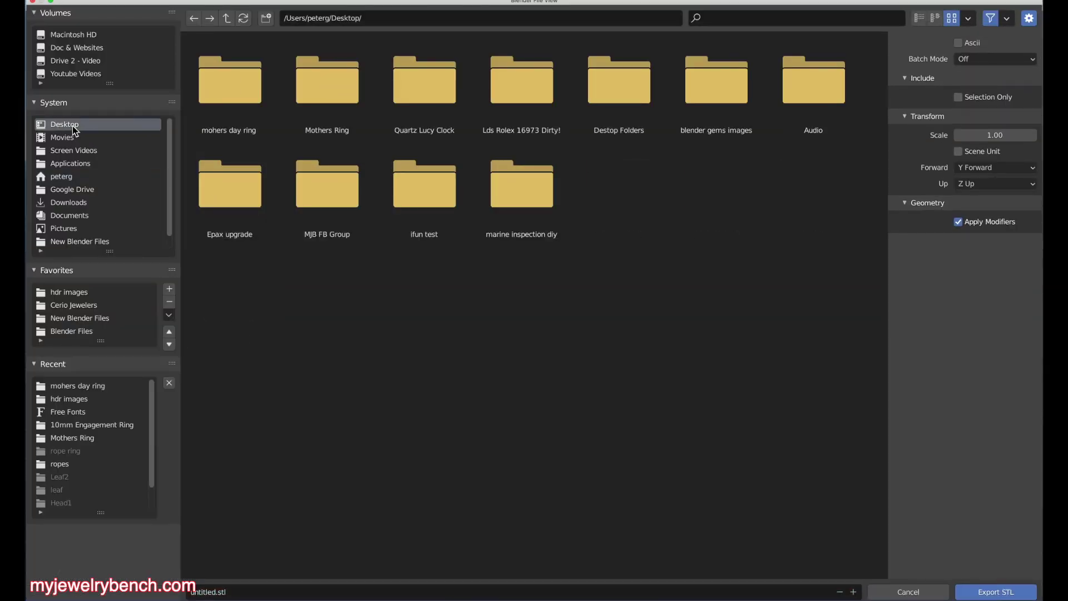
{"action": "double_click", "coordinate": [209, 83]}
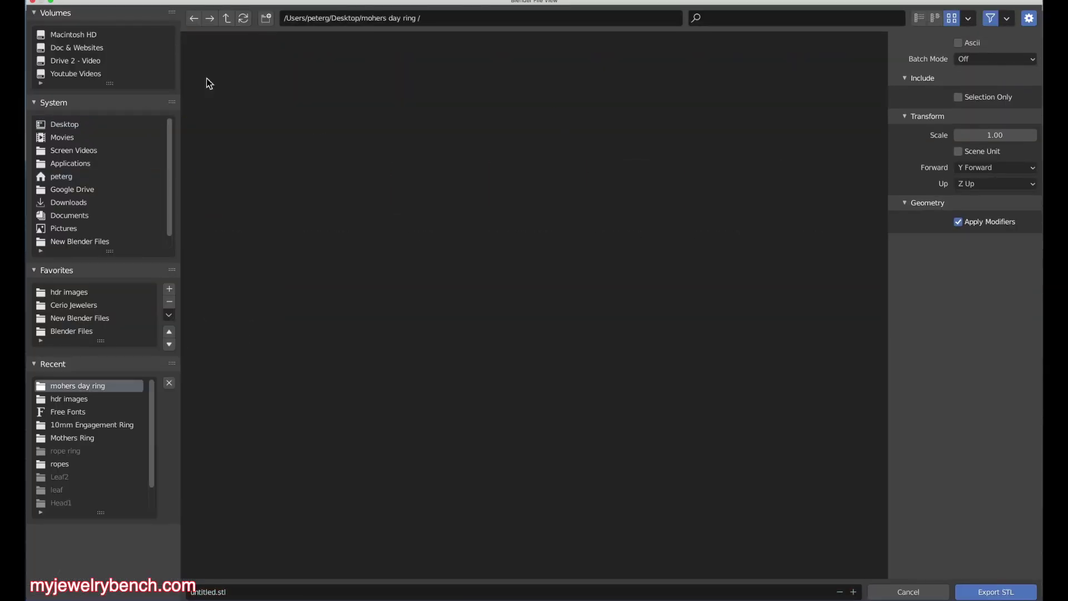
{"action": "left_click", "coordinate": [205, 591]}
{"action": "type", "text": "Ring 2"}
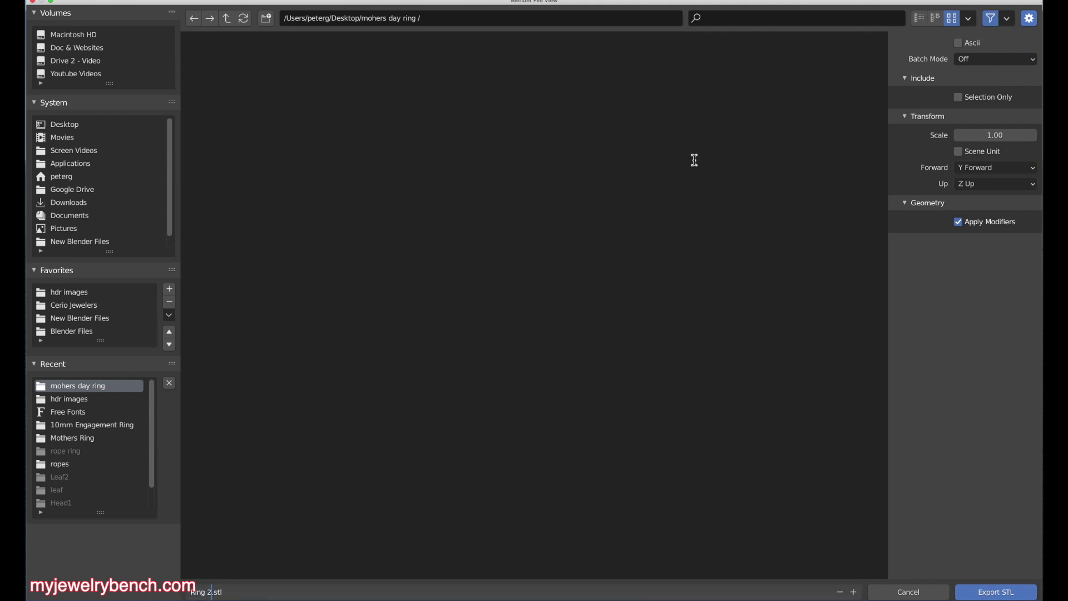
{"action": "left_click", "coordinate": [958, 98]}
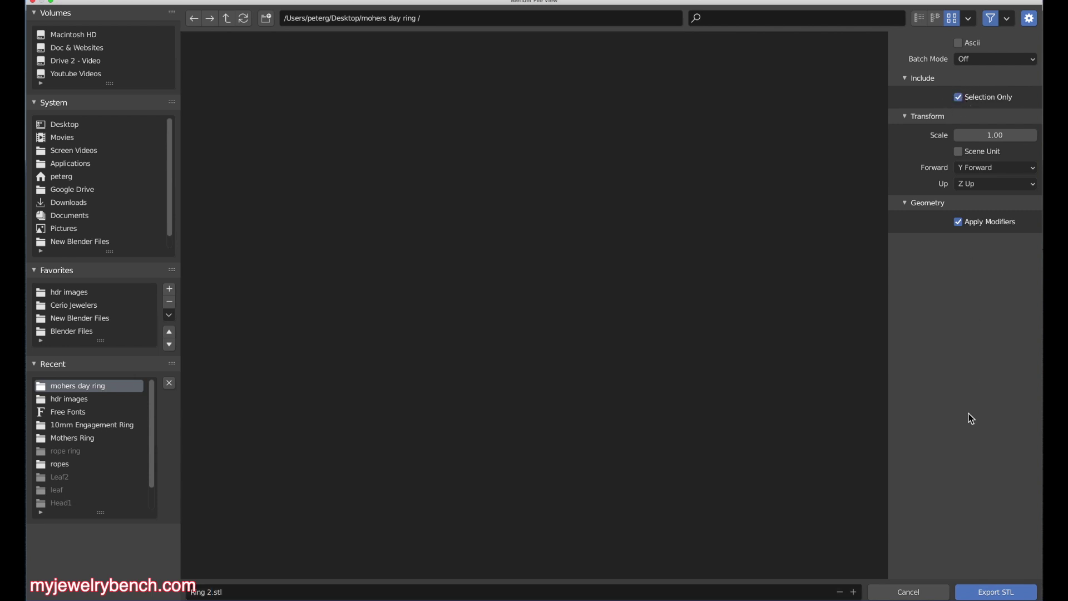
{"action": "left_click", "coordinate": [999, 591]}
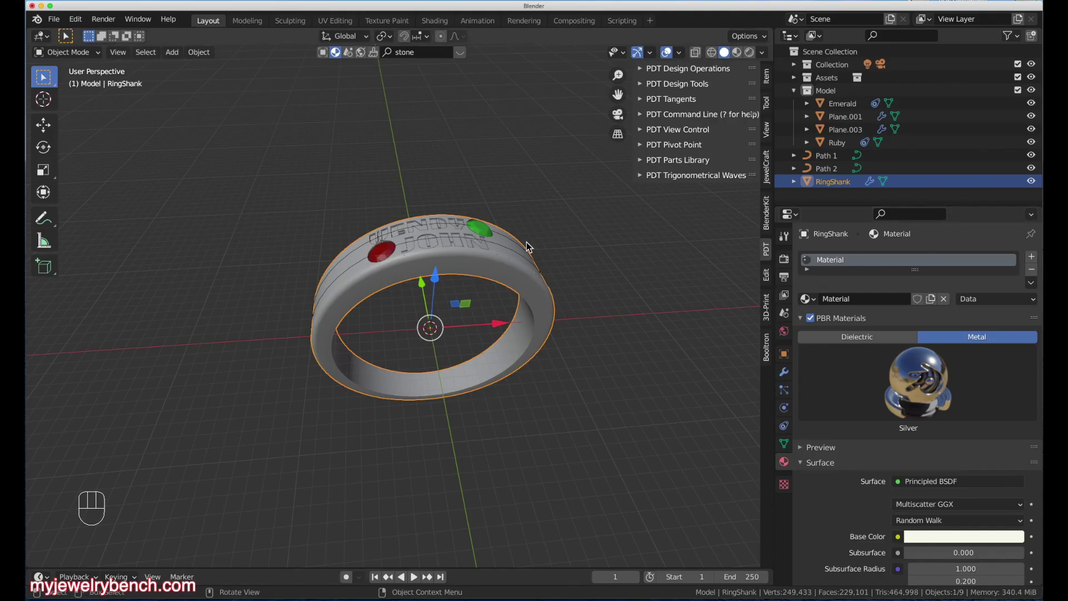
Step: Switch to CHITUBOX, open Ring 2.stl, and check the engraved names and gem seats on the ring
{"action": "left_click", "coordinate": [528, 587]}
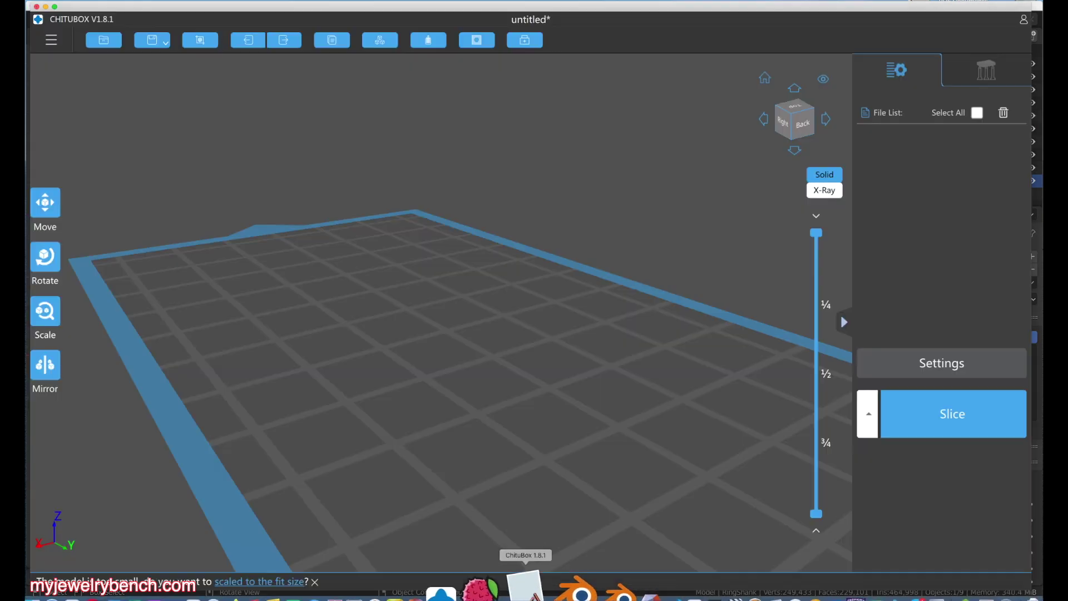
{"action": "left_click", "coordinate": [53, 45]}
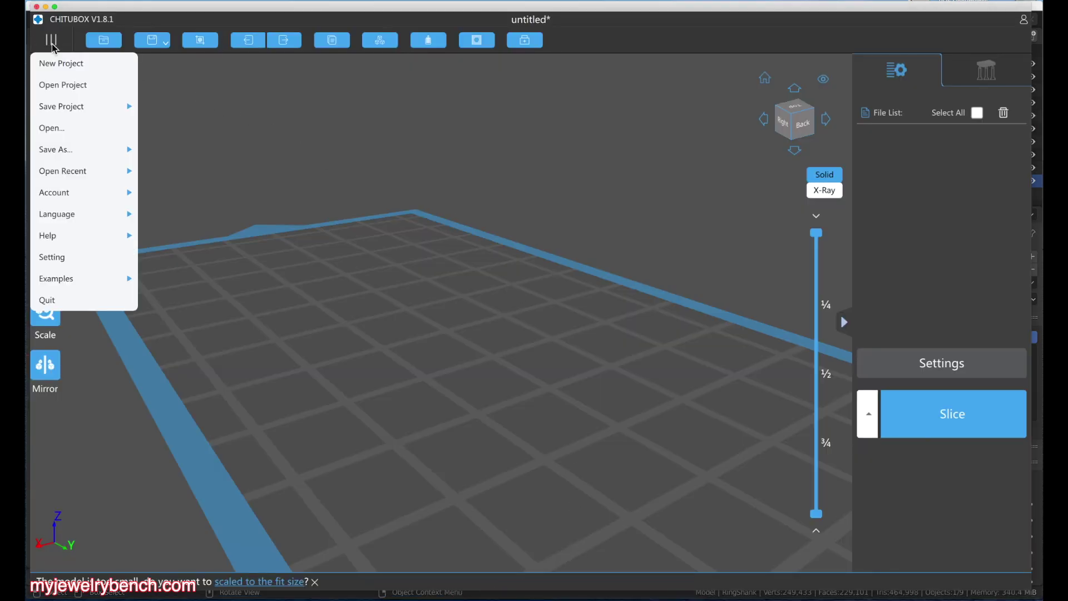
{"action": "left_click", "coordinate": [51, 128]}
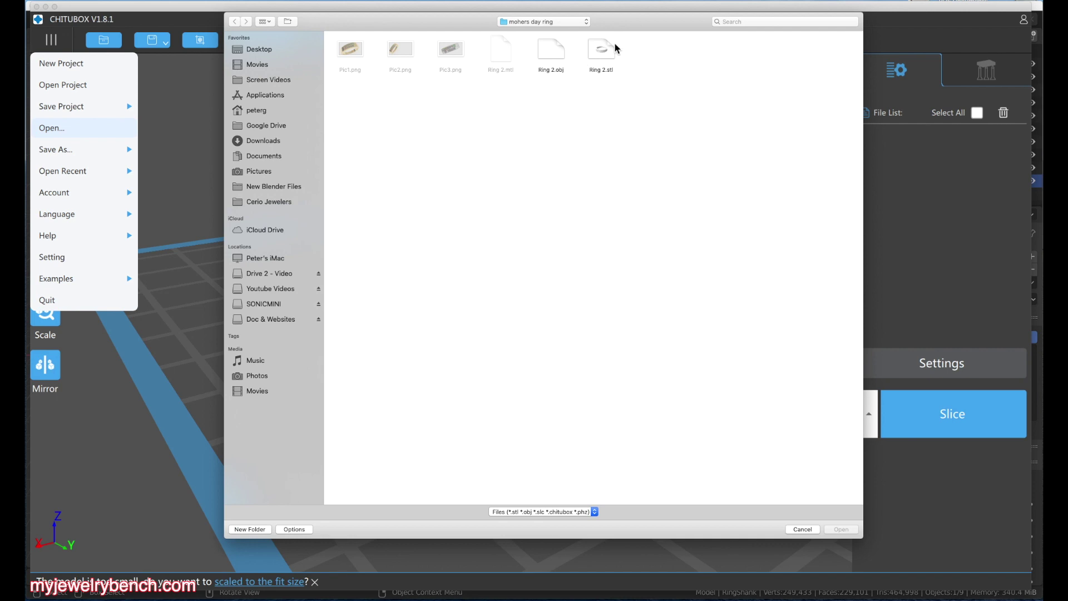
{"action": "double_click", "coordinate": [601, 53]}
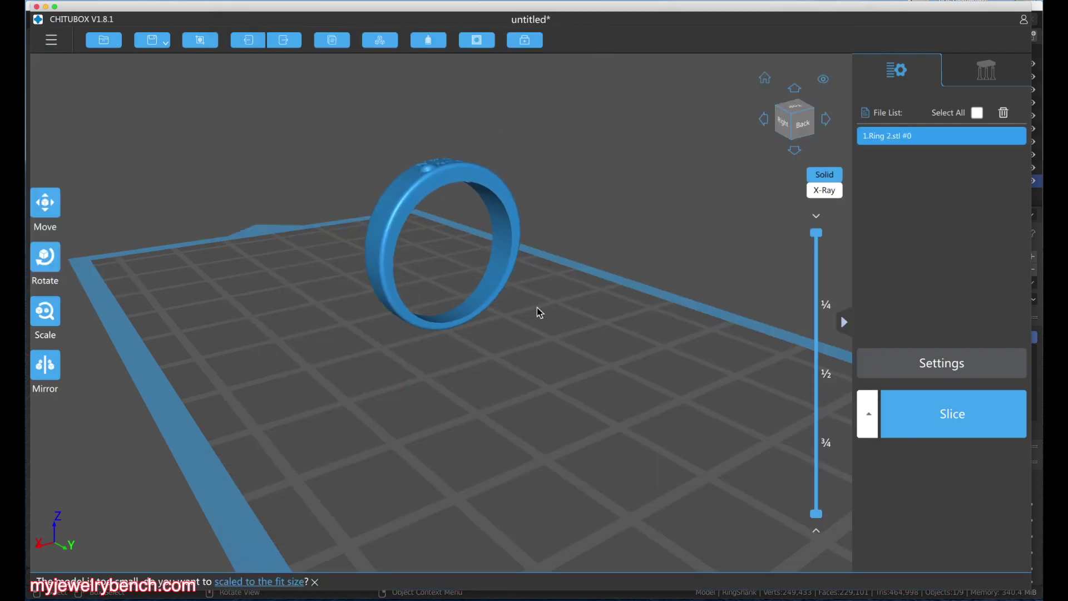
{"action": "right_click_drag", "start_coordinate": [446, 255], "coordinate": [577, 279]}
{"action": "scroll", "coordinate": [436, 264], "scroll_direction": "up", "scroll_amount": 10}
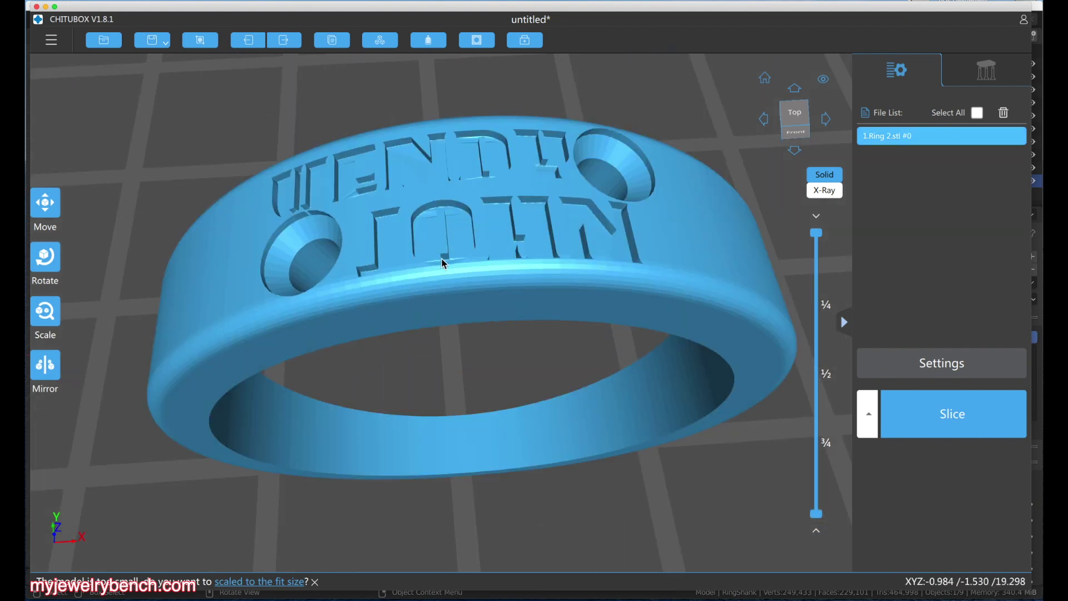
{"action": "scroll", "coordinate": [479, 244], "scroll_direction": "down", "scroll_amount": 4}
{"action": "right_click_drag", "start_coordinate": [477, 238], "coordinate": [501, 223]}
{"action": "scroll", "coordinate": [442, 259], "scroll_direction": "down", "scroll_amount": 3}
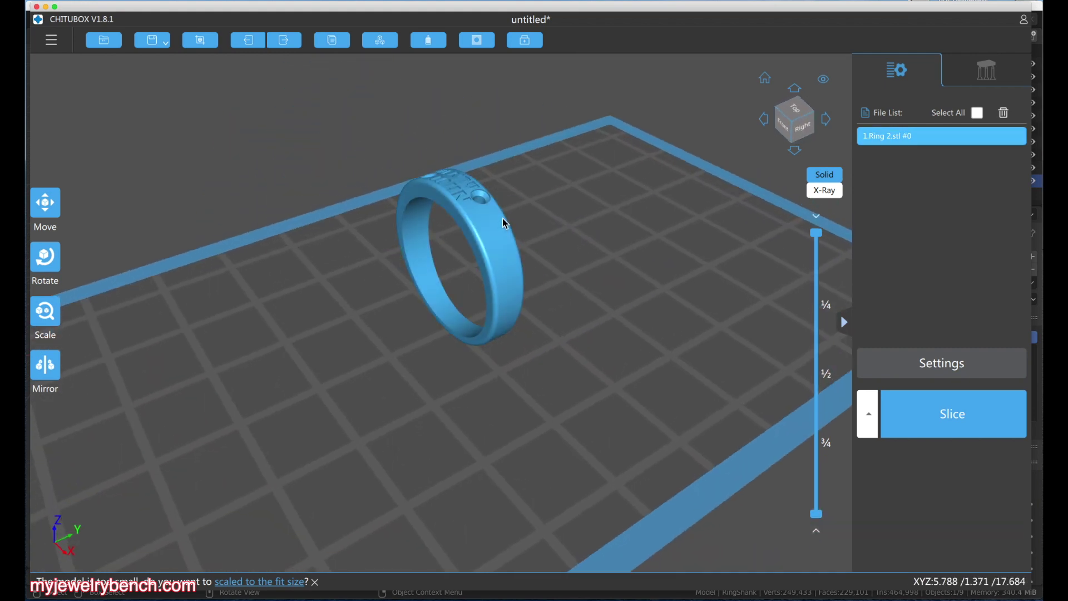
Step: Rotate the ring by +45° about the X axis so its engraved side tilts toward the front of the build plate
{"action": "left_click", "coordinate": [489, 225]}
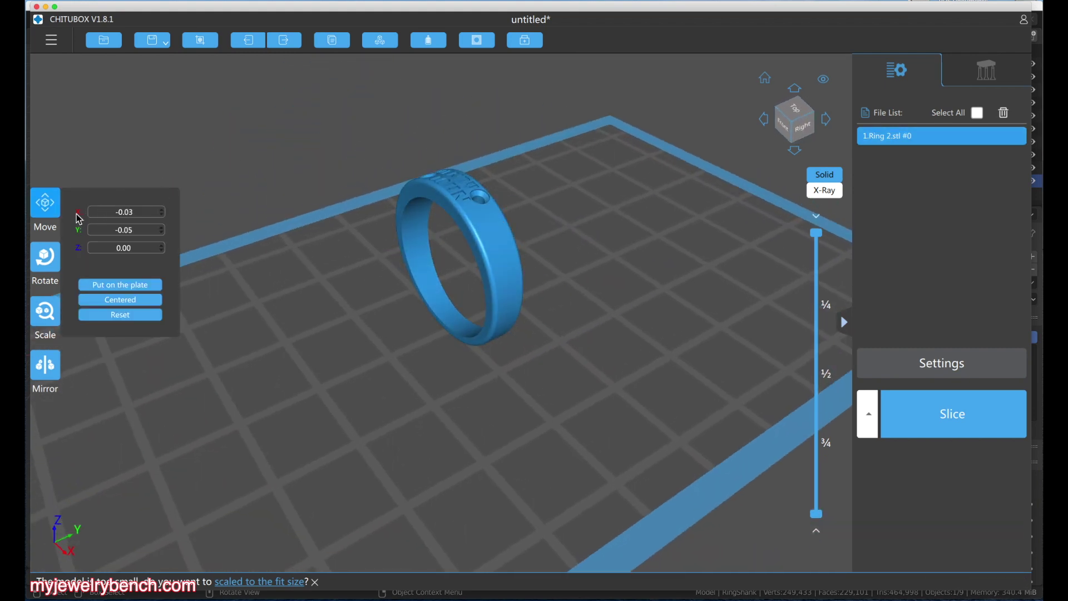
{"action": "left_click", "coordinate": [342, 301]}
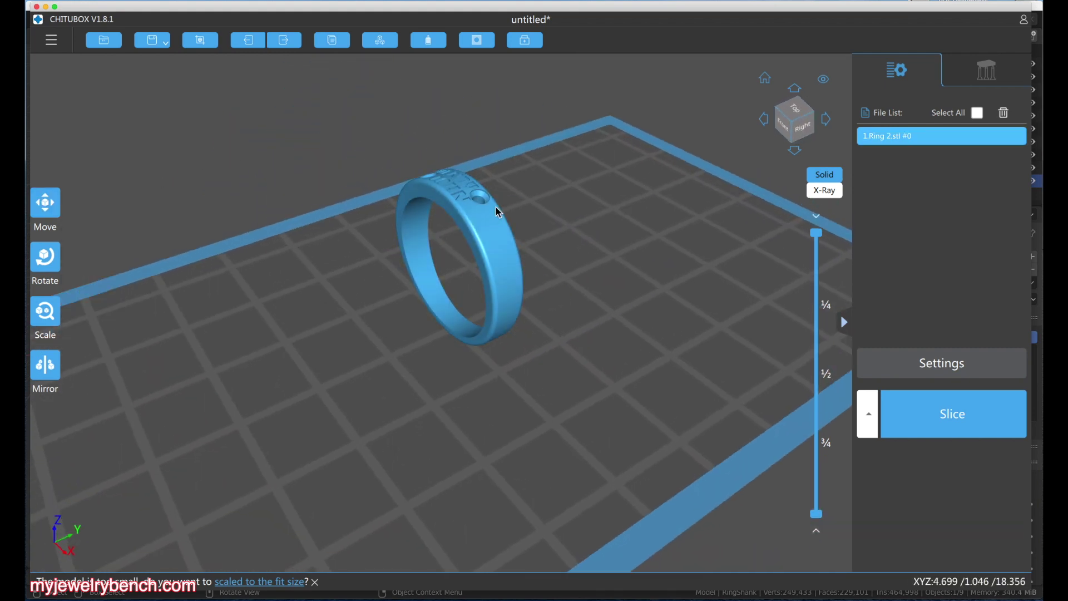
{"action": "left_click", "coordinate": [46, 256]}
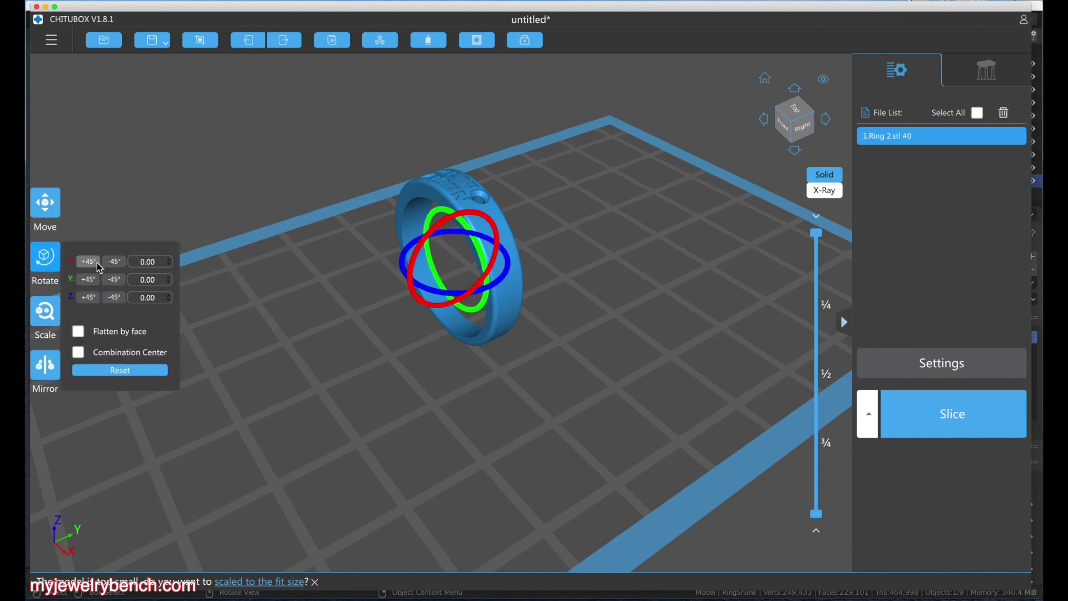
{"action": "left_click", "coordinate": [113, 262]}
{"action": "left_click", "coordinate": [81, 268]}
{"action": "left_click", "coordinate": [575, 294]}
{"action": "left_click", "coordinate": [439, 288]}
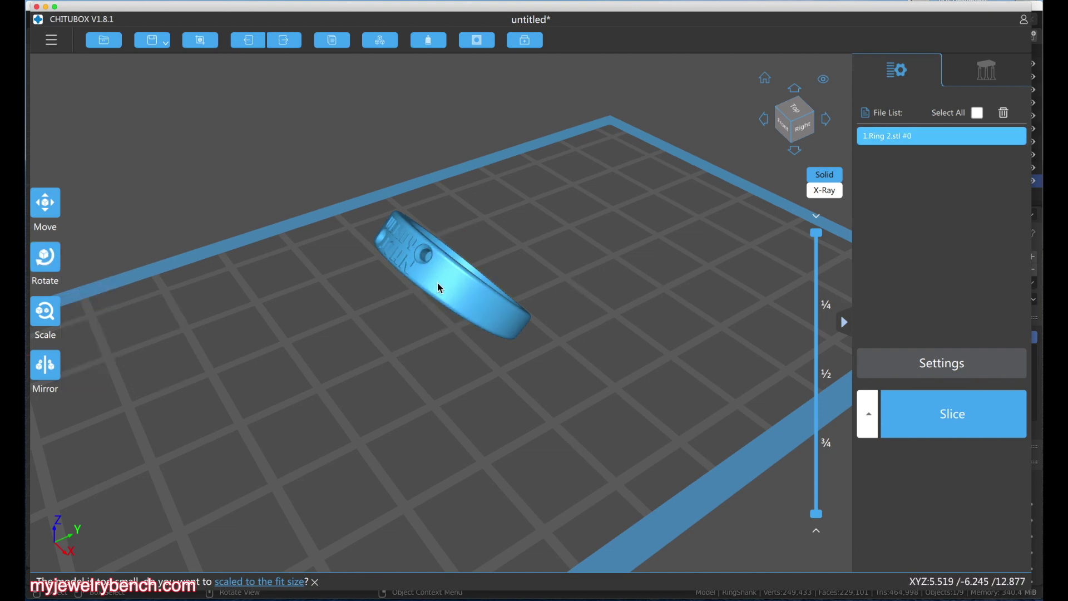
Step: Generate automatic supports of the Medium type for all areas of the tilted ring and look them over
{"action": "left_click", "coordinate": [945, 78]}
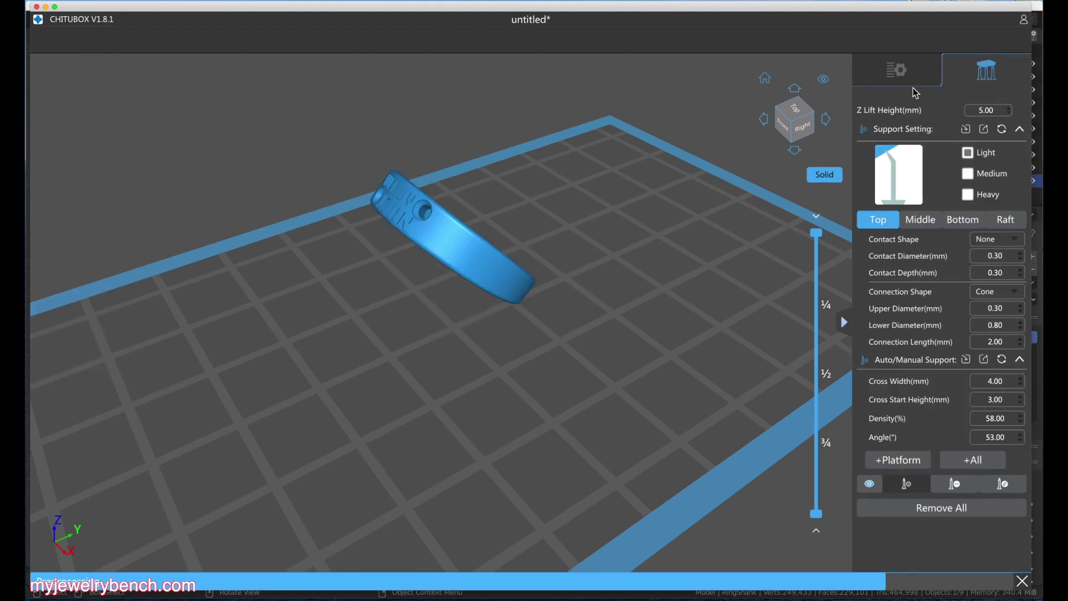
{"action": "left_click", "coordinate": [969, 173]}
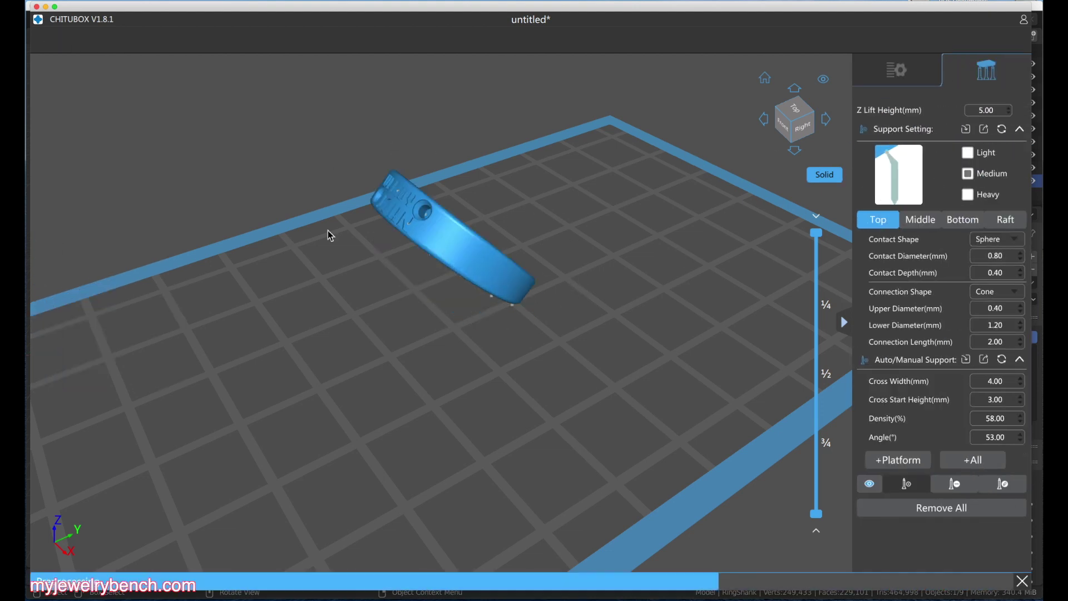
{"action": "left_click", "coordinate": [968, 461]}
{"action": "right_click_drag", "start_coordinate": [372, 249], "coordinate": [222, 284]}
Step: Choose the Phrozen Grey ABS Like-50um resin profile for the Phrozen Sonic Mini in the print settings
{"action": "left_click", "coordinate": [889, 78]}
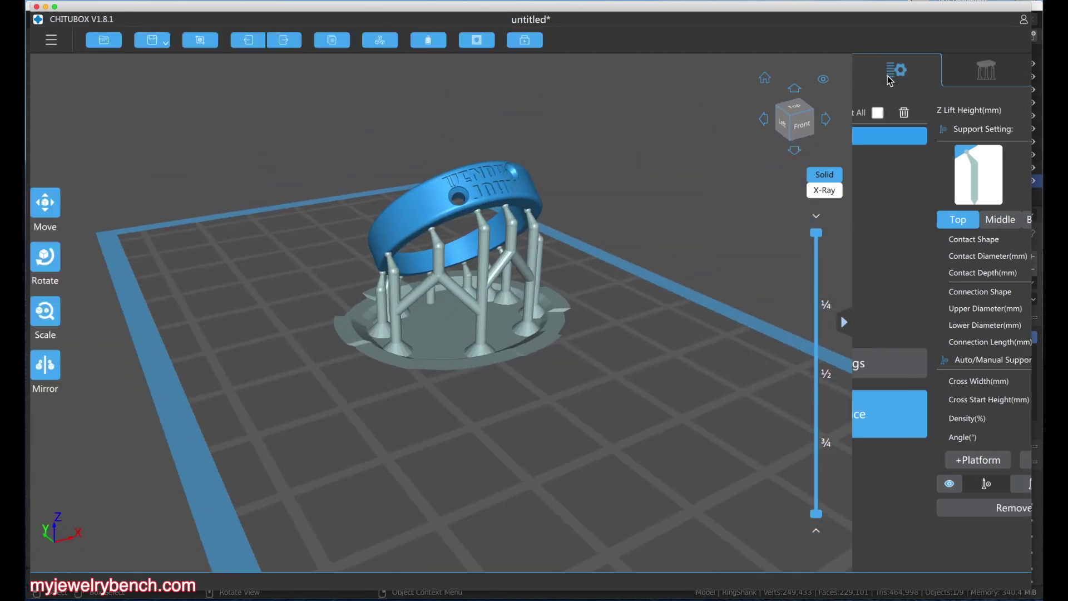
{"action": "left_click", "coordinate": [933, 360]}
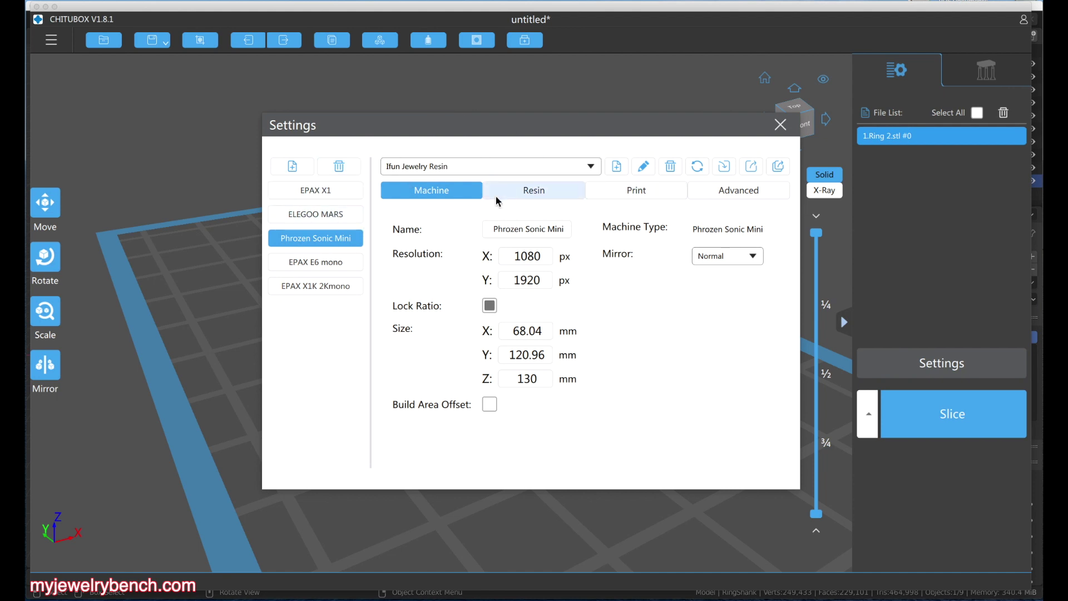
{"action": "left_click", "coordinate": [612, 191]}
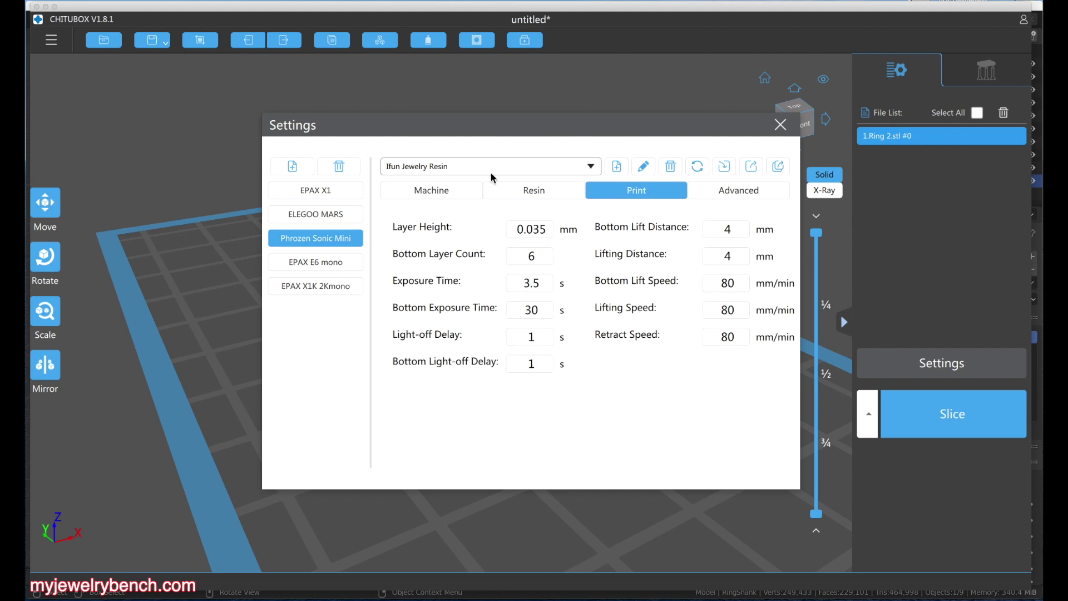
{"action": "left_click", "coordinate": [446, 173]}
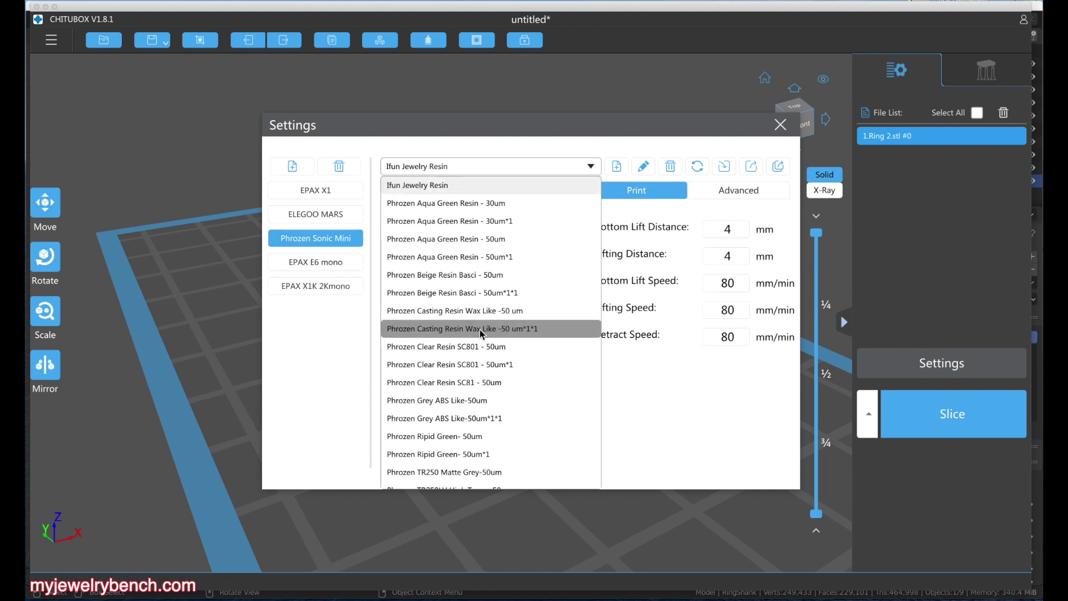
{"action": "scroll", "coordinate": [479, 355], "scroll_direction": "down", "scroll_amount": 1}
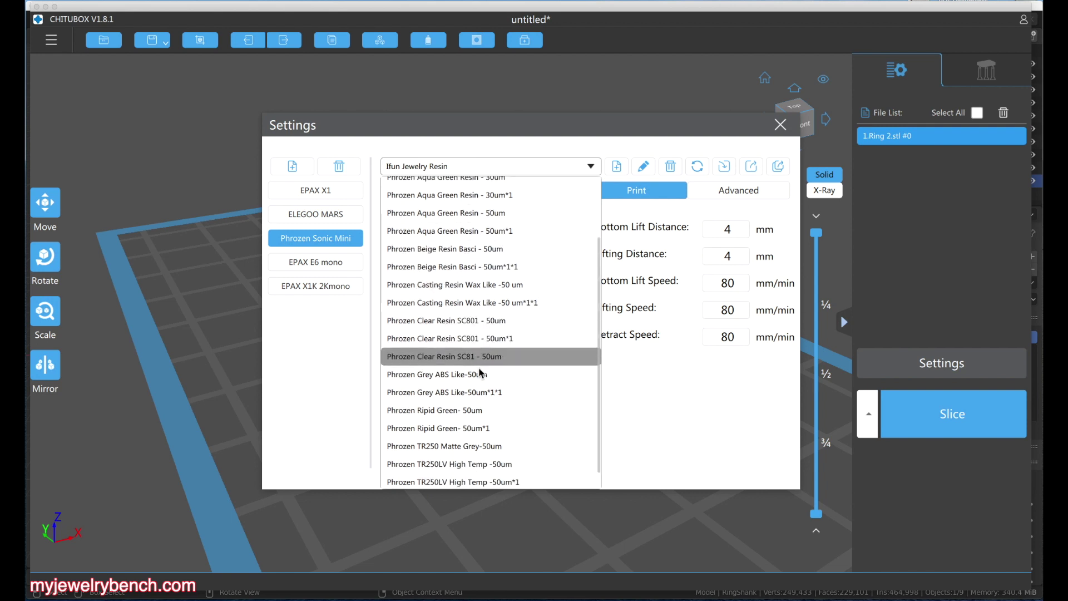
{"action": "left_click", "coordinate": [444, 374]}
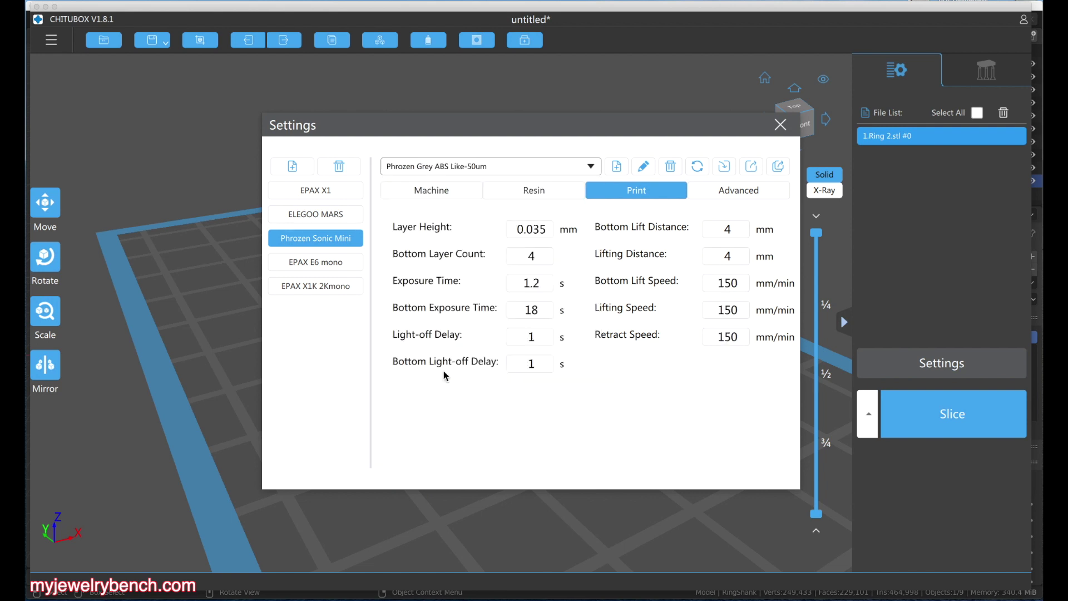
Step: Set the resin profile's layer height to 0.03 mm, turn off anti-aliasing, and close the settings
{"action": "left_click_drag", "start_coordinate": [534, 232], "coordinate": [547, 236]}
{"action": "type", "text": "3"}
{"action": "left_click", "coordinate": [527, 287]}
{"action": "left_click", "coordinate": [723, 195]}
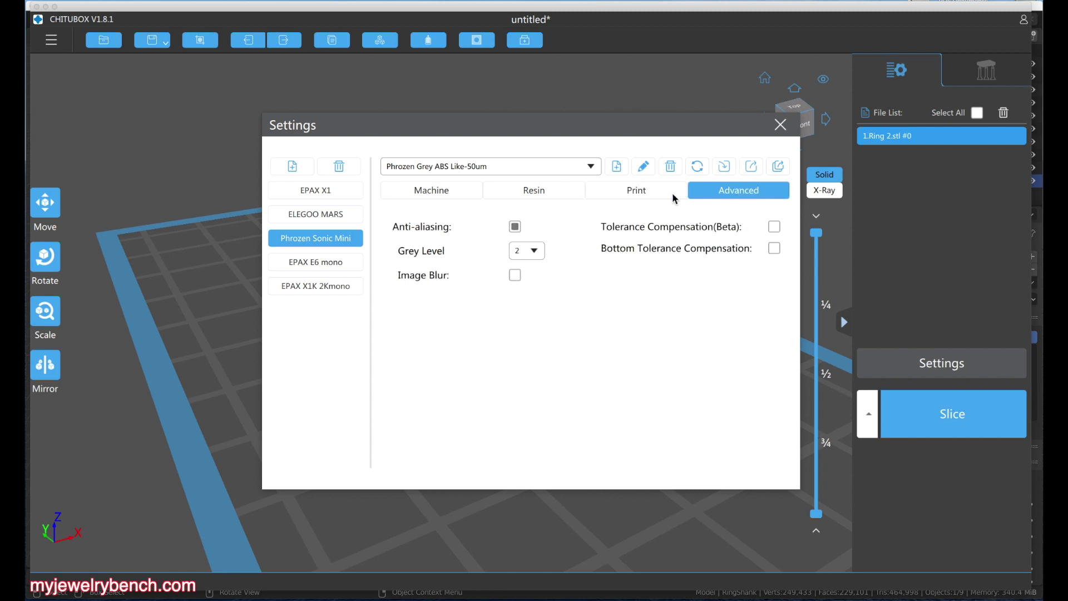
{"action": "left_click", "coordinate": [513, 228]}
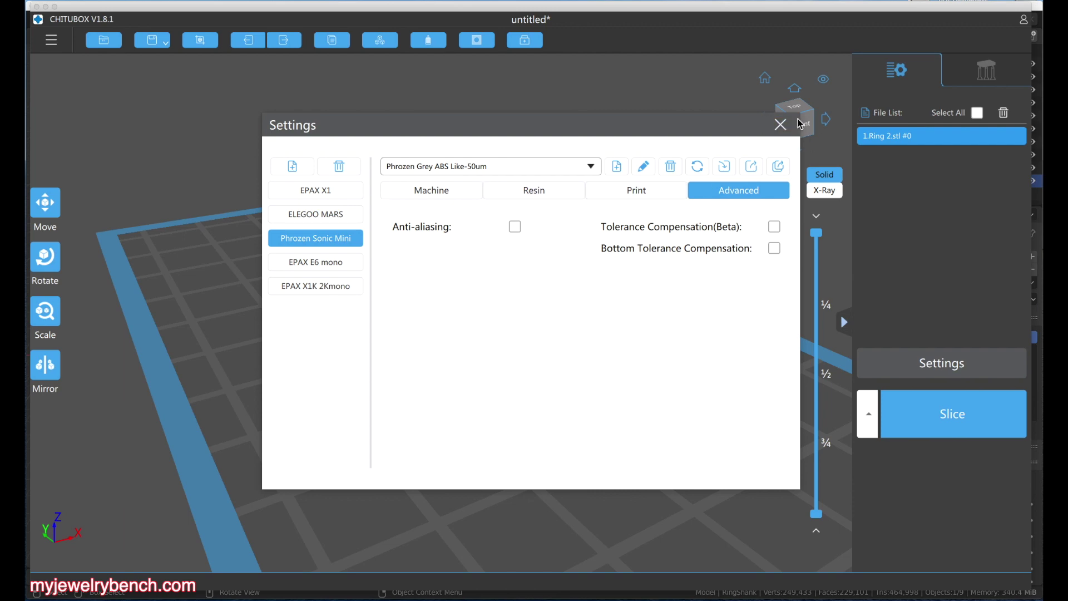
{"action": "left_click", "coordinate": [780, 124]}
Step: Slice the supported ring and save the sliced file as MothersRing.phz on the SONICMINI drive
{"action": "mouse_move", "coordinate": [420, 225]}
{"action": "right_mouse_down"}
{"action": "mouse_move", "coordinate": [568, 217]}
{"action": "mouse_move", "coordinate": [422, 234]}
{"action": "right_mouse_up"}
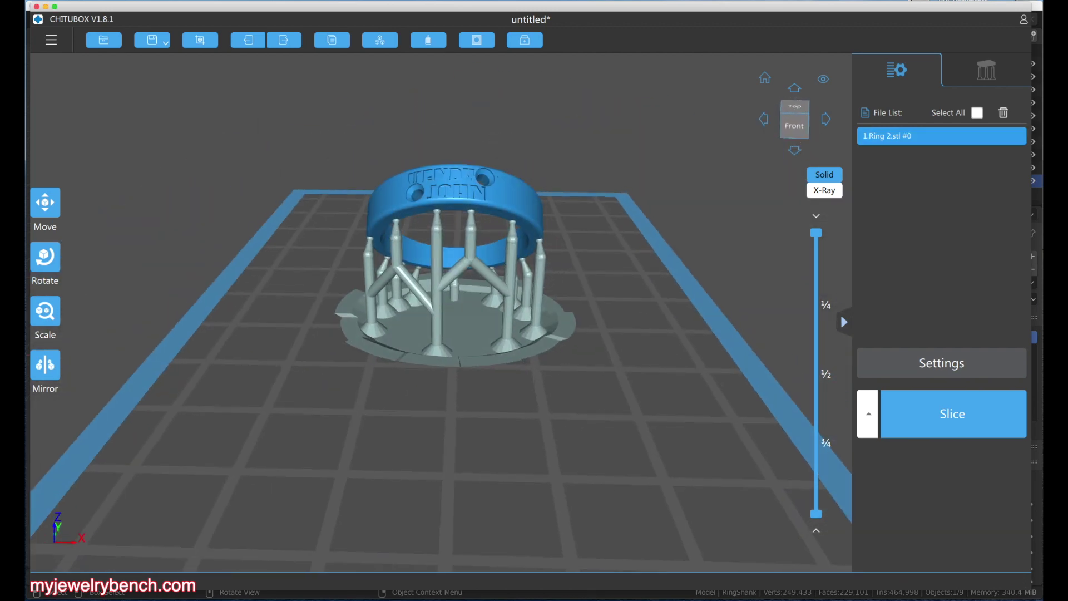
{"action": "left_click", "coordinate": [957, 417]}
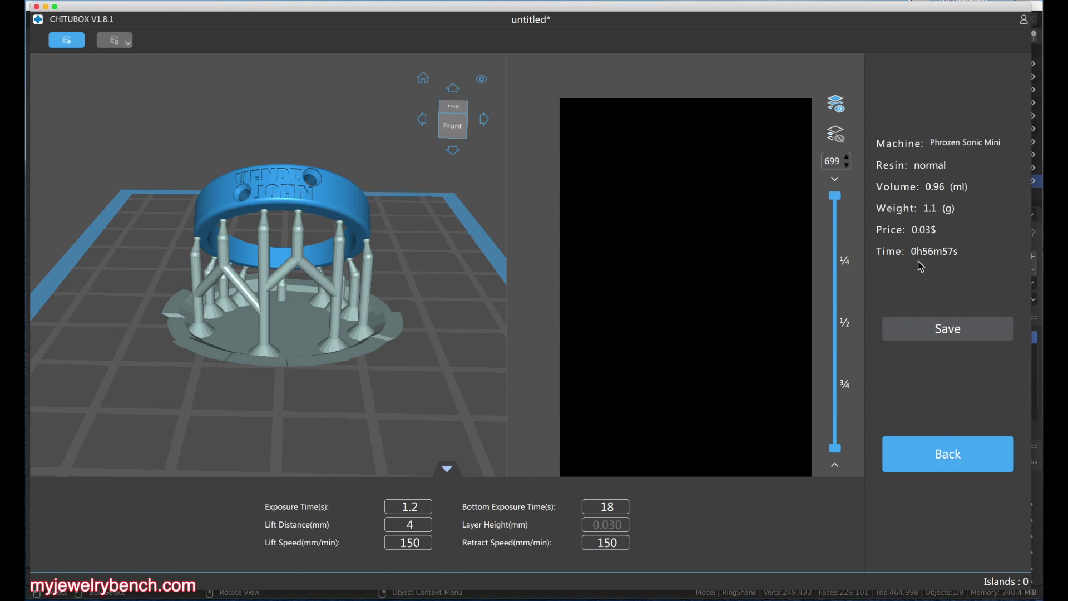
{"action": "left_click", "coordinate": [957, 340]}
{"action": "scroll", "coordinate": [406, 243], "scroll_direction": "down", "scroll_amount": 5}
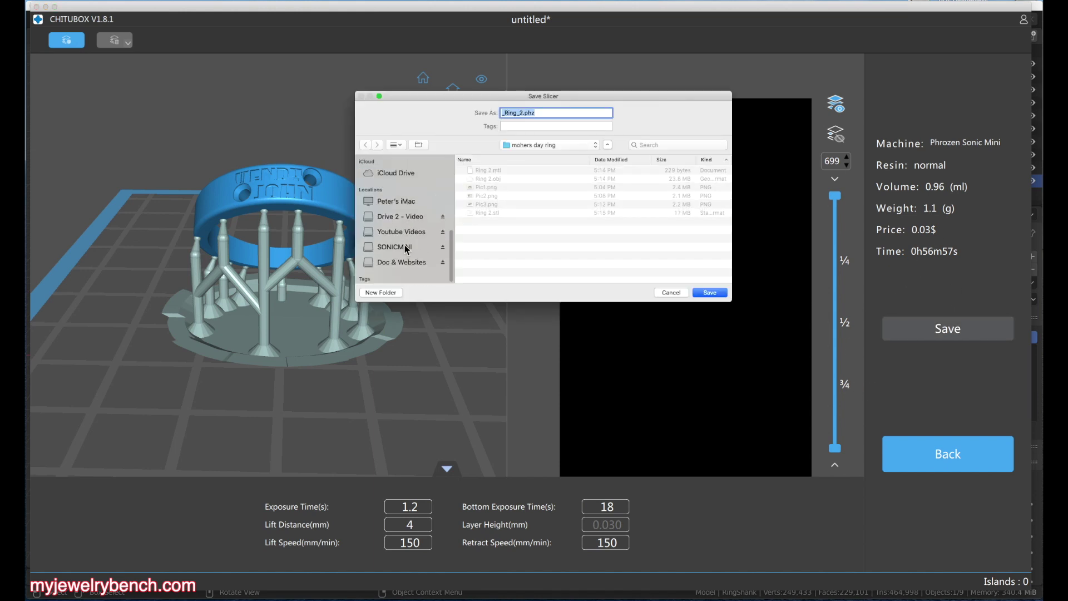
{"action": "left_click", "coordinate": [407, 248]}
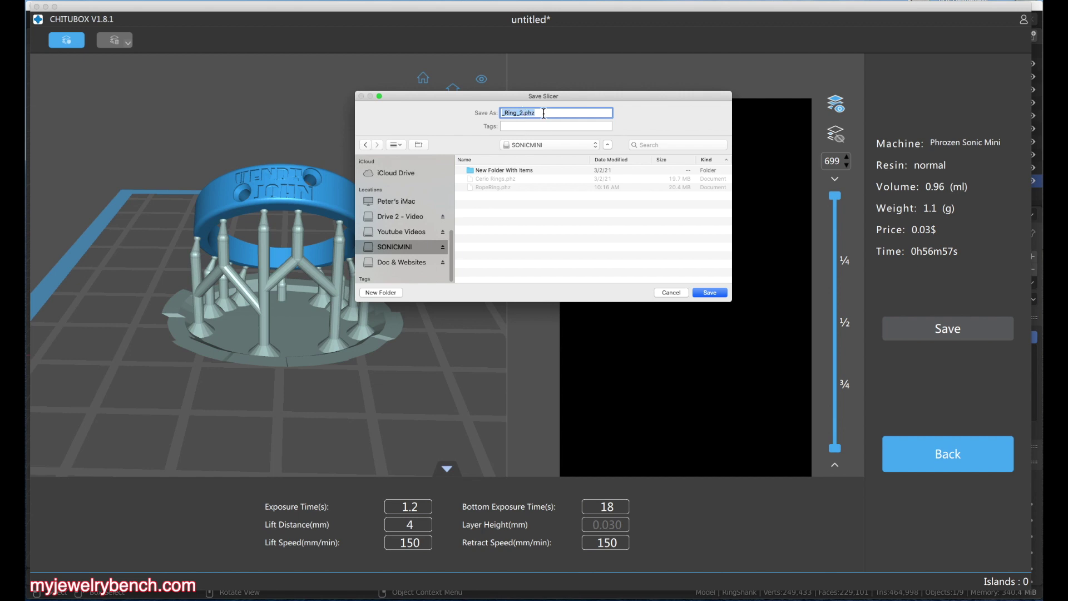
{"action": "double_click", "coordinate": [515, 118]}
{"action": "type", "text": "Mothers"}
{"action": "left_click", "coordinate": [710, 293]}
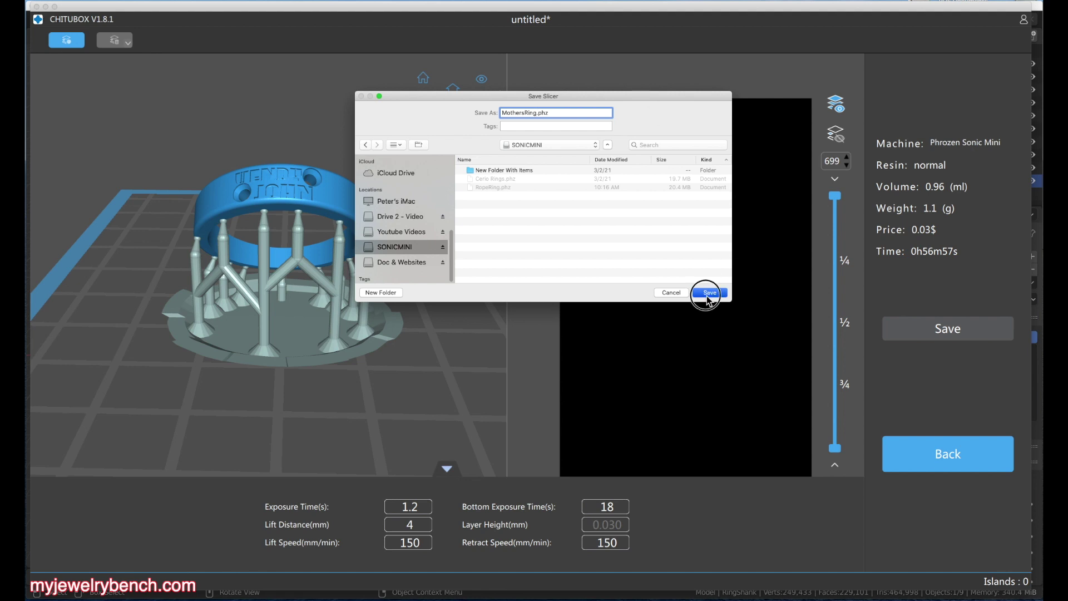